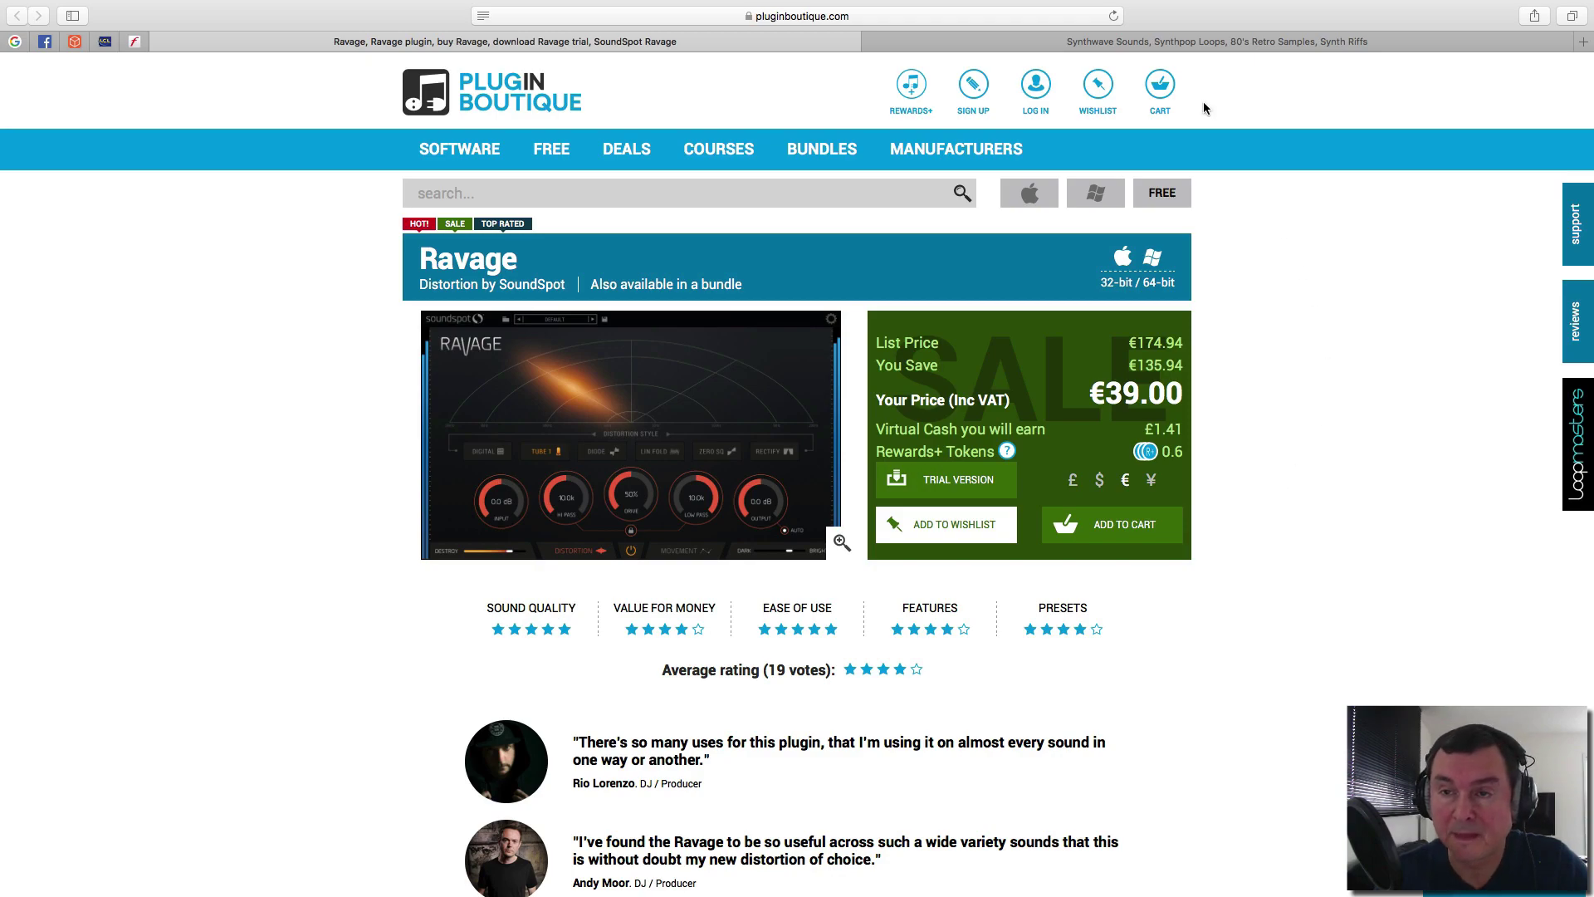
View the Synthwave & Synthpop Essentials page on Loopmasters and switch to Ableton Live
{"action": "left_click", "coordinate": [1205, 39]}
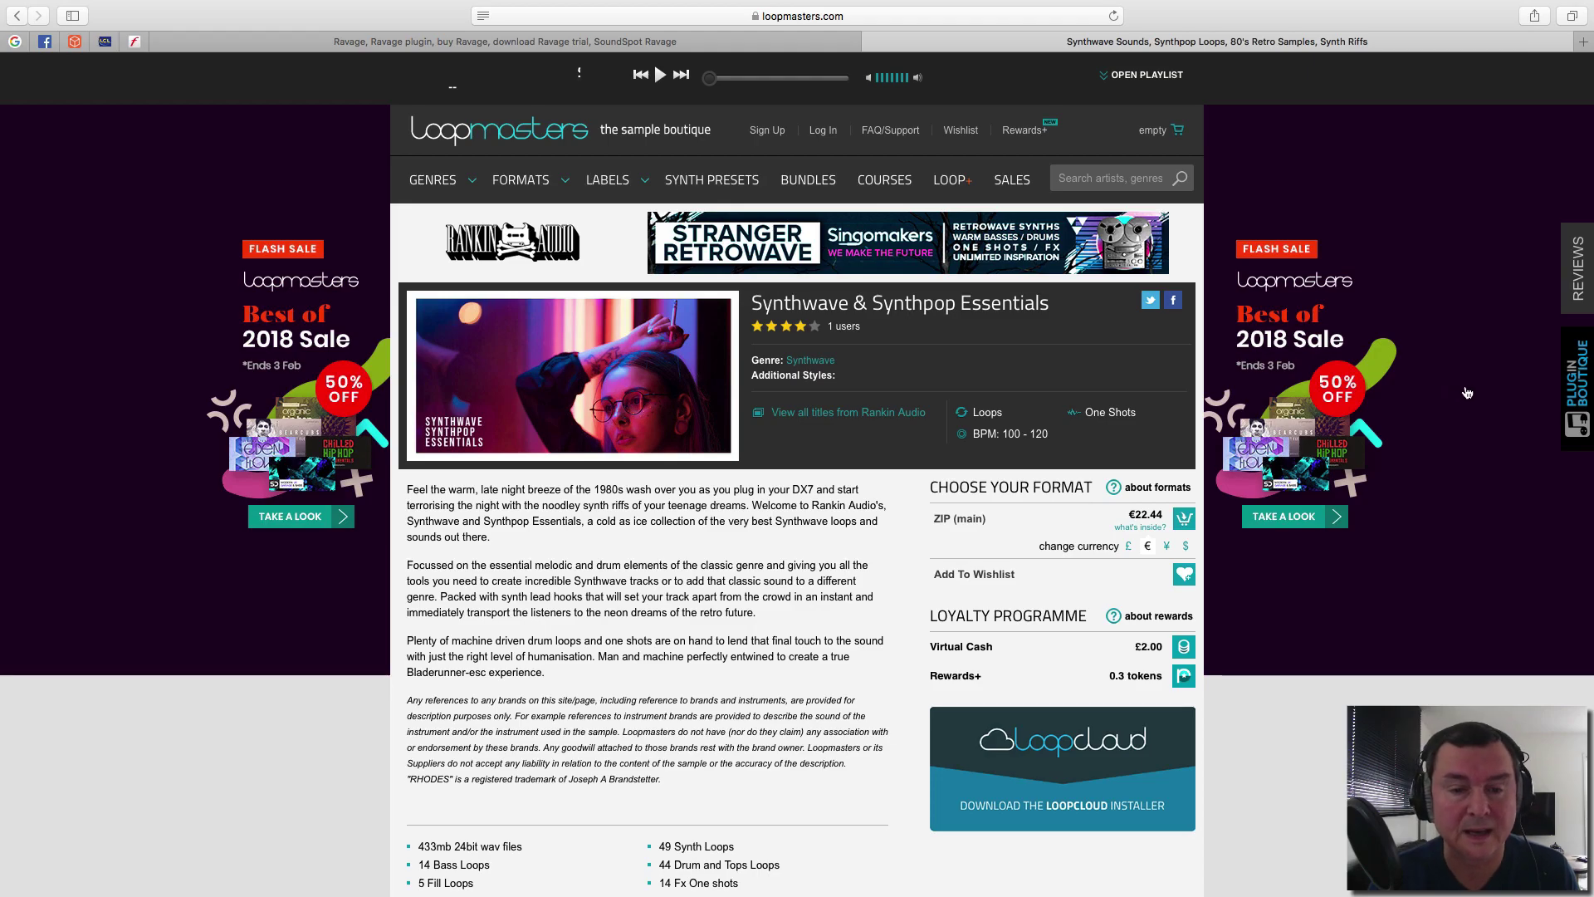
{"action": "key", "text": "super+Tab"}
{"action": "key", "text": "super+Tab"}
{"action": "key", "text": "super+Tab"}
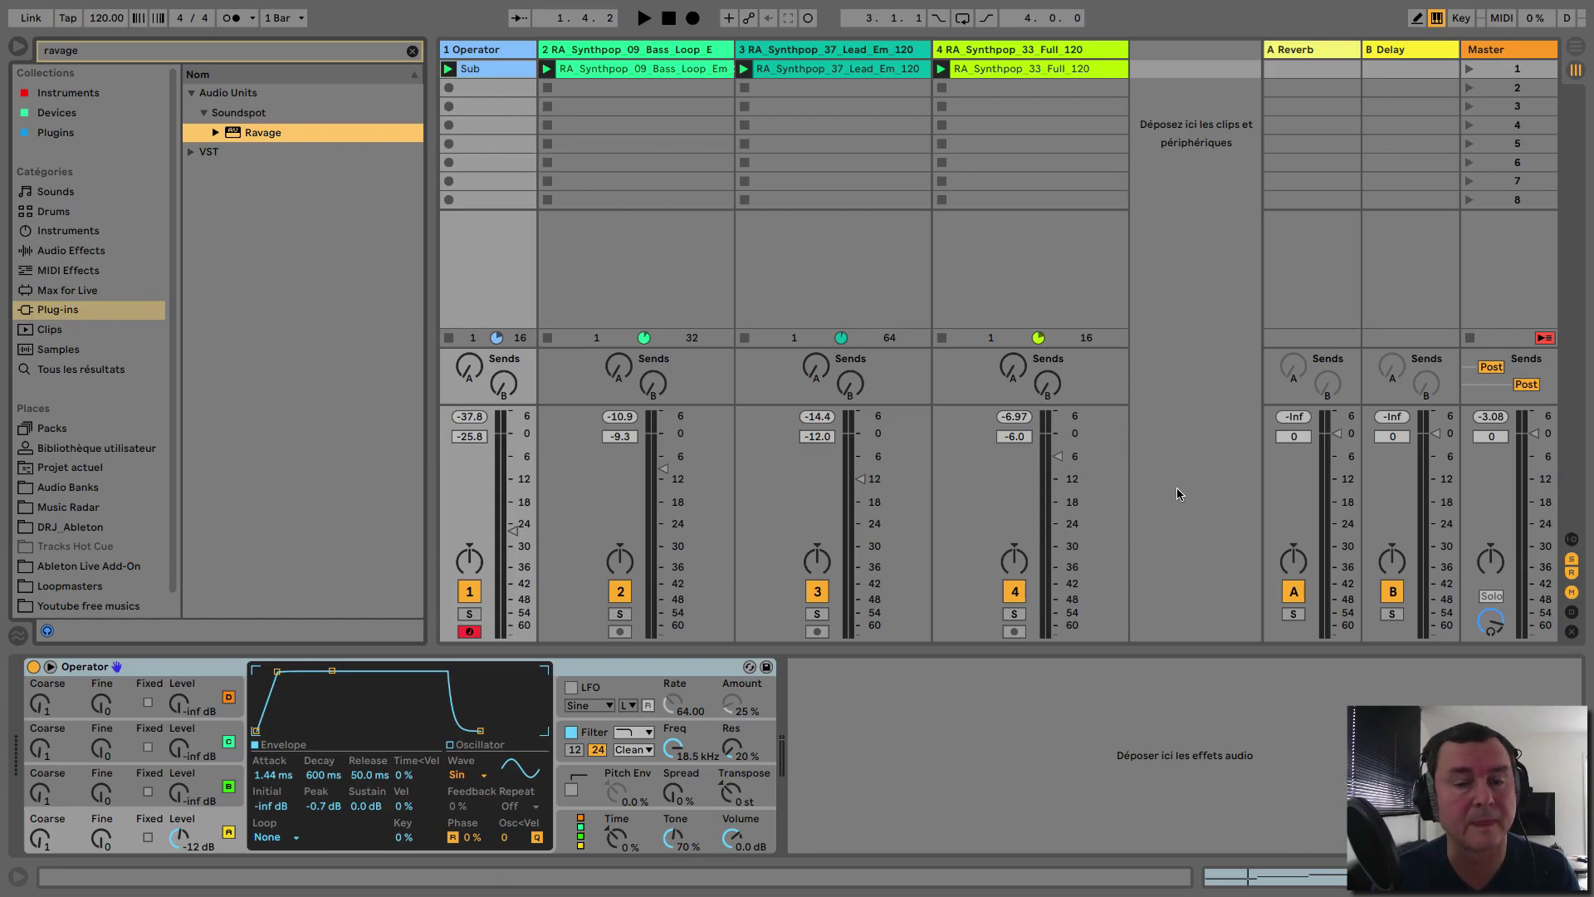
Play the four-track synthpop session with all clips running, and stop playback
{"action": "key", "text": "space"}
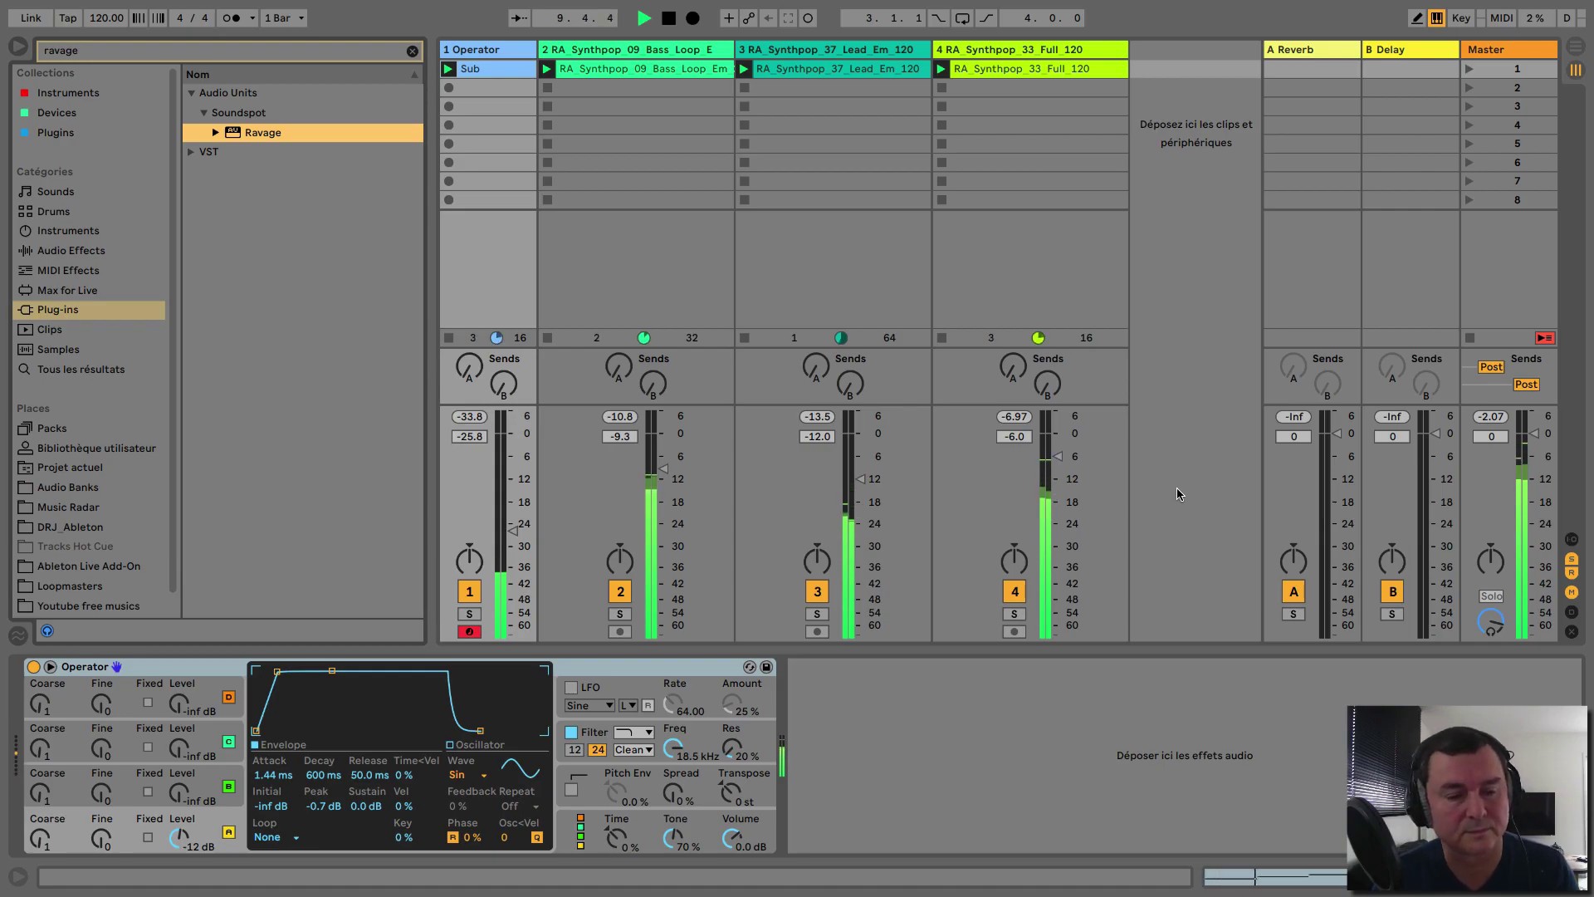
{"action": "key", "text": "space"}
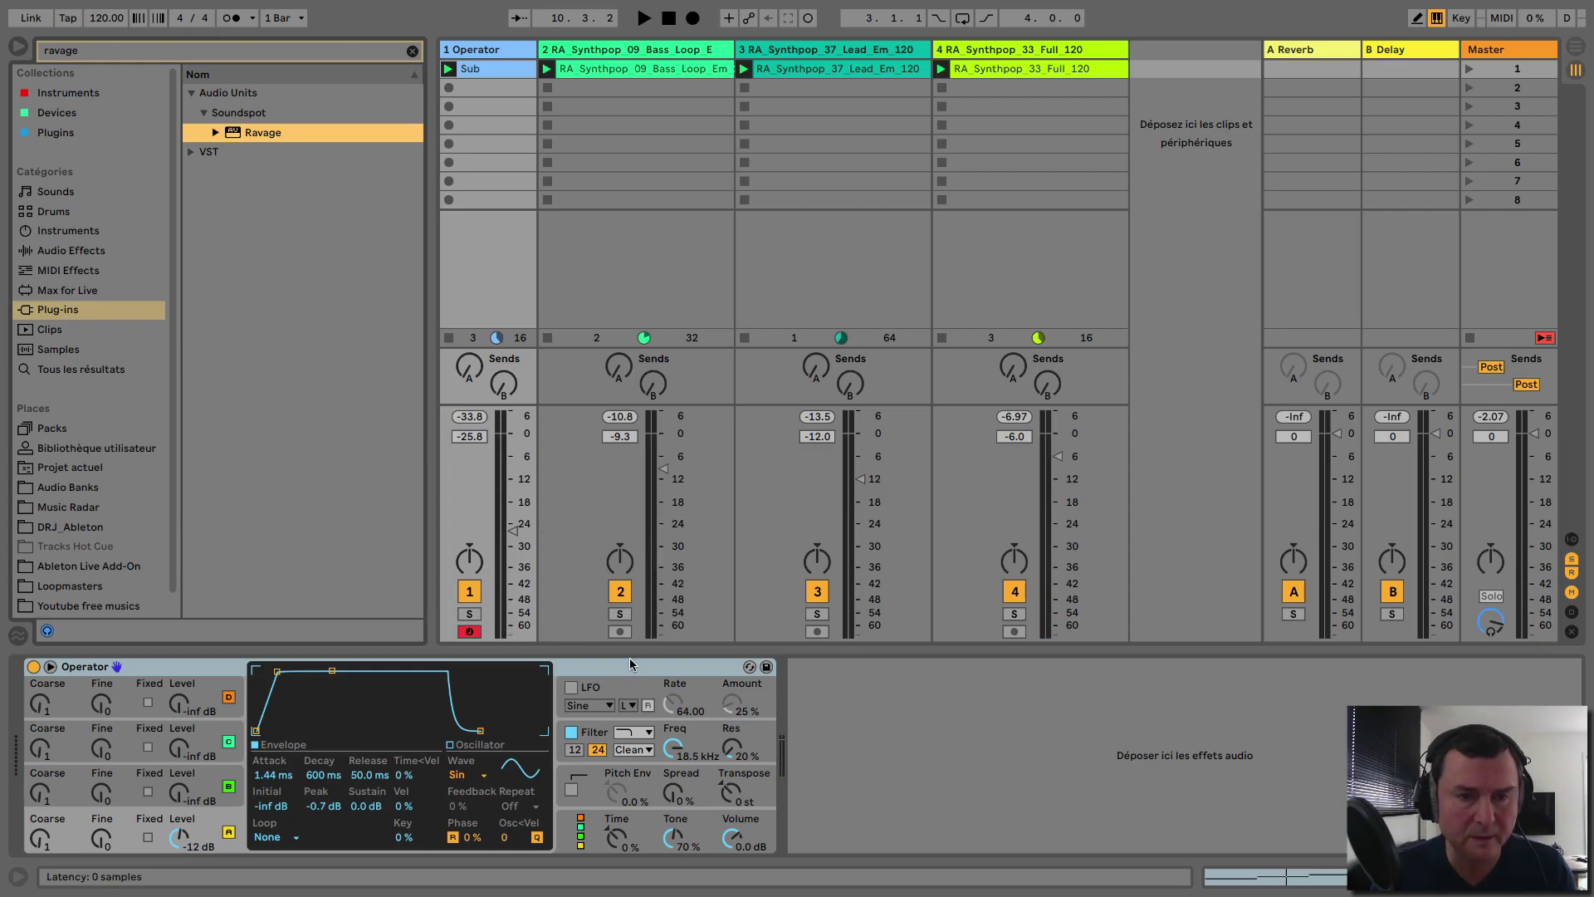
Solo the Operator track, audition its sub at a volume of -5.8 dB, and lower the volume to -28.0 dB
{"action": "left_click", "coordinate": [494, 51]}
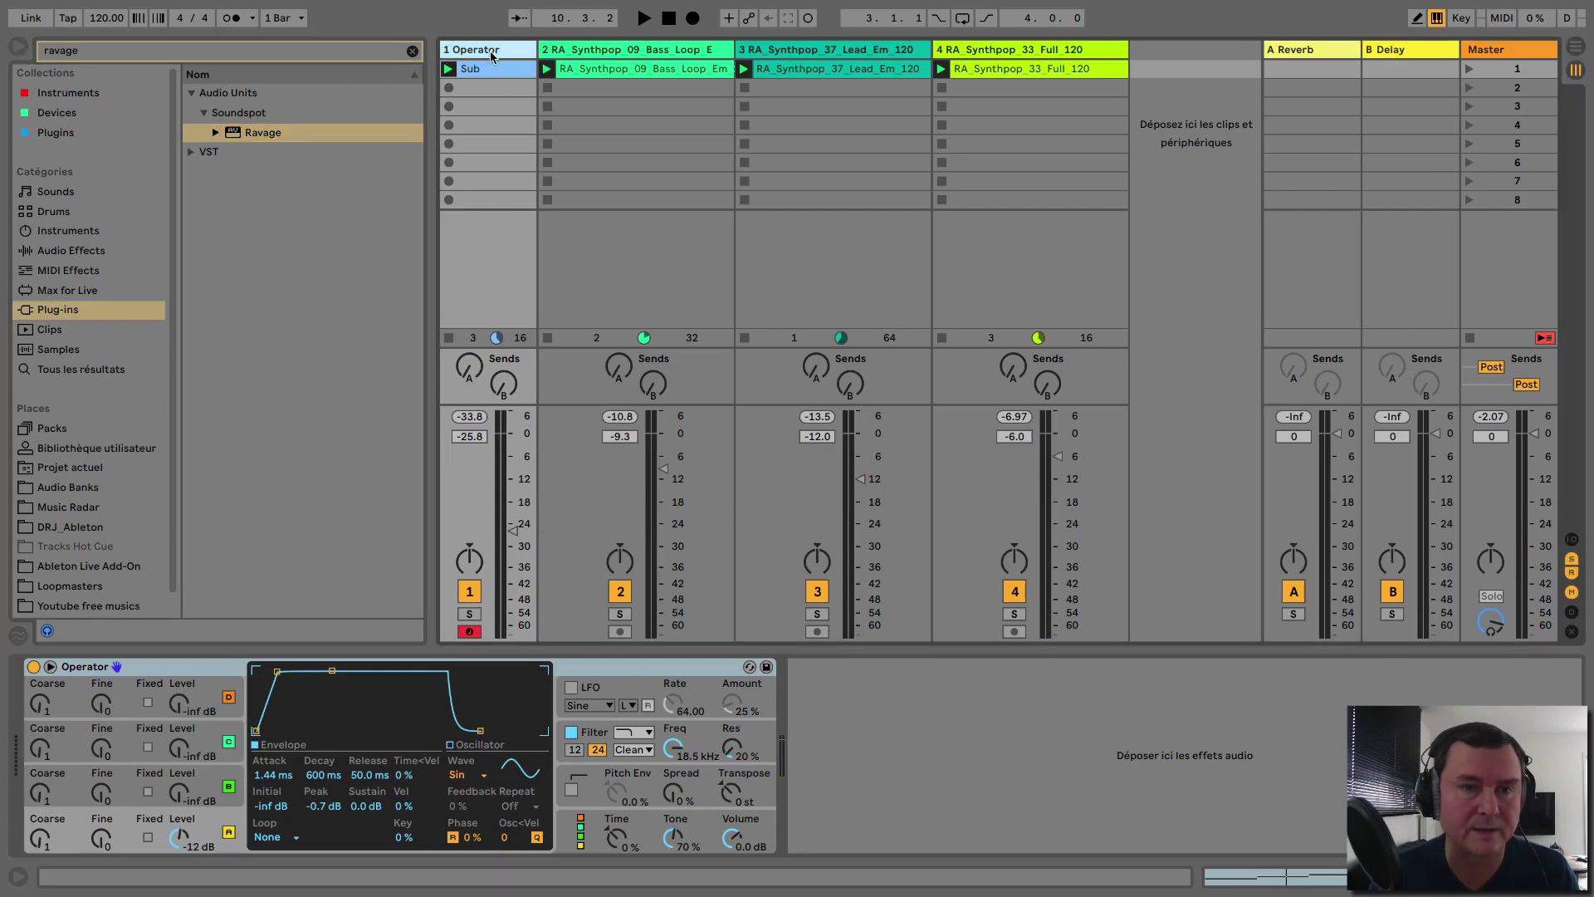
{"action": "left_click", "coordinate": [470, 614]}
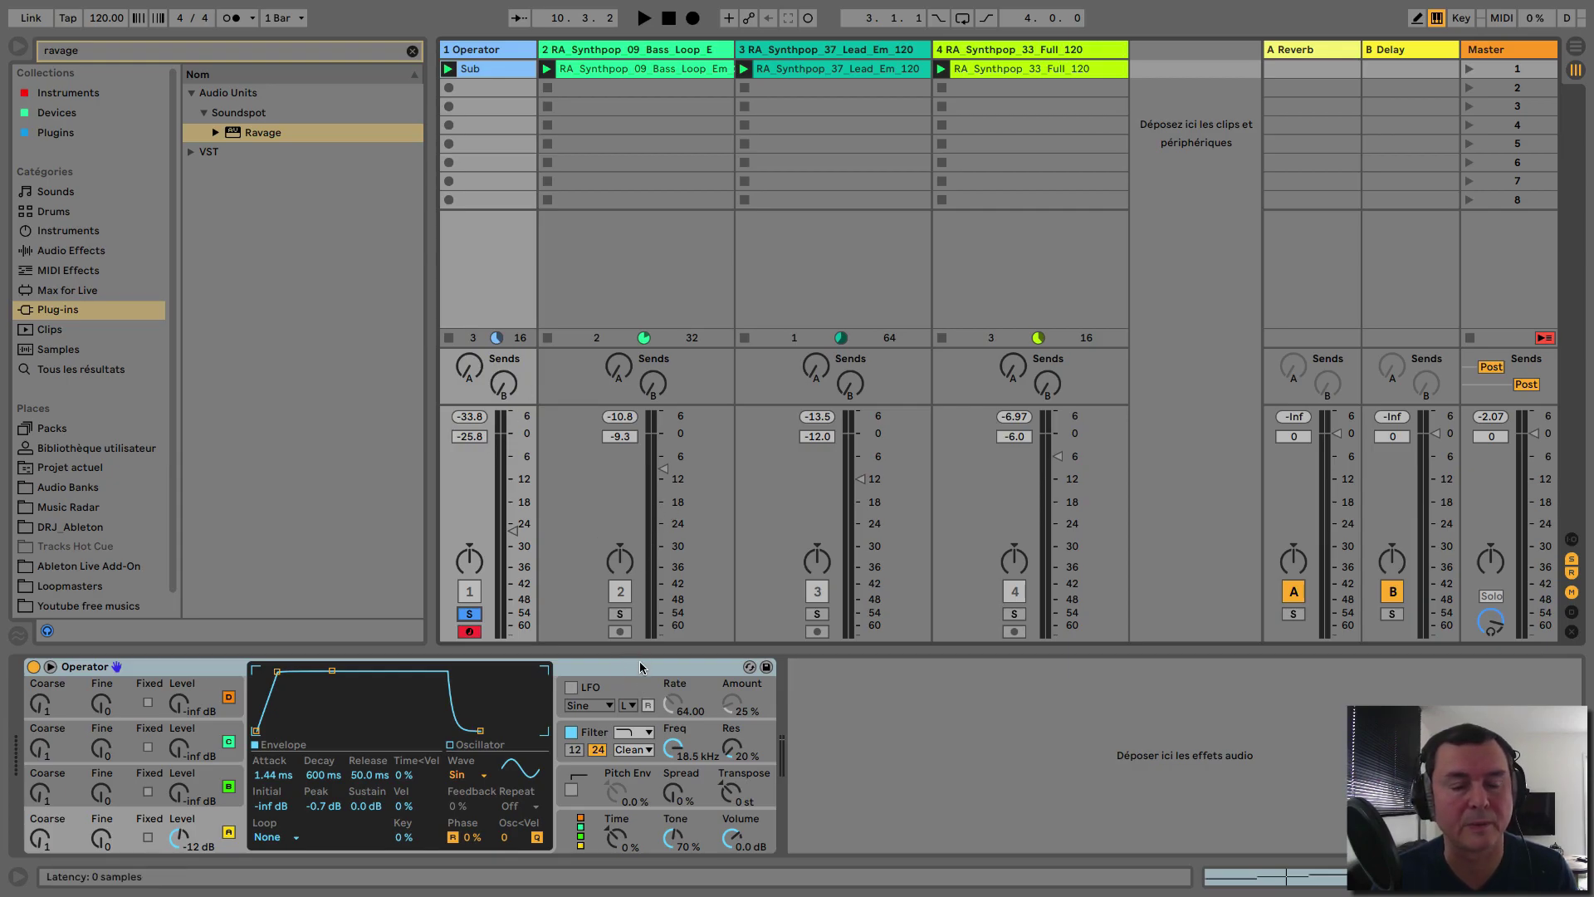
{"action": "key", "text": "space"}
{"action": "left_click_drag", "start_coordinate": [494, 498], "coordinate": [512, 455]}
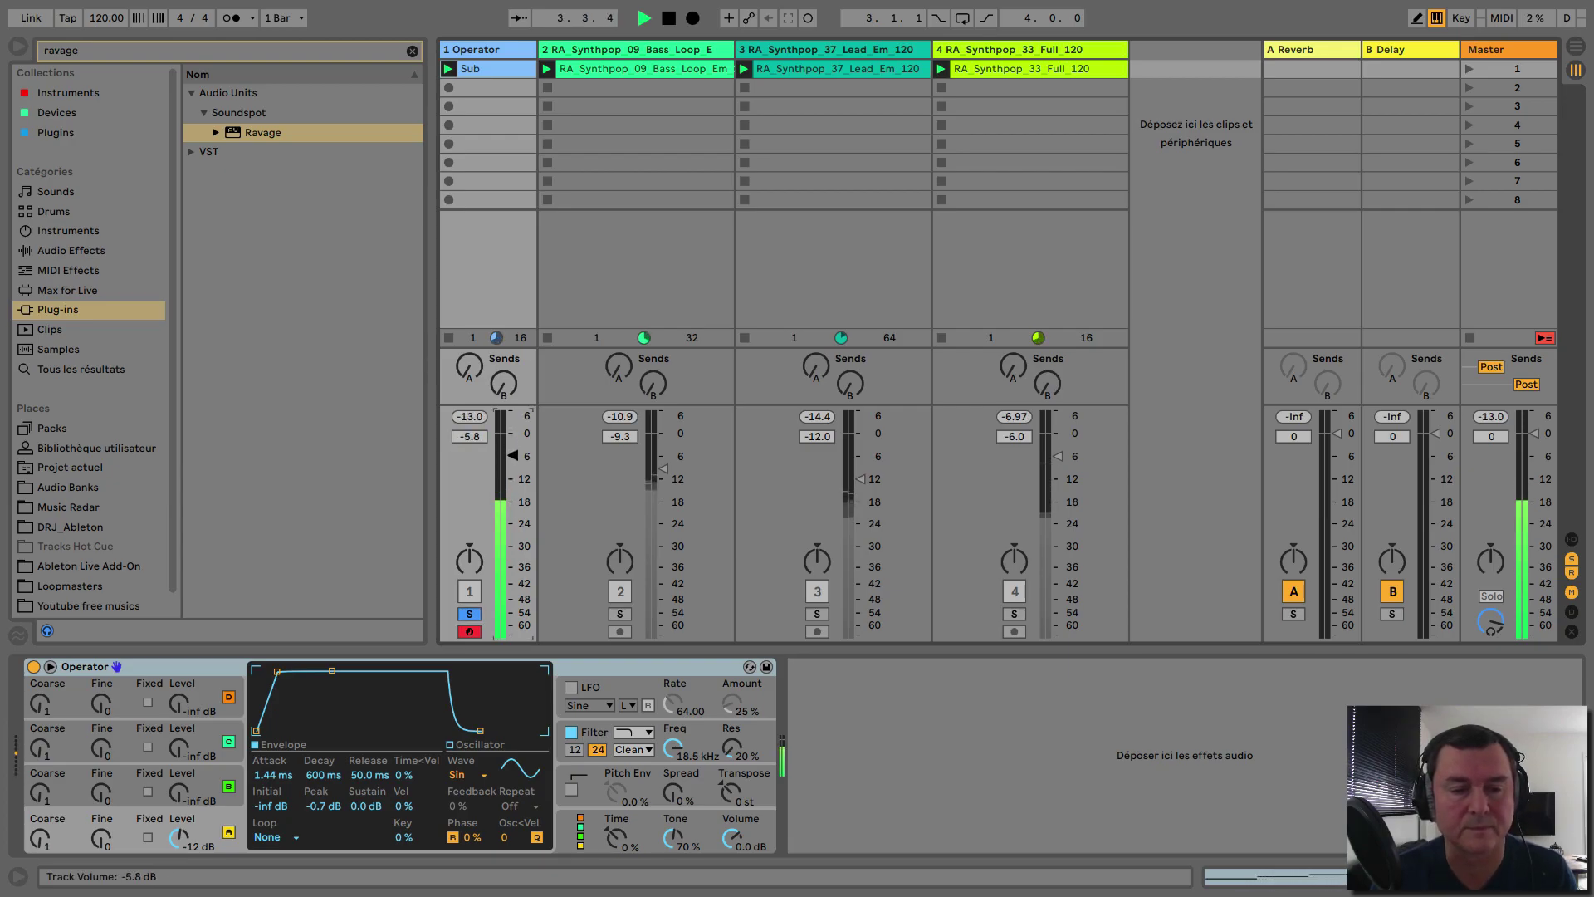
{"action": "left_click_drag", "start_coordinate": [512, 456], "coordinate": [512, 539]}
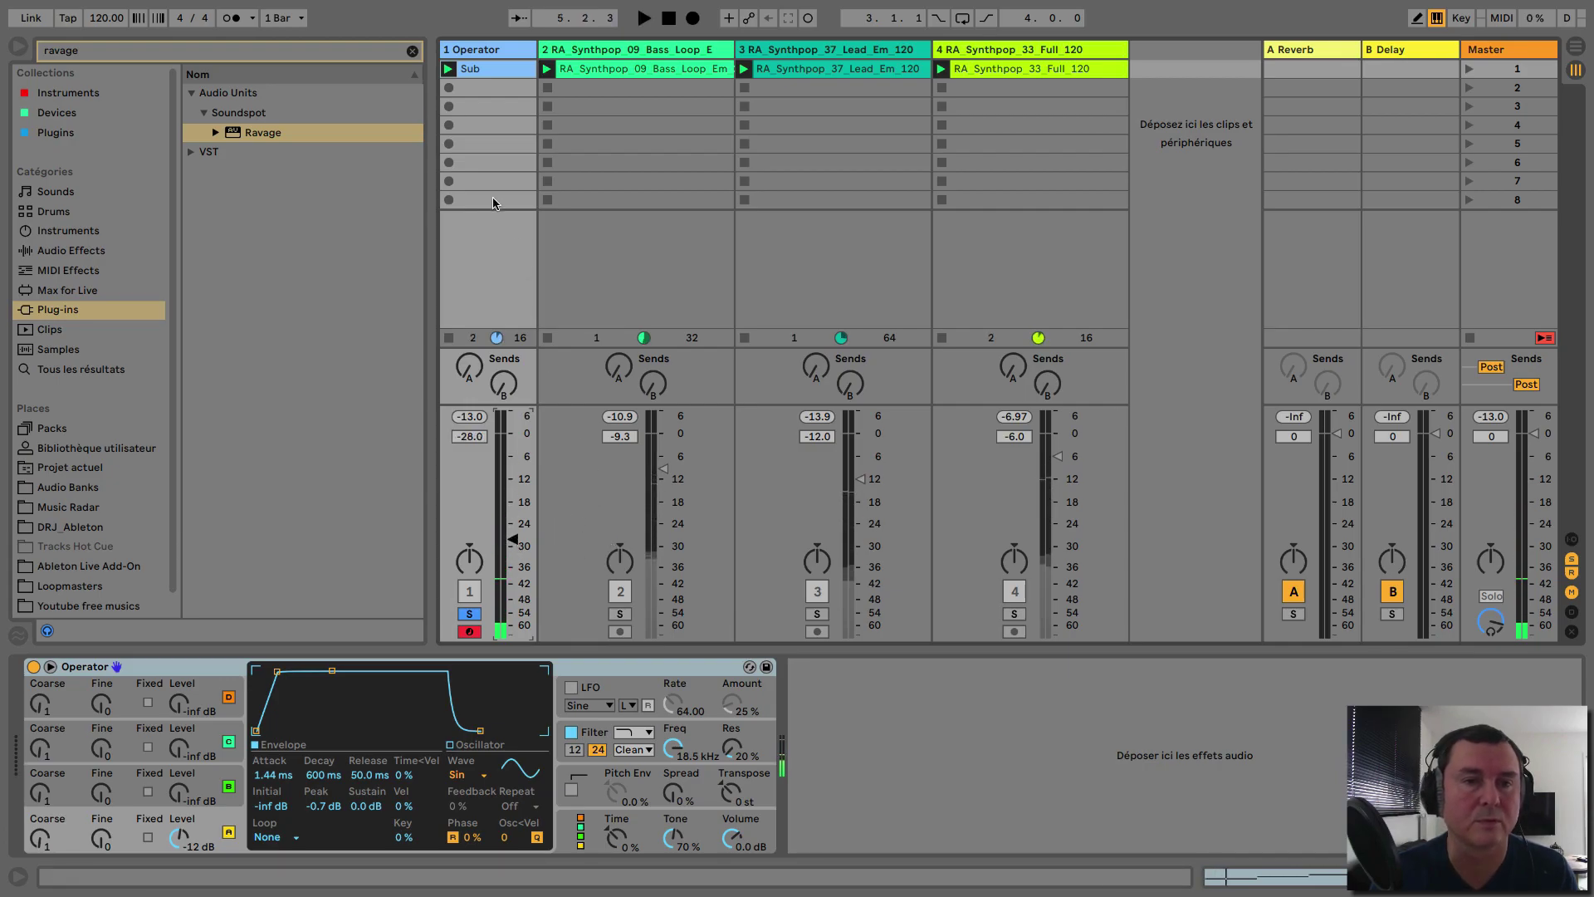
Load the Ravage plug-in after Operator on the first track and move its window clear of the other tracks' mixer controls
{"action": "left_click", "coordinate": [243, 133]}
{"action": "double_click", "coordinate": [243, 133]}
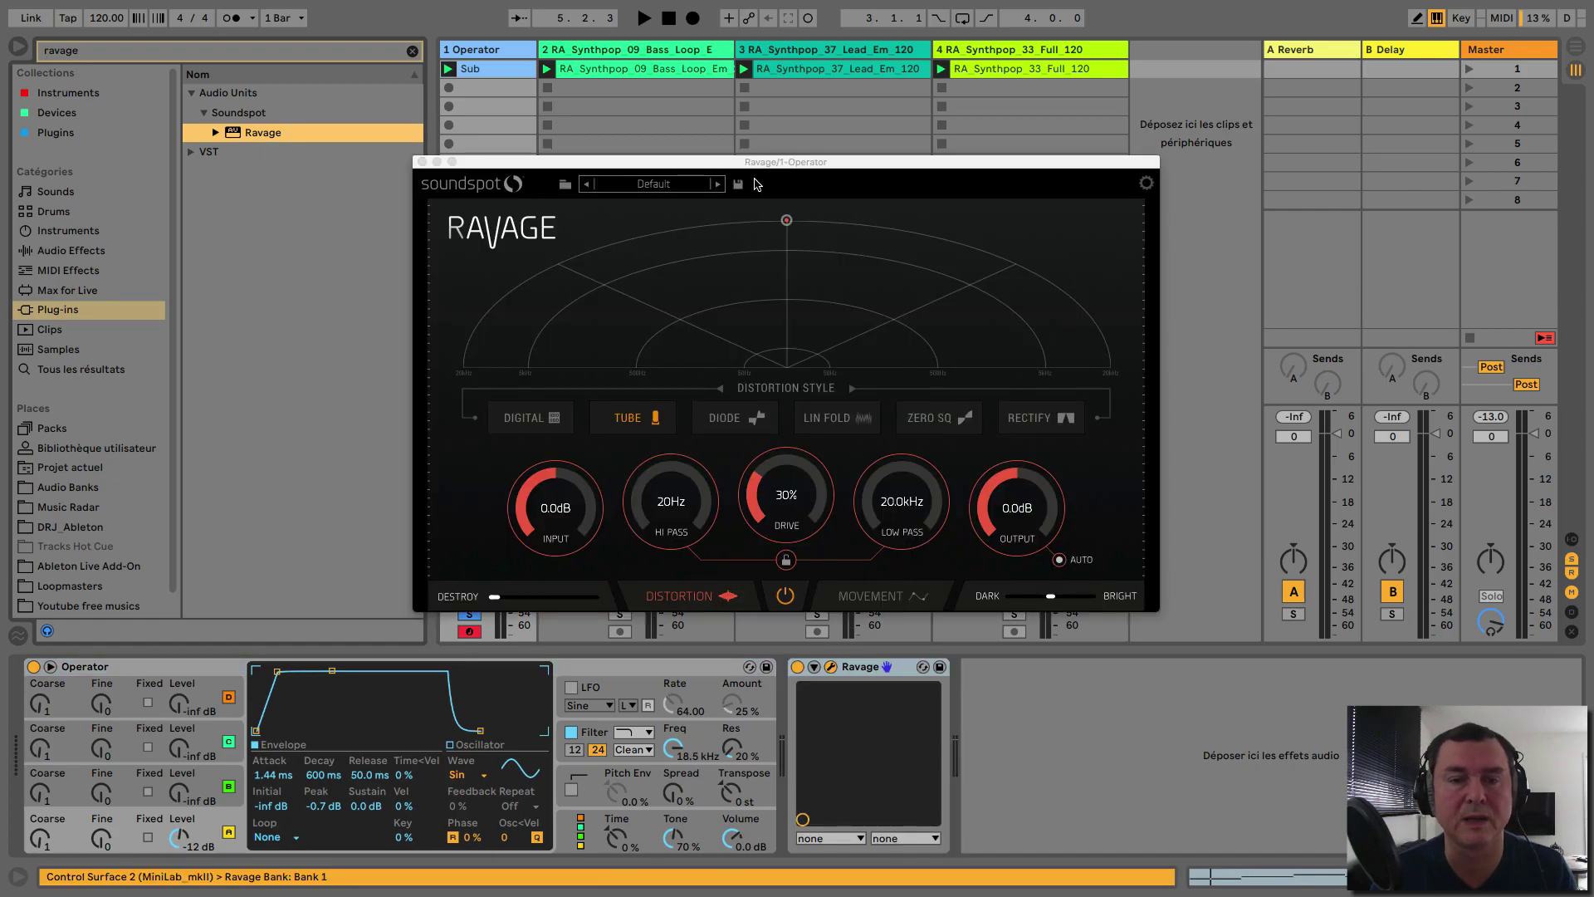
{"action": "left_click_drag", "start_coordinate": [759, 165], "coordinate": [588, 181]}
{"action": "left_click_drag", "start_coordinate": [588, 181], "coordinate": [573, 190]}
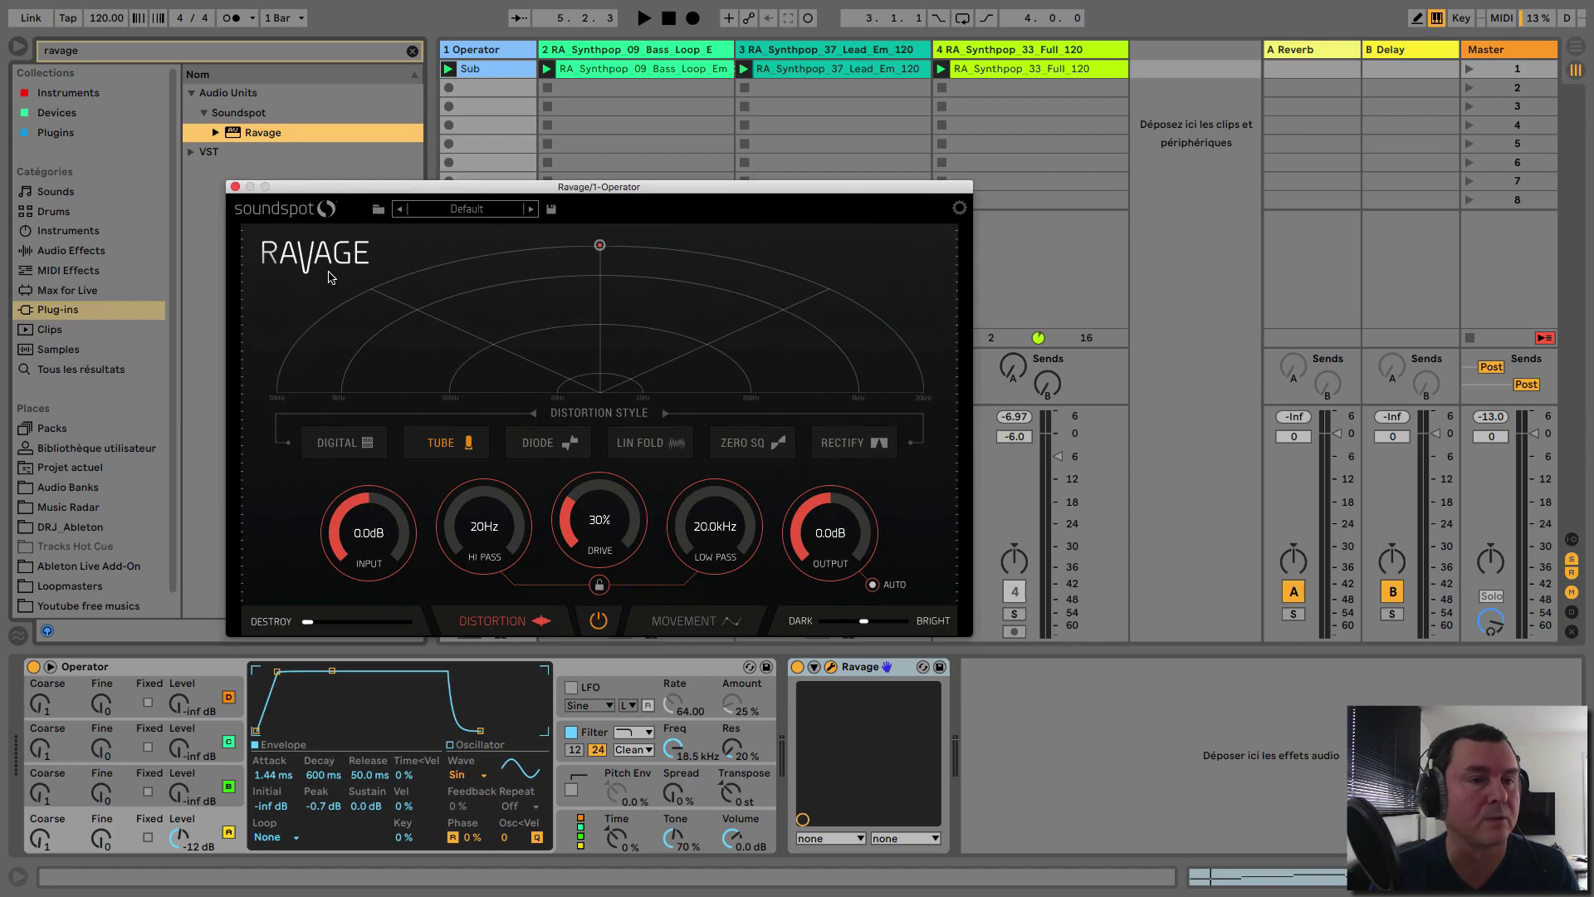
Search the plug-ins for "meld" and add MOscilloscope after Ravage in the device chain
{"action": "left_click", "coordinate": [412, 51]}
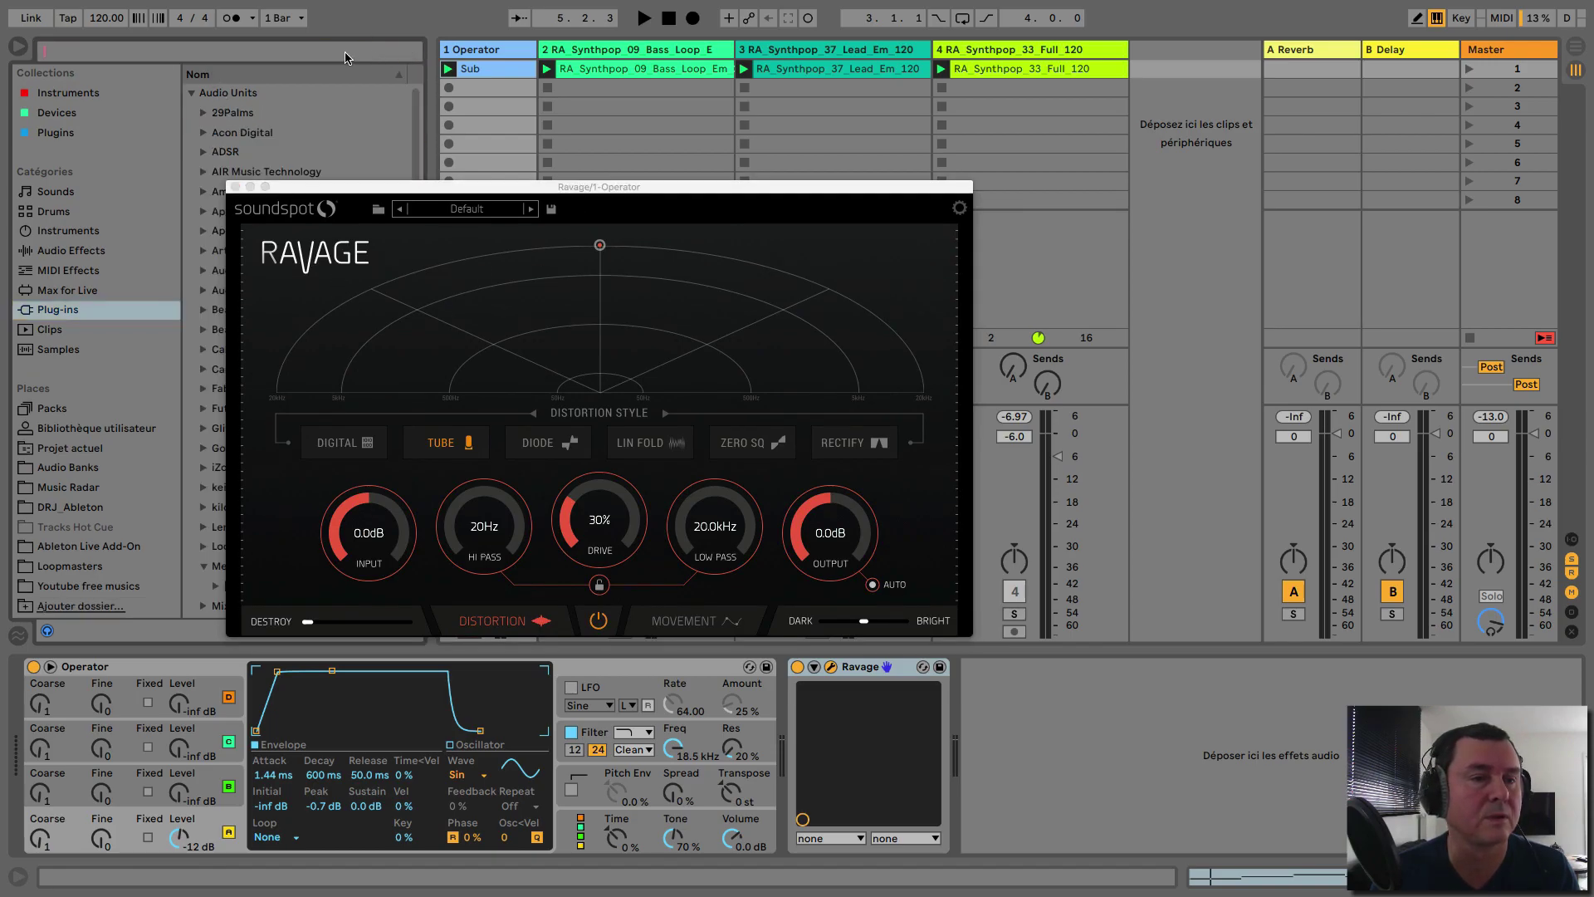
{"action": "type", "text": "meld"}
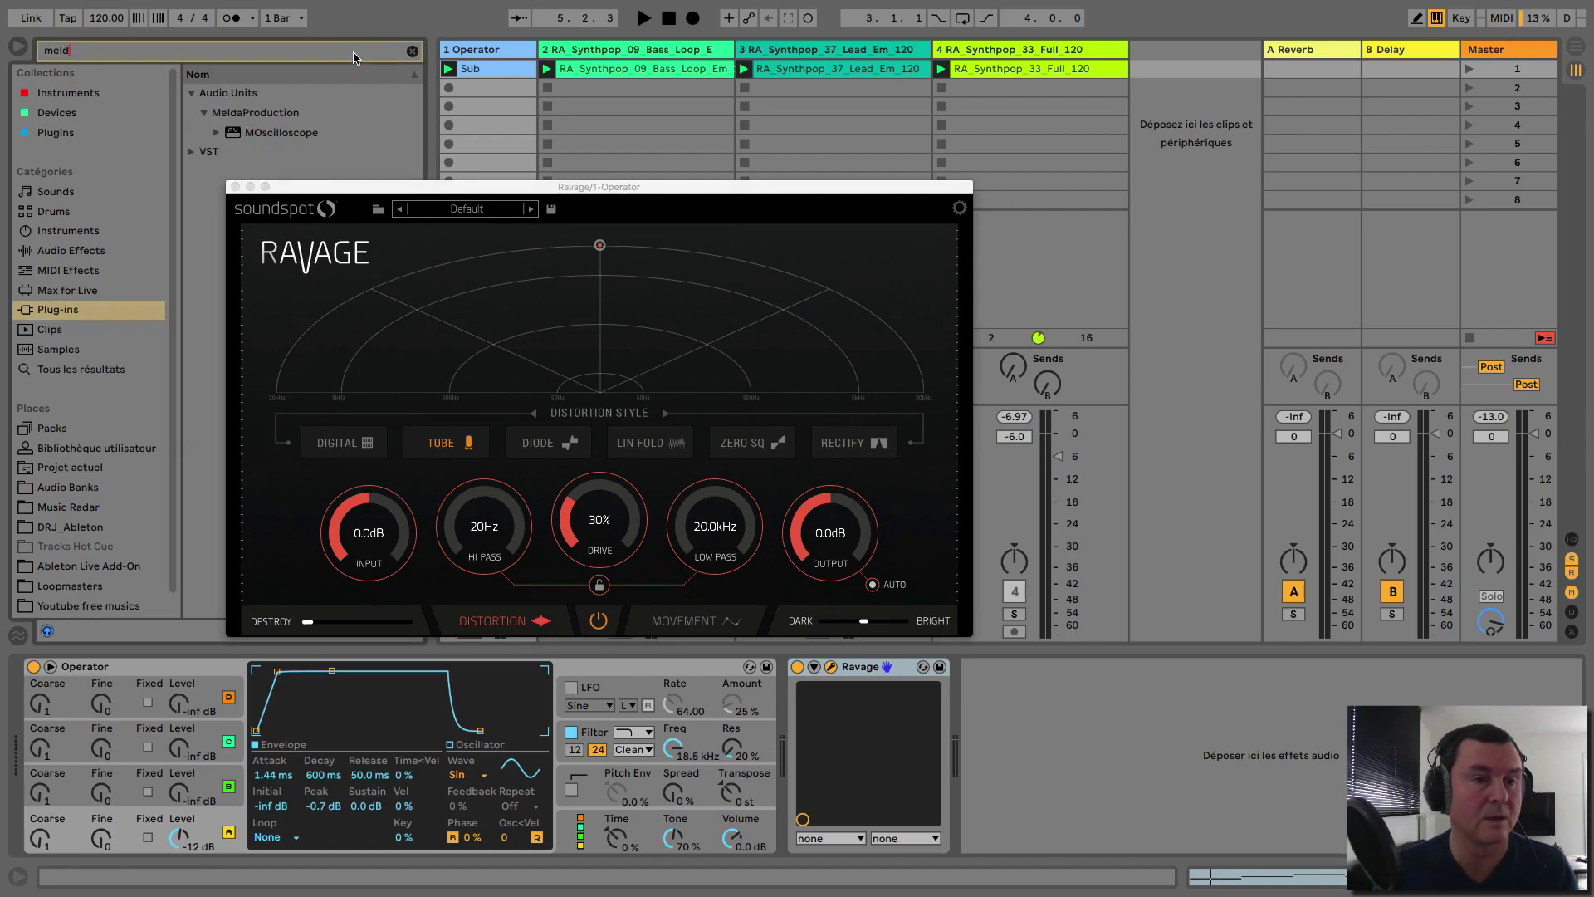
{"action": "left_click_drag", "start_coordinate": [266, 135], "coordinate": [1049, 686]}
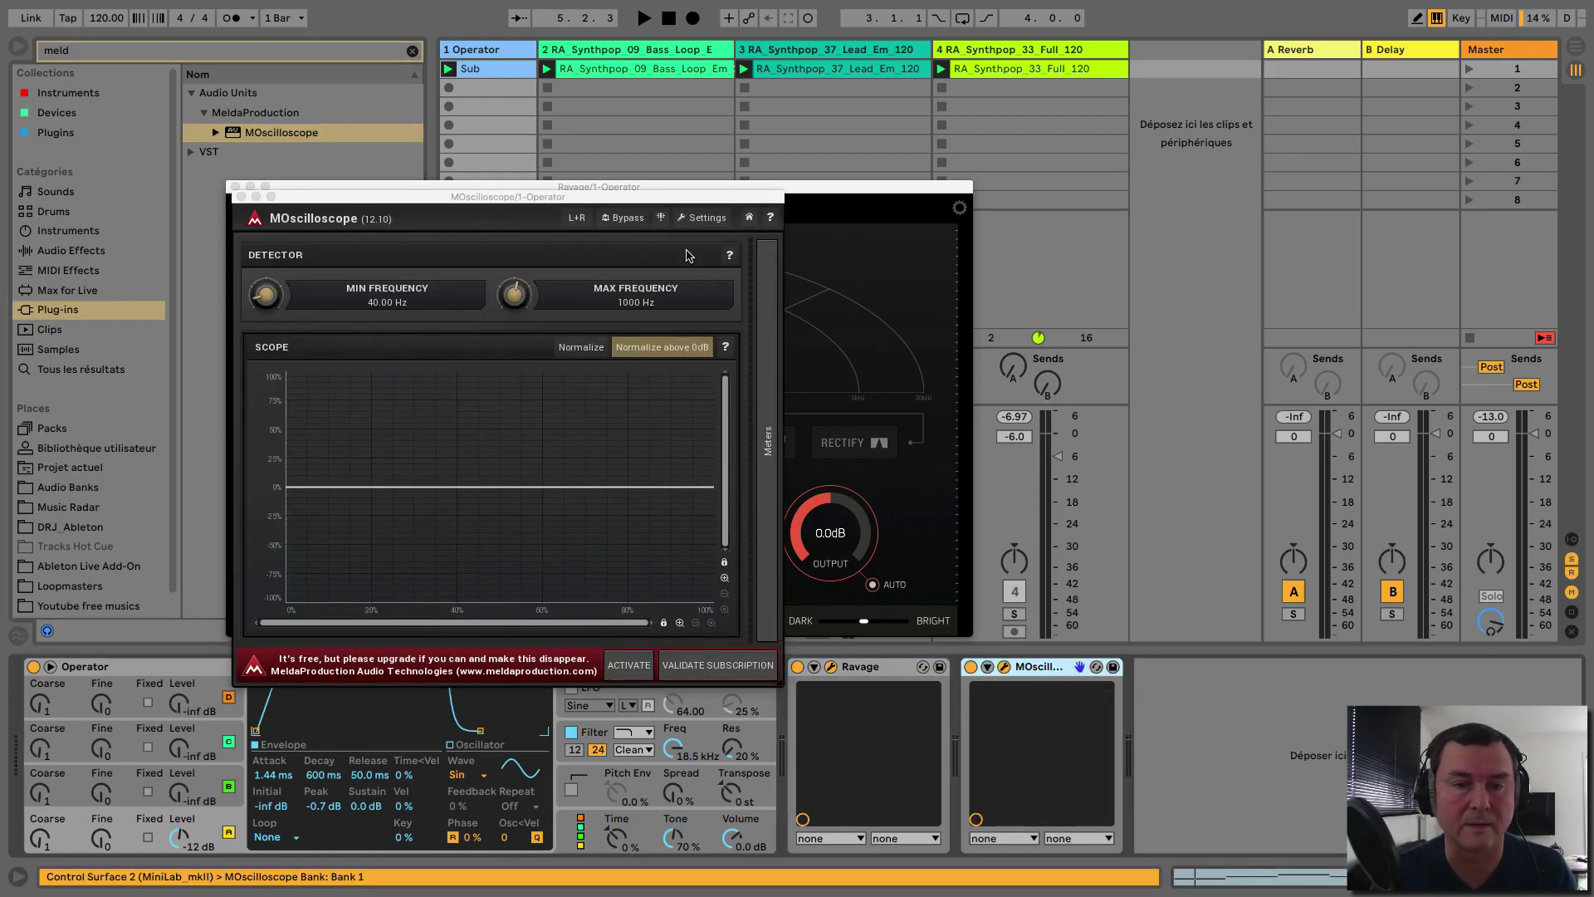
Arrange the Ravage and MOscilloscope windows side by side so both plug-ins are fully visible
{"action": "left_click", "coordinate": [631, 187]}
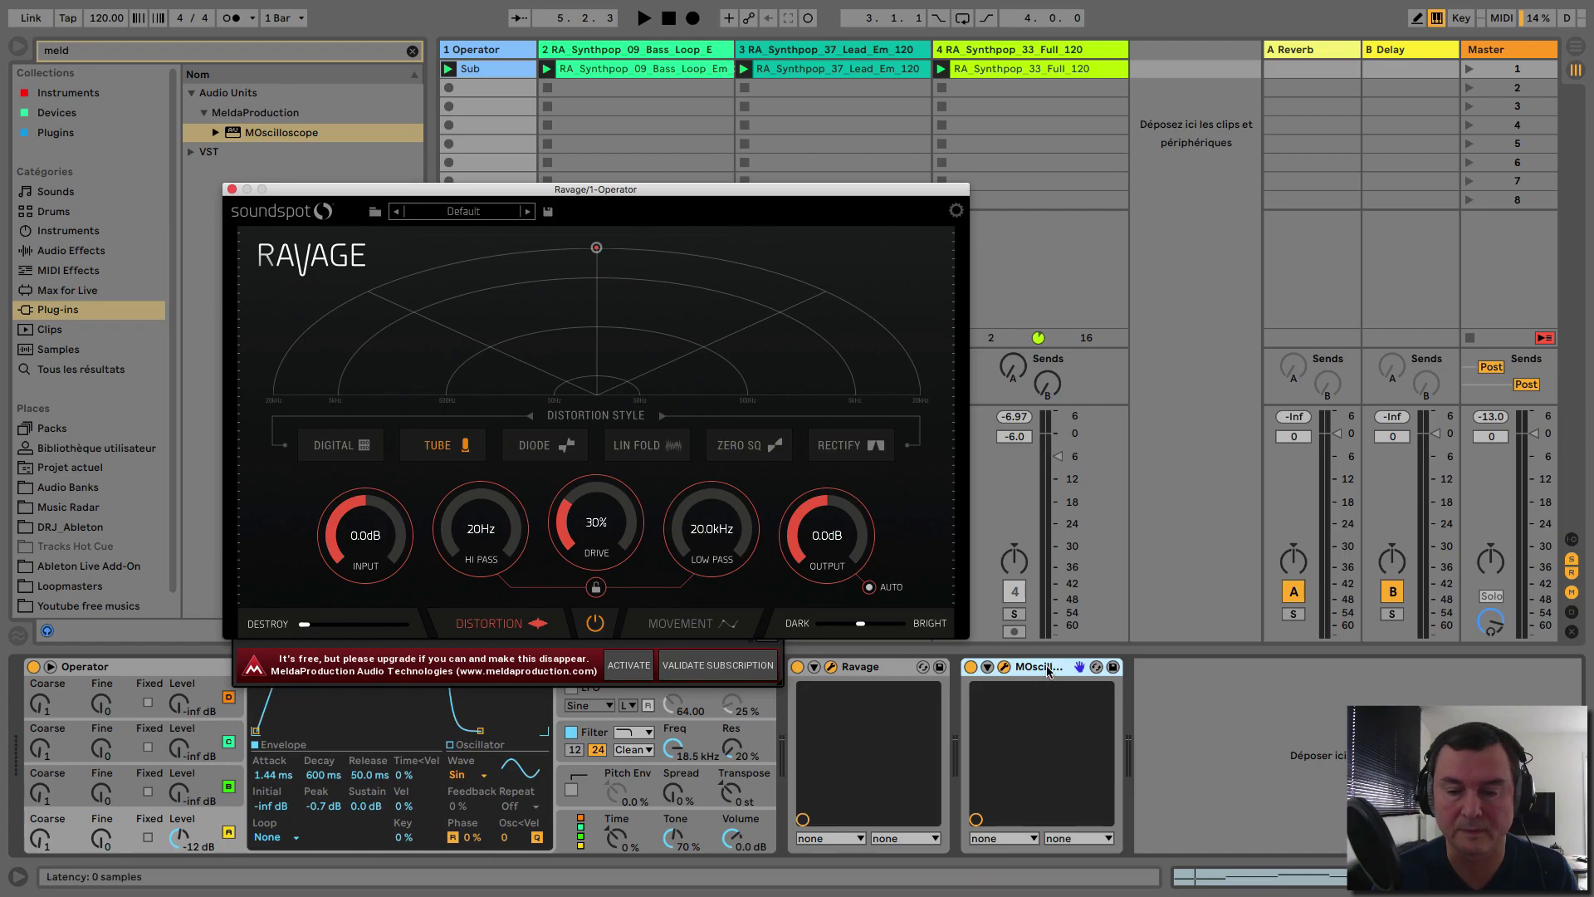
{"action": "left_click", "coordinate": [1004, 667]}
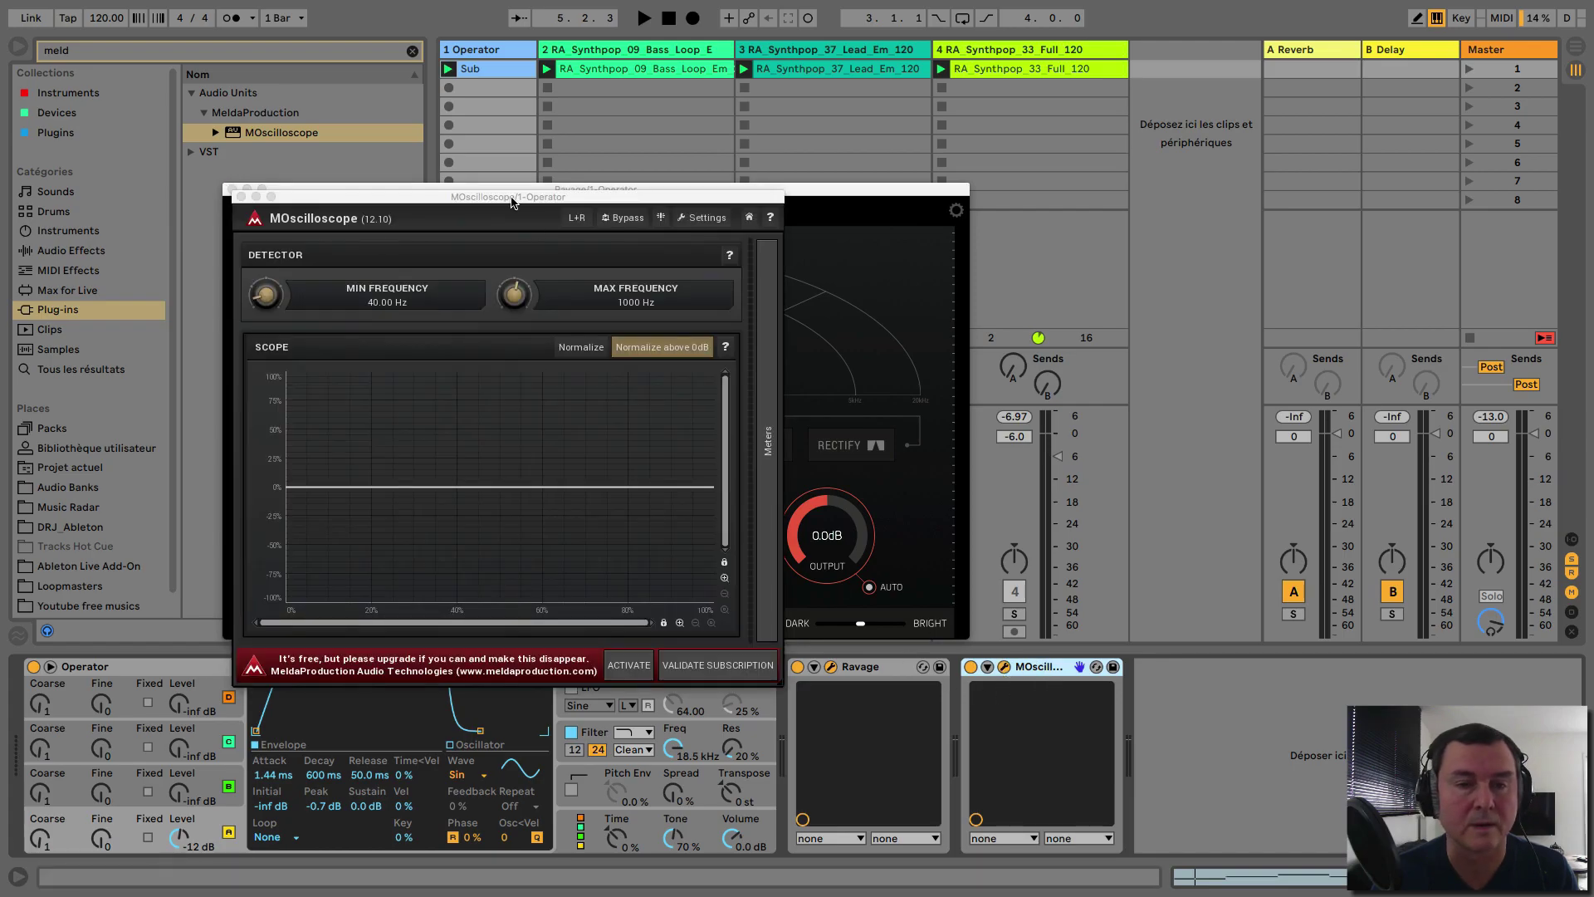
{"action": "left_click_drag", "start_coordinate": [511, 201], "coordinate": [1271, 153]}
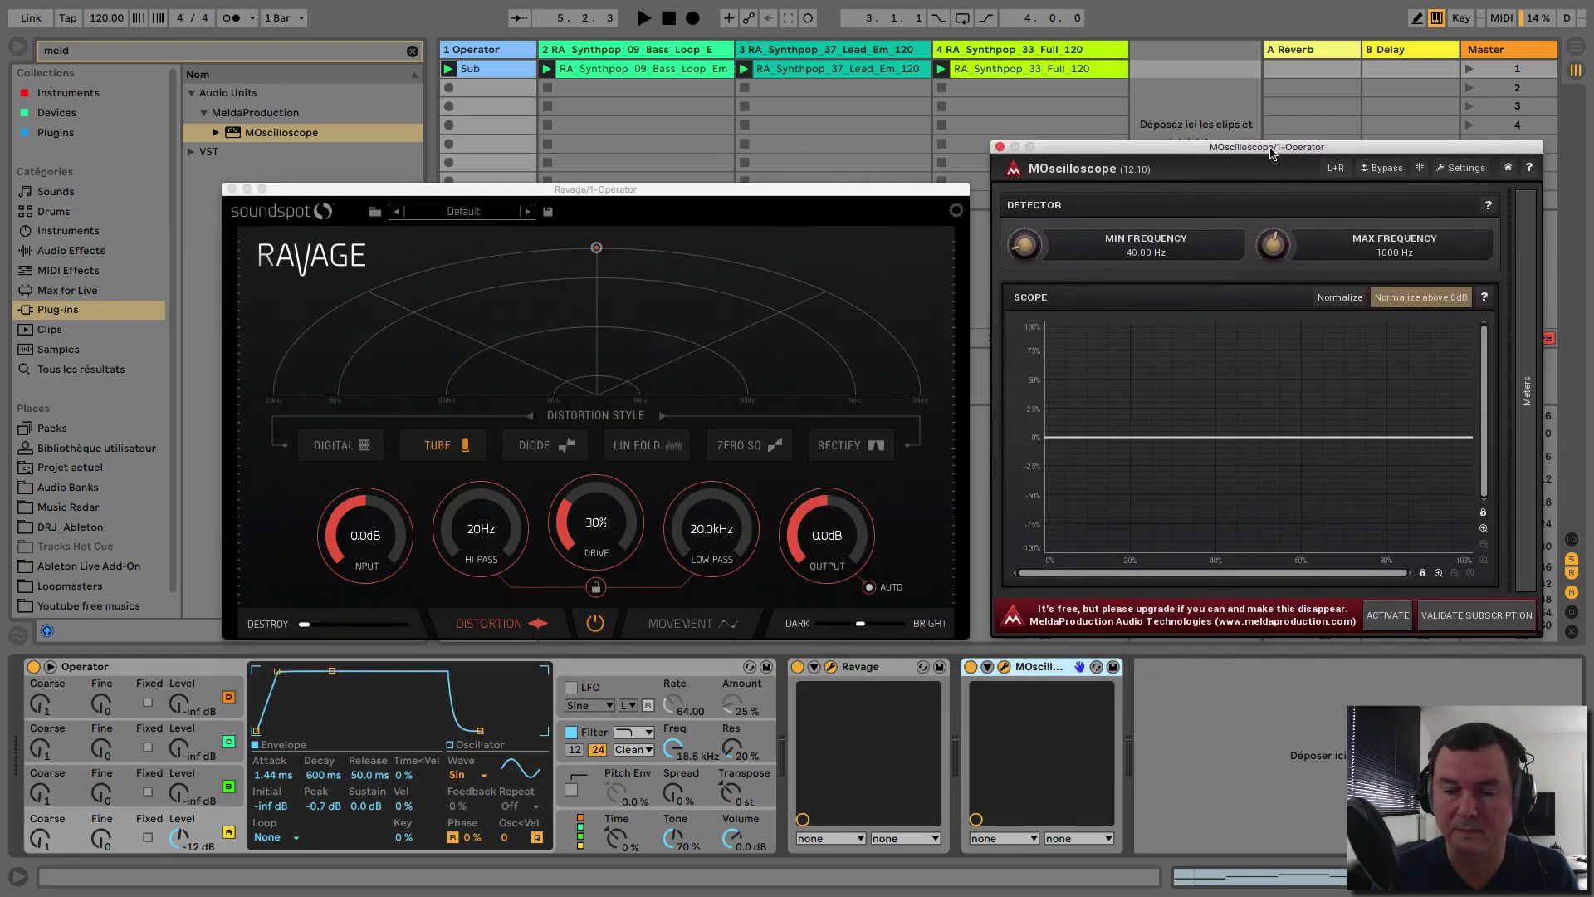
{"action": "mouse_move", "coordinate": [765, 190]}
{"action": "left_mouse_down"}
{"action": "mouse_move", "coordinate": [765, 160]}
{"action": "mouse_move", "coordinate": [776, 200]}
{"action": "left_mouse_up"}
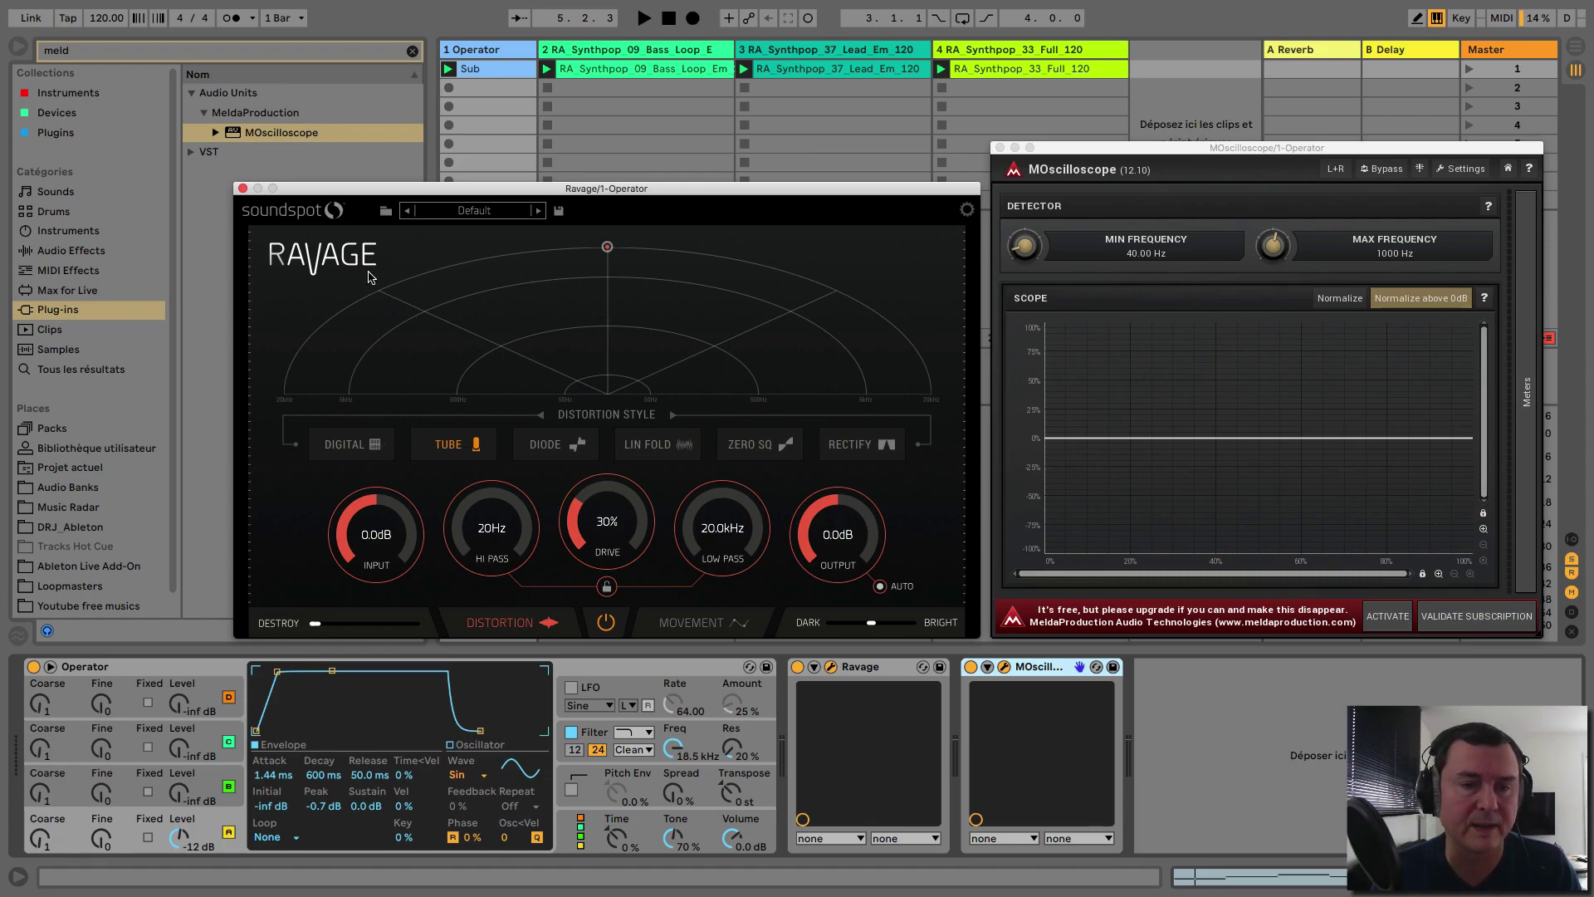
Browse Ravage's presets in its list and preset folder, and view its licence information without loading another preset
{"action": "left_click", "coordinate": [466, 211]}
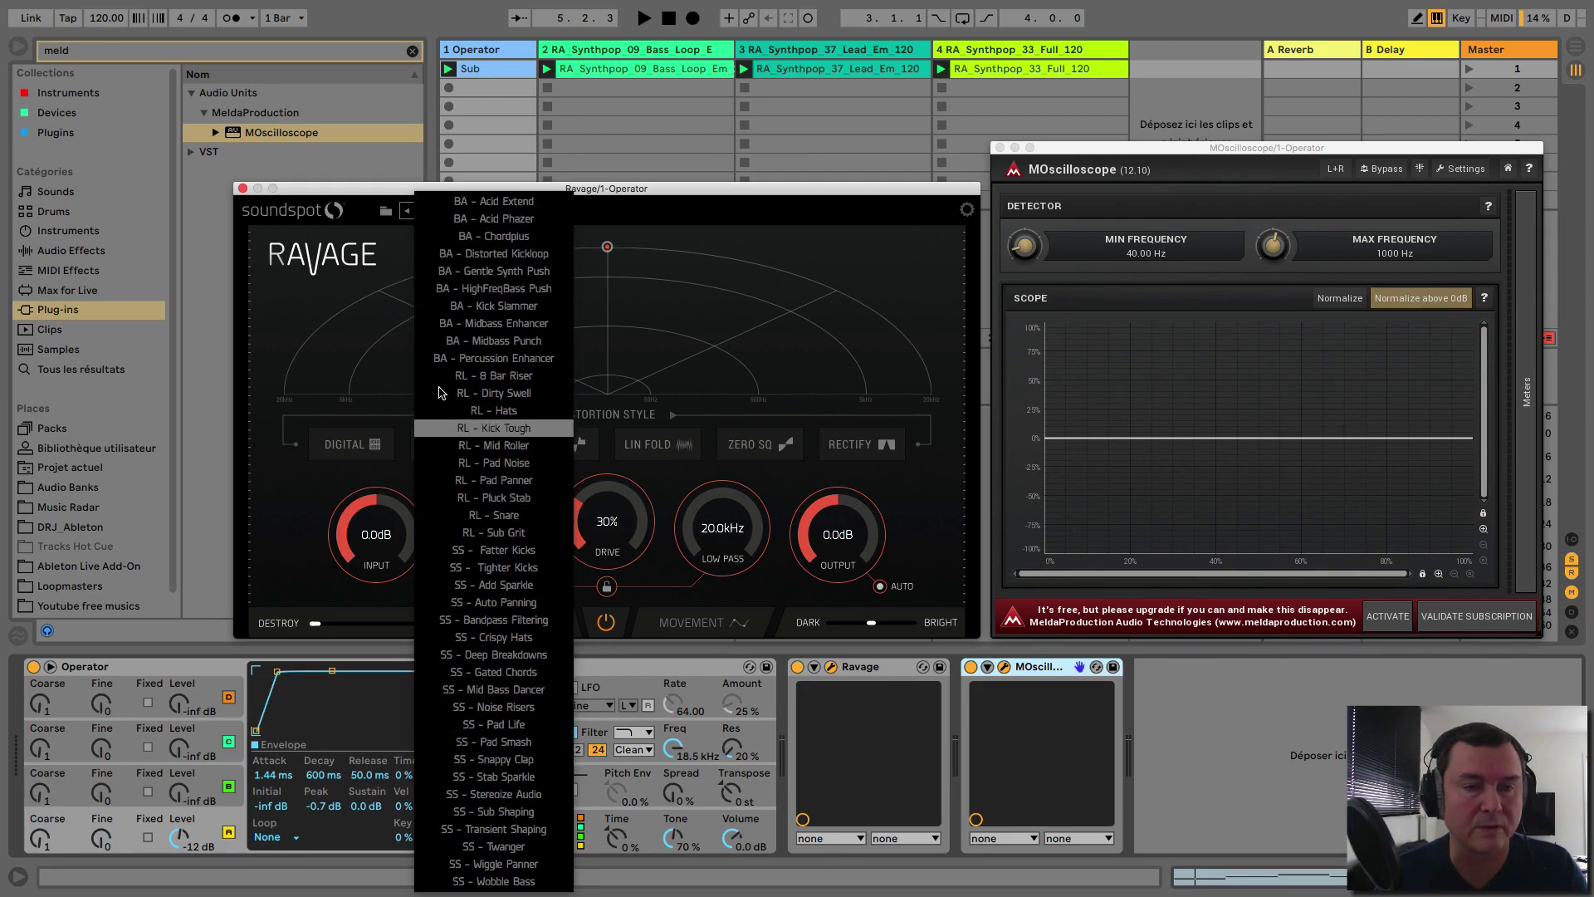
{"action": "left_click", "coordinate": [385, 211]}
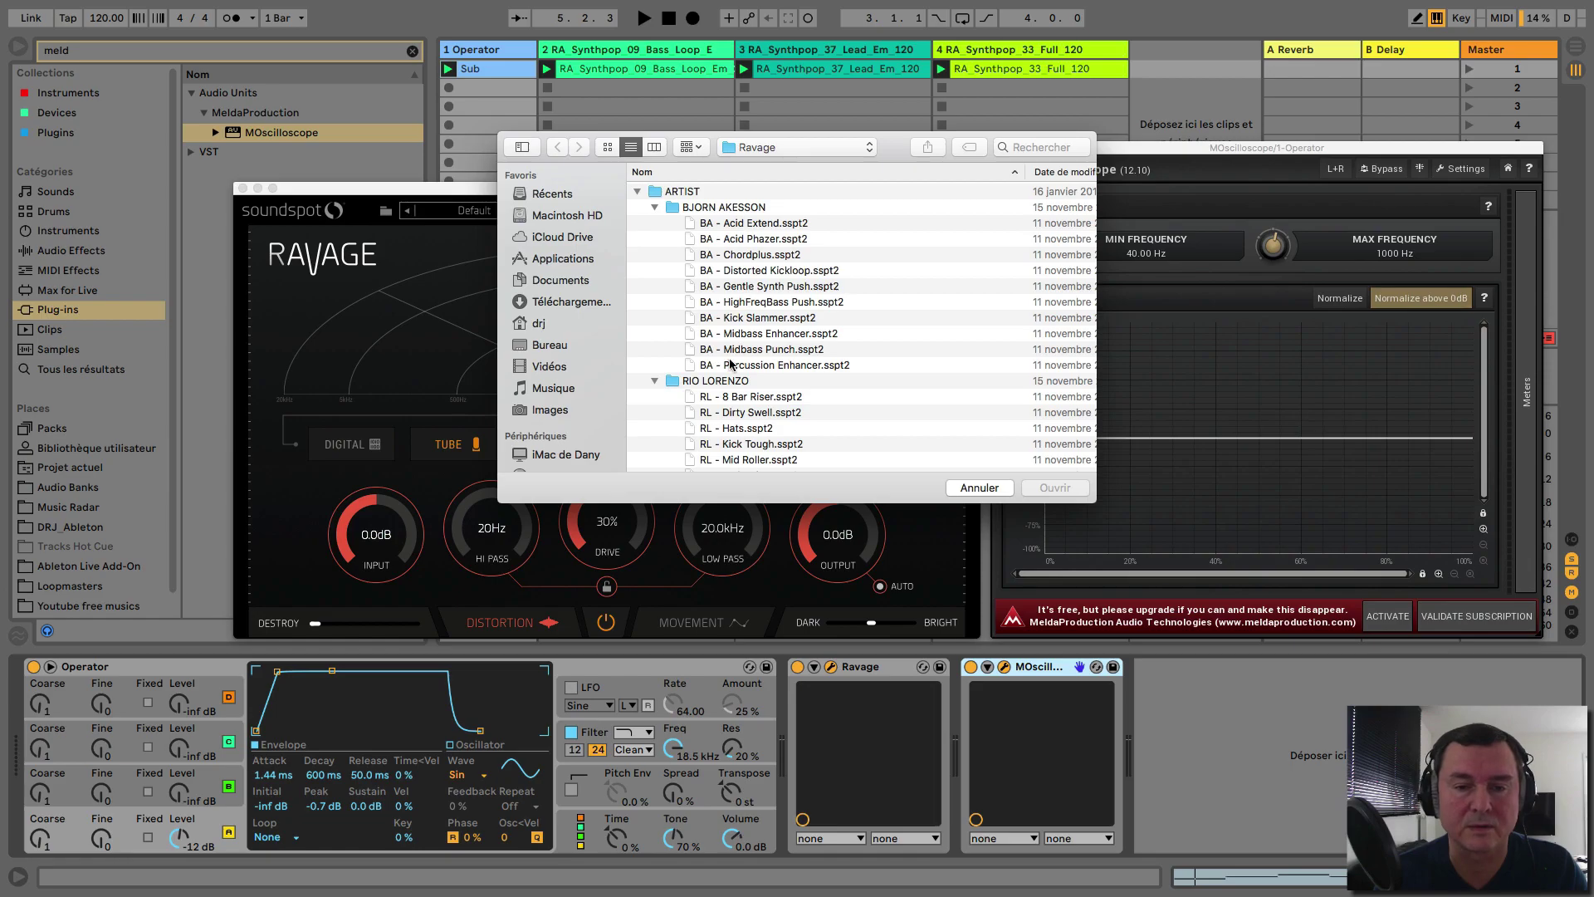
{"action": "scroll", "coordinate": [716, 406], "scroll_direction": "down", "scroll_amount": 10}
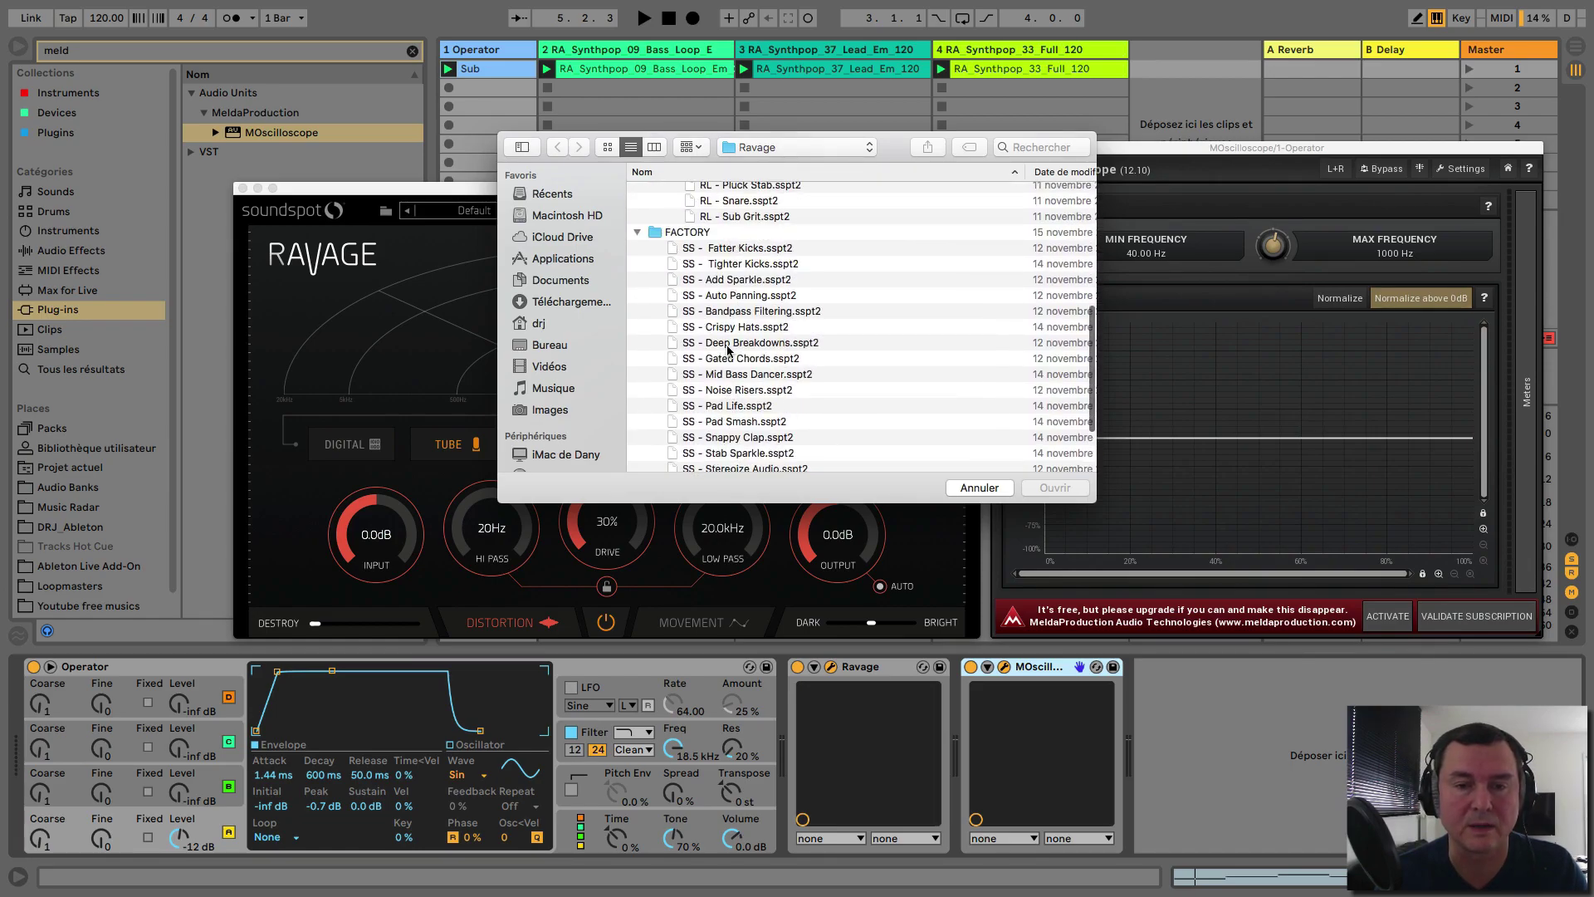
{"action": "scroll", "coordinate": [730, 313], "scroll_direction": "down", "scroll_amount": 5}
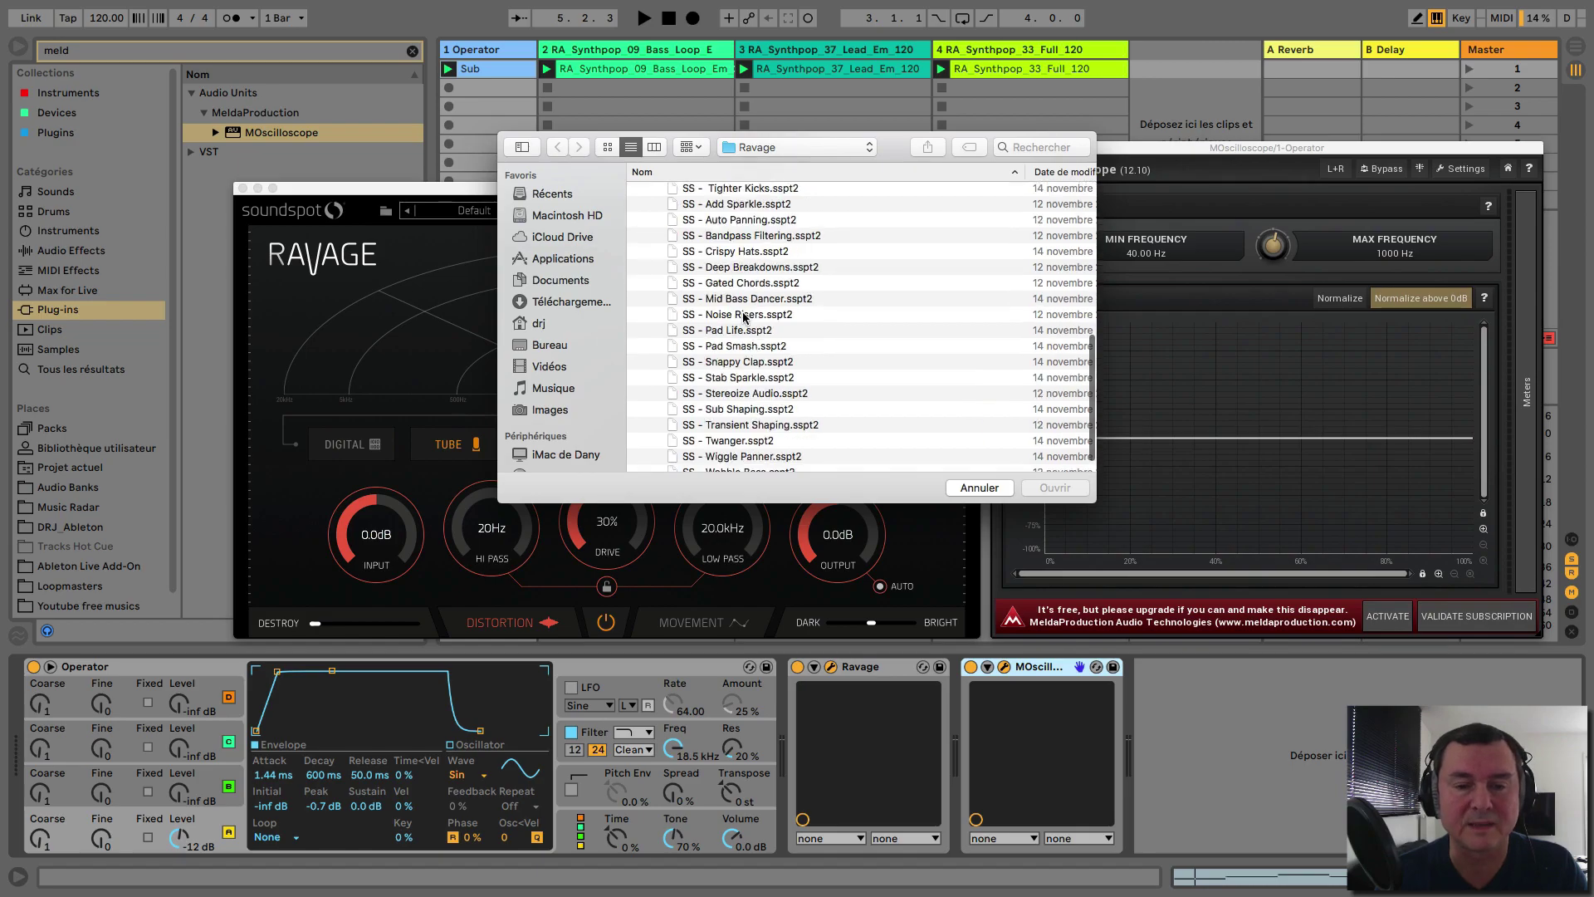
{"action": "left_click", "coordinate": [980, 487]}
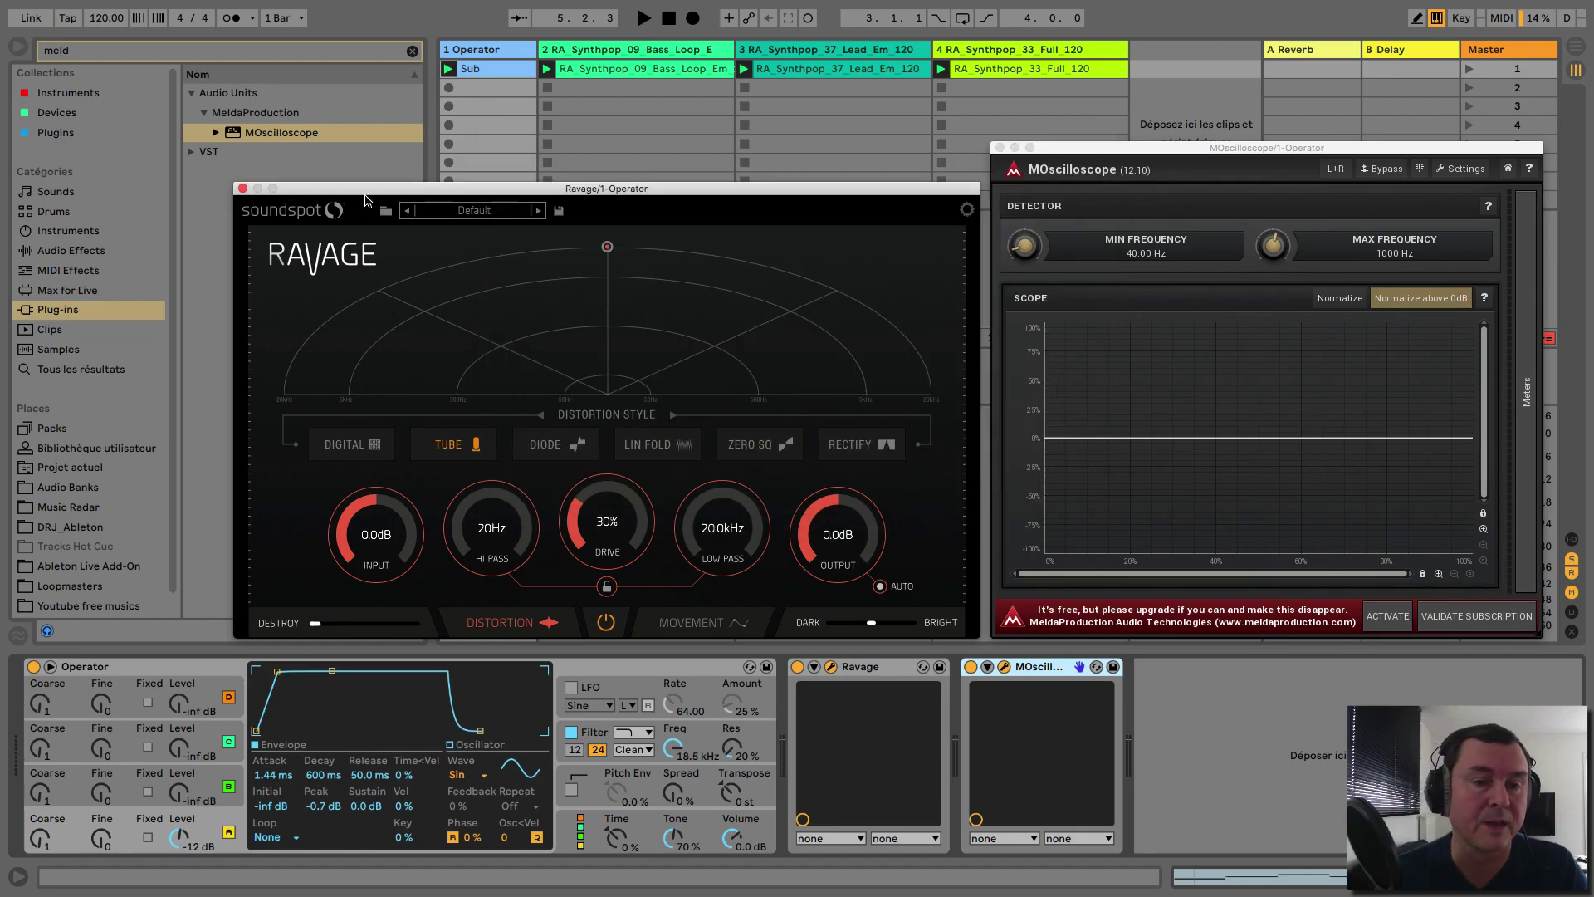
{"action": "left_click", "coordinate": [457, 209]}
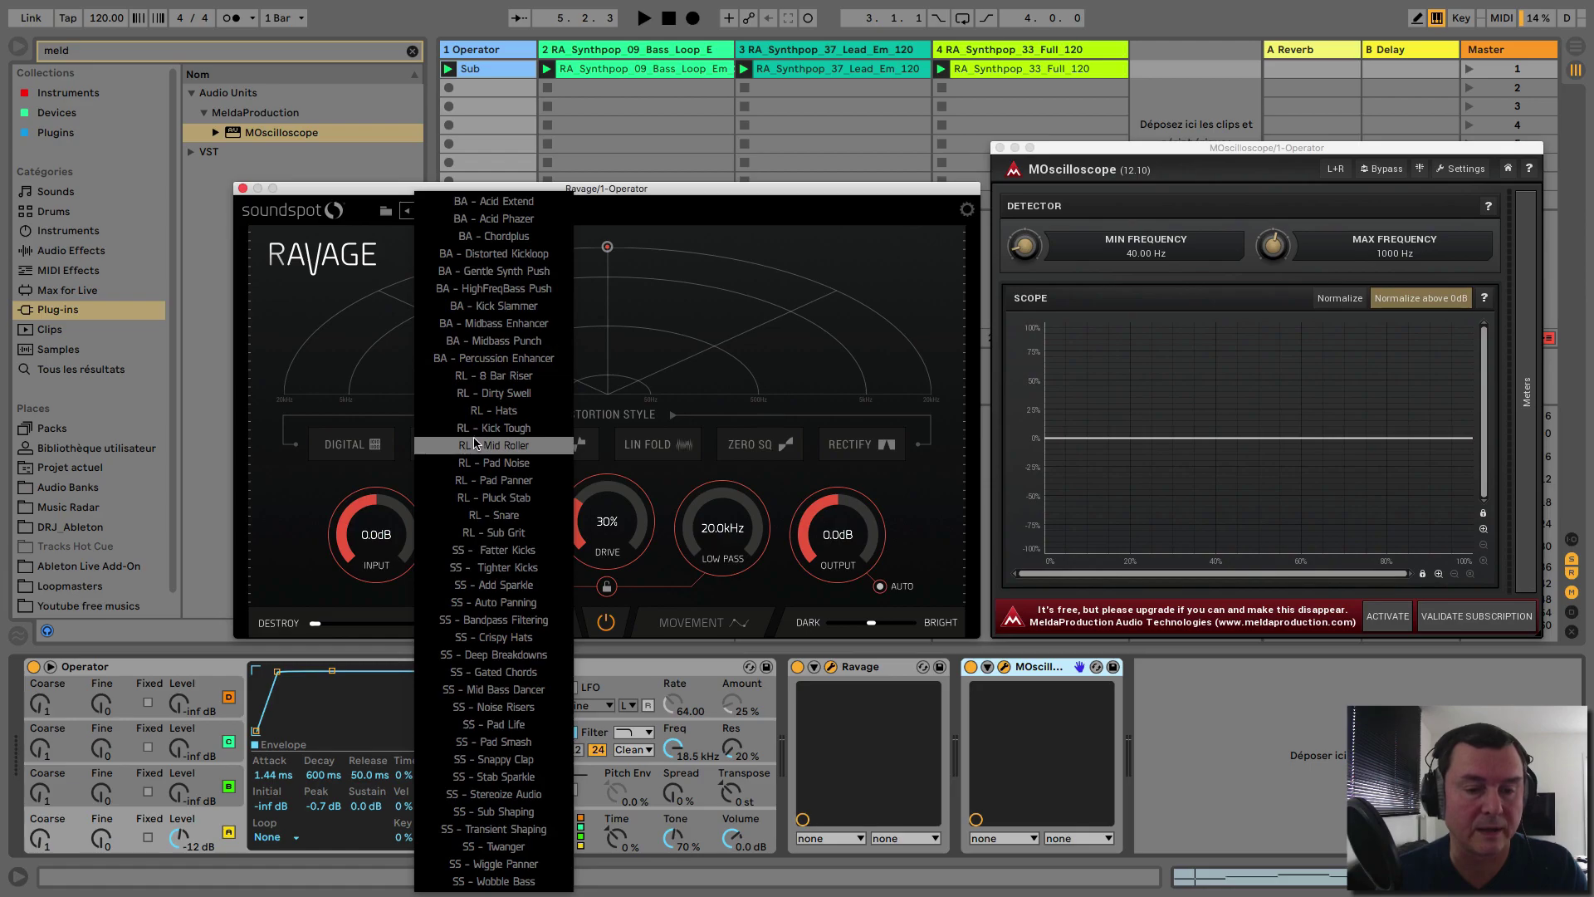
{"action": "left_click", "coordinate": [632, 217]}
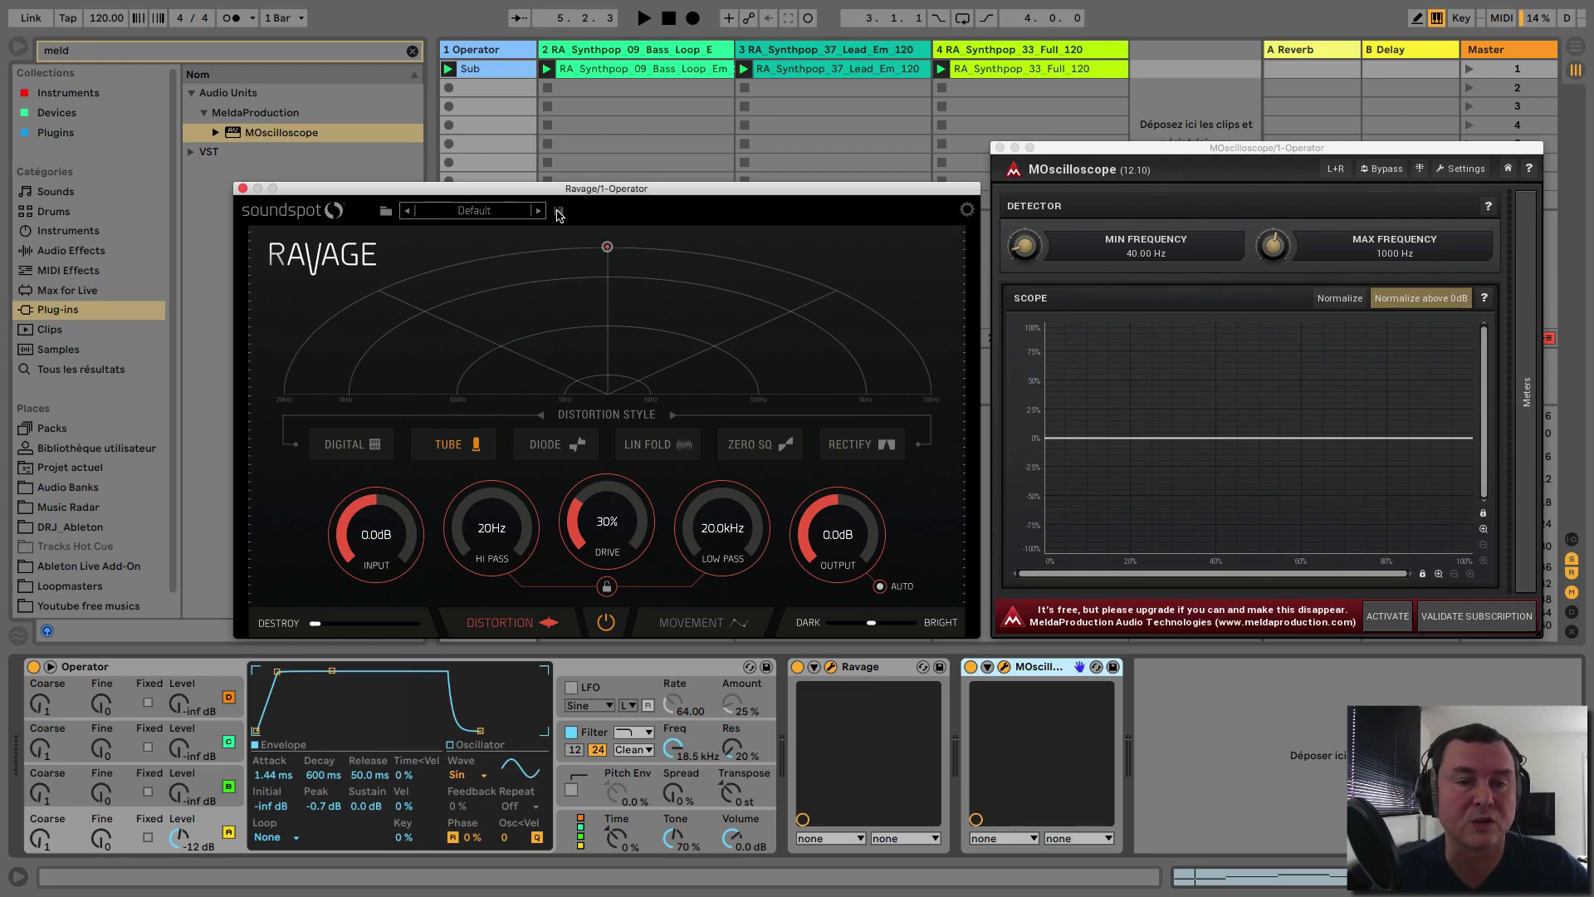
{"action": "left_click", "coordinate": [967, 213]}
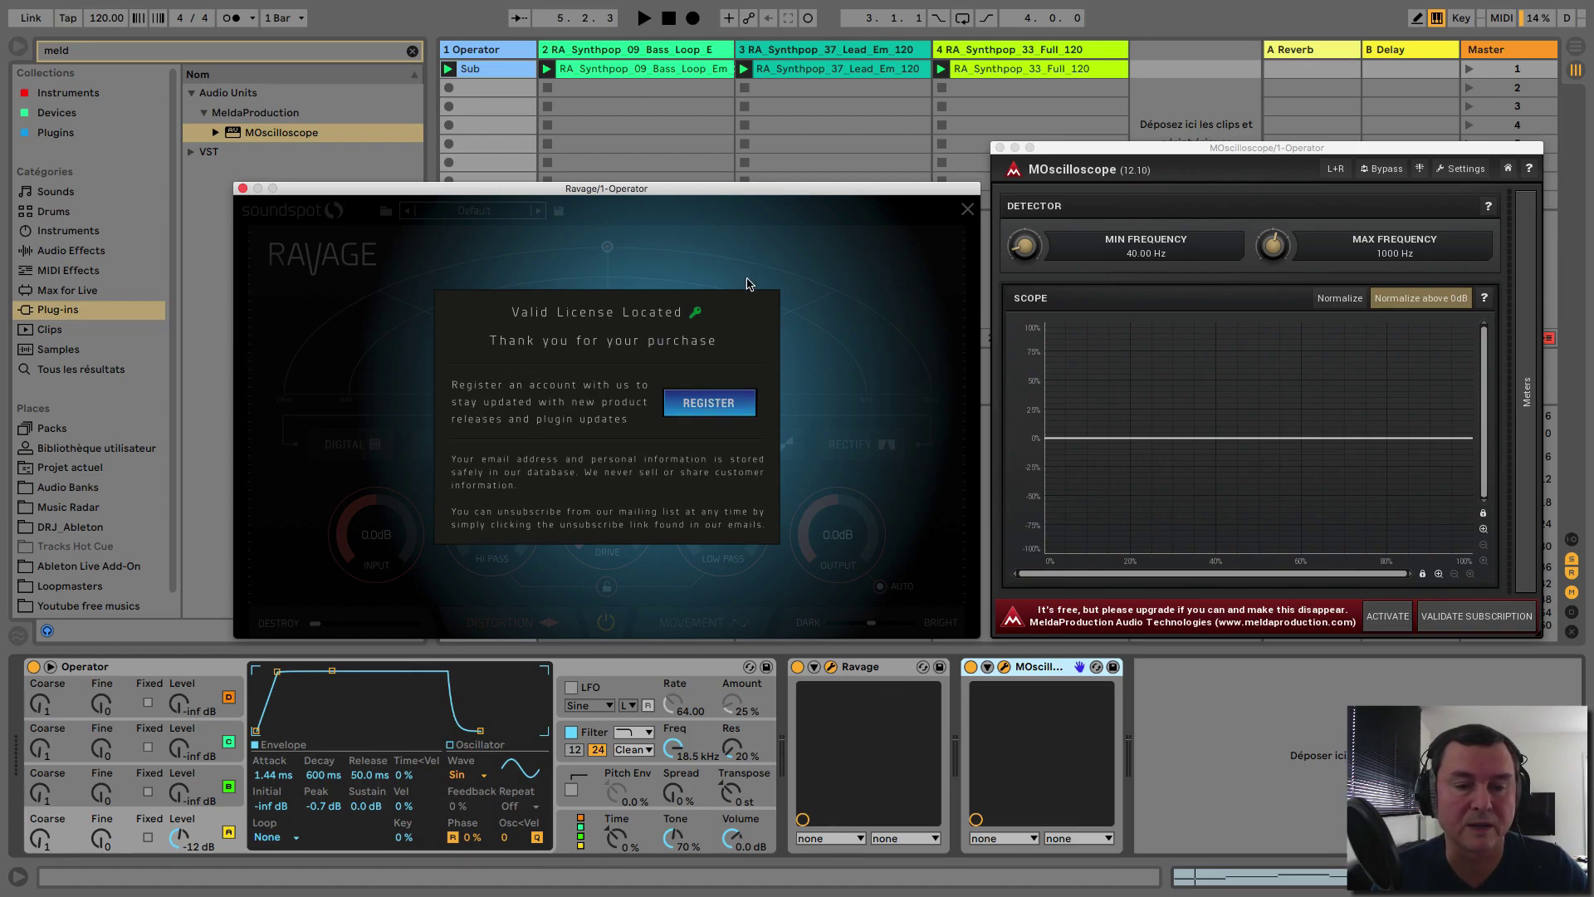
{"action": "left_click", "coordinate": [964, 211]}
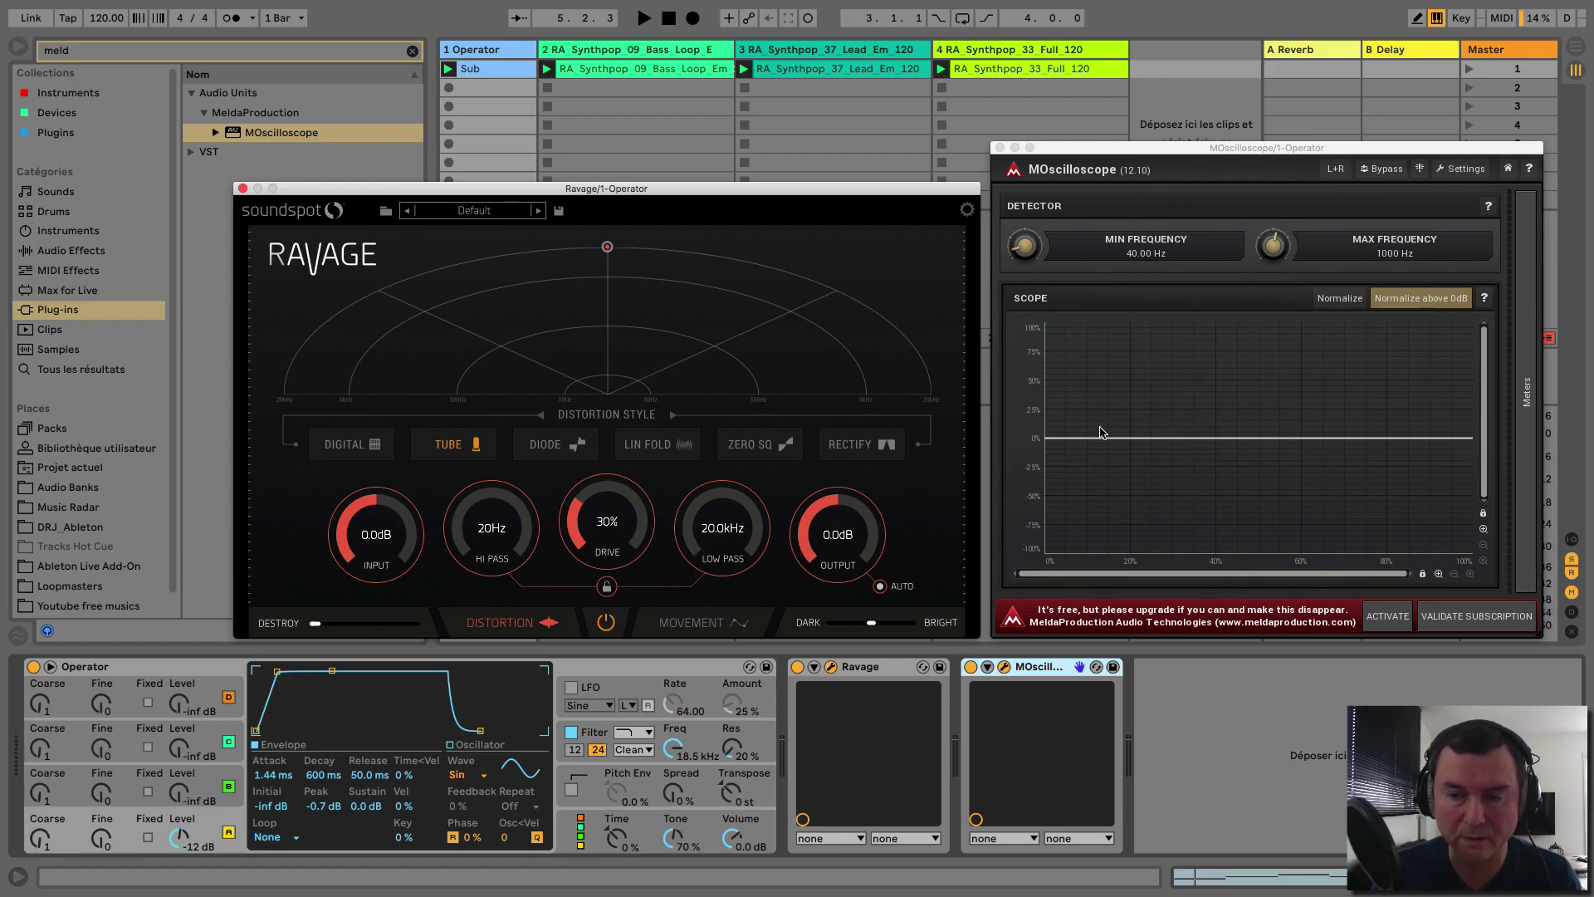
Audition Ravage's Digital distortion style with Destroy raised most of the way, moving Drive from 100% through 46% to 0%
{"action": "left_click_drag", "start_coordinate": [572, 516], "coordinate": [644, 360]}
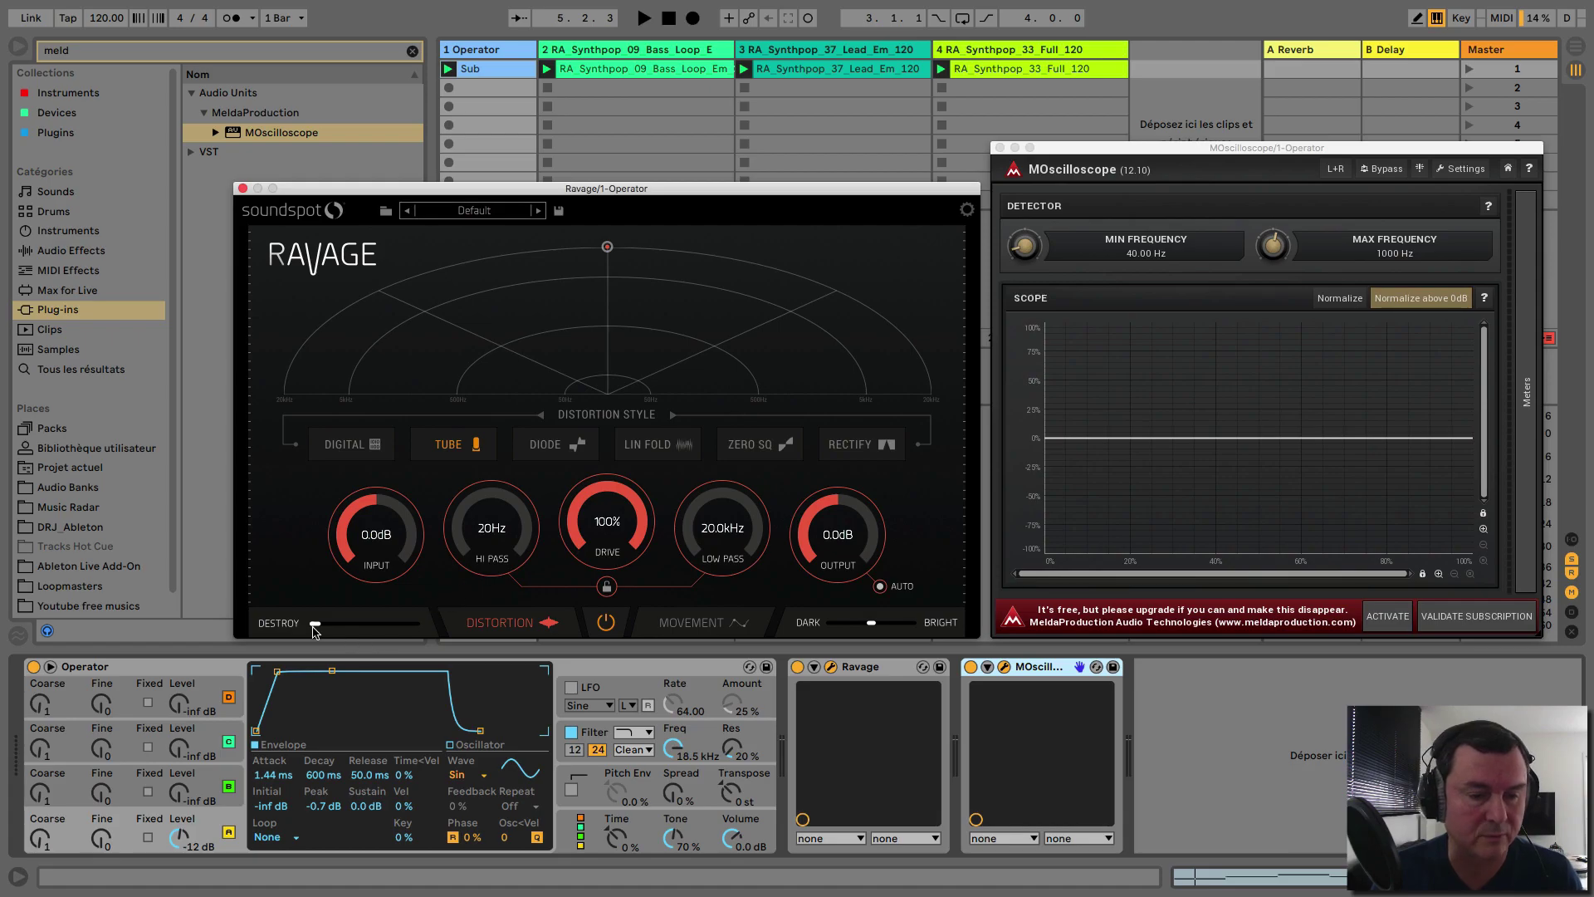
{"action": "left_click_drag", "start_coordinate": [371, 618], "coordinate": [519, 610]}
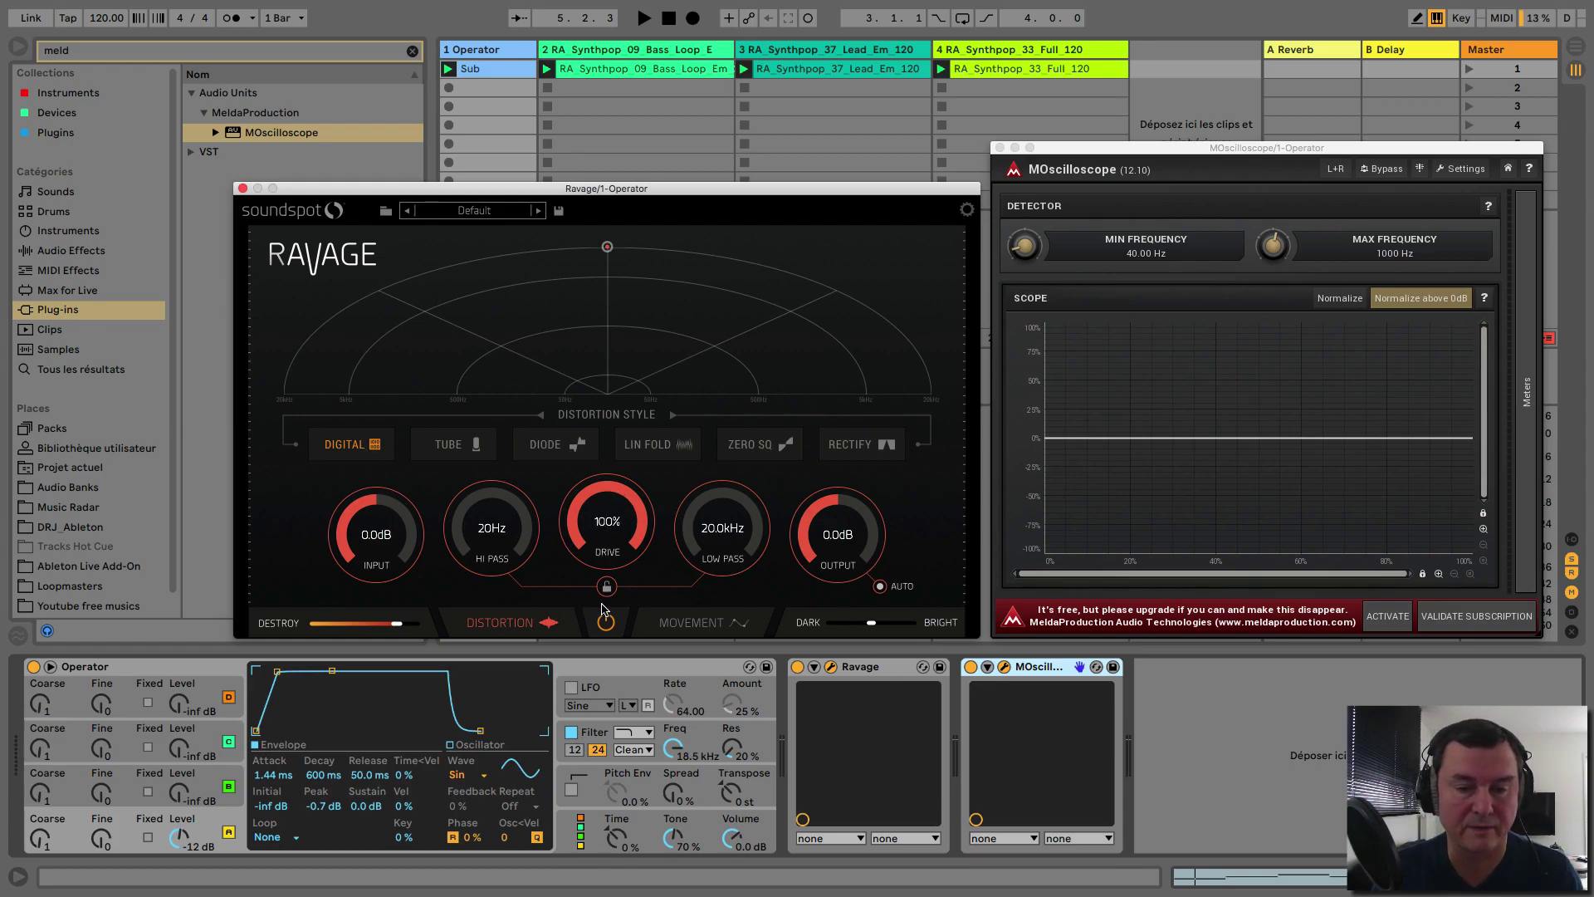
{"action": "left_click_drag", "start_coordinate": [587, 495], "coordinate": [592, 598]}
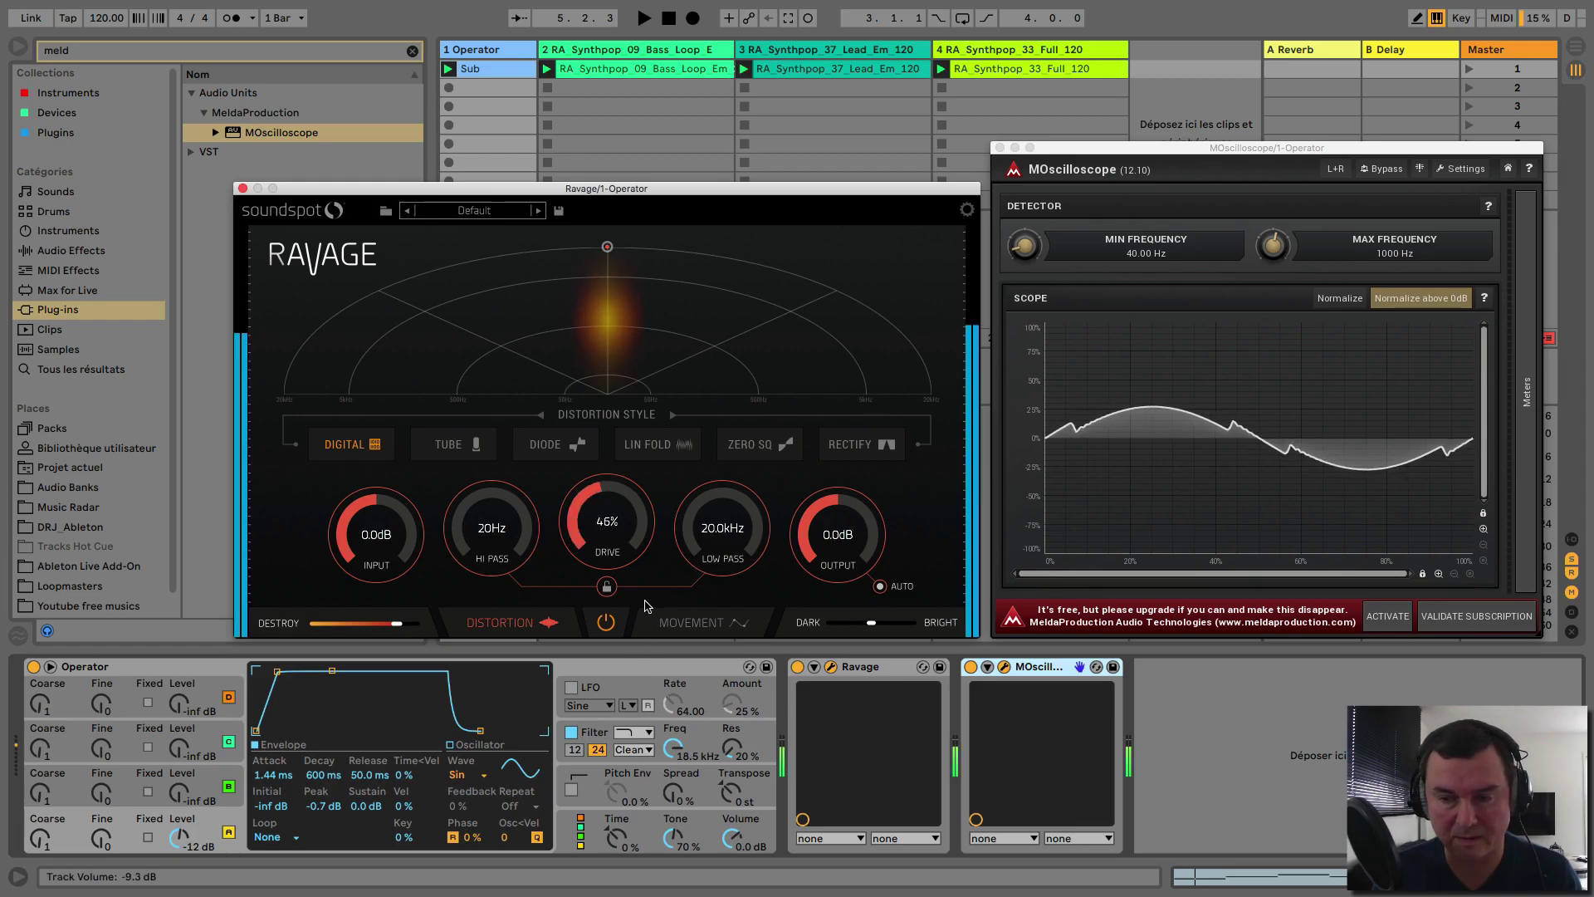
{"action": "left_click_drag", "start_coordinate": [652, 564], "coordinate": [593, 631]}
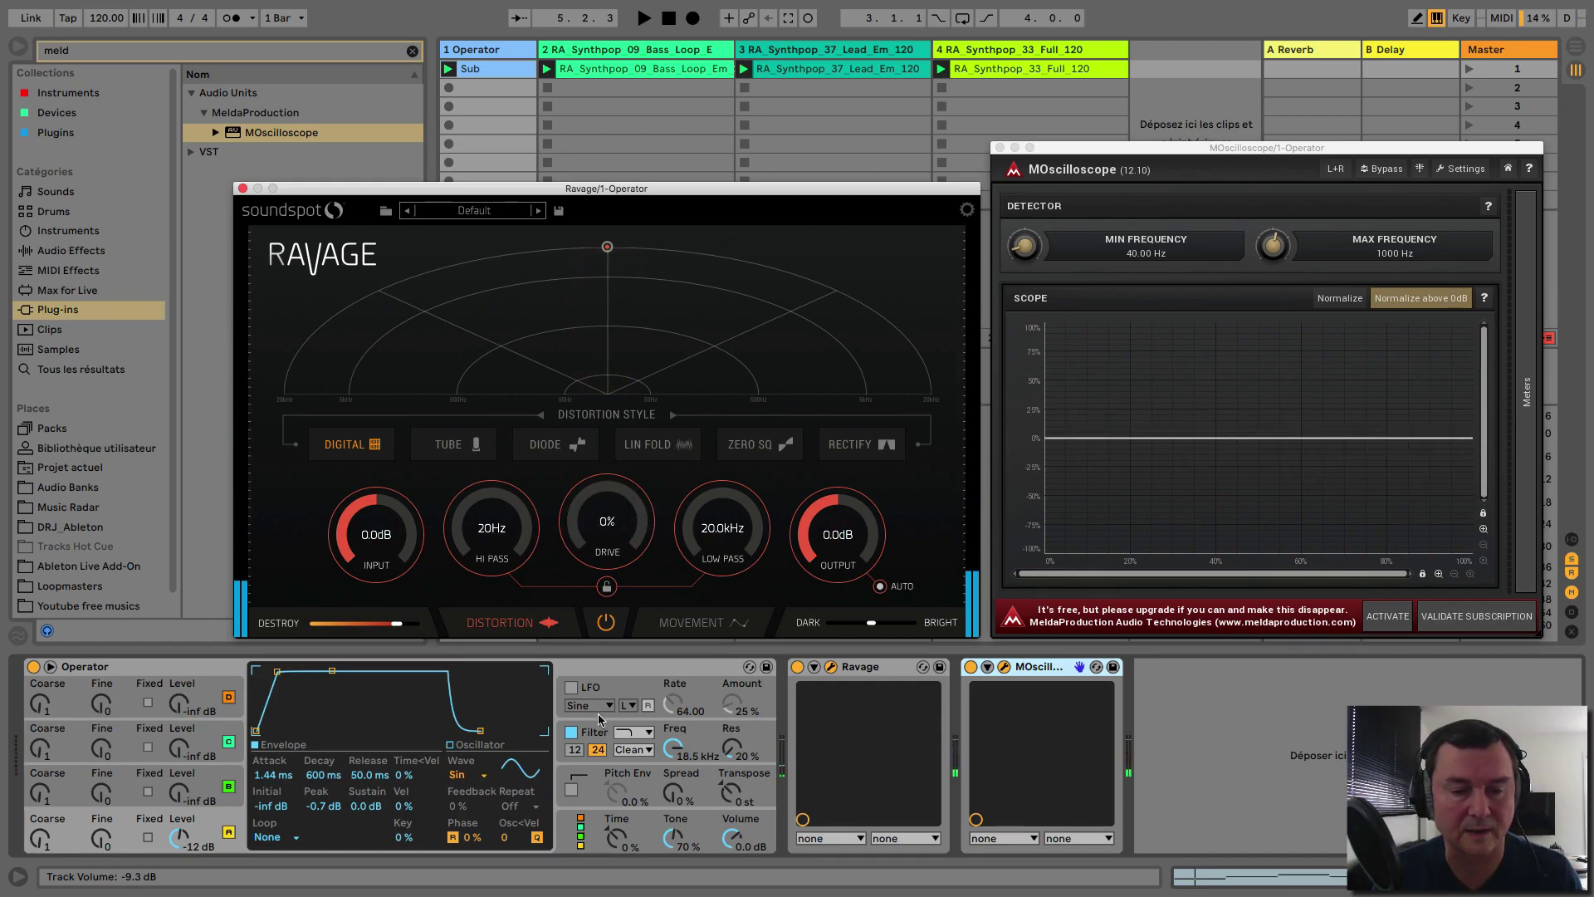
Switch Ravage's distortion style to Tube and audition it, leaving Drive at 0%
{"action": "left_click", "coordinate": [464, 450]}
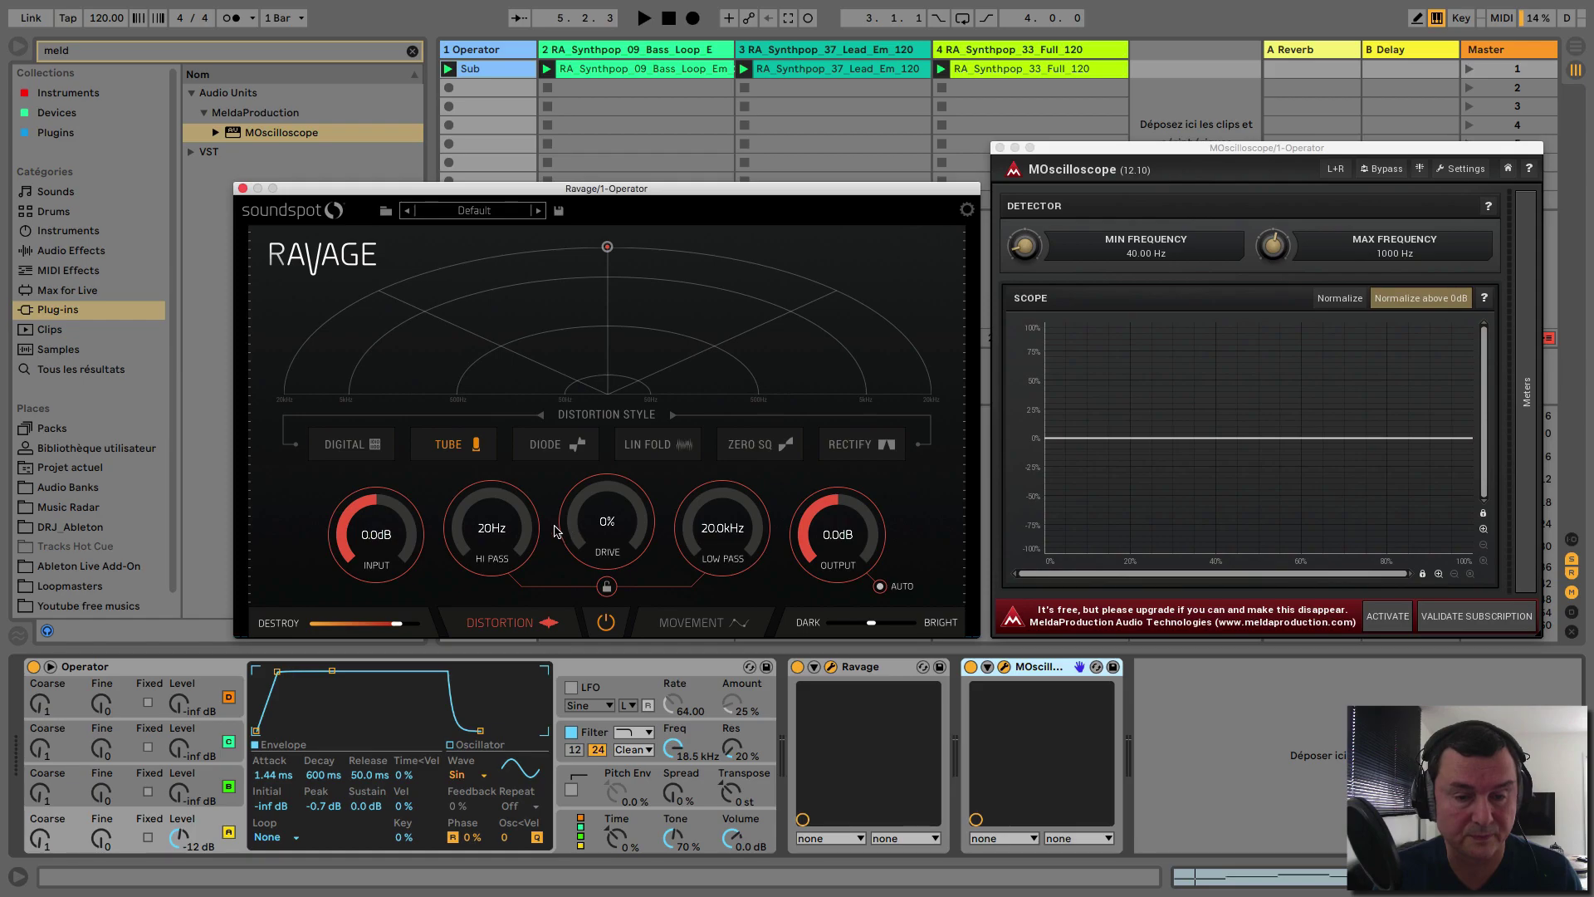
{"action": "left_click_drag", "start_coordinate": [580, 532], "coordinate": [680, 573]}
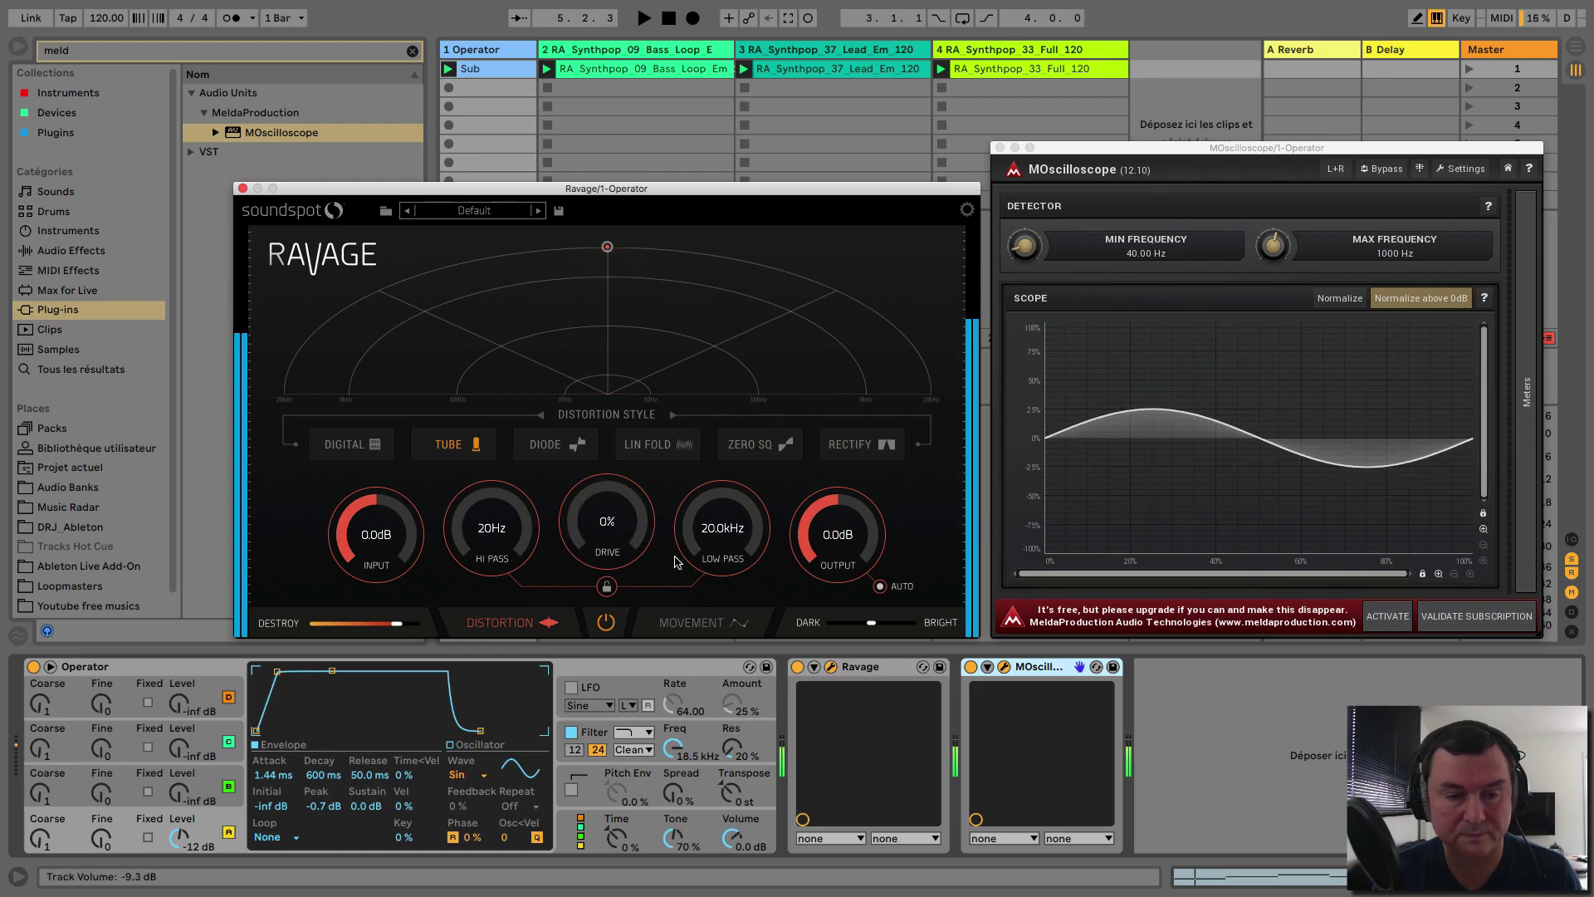
Audition Ravage's Diode distortion style with Drive at 100% and Destroy at minimum, and switch the style to Lin Fold
{"action": "left_click", "coordinate": [547, 446]}
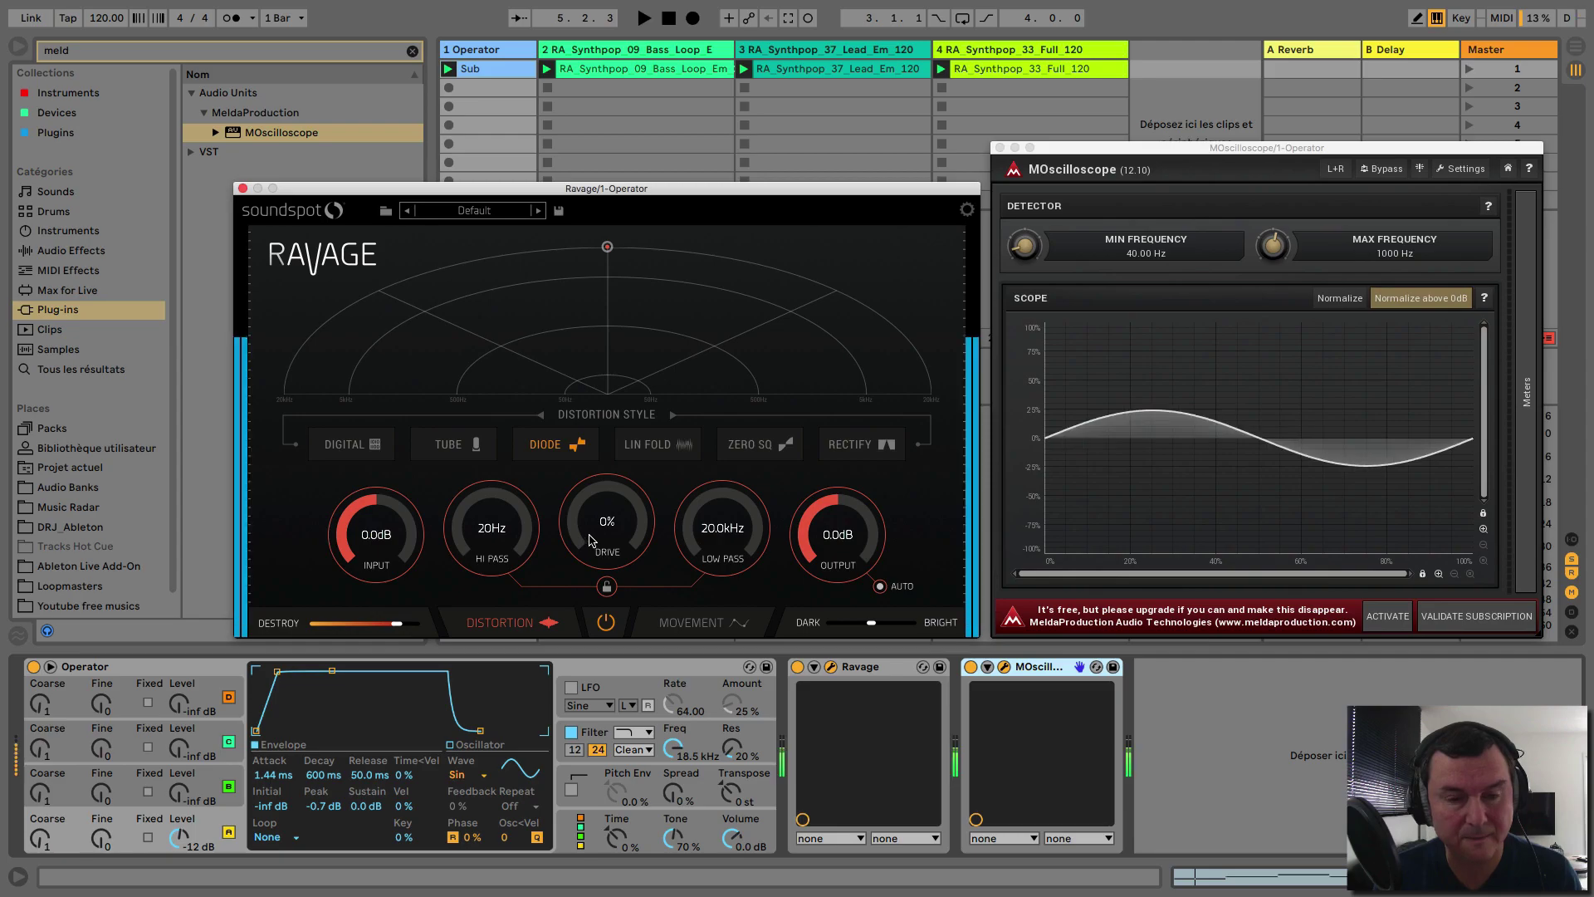
{"action": "left_click_drag", "start_coordinate": [587, 541], "coordinate": [668, 297]}
{"action": "left_click_drag", "start_coordinate": [397, 623], "coordinate": [211, 646]}
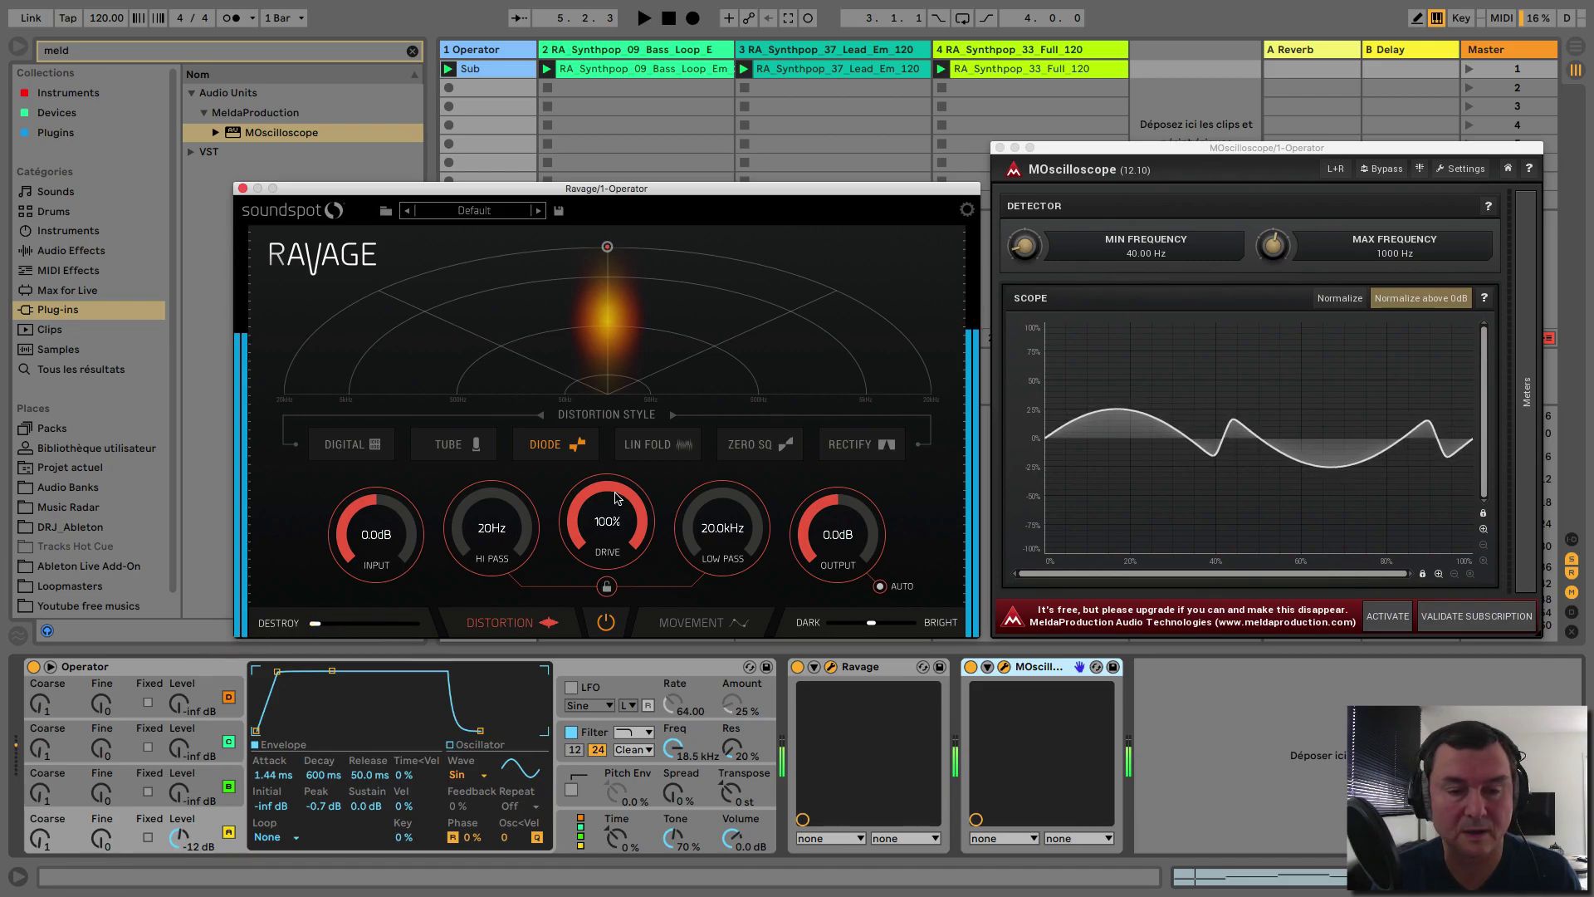
{"action": "mouse_move", "coordinate": [618, 494]}
{"action": "left_mouse_down"}
{"action": "mouse_move", "coordinate": [620, 565]}
{"action": "mouse_move", "coordinate": [629, 487]}
{"action": "left_mouse_up"}
{"action": "left_click", "coordinate": [650, 445]}
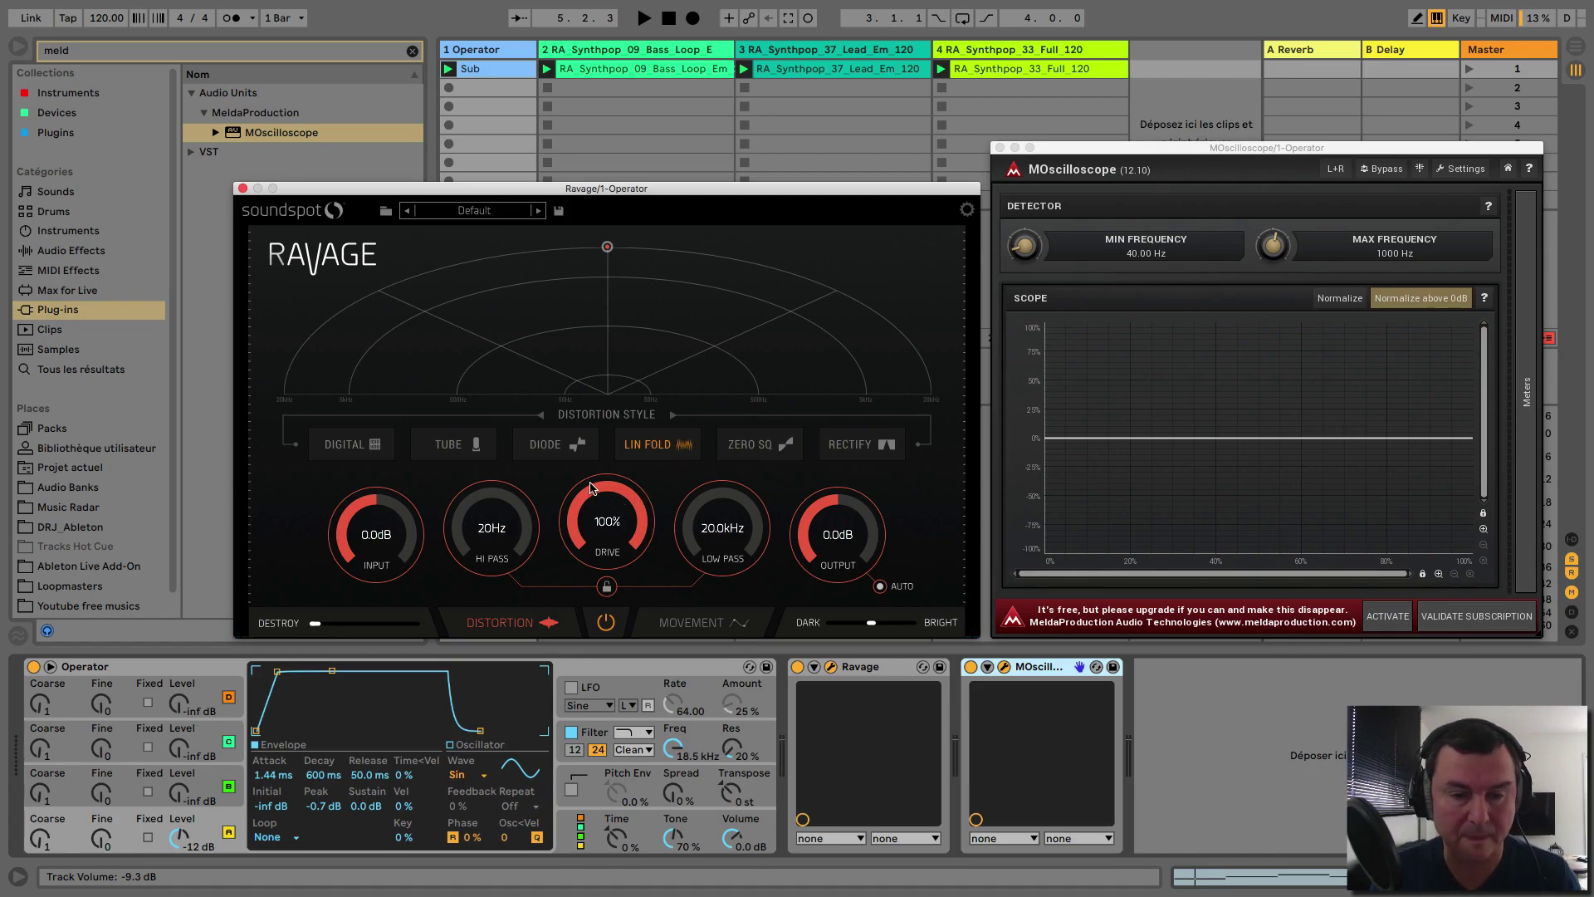
Audition Ravage's Lin Fold style with Drive at 79% and lowered to 0%, and switch the style to Zero Sq
{"action": "mouse_move", "coordinate": [610, 494]}
{"action": "left_mouse_down"}
{"action": "mouse_move", "coordinate": [601, 706]}
{"action": "mouse_move", "coordinate": [633, 485]}
{"action": "left_mouse_up"}
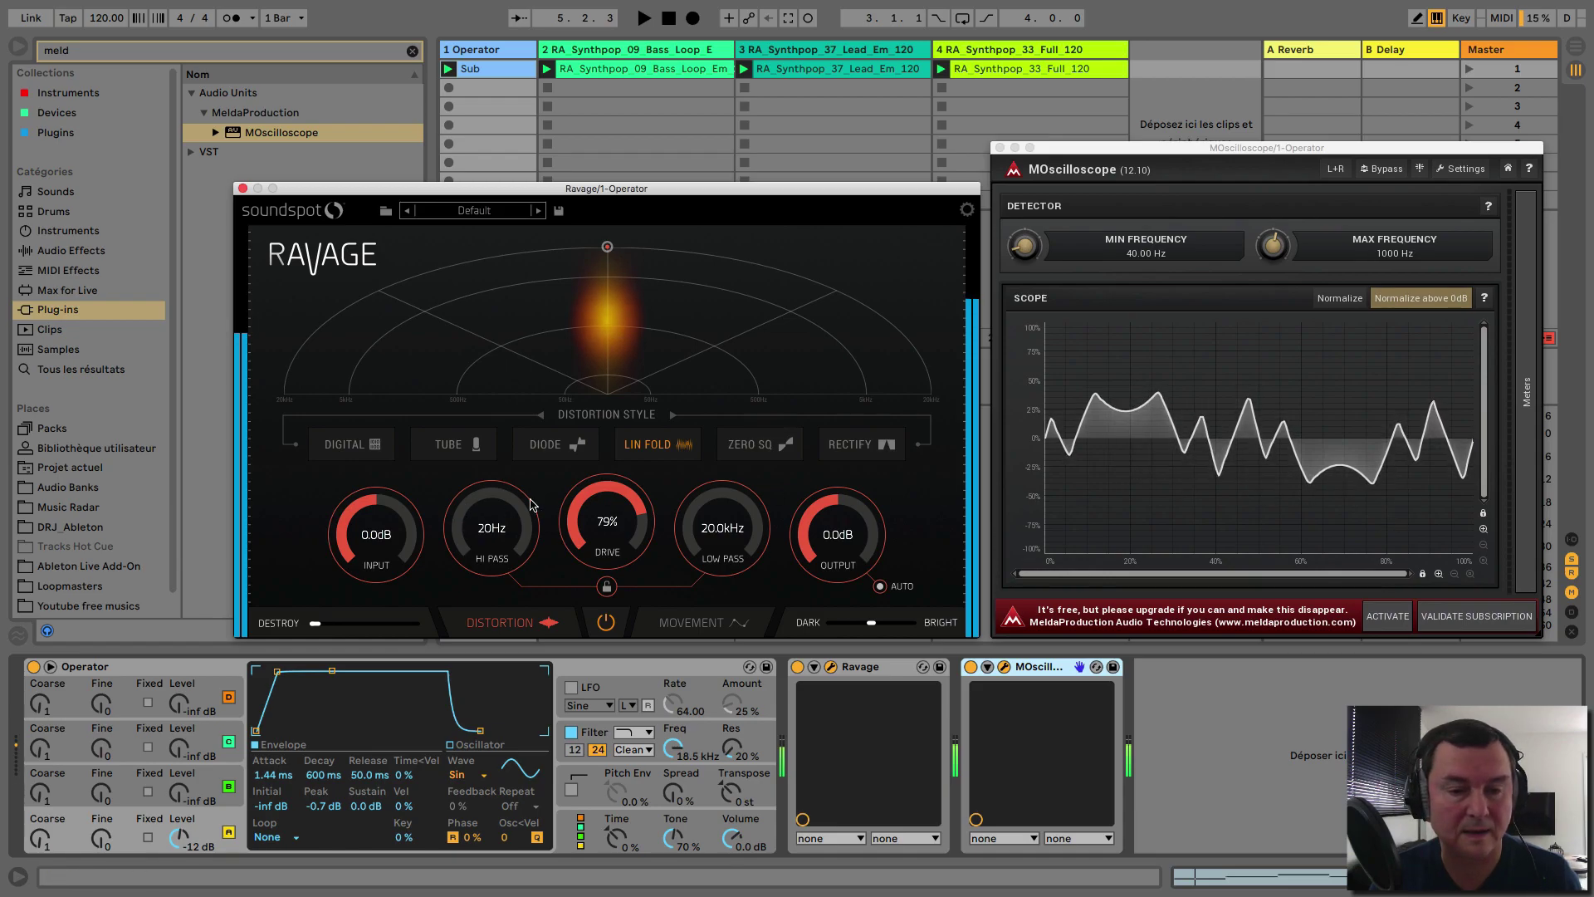
{"action": "mouse_move", "coordinate": [617, 496]}
{"action": "left_mouse_down"}
{"action": "mouse_move", "coordinate": [654, 449]}
{"action": "mouse_move", "coordinate": [632, 464]}
{"action": "mouse_move", "coordinate": [619, 565]}
{"action": "mouse_move", "coordinate": [636, 633]}
{"action": "mouse_move", "coordinate": [644, 515]}
{"action": "mouse_move", "coordinate": [674, 422]}
{"action": "mouse_move", "coordinate": [656, 656]}
{"action": "left_mouse_up"}
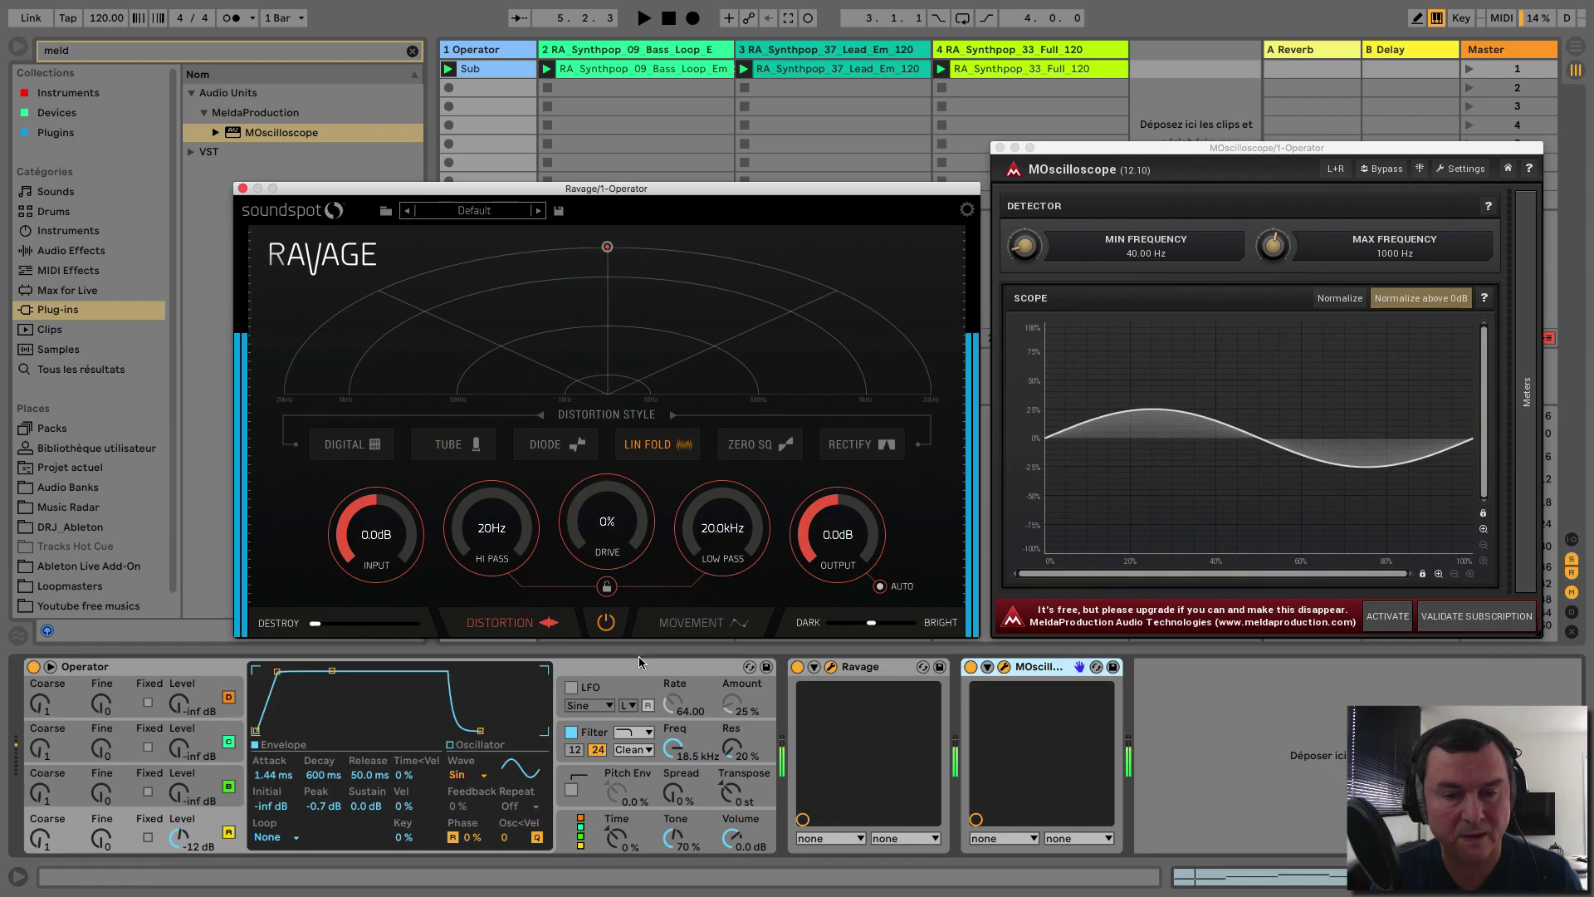
{"action": "left_click", "coordinate": [744, 452]}
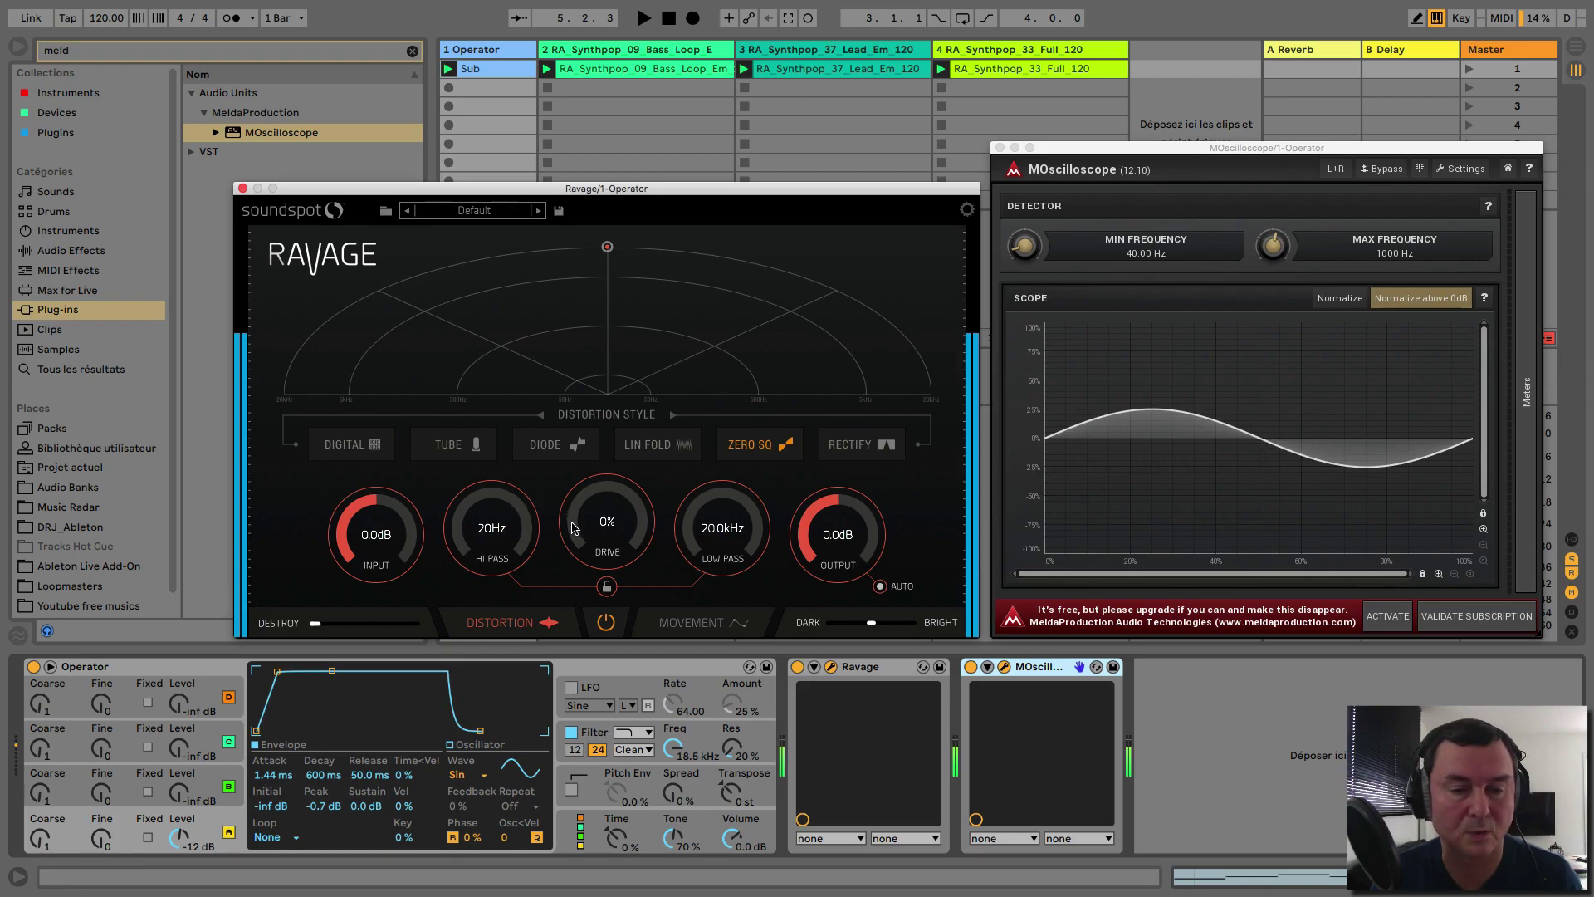
Audition the Zero Sq style with Destroy at maximum and Drive at 21%, return Drive to 0%, and switch the style to Rectify
{"action": "left_click_drag", "start_coordinate": [579, 526], "coordinate": [348, 703]}
{"action": "left_click_drag", "start_coordinate": [316, 623], "coordinate": [619, 481]}
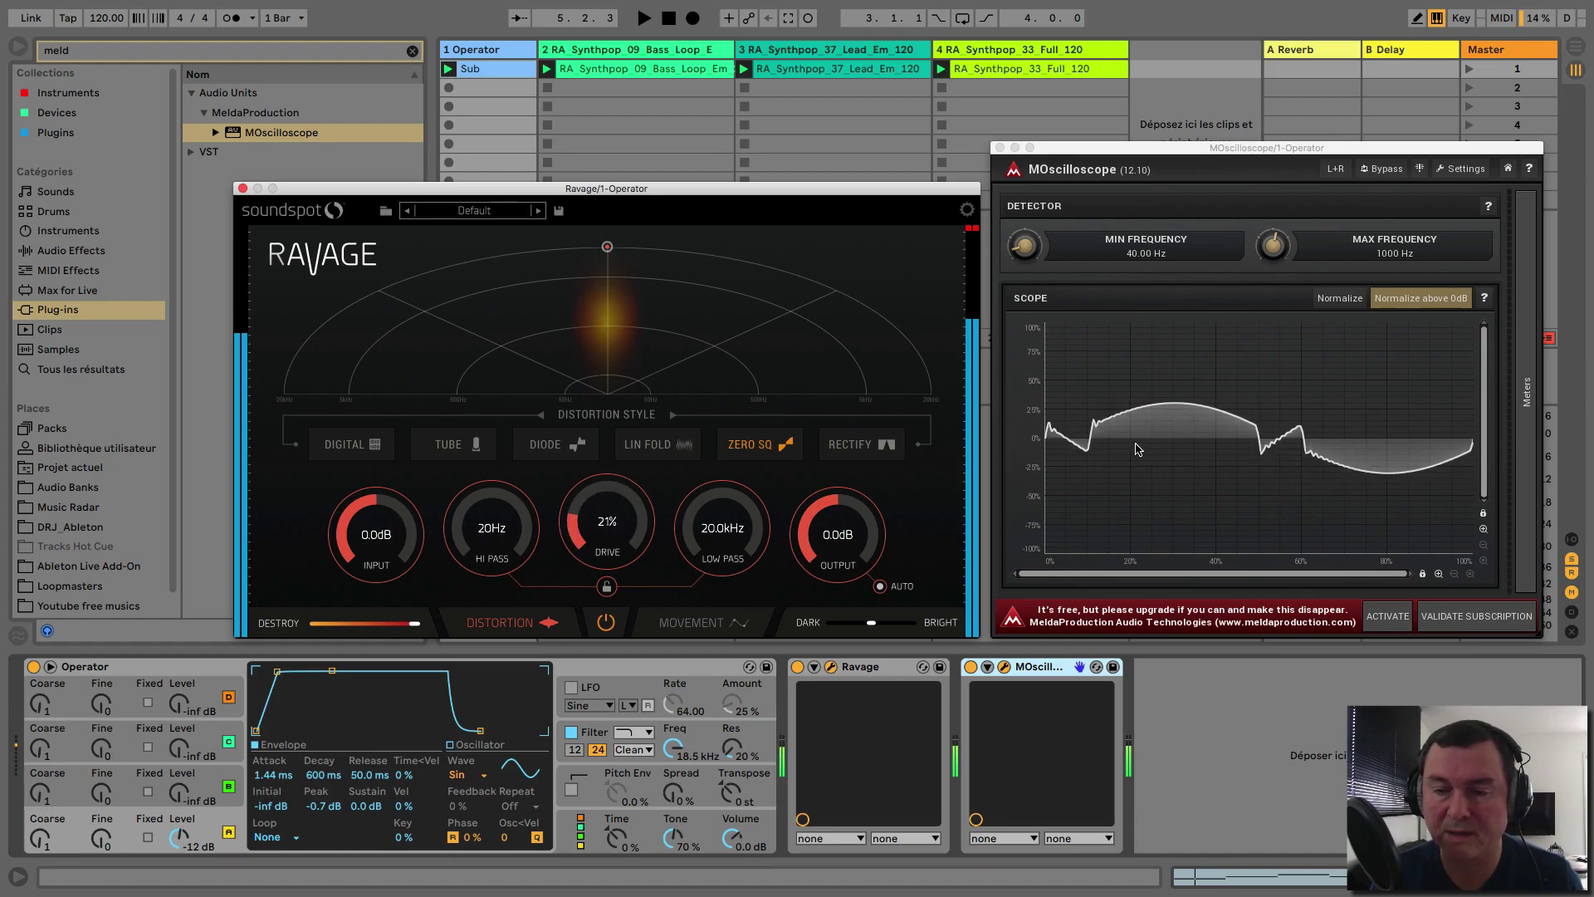
{"action": "left_click_drag", "start_coordinate": [655, 534], "coordinate": [627, 576]}
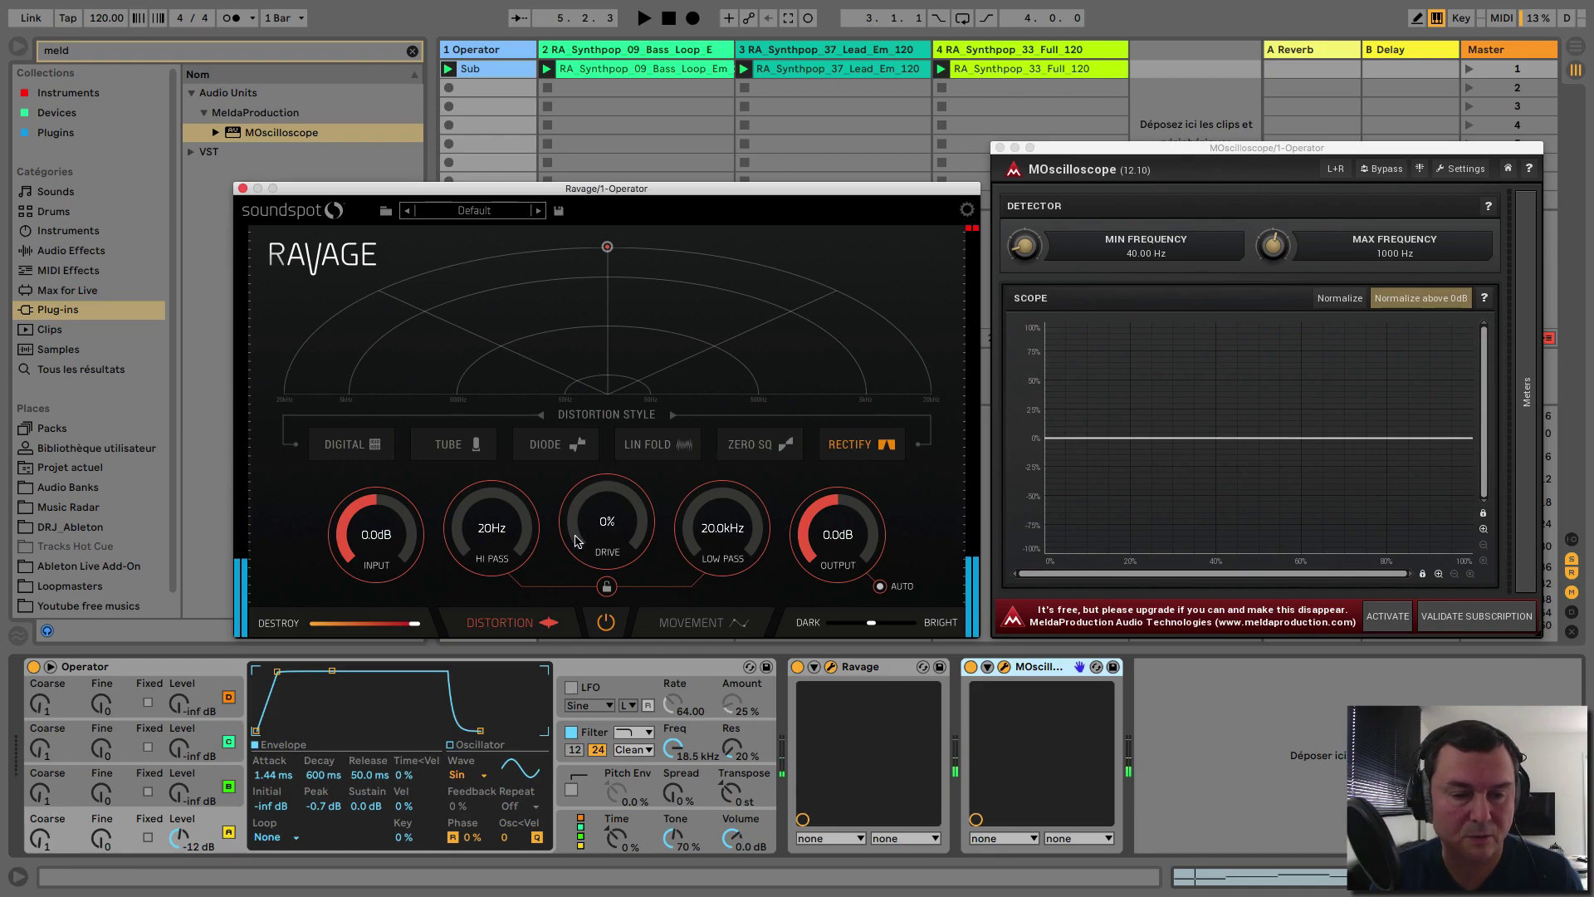
Audition the Rectify style, lowering Destroy from maximum to minimum and moving Drive through 78%, 95%, 71% and 100% back to 0%
{"action": "left_click_drag", "start_coordinate": [573, 541], "coordinate": [592, 353]}
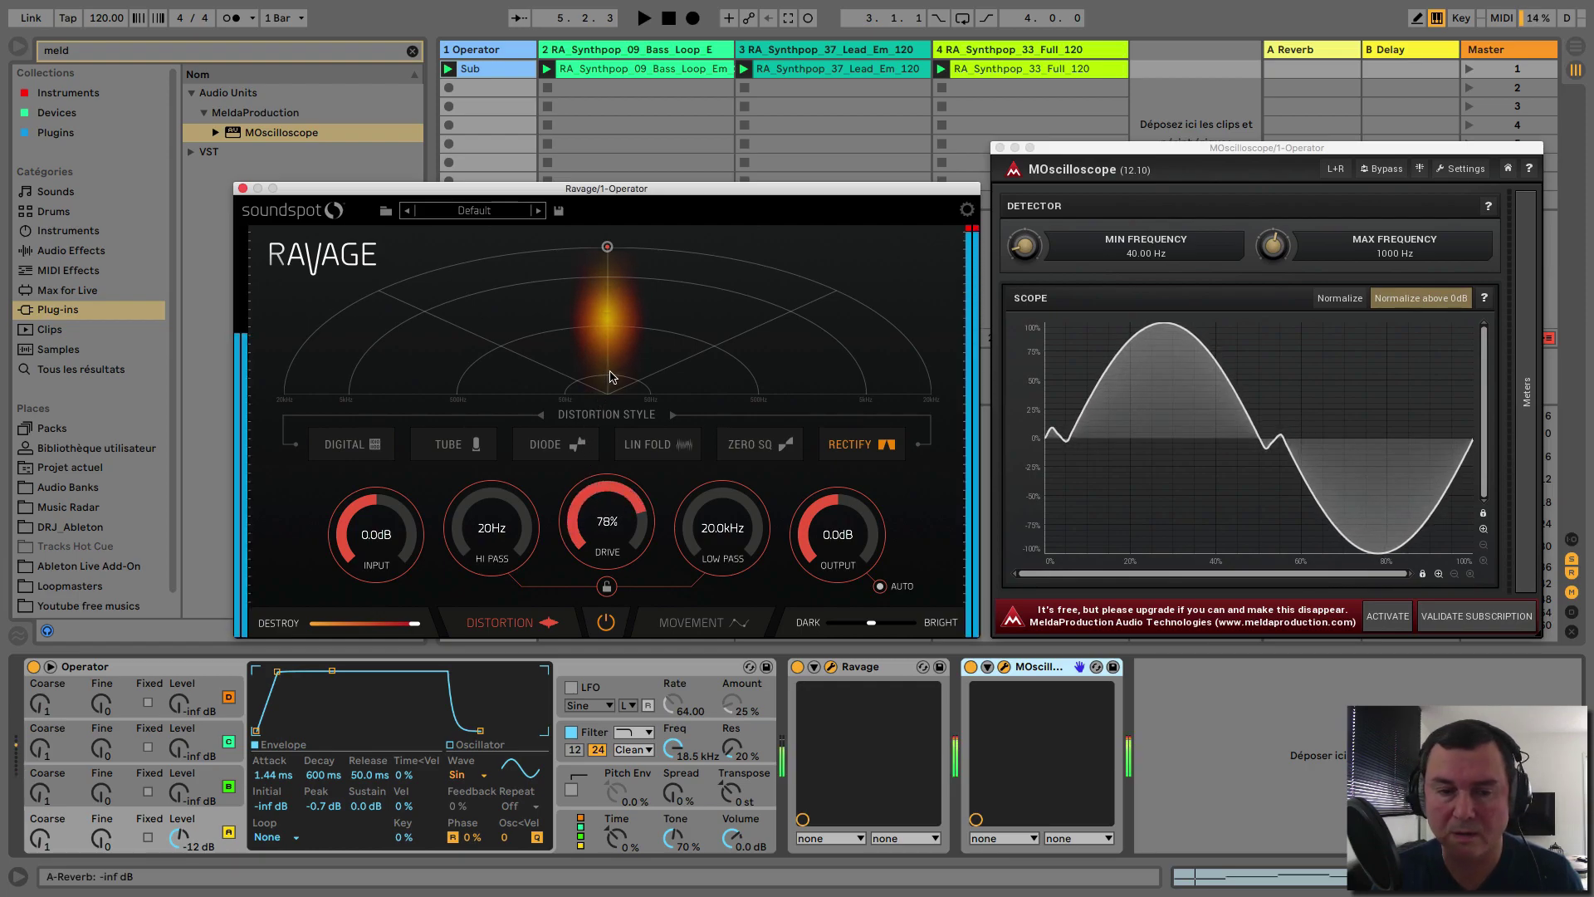
{"action": "left_click_drag", "start_coordinate": [390, 629], "coordinate": [315, 629]}
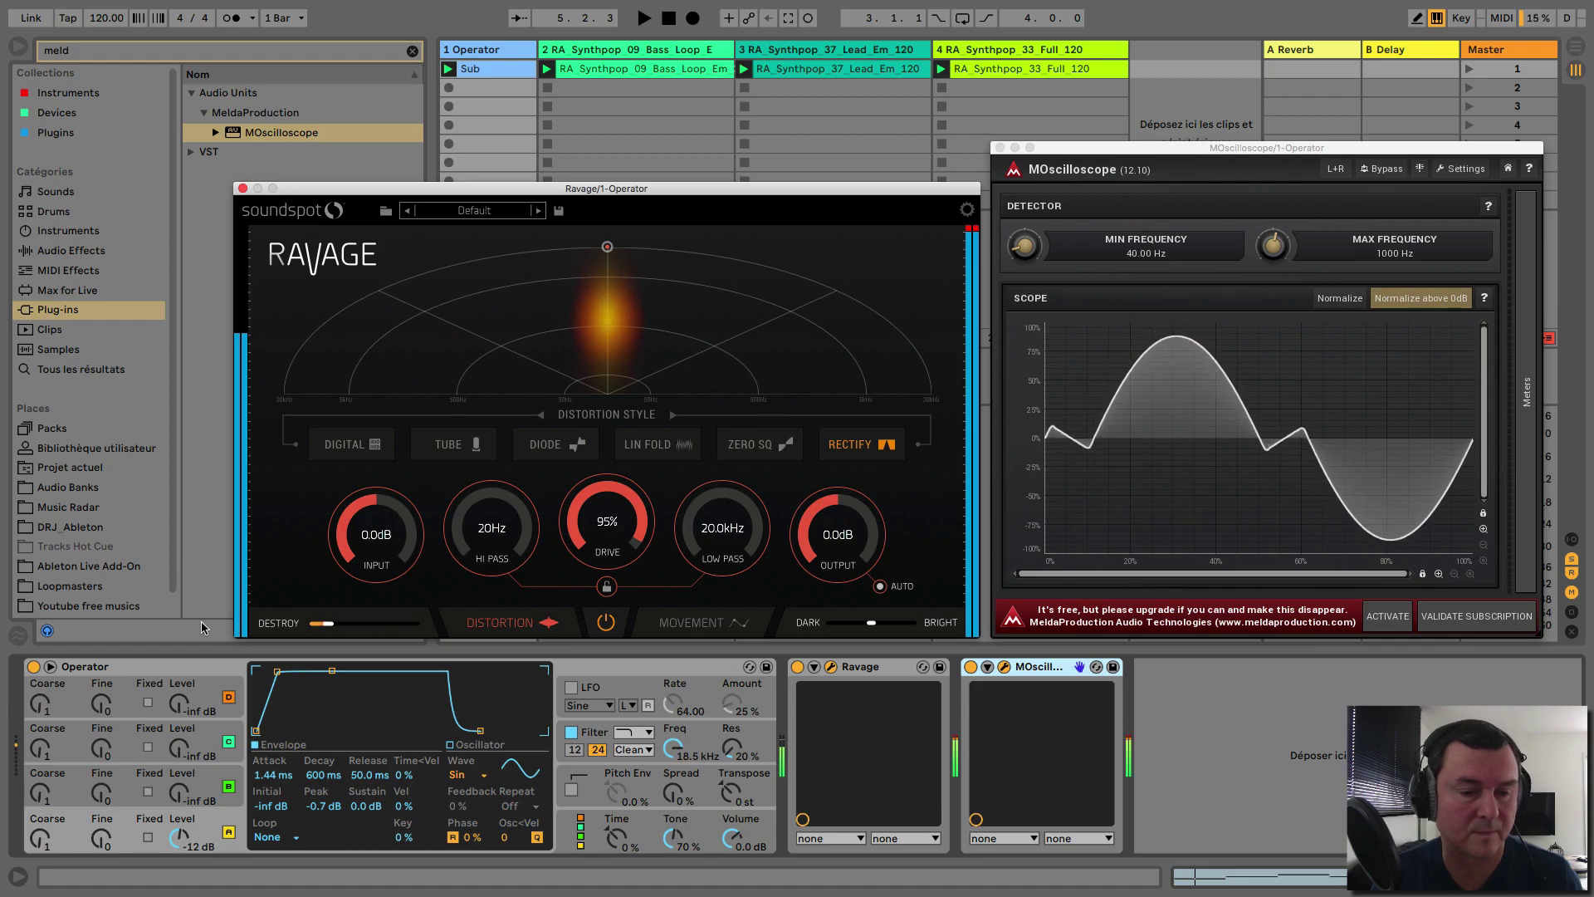
{"action": "left_click_drag", "start_coordinate": [607, 508], "coordinate": [575, 456]}
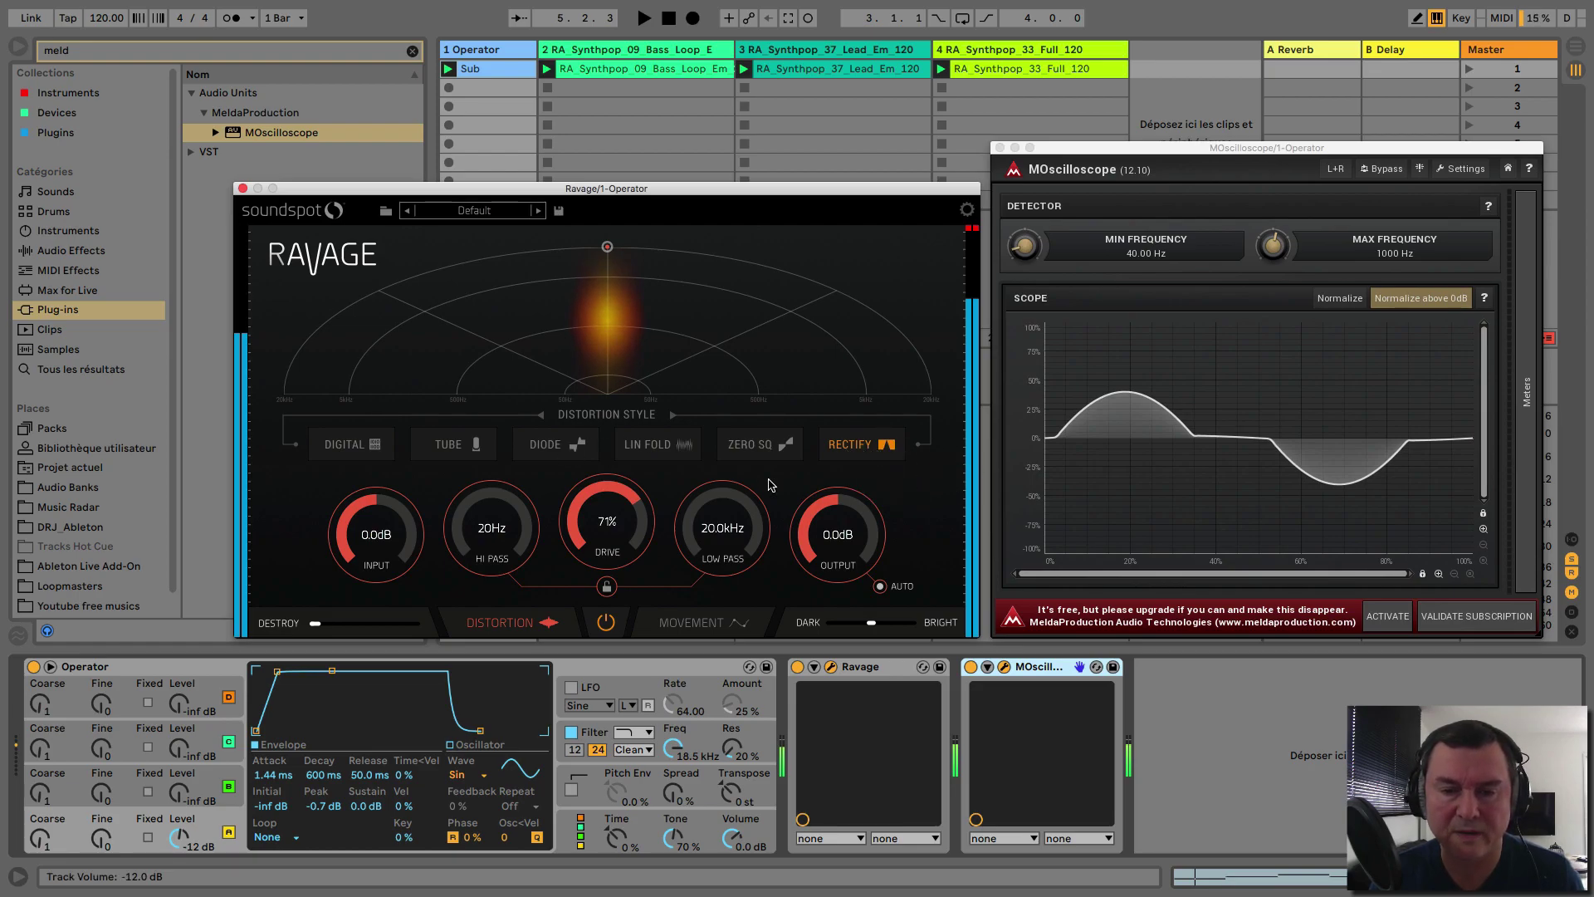
{"action": "left_click_drag", "start_coordinate": [602, 496], "coordinate": [605, 482]}
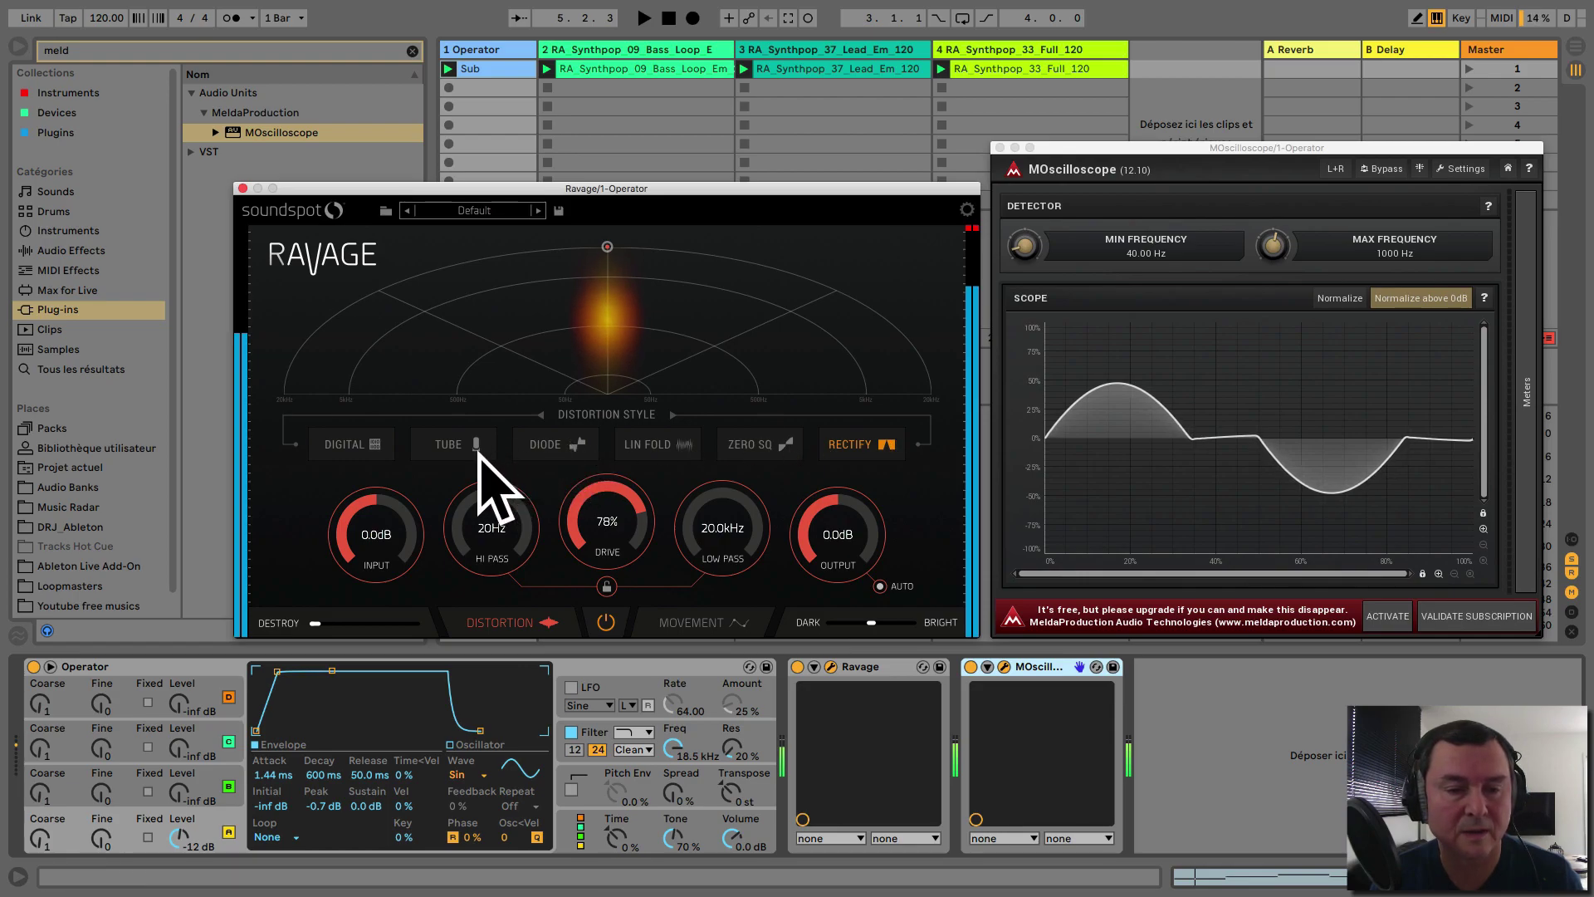
{"action": "left_click_drag", "start_coordinate": [616, 508], "coordinate": [645, 388]}
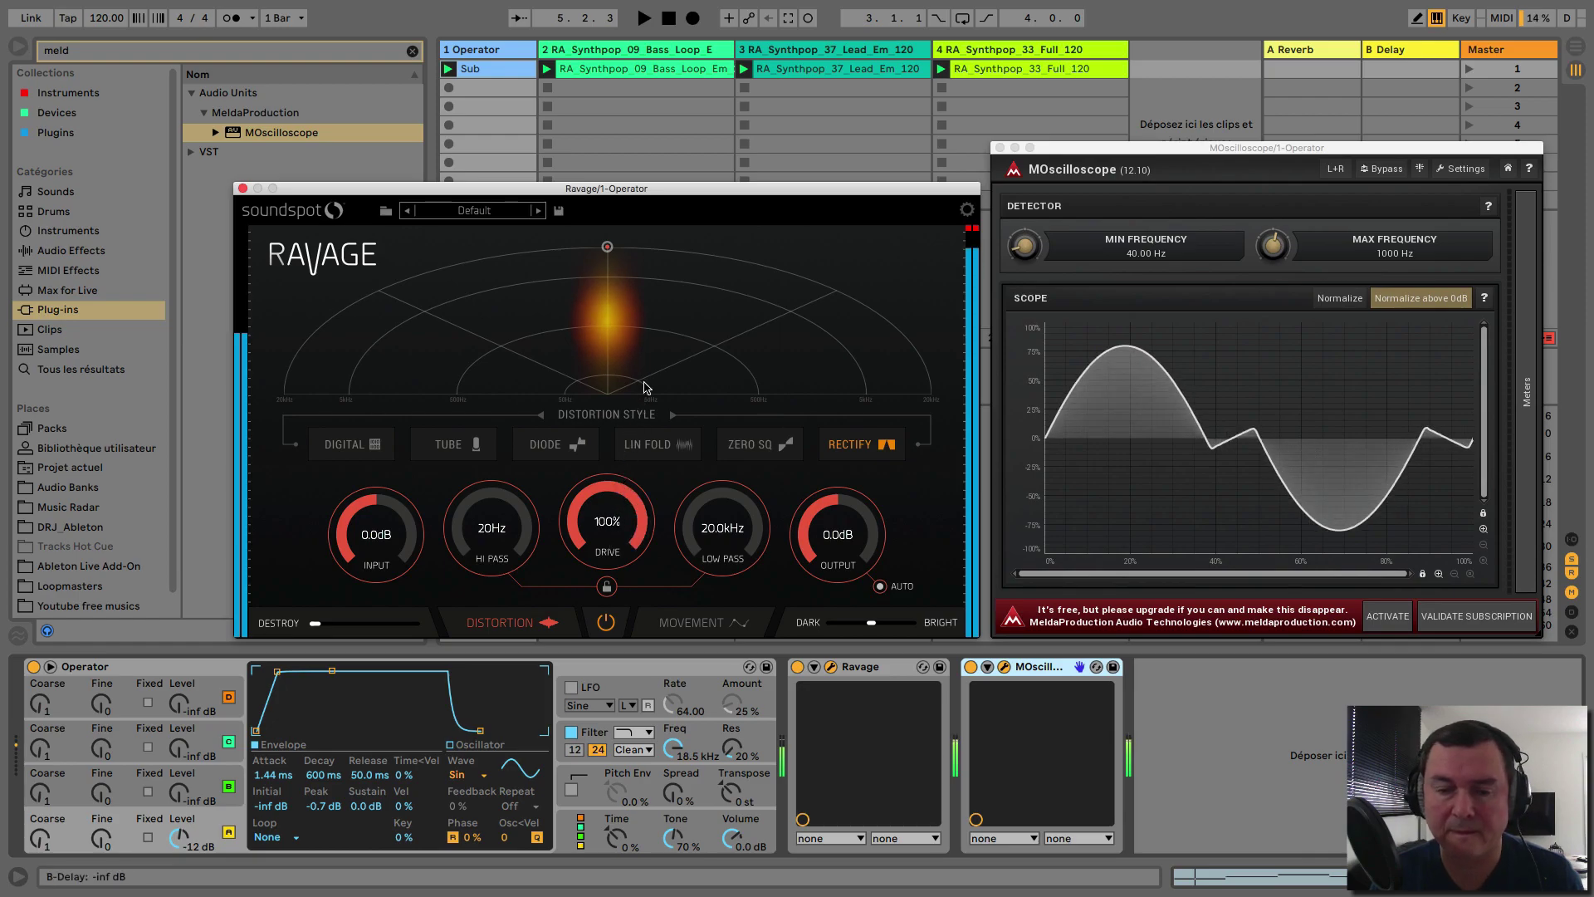
{"action": "mouse_move", "coordinate": [339, 630]}
{"action": "left_mouse_down"}
{"action": "mouse_move", "coordinate": [404, 622]}
{"action": "mouse_move", "coordinate": [321, 623]}
{"action": "left_mouse_up"}
{"action": "left_click_drag", "start_coordinate": [607, 522], "coordinate": [599, 702]}
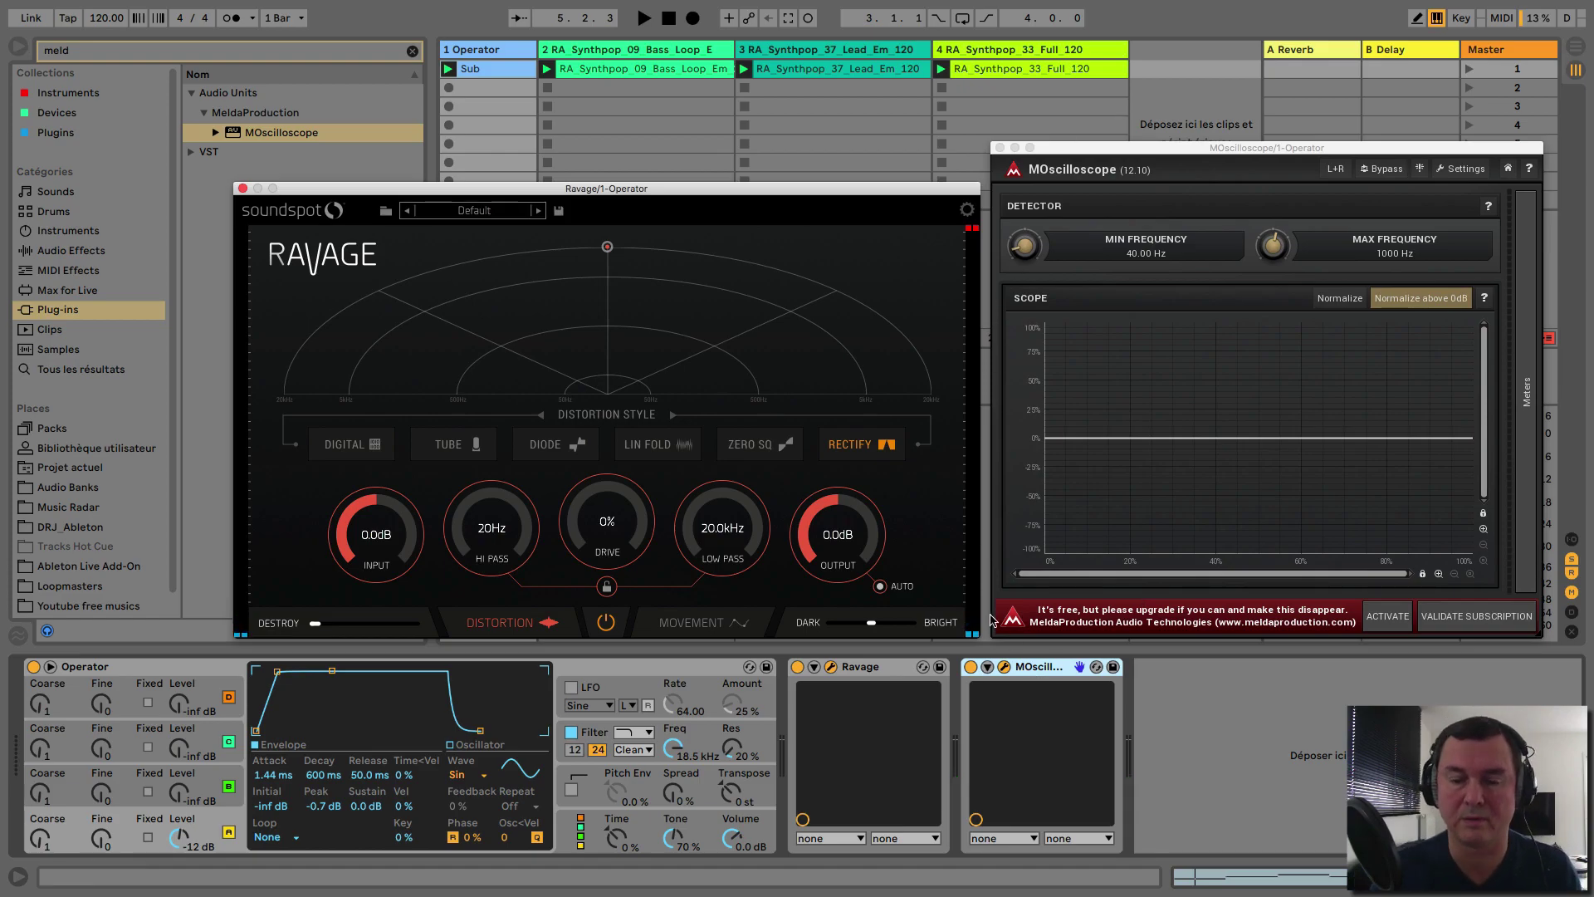
Close the MOscilloscope window and move the Ravage window toward the centre of the workspace
{"action": "left_click", "coordinate": [1007, 158]}
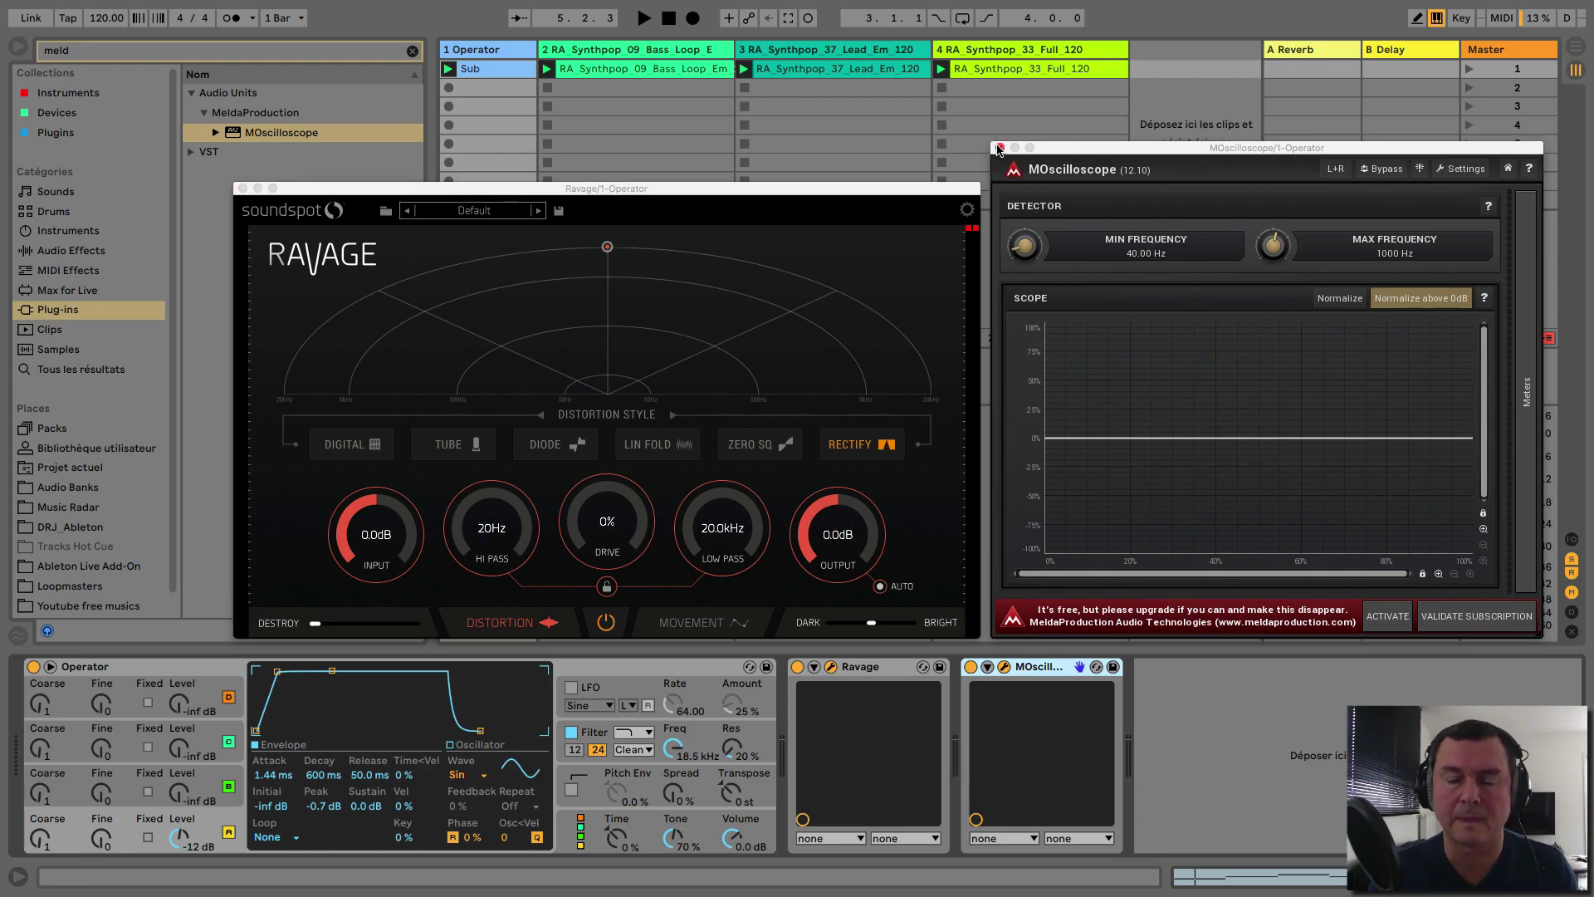
{"action": "left_click", "coordinate": [999, 148]}
{"action": "left_click_drag", "start_coordinate": [791, 196], "coordinate": [1090, 127]}
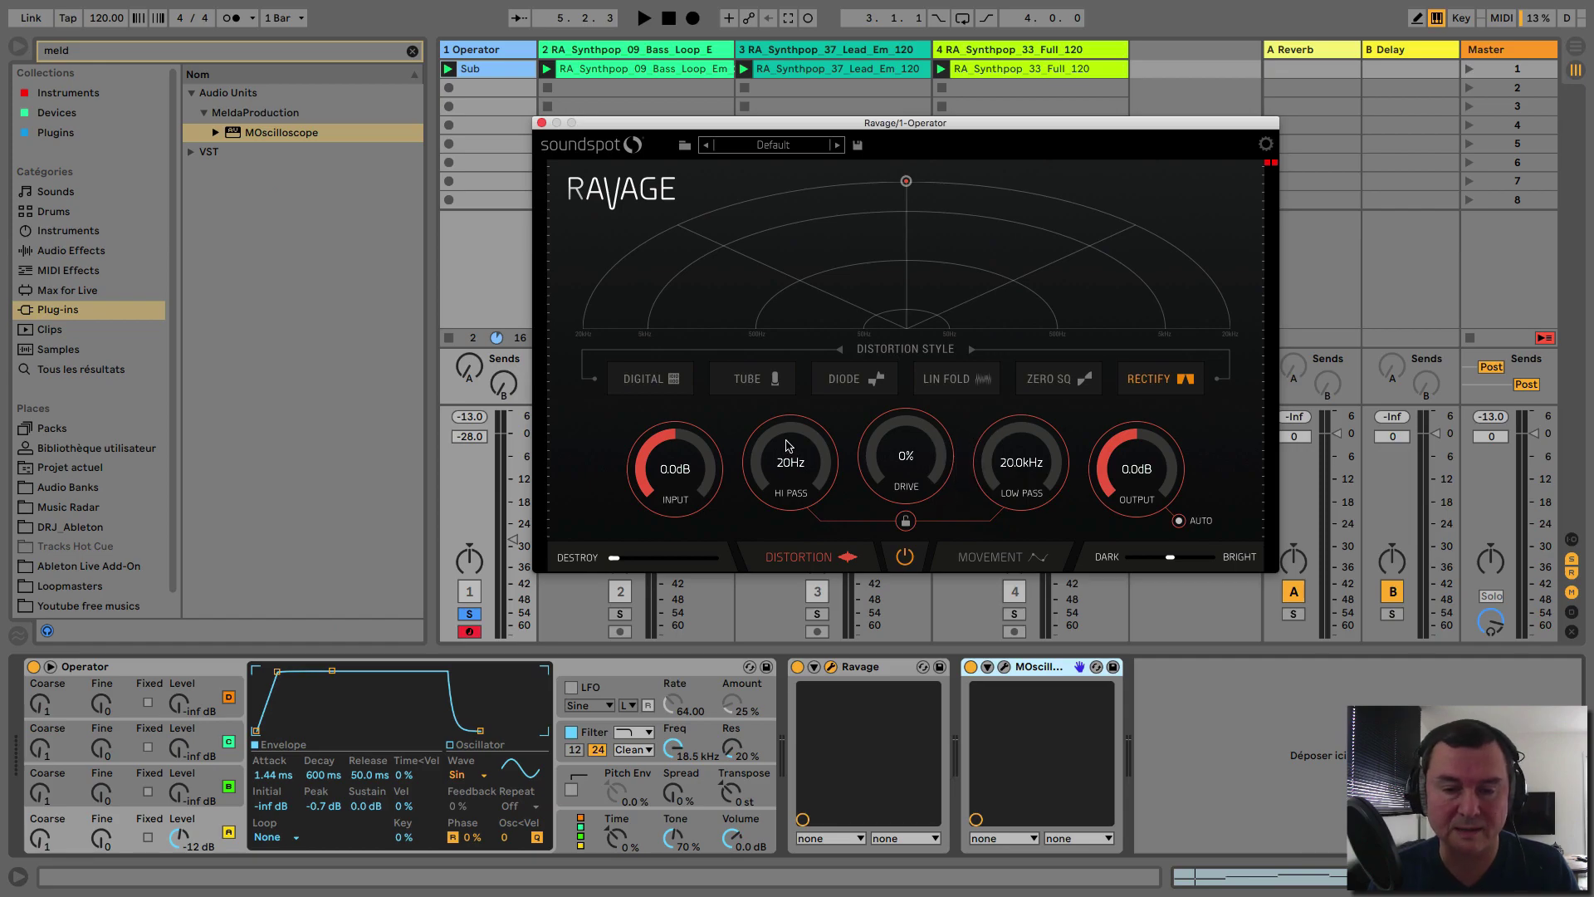
Set Hi Pass to 708 Hz and Low Pass to 8.8 kHz, link the filters, and shift them together to 179 Hz and 4.8 kHz
{"action": "left_click_drag", "start_coordinate": [785, 433], "coordinate": [840, 352]}
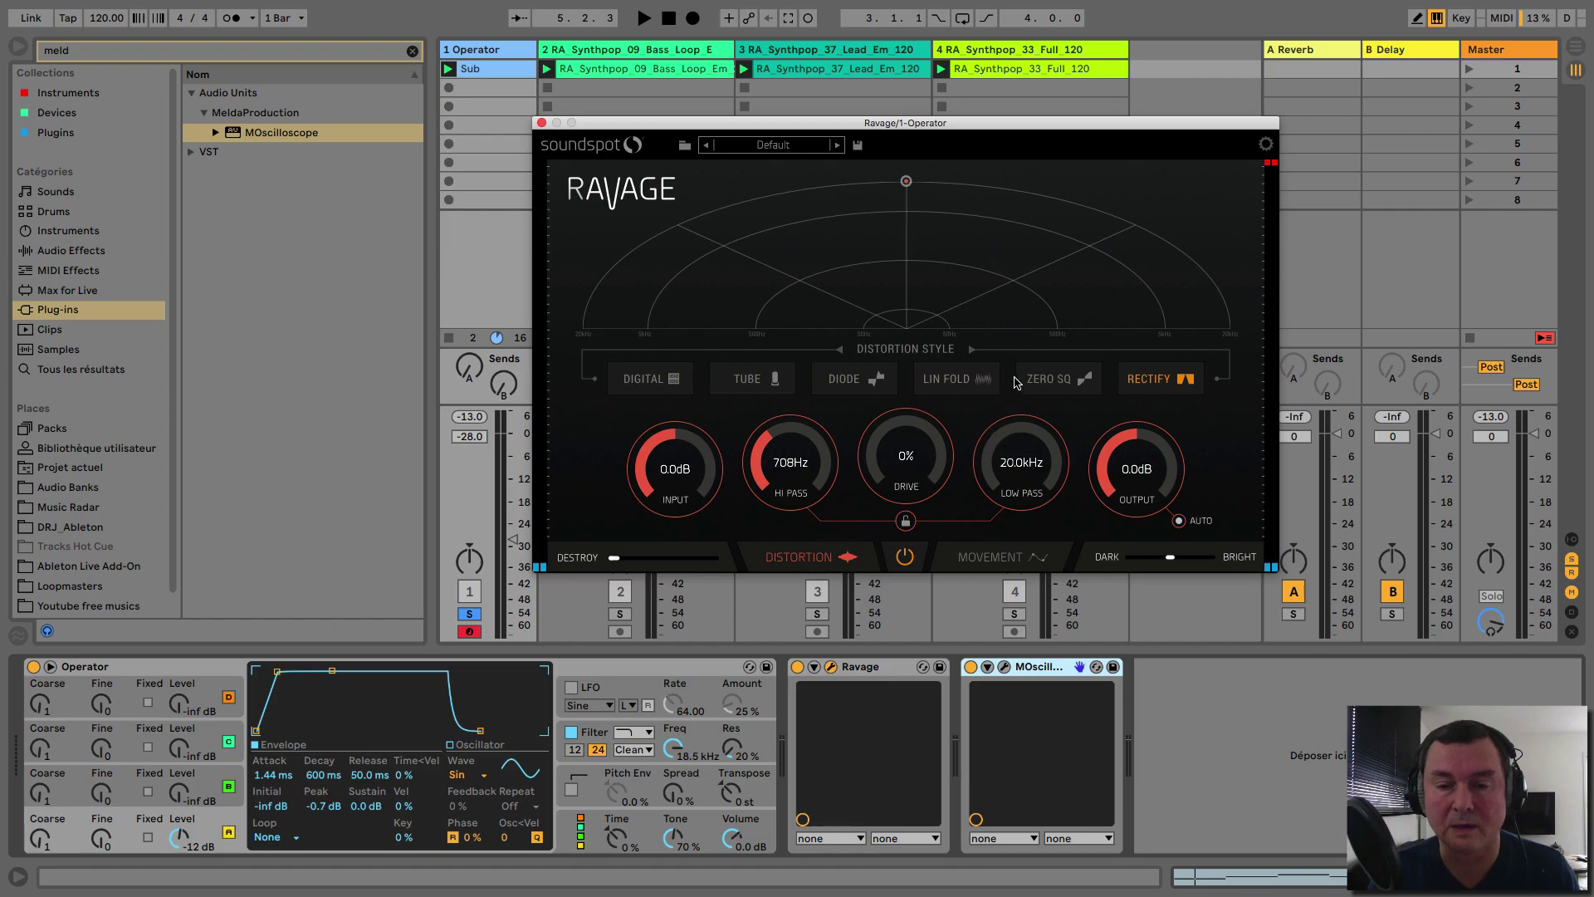
{"action": "left_click_drag", "start_coordinate": [1027, 431], "coordinate": [1016, 500]}
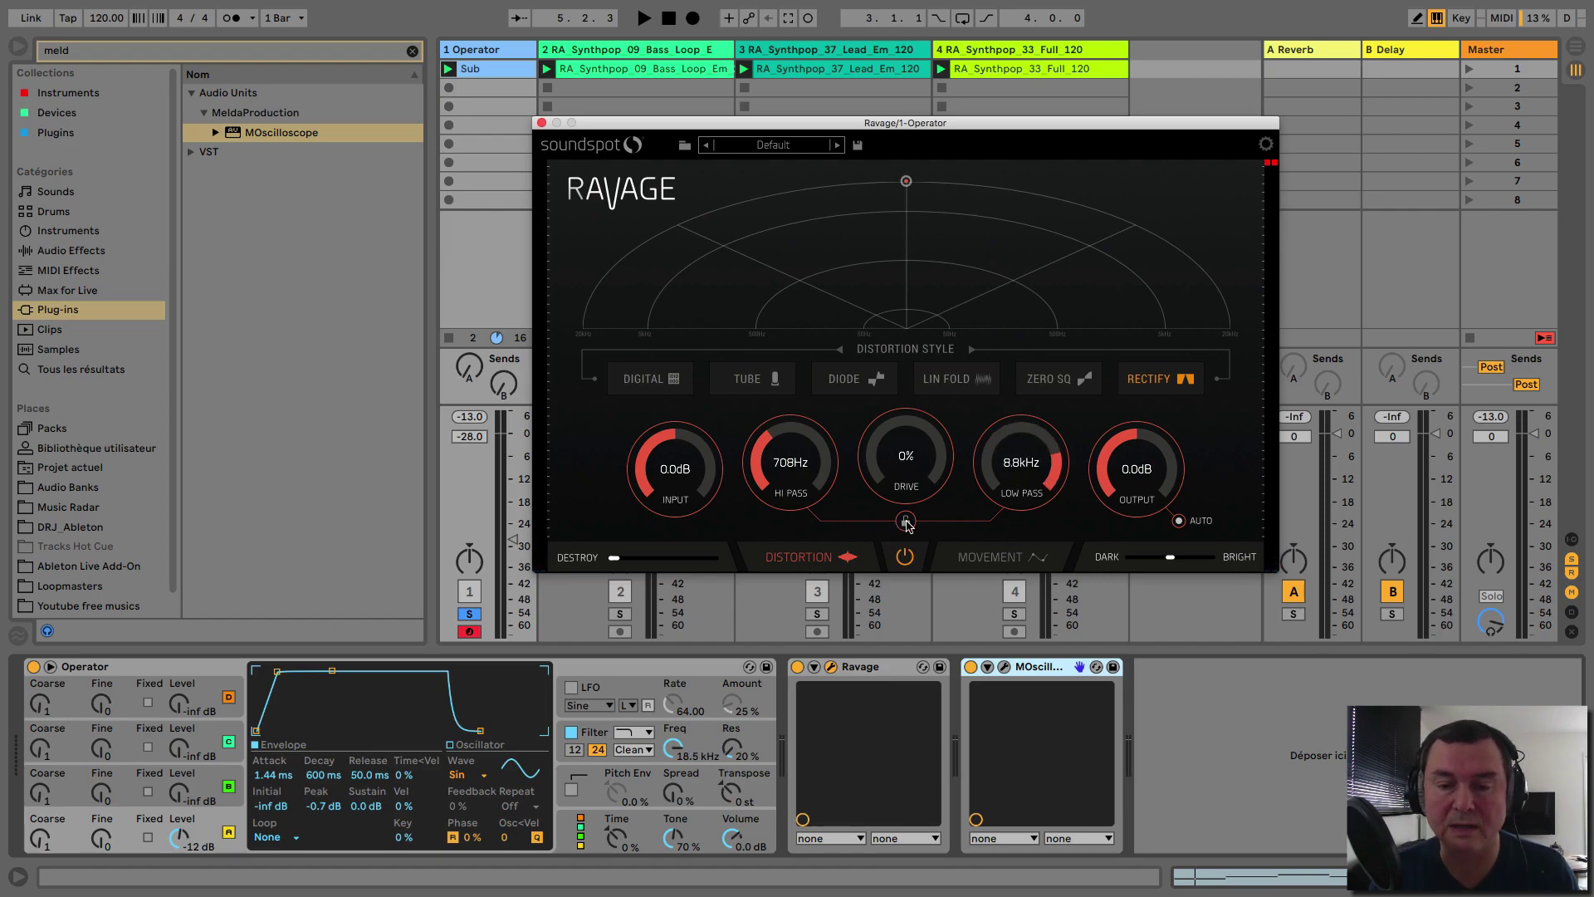
{"action": "left_click_drag", "start_coordinate": [768, 441], "coordinate": [839, 469]}
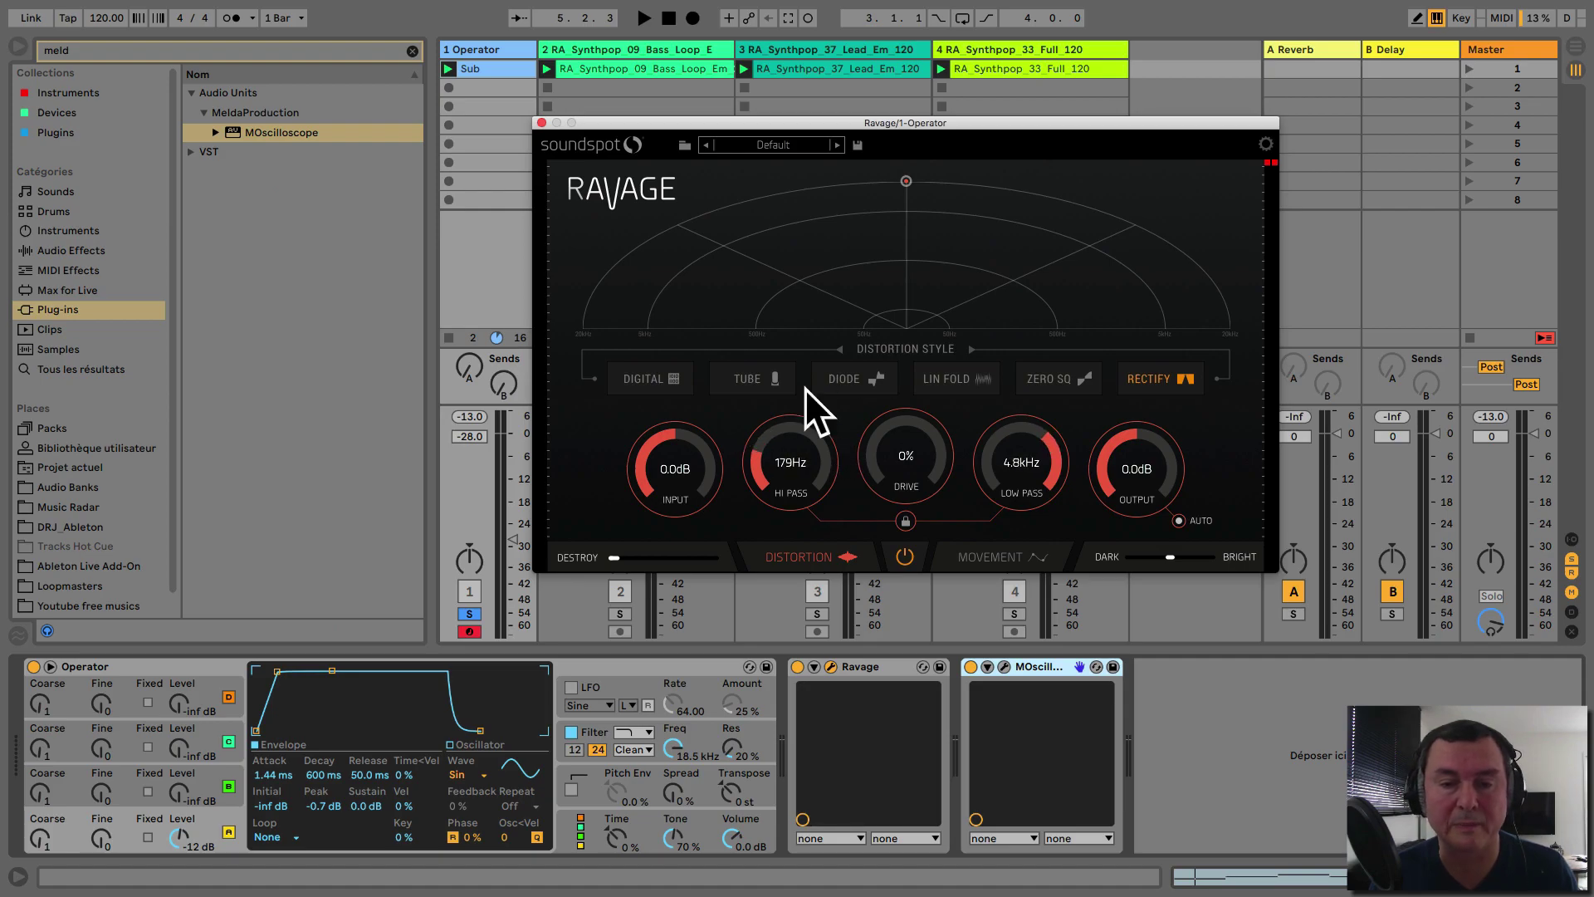
Raise Ravage's Drive to 98% and Destroy to maximum, leaving the Dark/Bright control near its centre
{"action": "left_click_drag", "start_coordinate": [880, 466], "coordinate": [918, 272]}
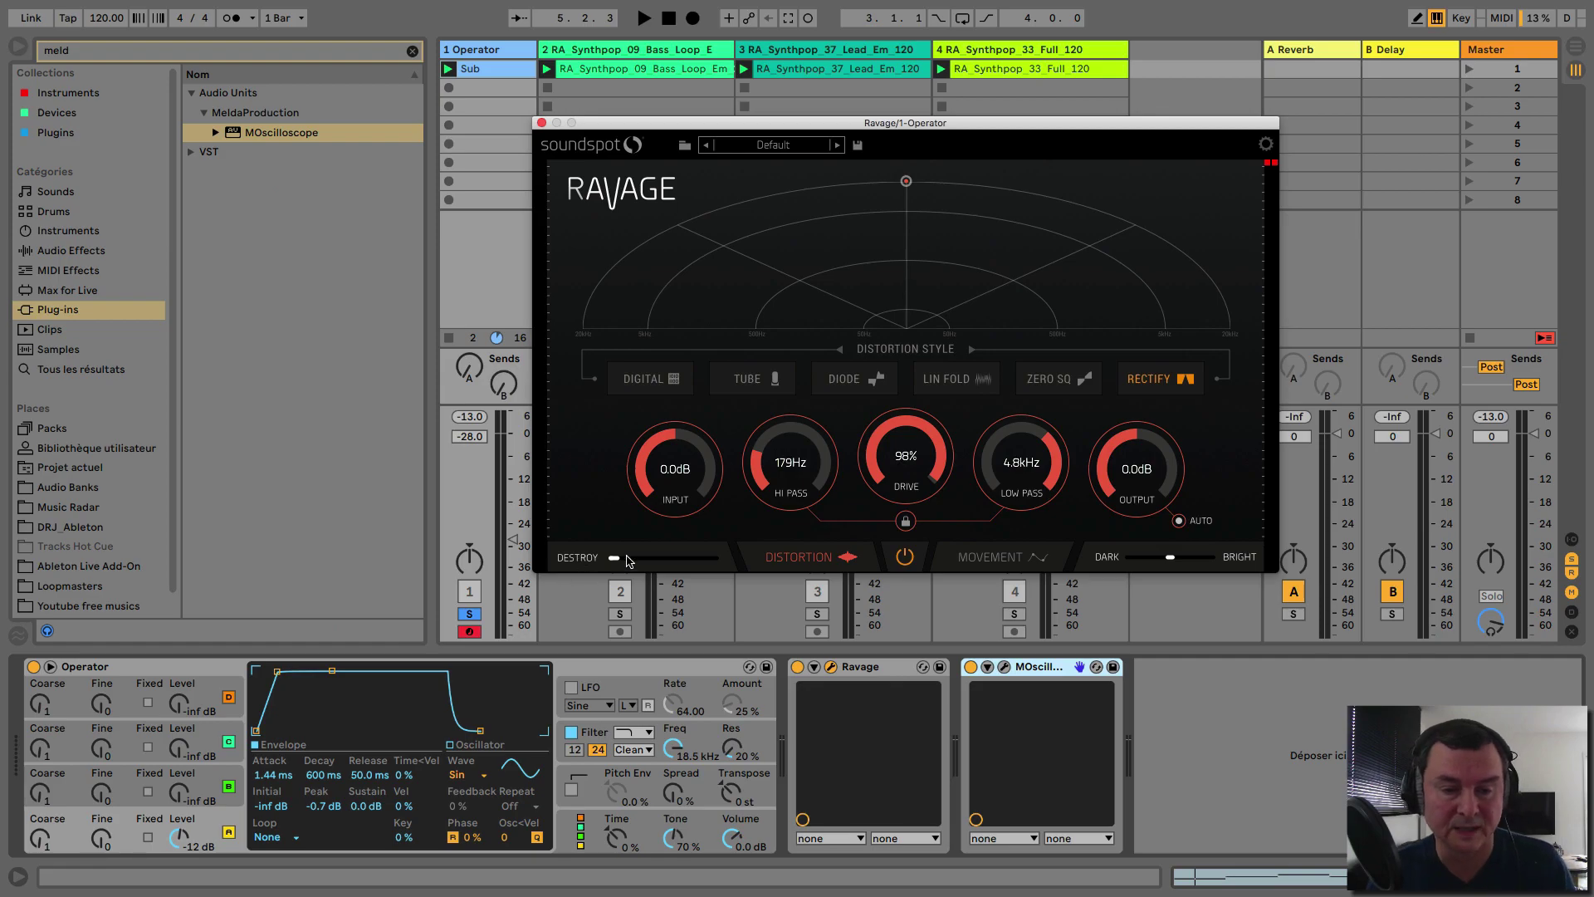
{"action": "left_click_drag", "start_coordinate": [617, 560], "coordinate": [813, 546]}
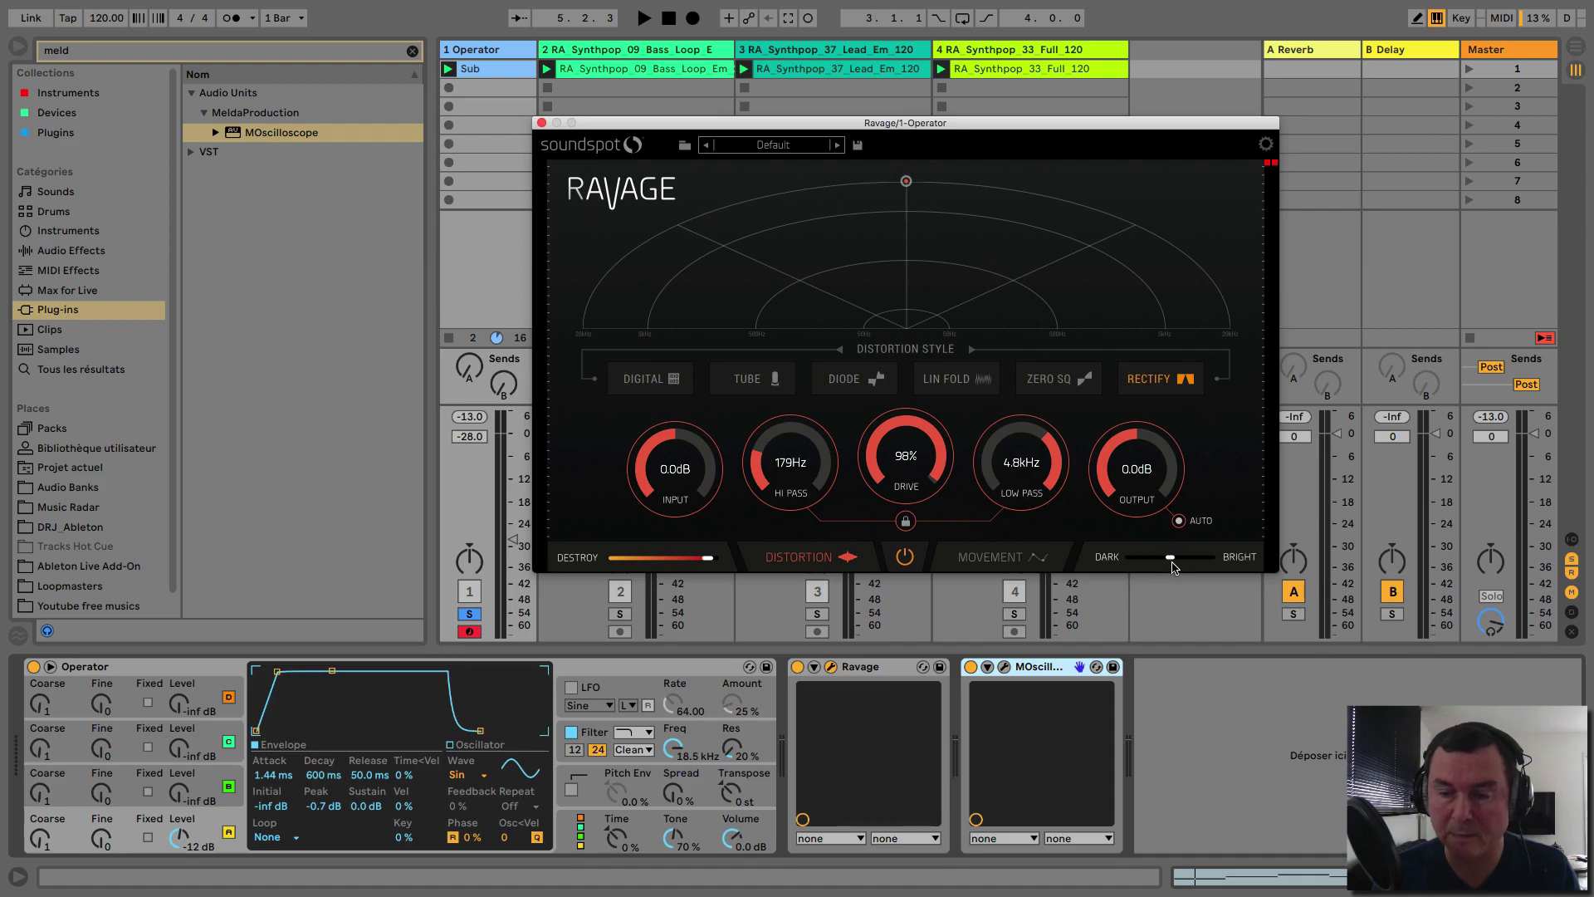
{"action": "mouse_move", "coordinate": [1172, 562]}
{"action": "left_mouse_down"}
{"action": "mouse_move", "coordinate": [1119, 557]}
{"action": "mouse_move", "coordinate": [1214, 599]}
{"action": "mouse_move", "coordinate": [1169, 581]}
{"action": "left_mouse_up"}
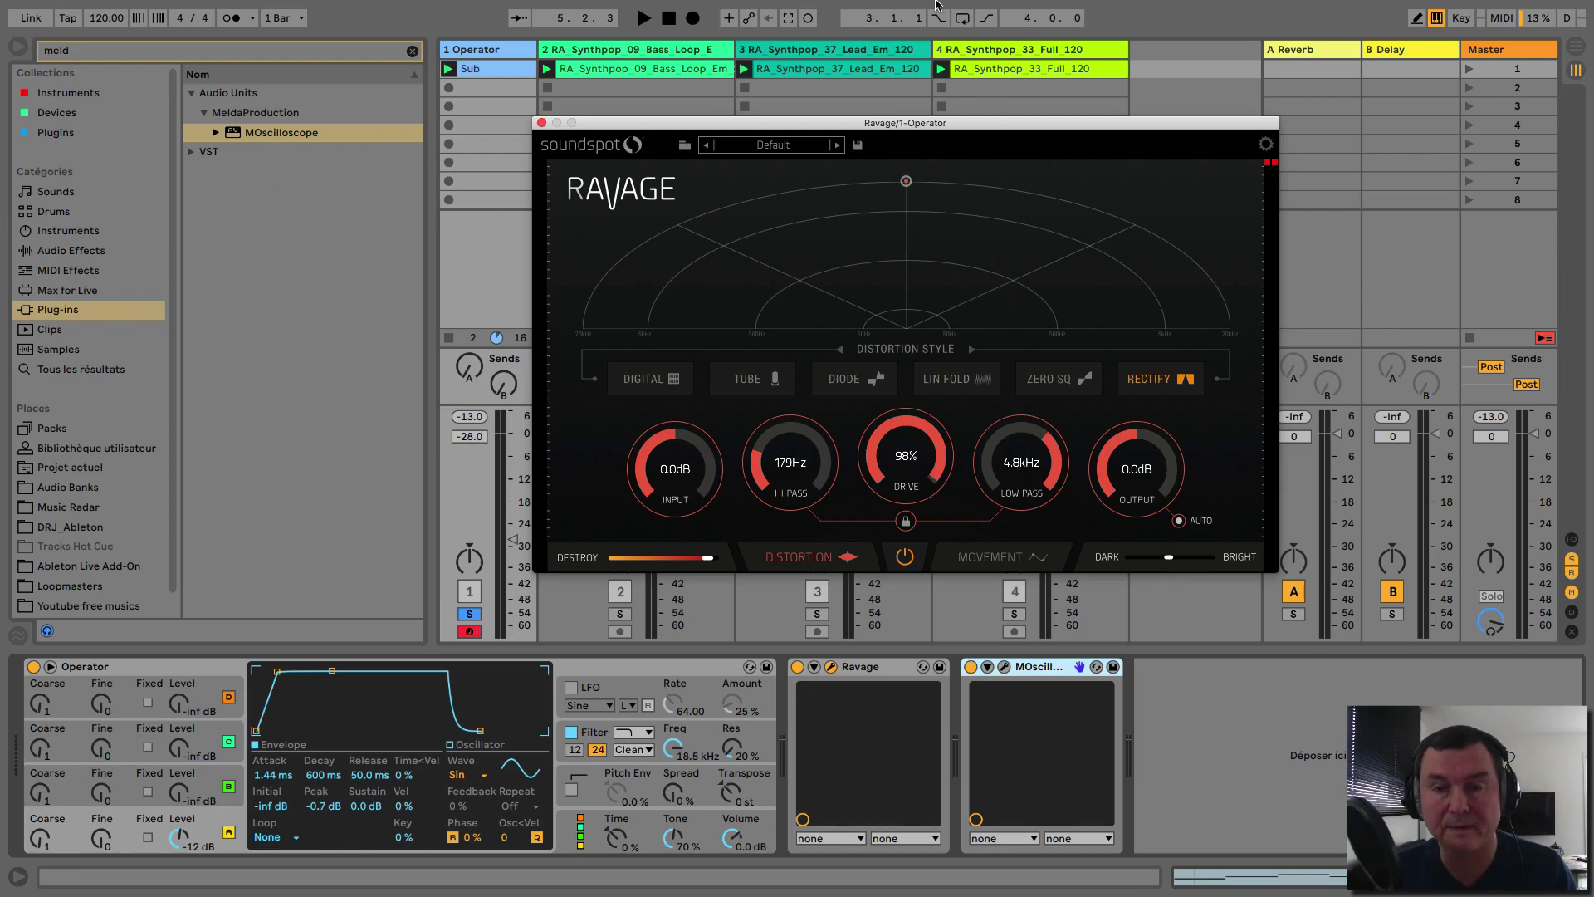
Move the Ravage window aside, reopen MOscilloscope, and play a note to view the distorted waveform
{"action": "left_click_drag", "start_coordinate": [982, 131], "coordinate": [608, 152]}
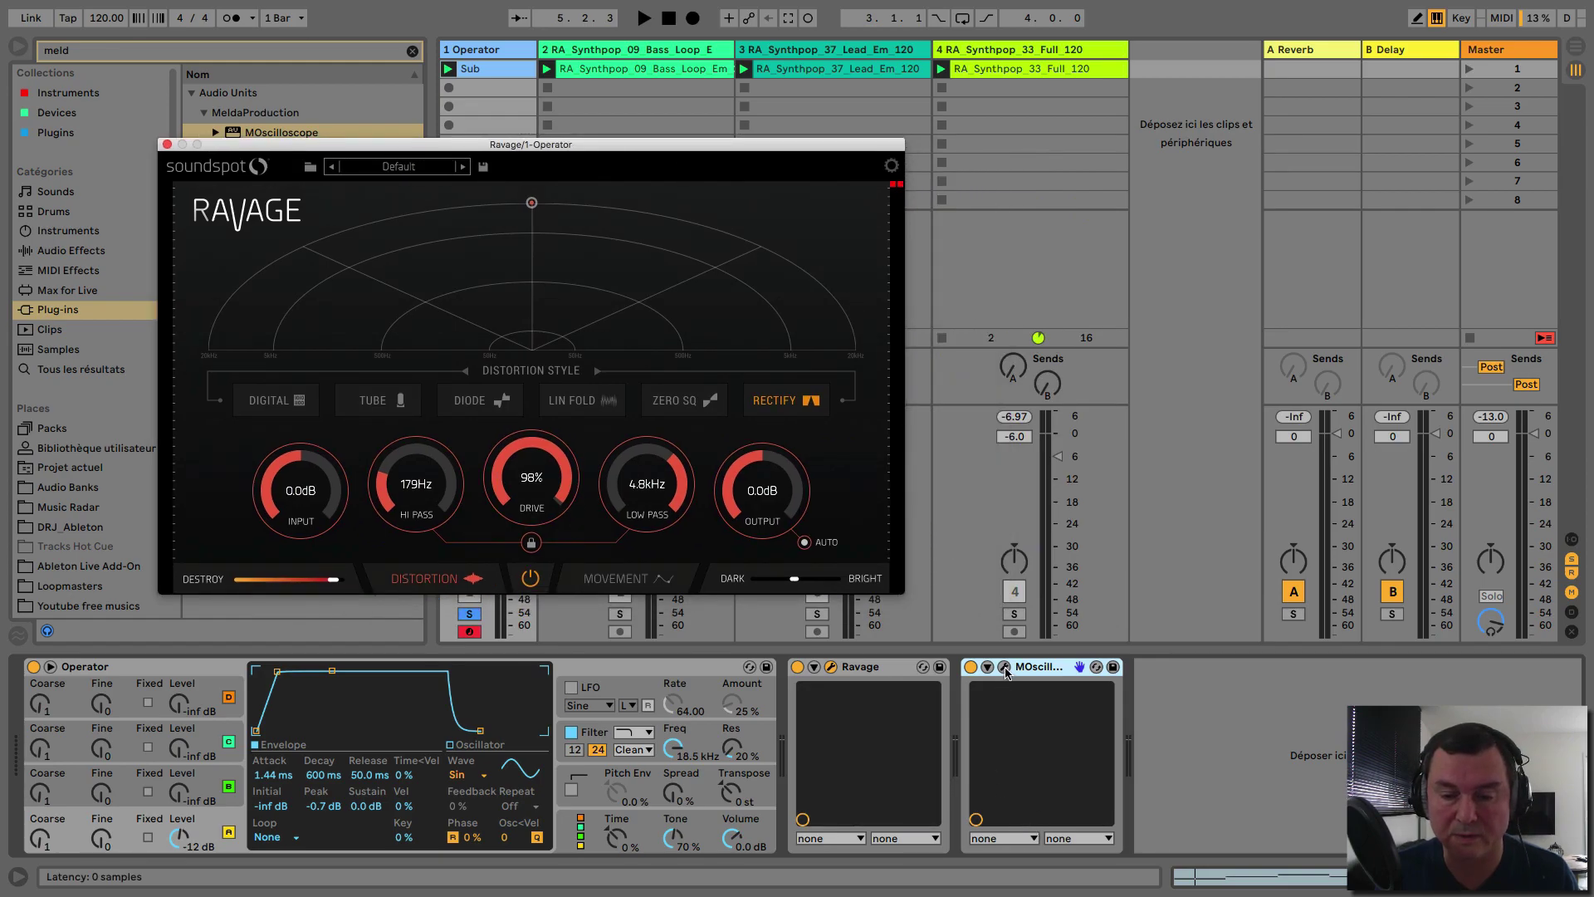
{"action": "left_click", "coordinate": [1004, 667]}
{"action": "key", "text": "a"}
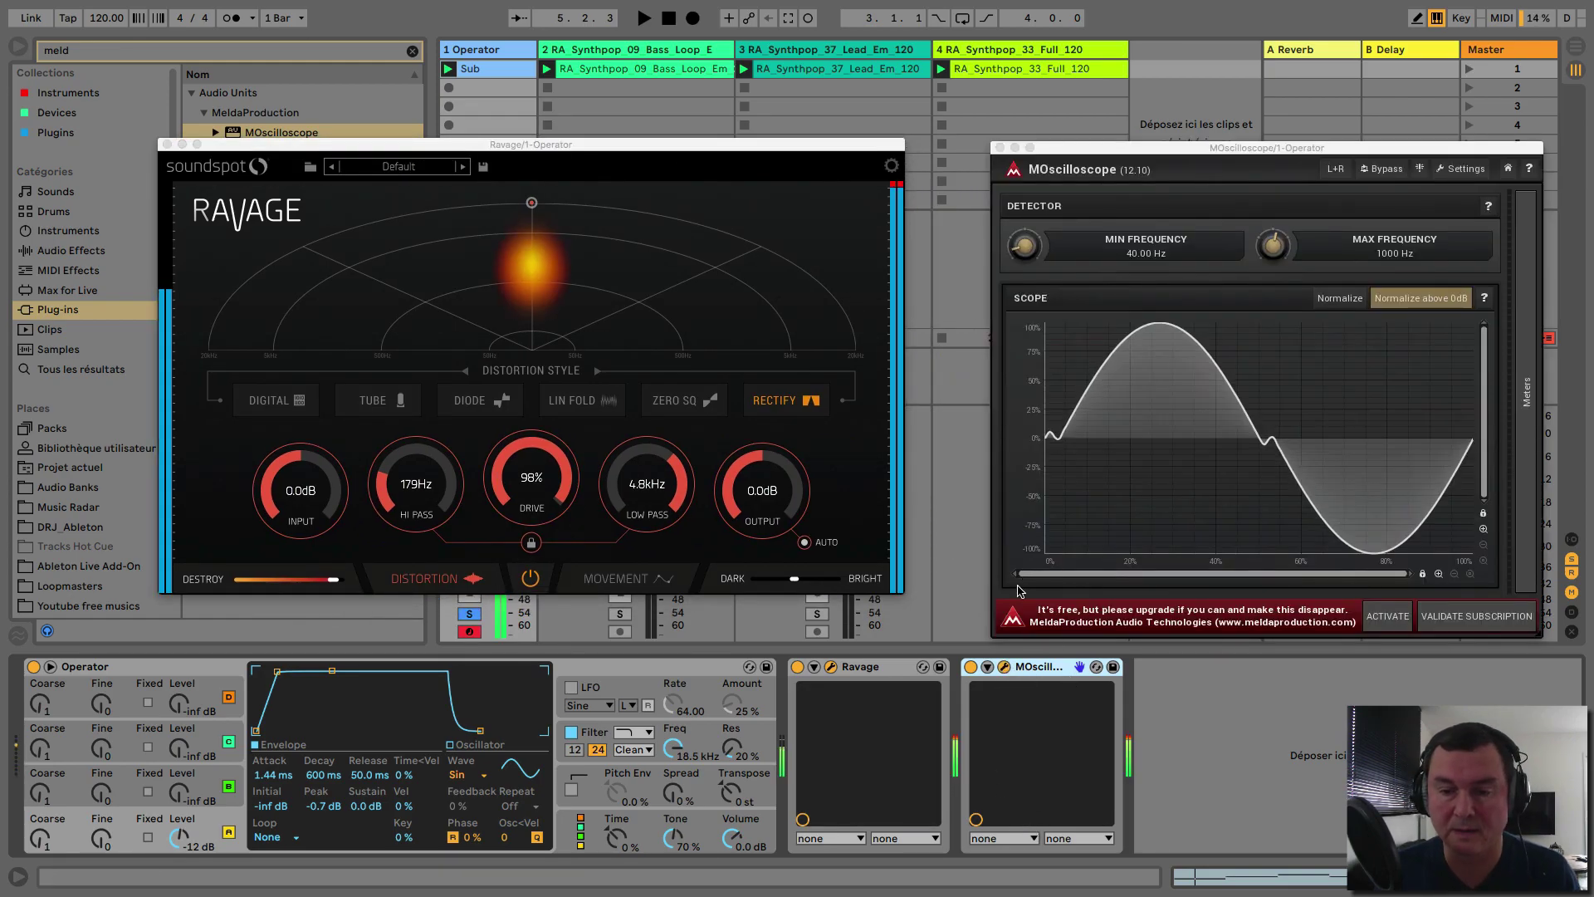
Audition the Dark/Bright control on the Rectify sound, lowering Destroy to minimum and moving the tone toward Bright
{"action": "mouse_move", "coordinate": [796, 585]}
{"action": "left_mouse_down"}
{"action": "mouse_move", "coordinate": [755, 583]}
{"action": "mouse_move", "coordinate": [927, 563]}
{"action": "mouse_move", "coordinate": [792, 575]}
{"action": "left_mouse_up"}
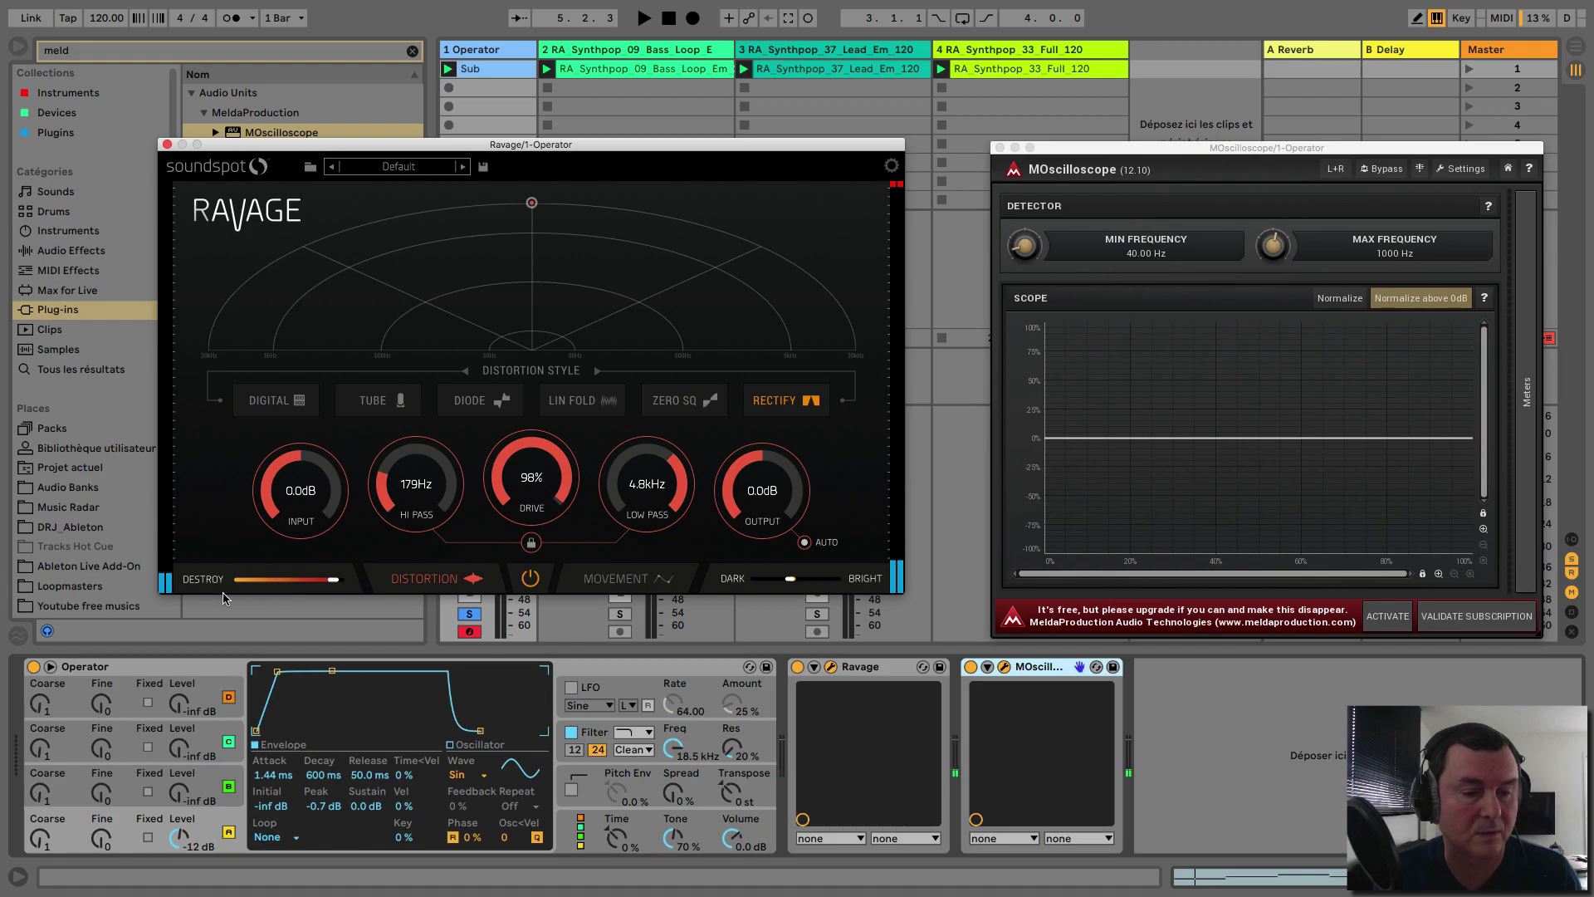
{"action": "left_click_drag", "start_coordinate": [333, 581], "coordinate": [106, 570]}
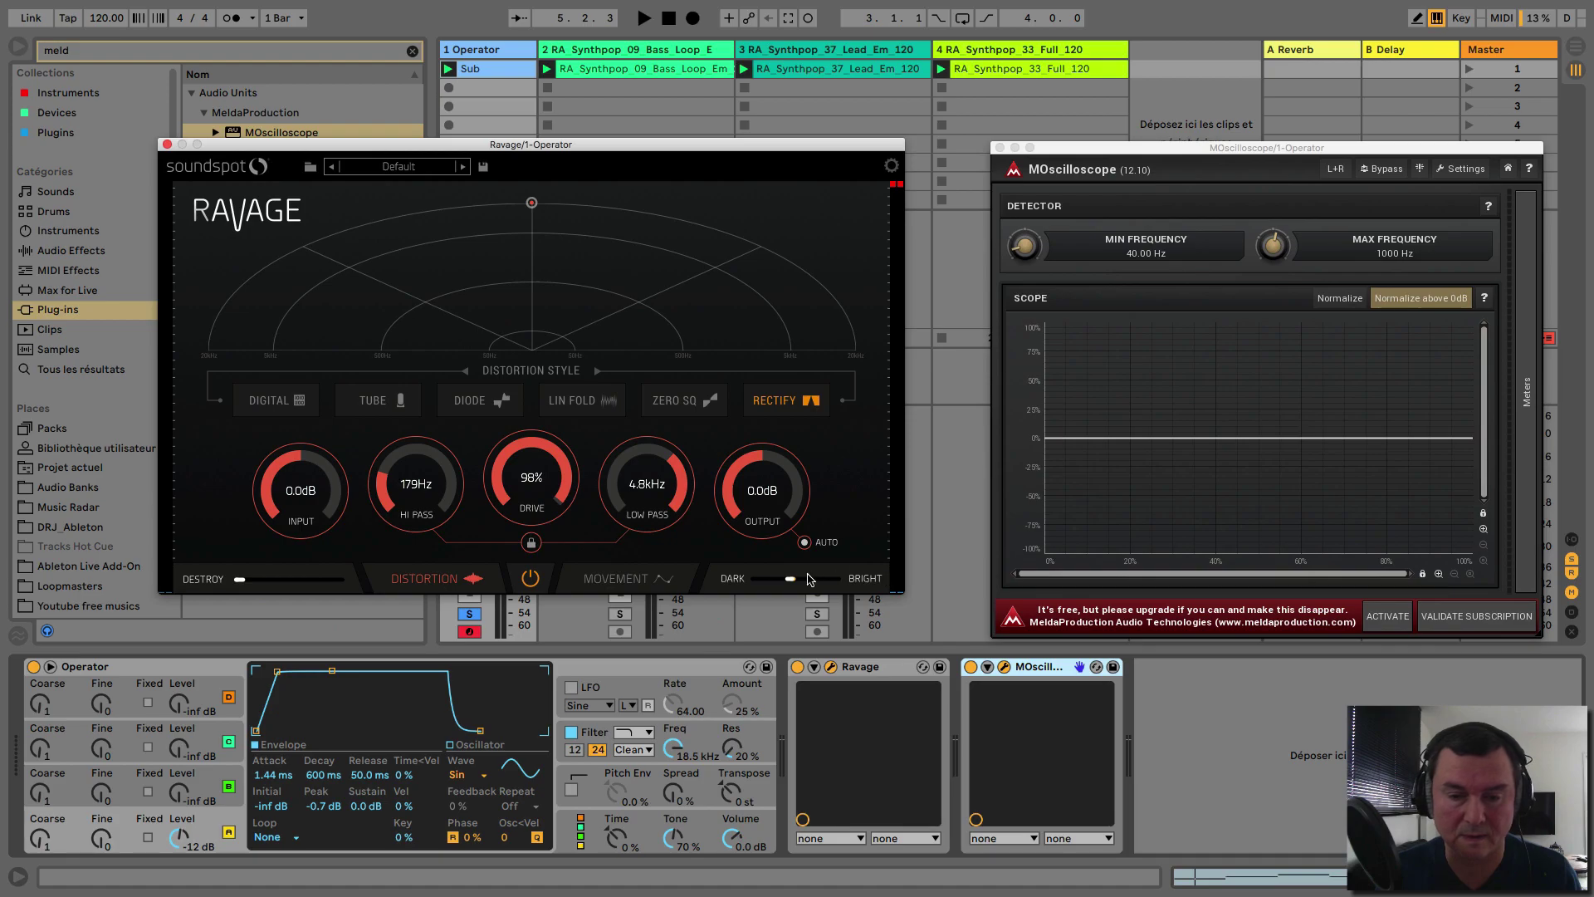
{"action": "left_click_drag", "start_coordinate": [784, 580], "coordinate": [953, 549]}
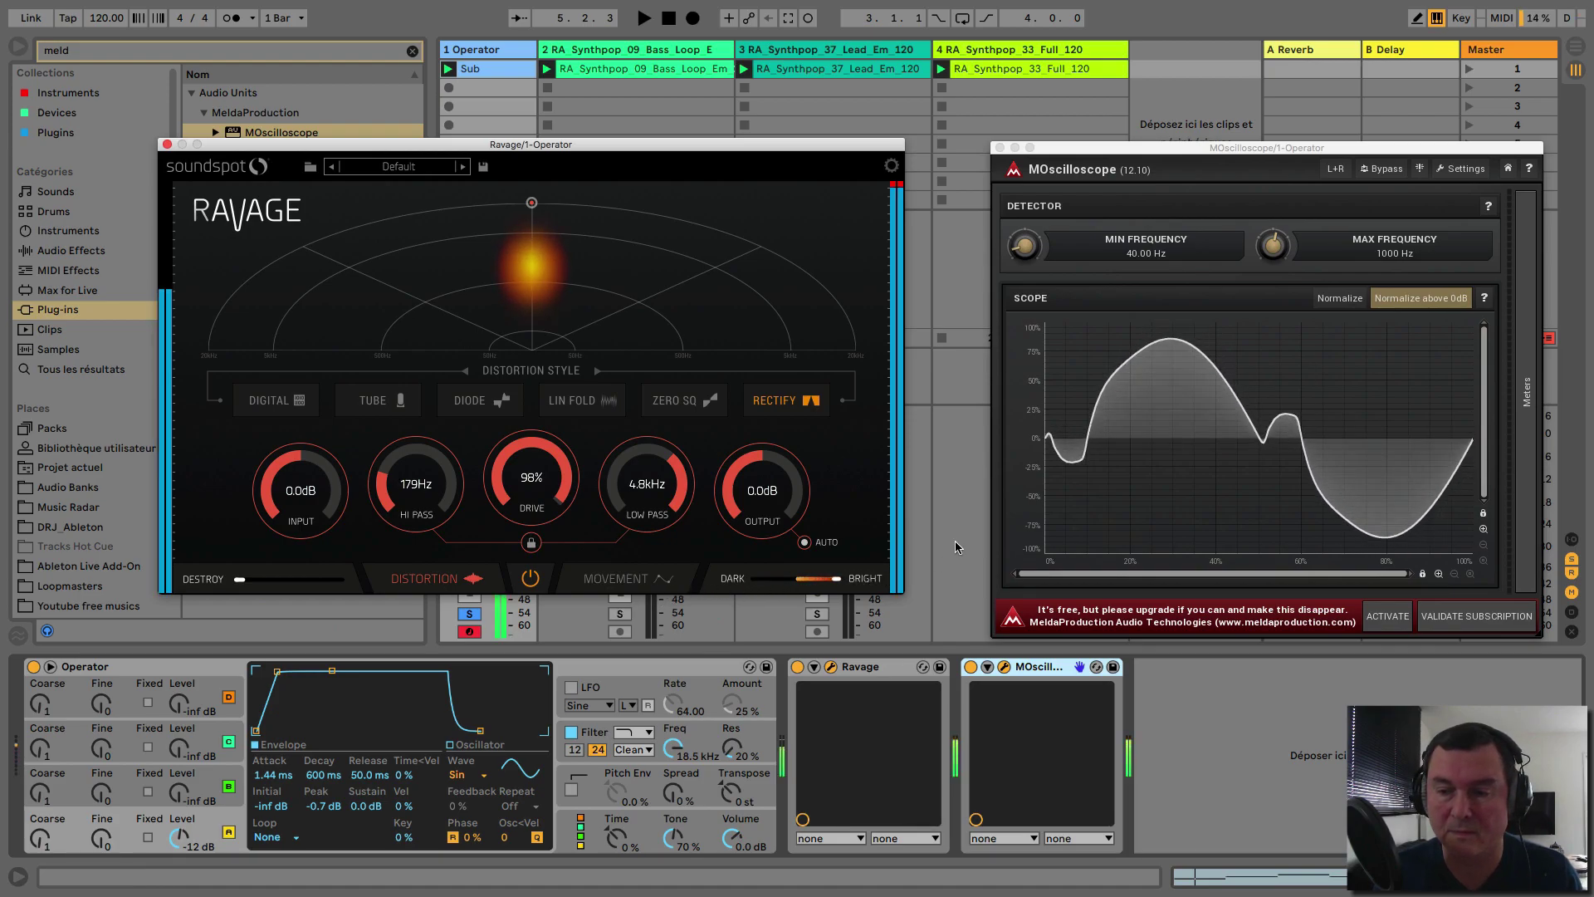
Set Ravage to Tube with the tone centred, Hi Pass at 3.3 kHz, Low Pass at 20.0 kHz and Drive at 30%
{"action": "left_click", "coordinate": [373, 400]}
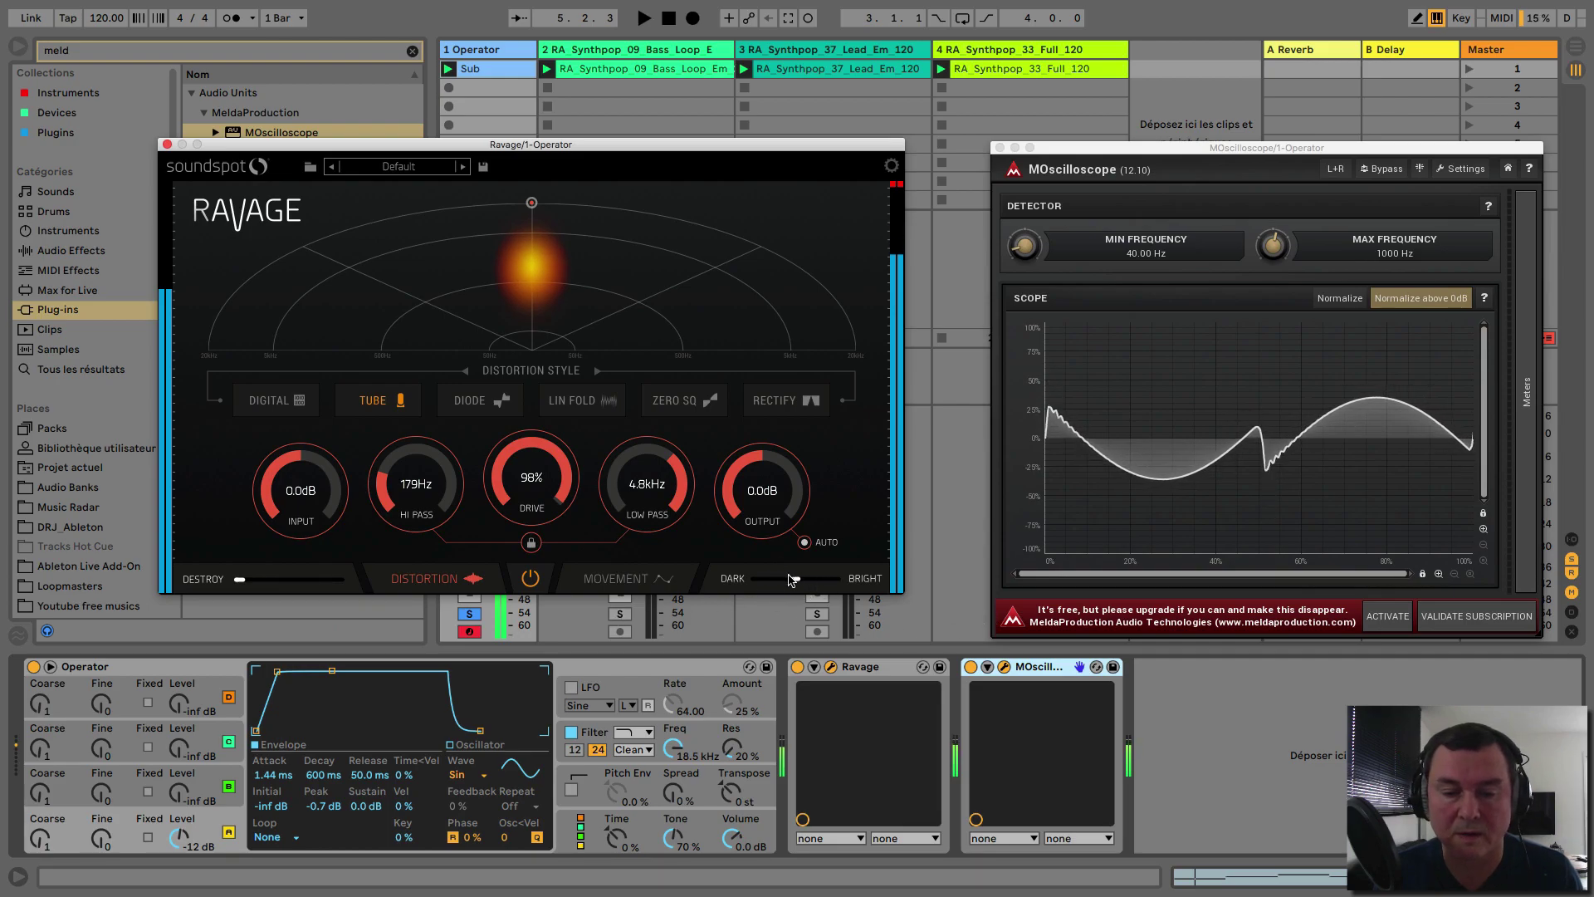
{"action": "left_click_drag", "start_coordinate": [820, 584], "coordinate": [793, 581]}
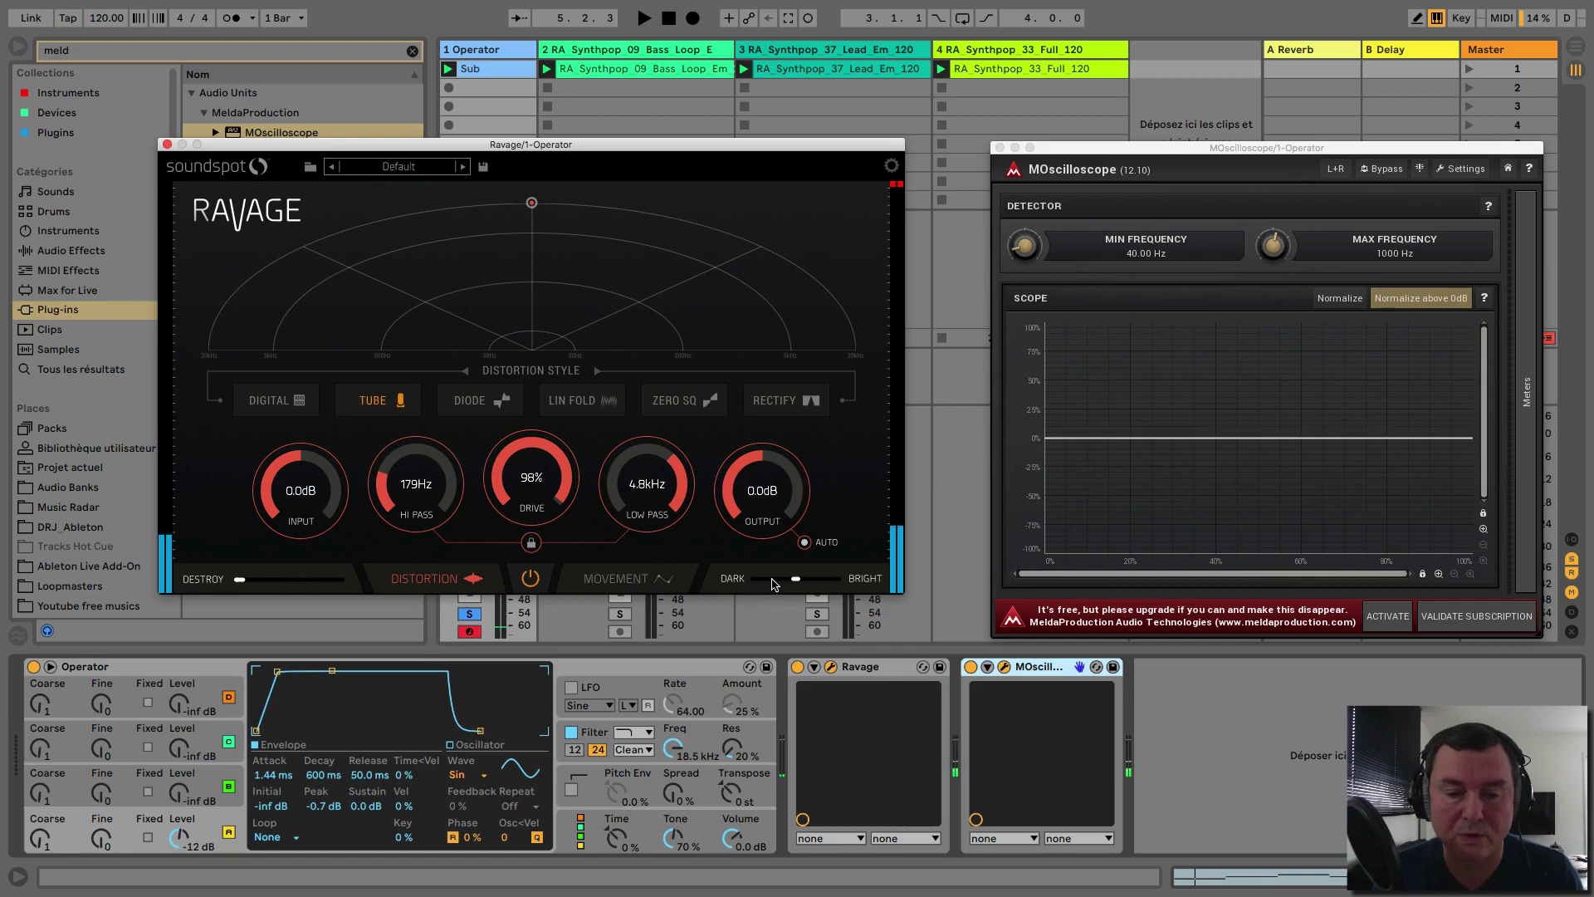
{"action": "double_click", "coordinate": [654, 457]}
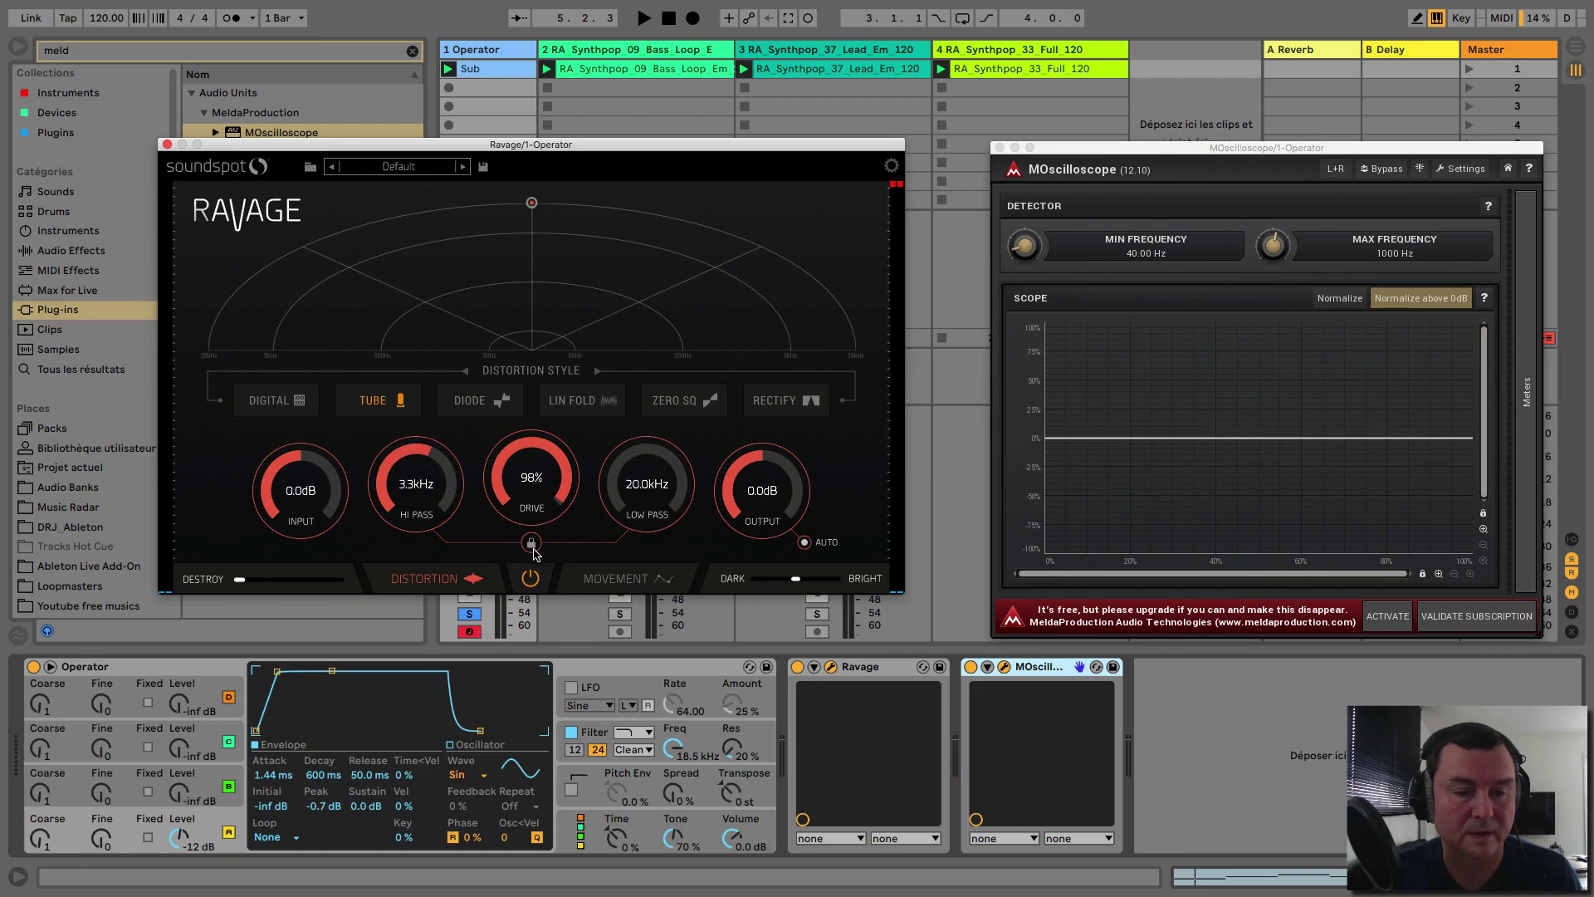
{"action": "double_click", "coordinate": [540, 449]}
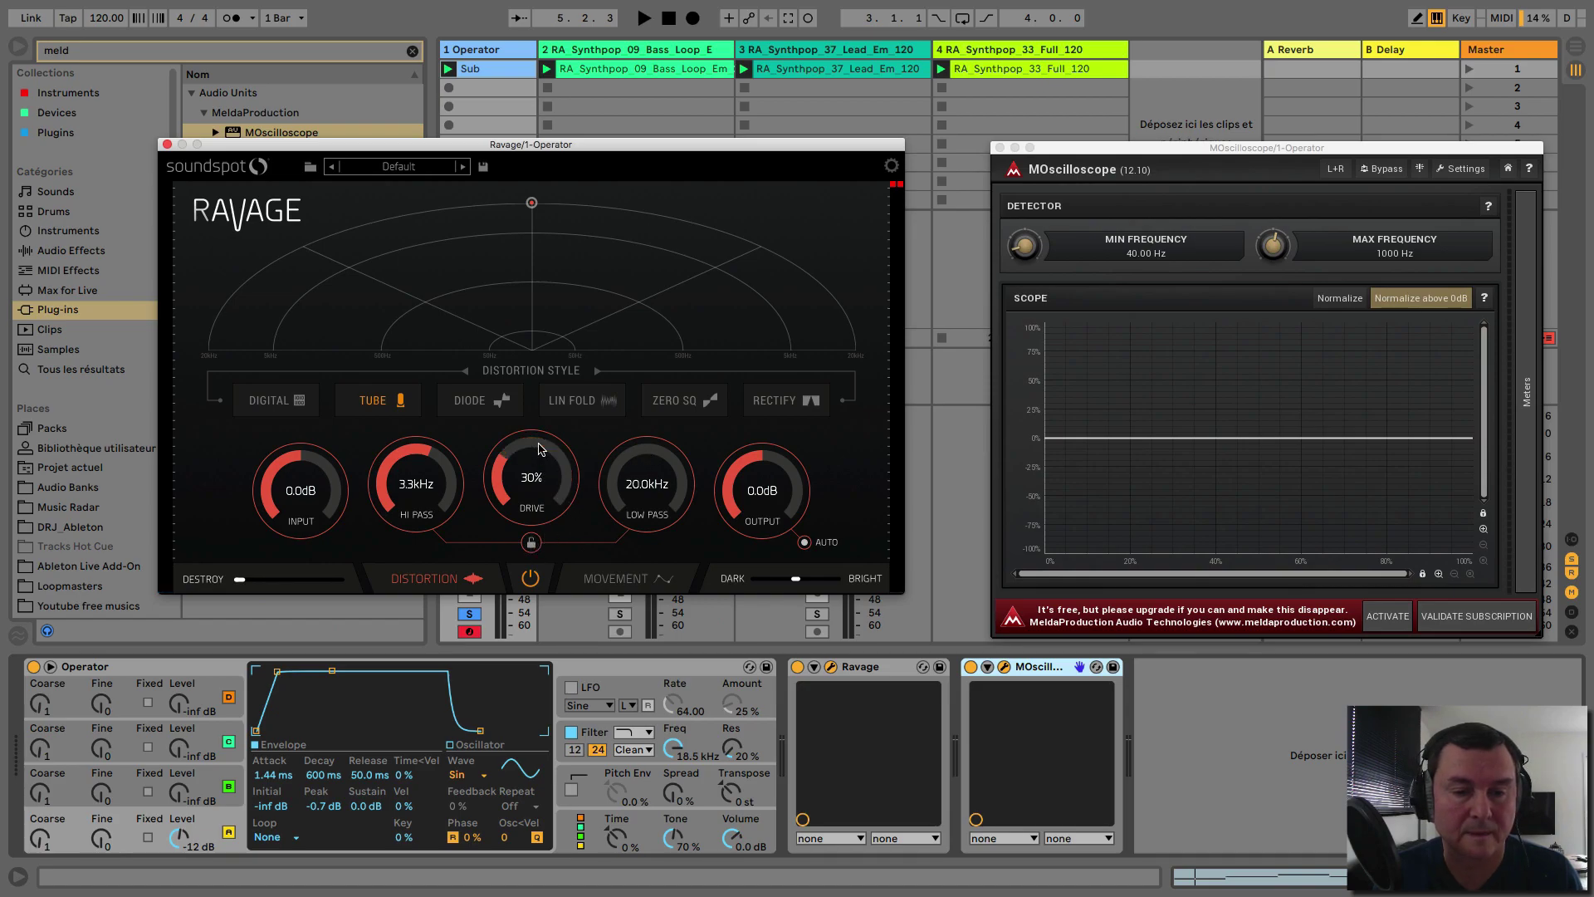
Close MOscilloscope again and bring the Ravage window back to the middle of the workspace
{"action": "left_click", "coordinate": [1000, 148]}
{"action": "left_click_drag", "start_coordinate": [833, 154], "coordinate": [1193, 157]}
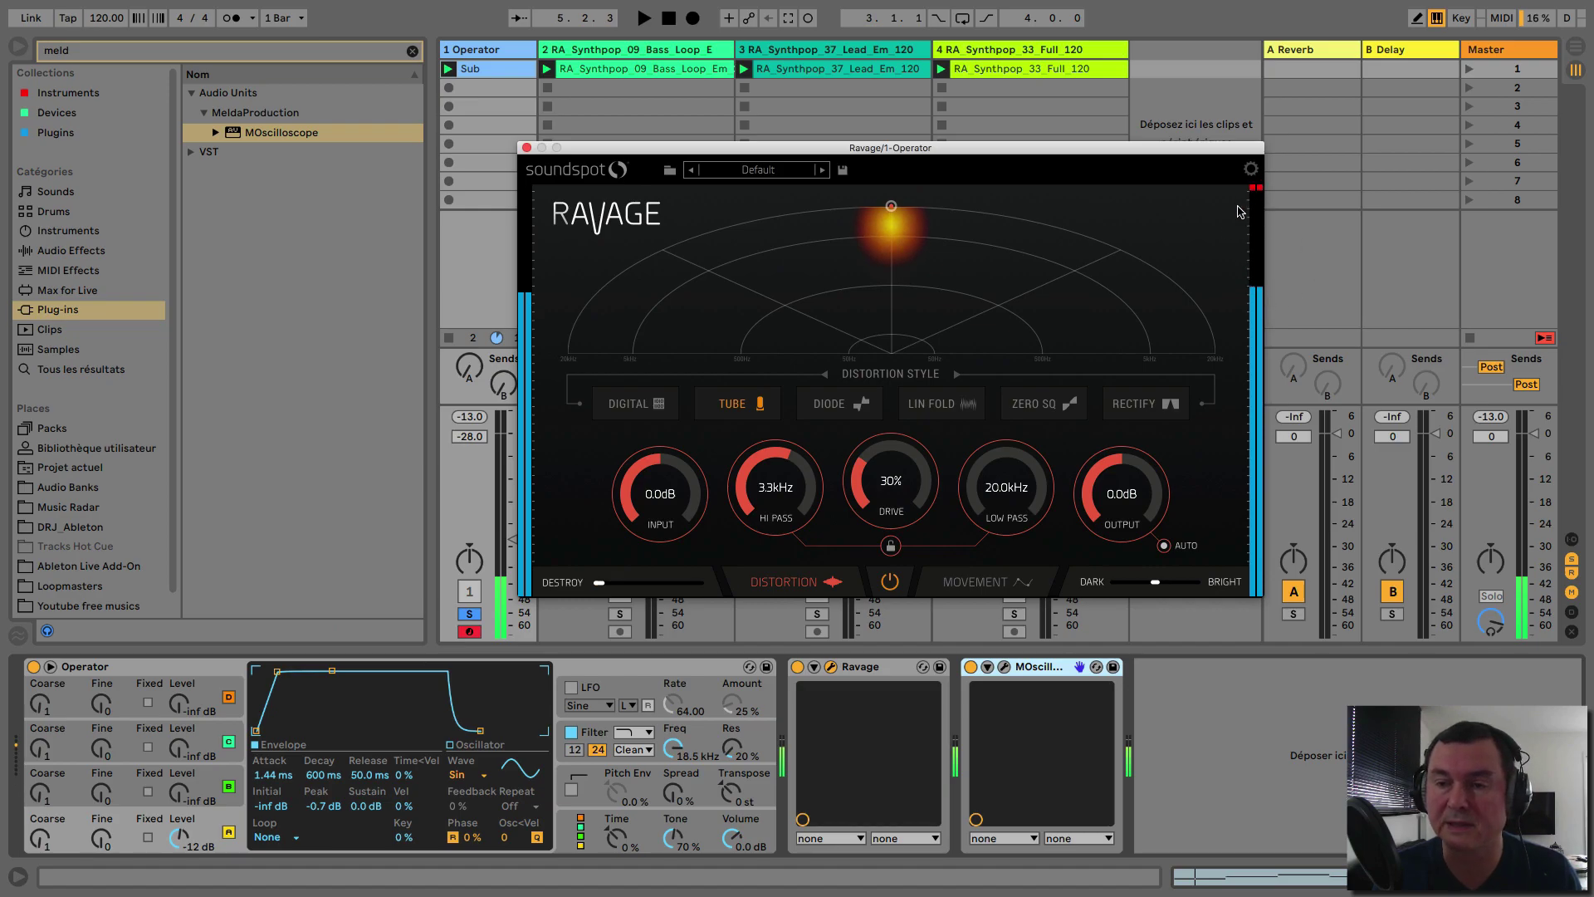
Shift the node in Ravage's radial display slightly left of the centre line to pan the distortion
{"action": "mouse_move", "coordinate": [891, 208]}
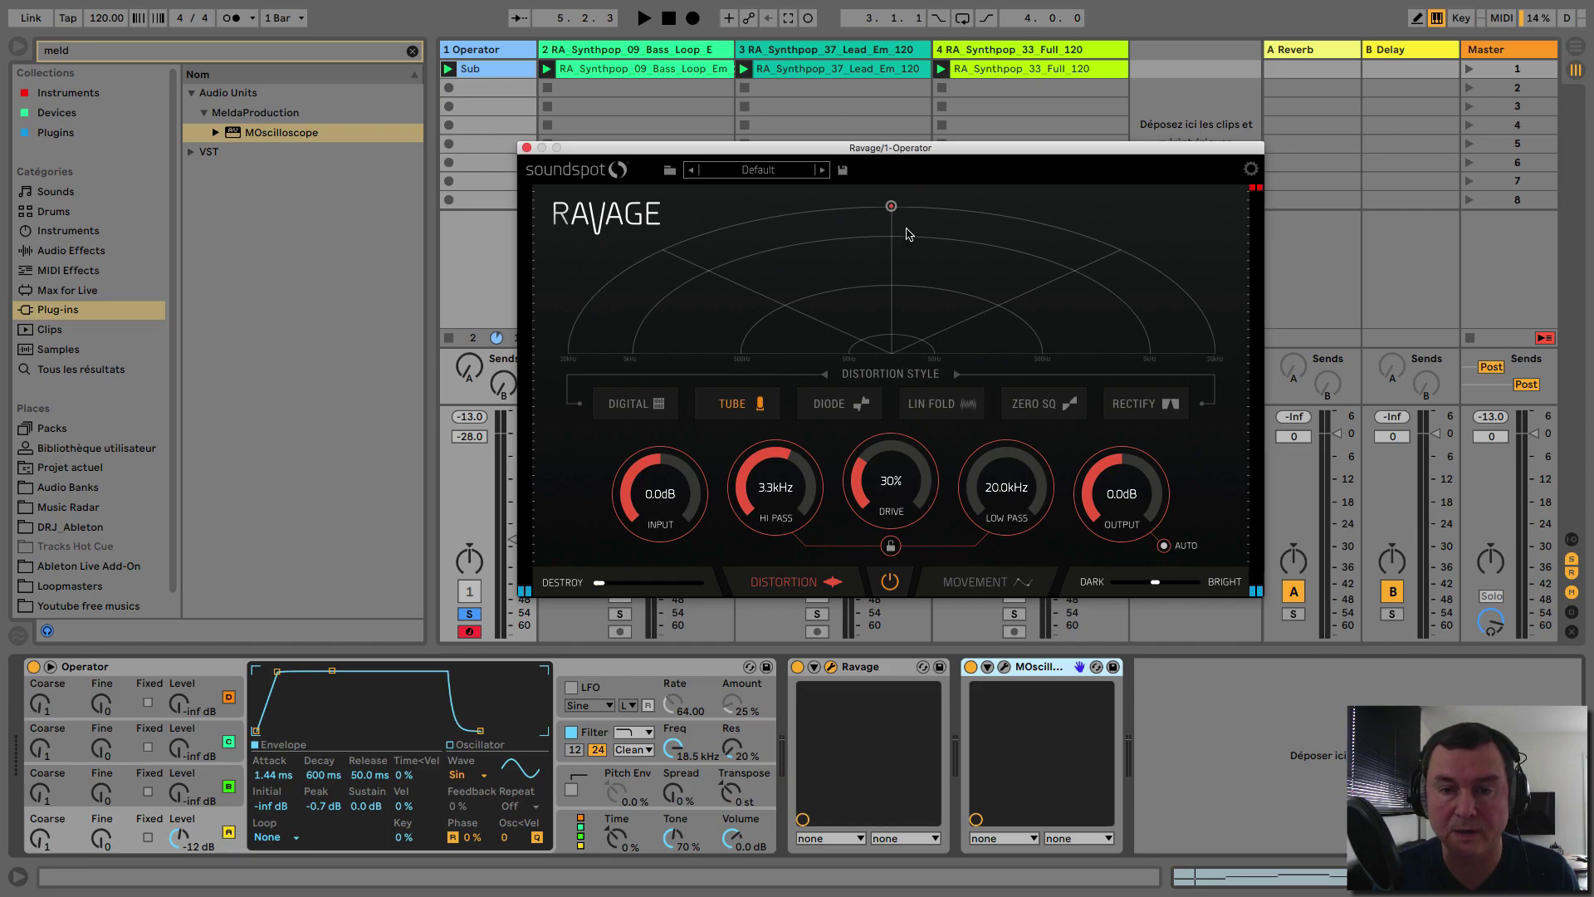
{"action": "left_click_drag", "start_coordinate": [890, 207], "coordinate": [897, 292]}
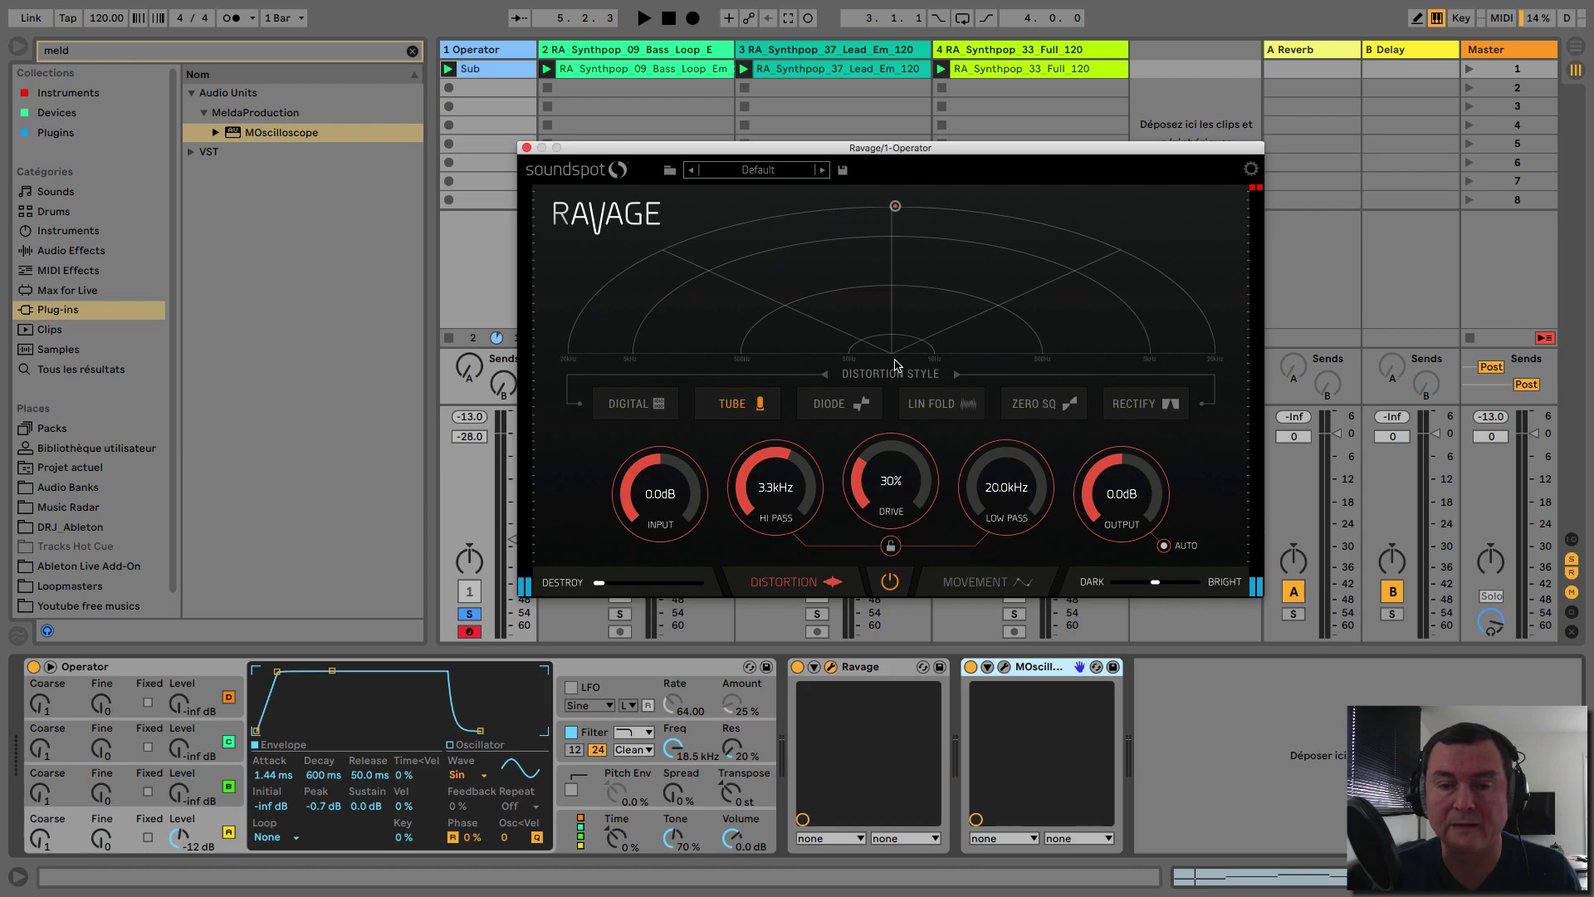
{"action": "left_click_drag", "start_coordinate": [897, 206], "coordinate": [817, 257]}
Raise Destroy to about 70% and move the tone partway toward Dark while the note plays
{"action": "left_click_drag", "start_coordinate": [599, 582], "coordinate": [672, 582]}
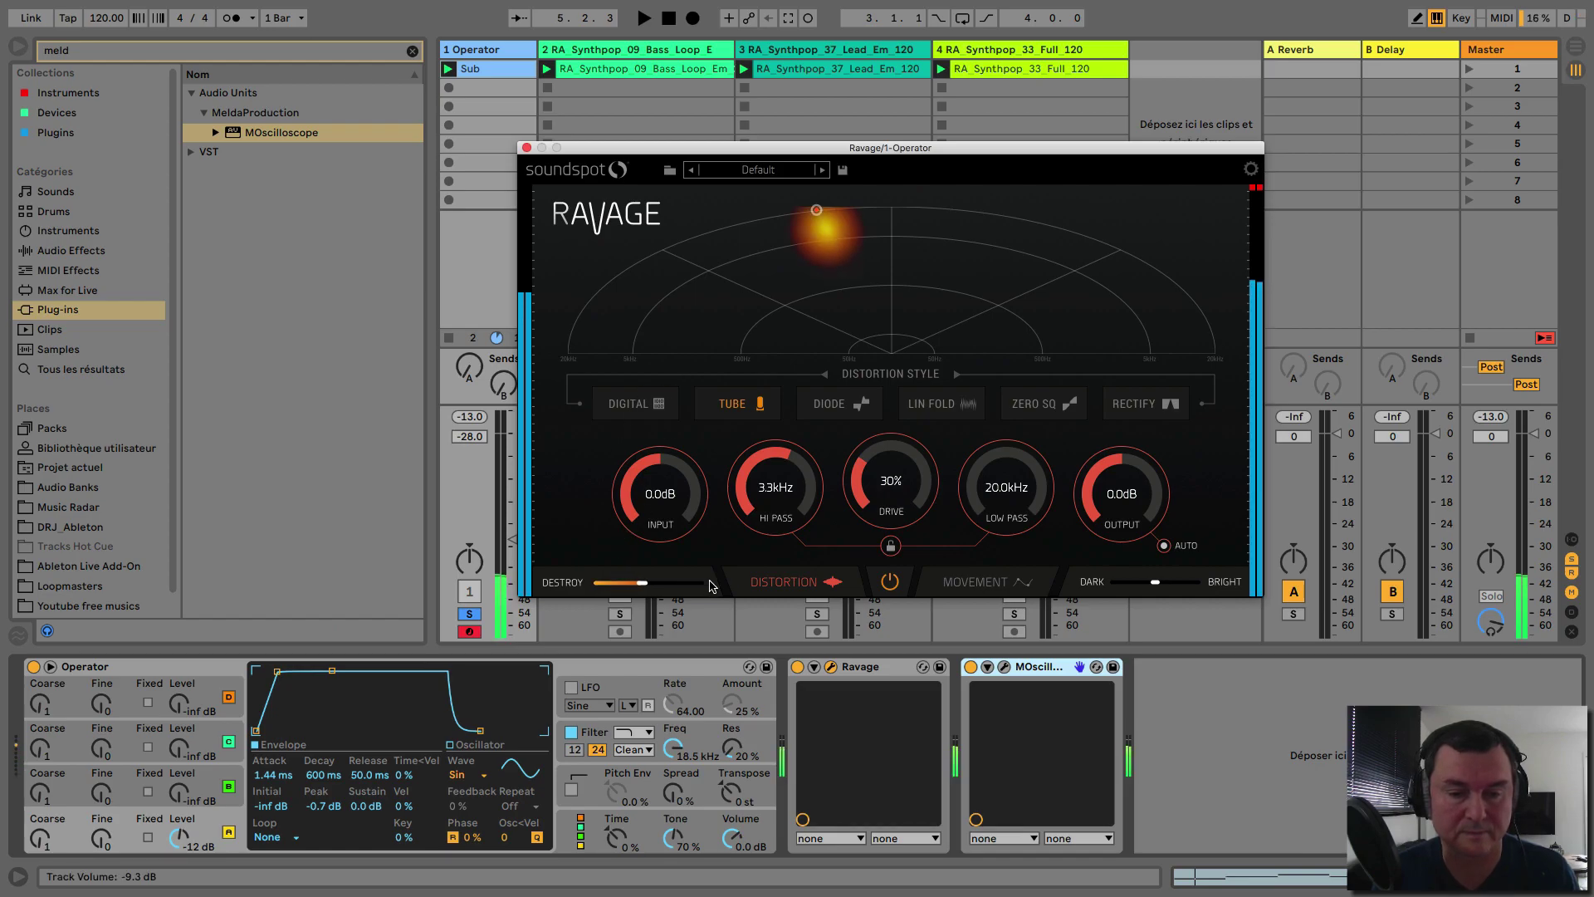
{"action": "left_click_drag", "start_coordinate": [1161, 581], "coordinate": [1131, 582]}
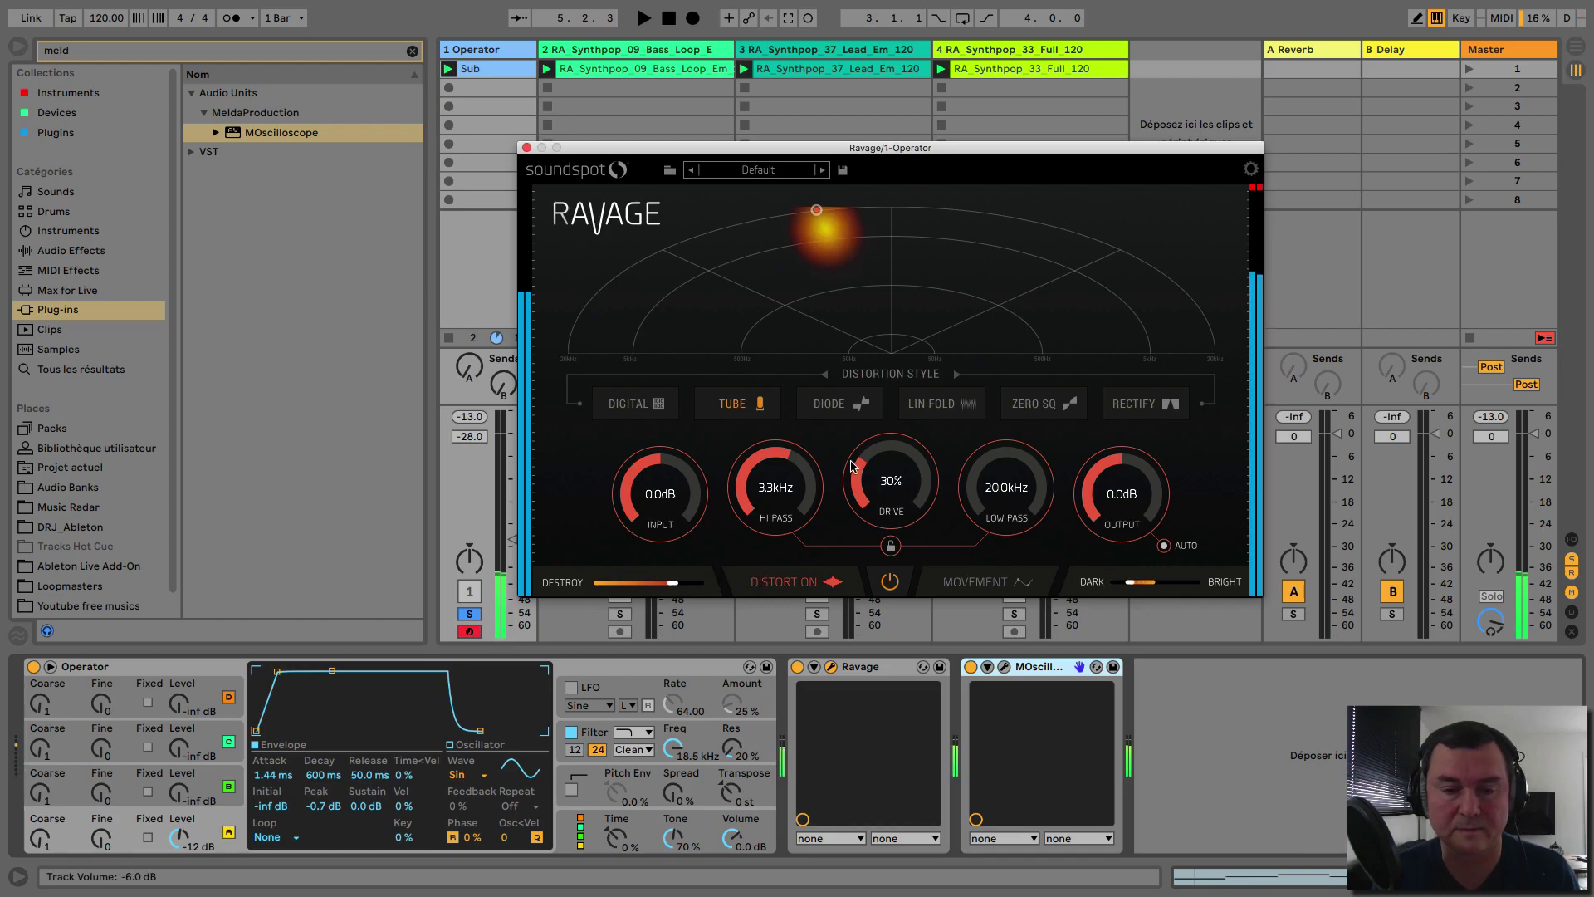
Return the radial display's node to centre, and set Drive to 69% and Hi Pass to 321 Hz
{"action": "left_click_drag", "start_coordinate": [816, 211], "coordinate": [893, 221]}
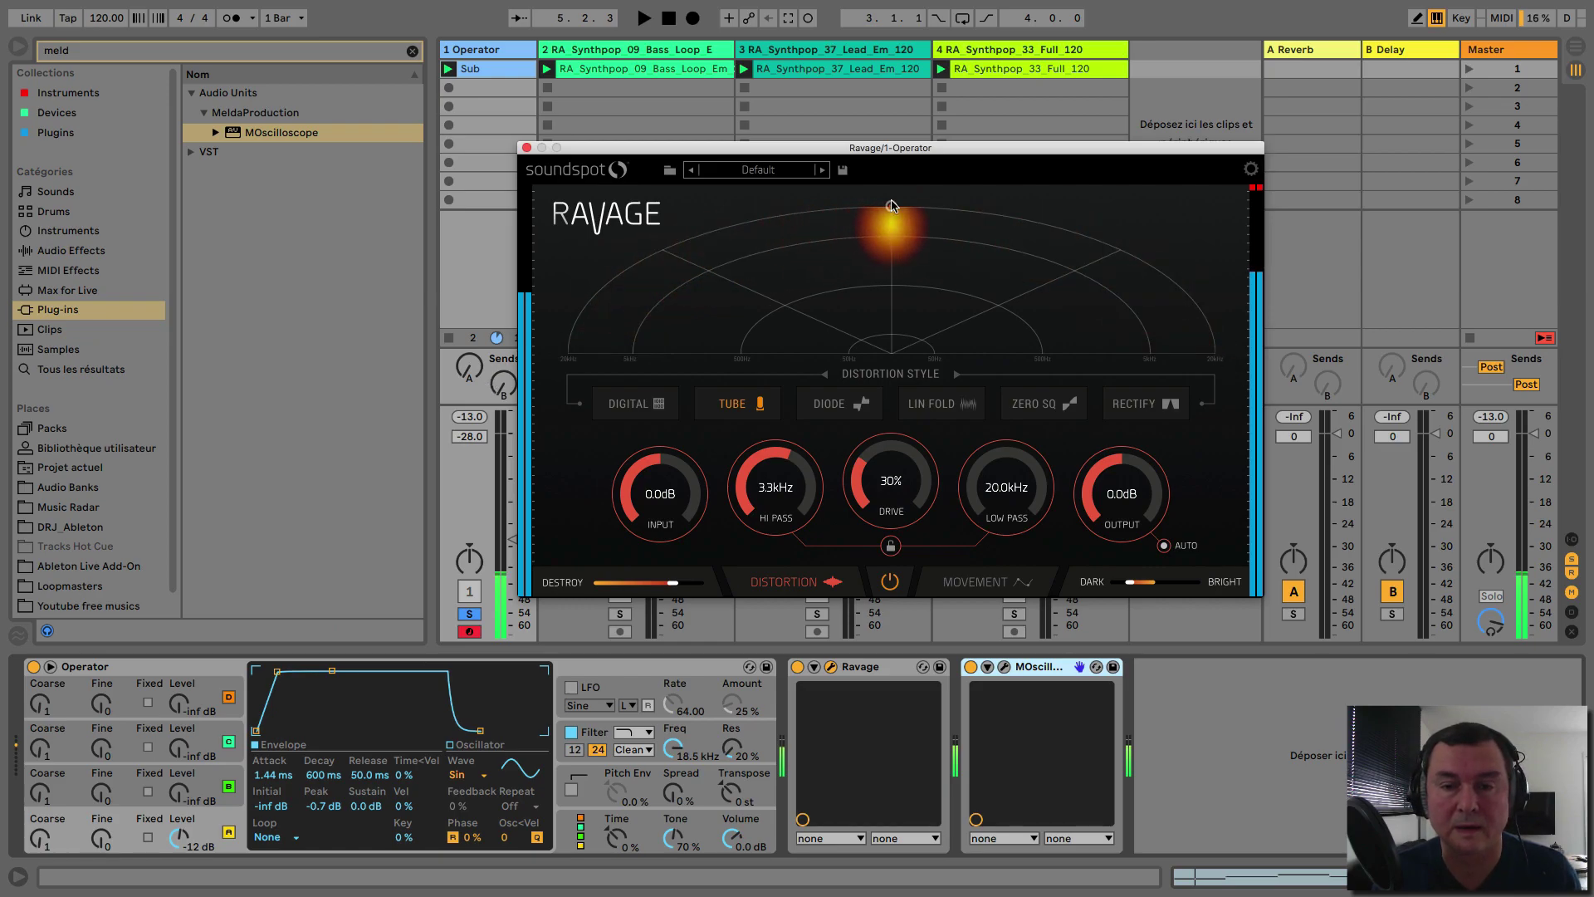
{"action": "left_click_drag", "start_coordinate": [868, 465], "coordinate": [897, 414]}
{"action": "left_click_drag", "start_coordinate": [770, 455], "coordinate": [771, 495]}
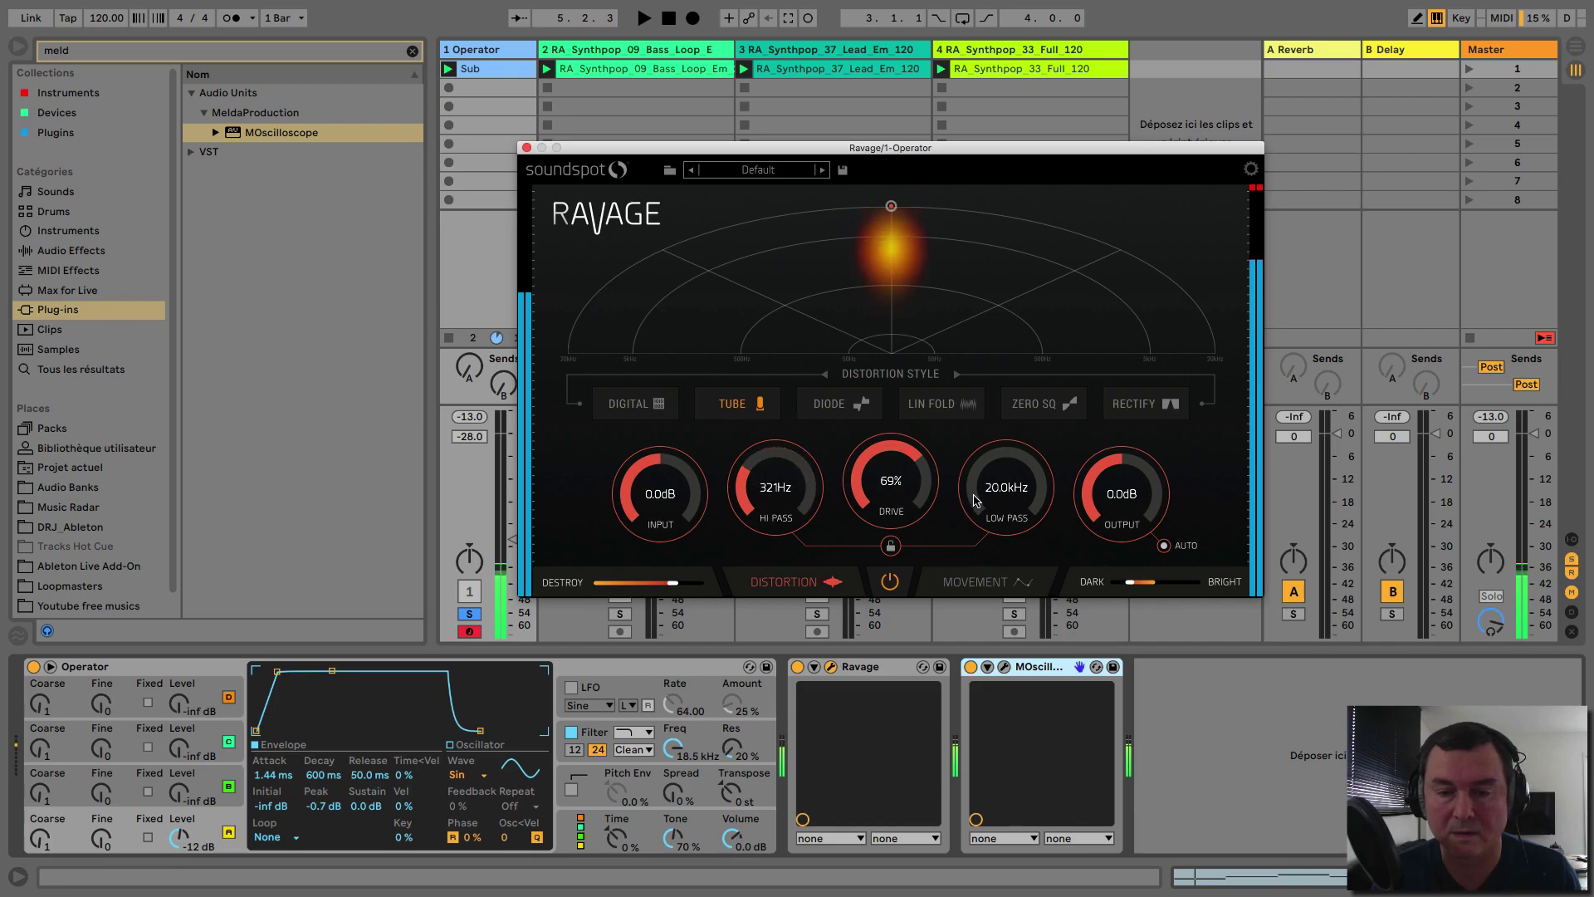
Set Low Pass to 2.5 kHz in Ravage's distortion section, keeping the radial display's node on the centre line
{"action": "left_click_drag", "start_coordinate": [1005, 461], "coordinate": [993, 644]}
{"action": "left_click_drag", "start_coordinate": [991, 480], "coordinate": [1034, 545]}
{"action": "mouse_move", "coordinate": [892, 206]}
{"action": "left_mouse_down"}
{"action": "mouse_move", "coordinate": [625, 303]}
{"action": "mouse_move", "coordinate": [1153, 261]}
{"action": "mouse_move", "coordinate": [726, 295]}
{"action": "mouse_move", "coordinate": [904, 249]}
{"action": "mouse_move", "coordinate": [830, 242]}
{"action": "mouse_move", "coordinate": [893, 249]}
{"action": "mouse_move", "coordinate": [892, 235]}
{"action": "left_mouse_up"}
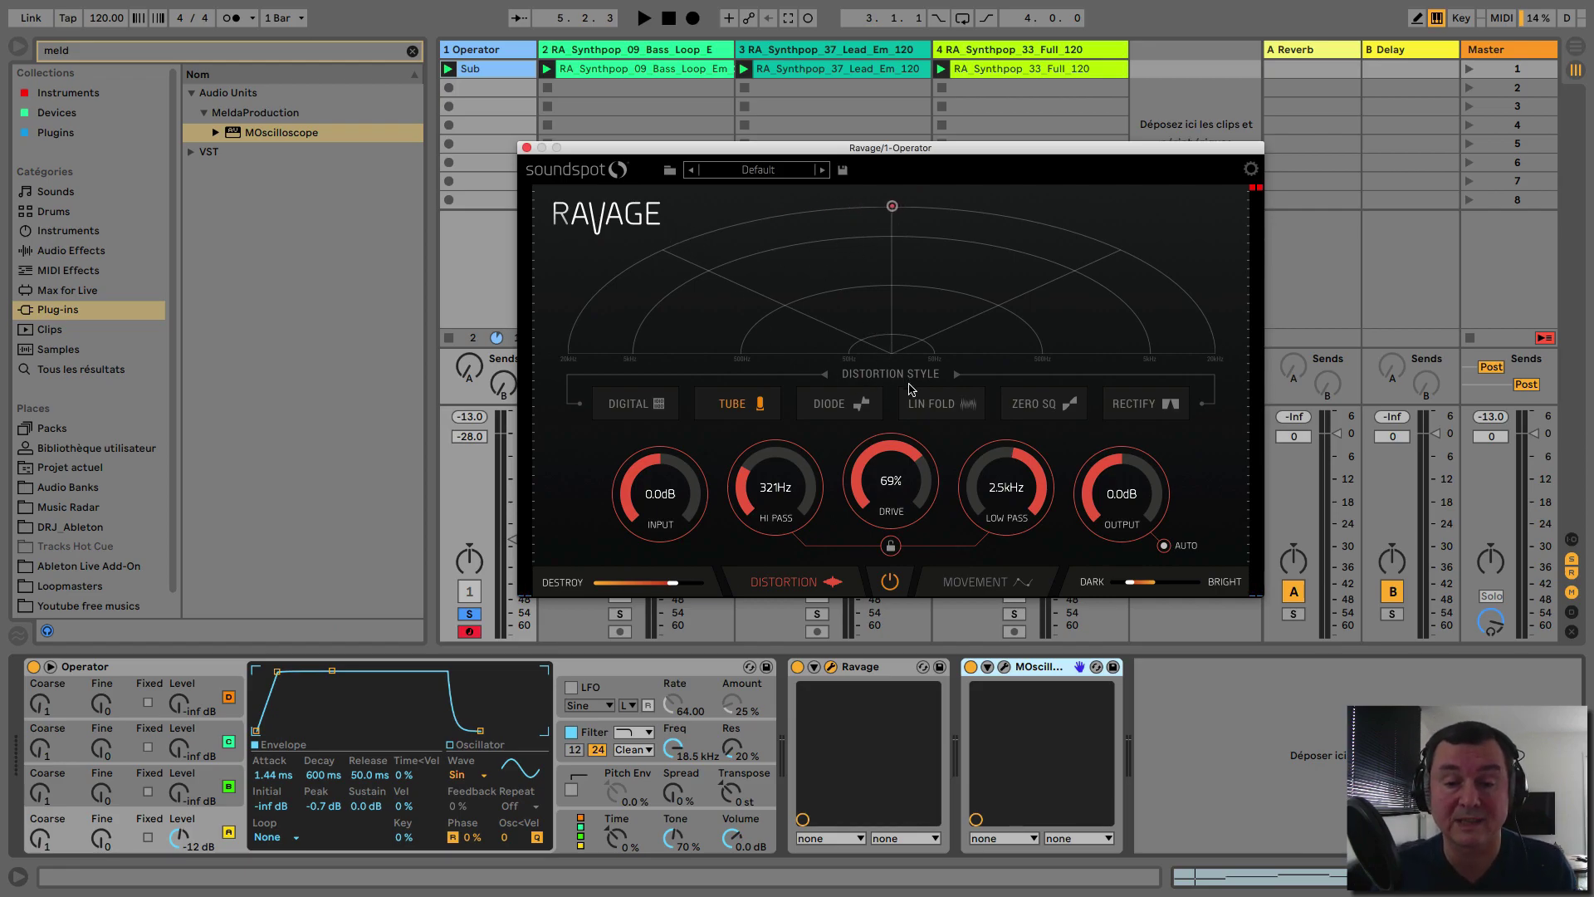
Open Ravage's Movement page and try a Square Wave shape for LFO 2 before setting it to Triangle Wave
{"action": "left_click", "coordinate": [976, 582]}
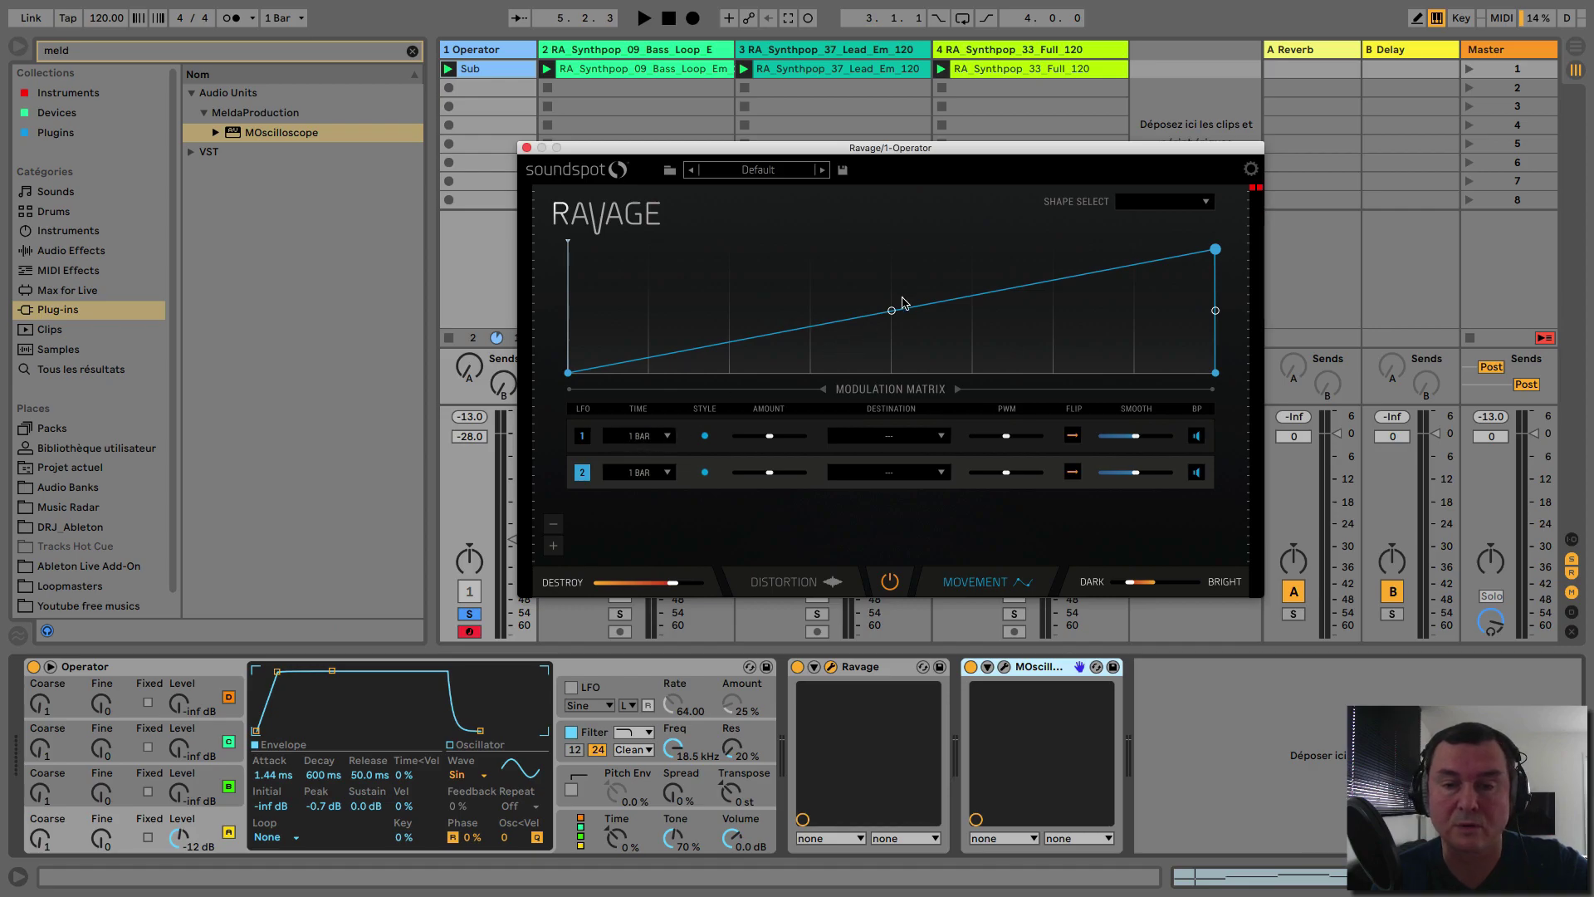
{"action": "left_click", "coordinate": [1171, 204]}
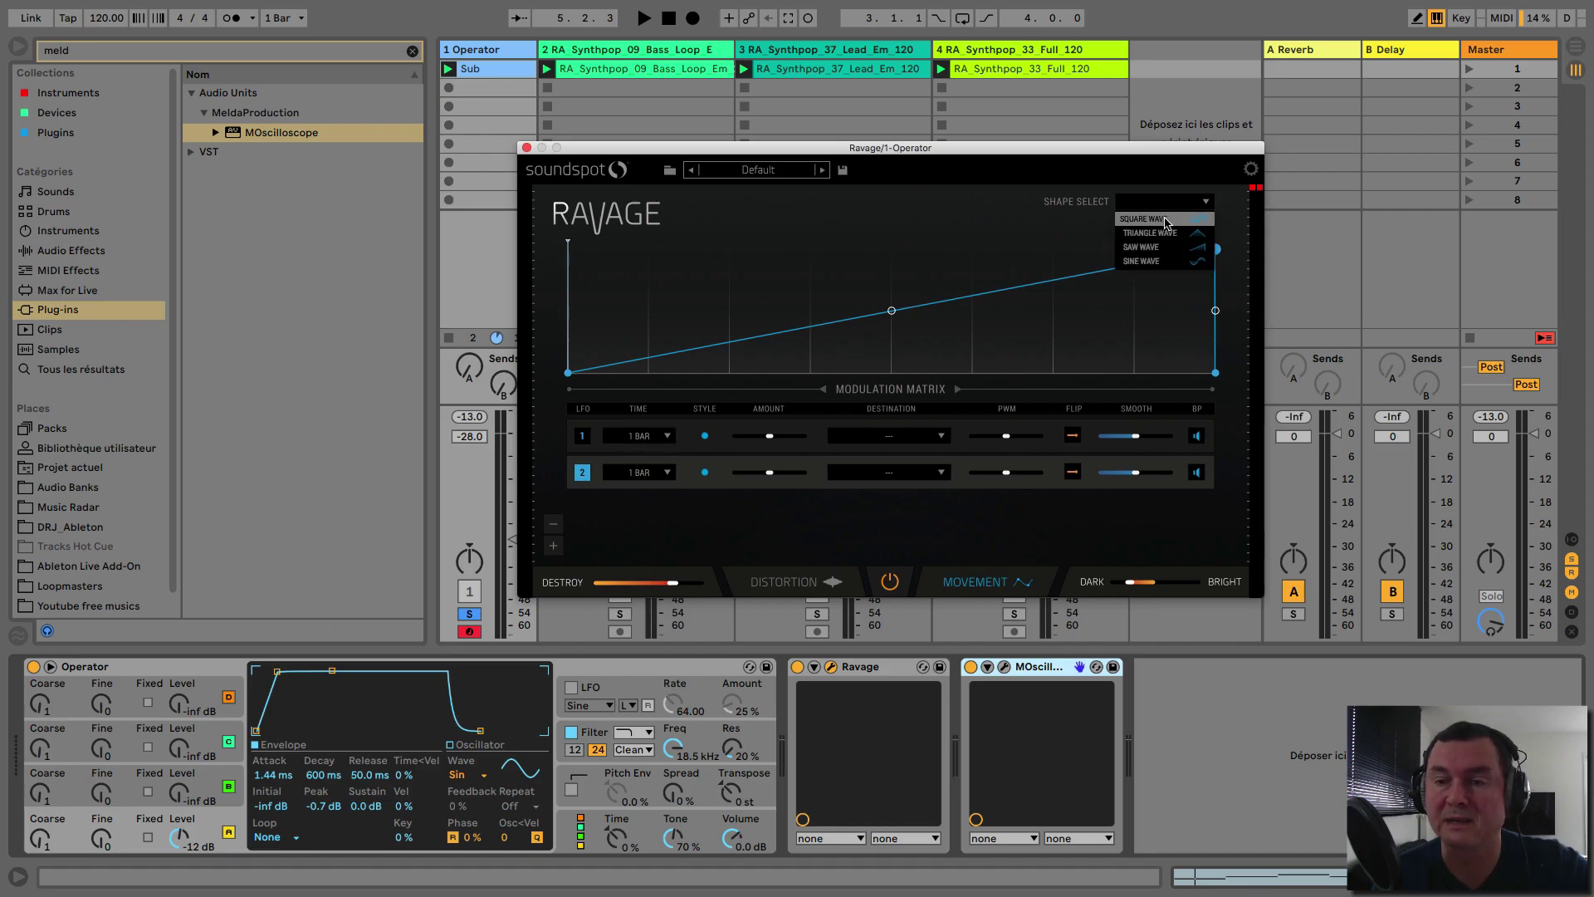
{"action": "left_click", "coordinate": [1204, 218]}
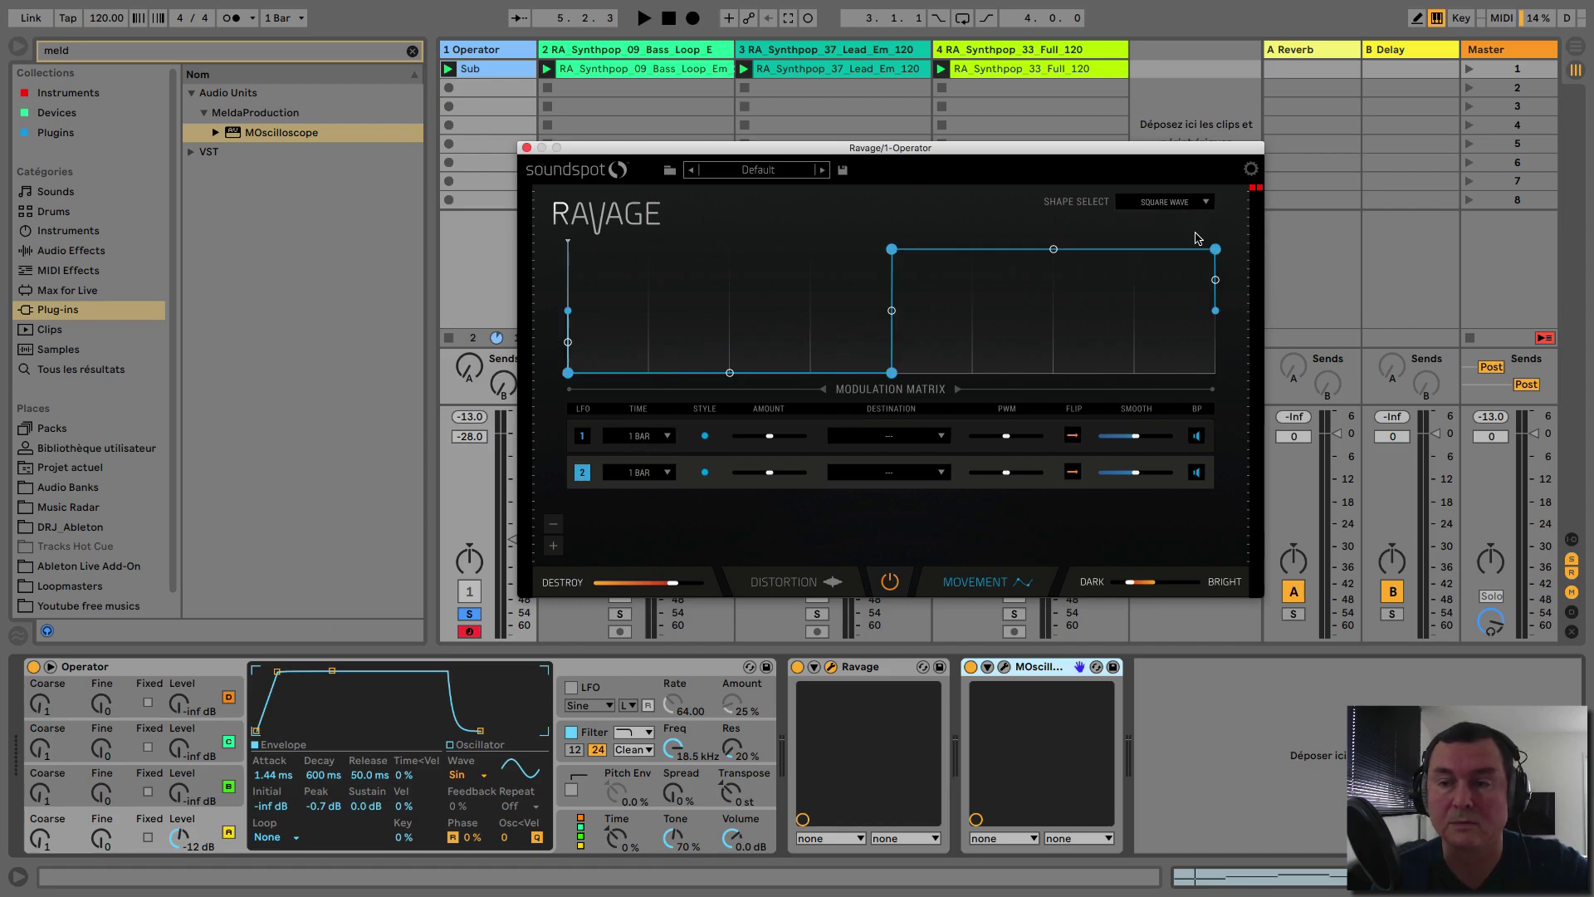
{"action": "left_click", "coordinate": [1210, 207]}
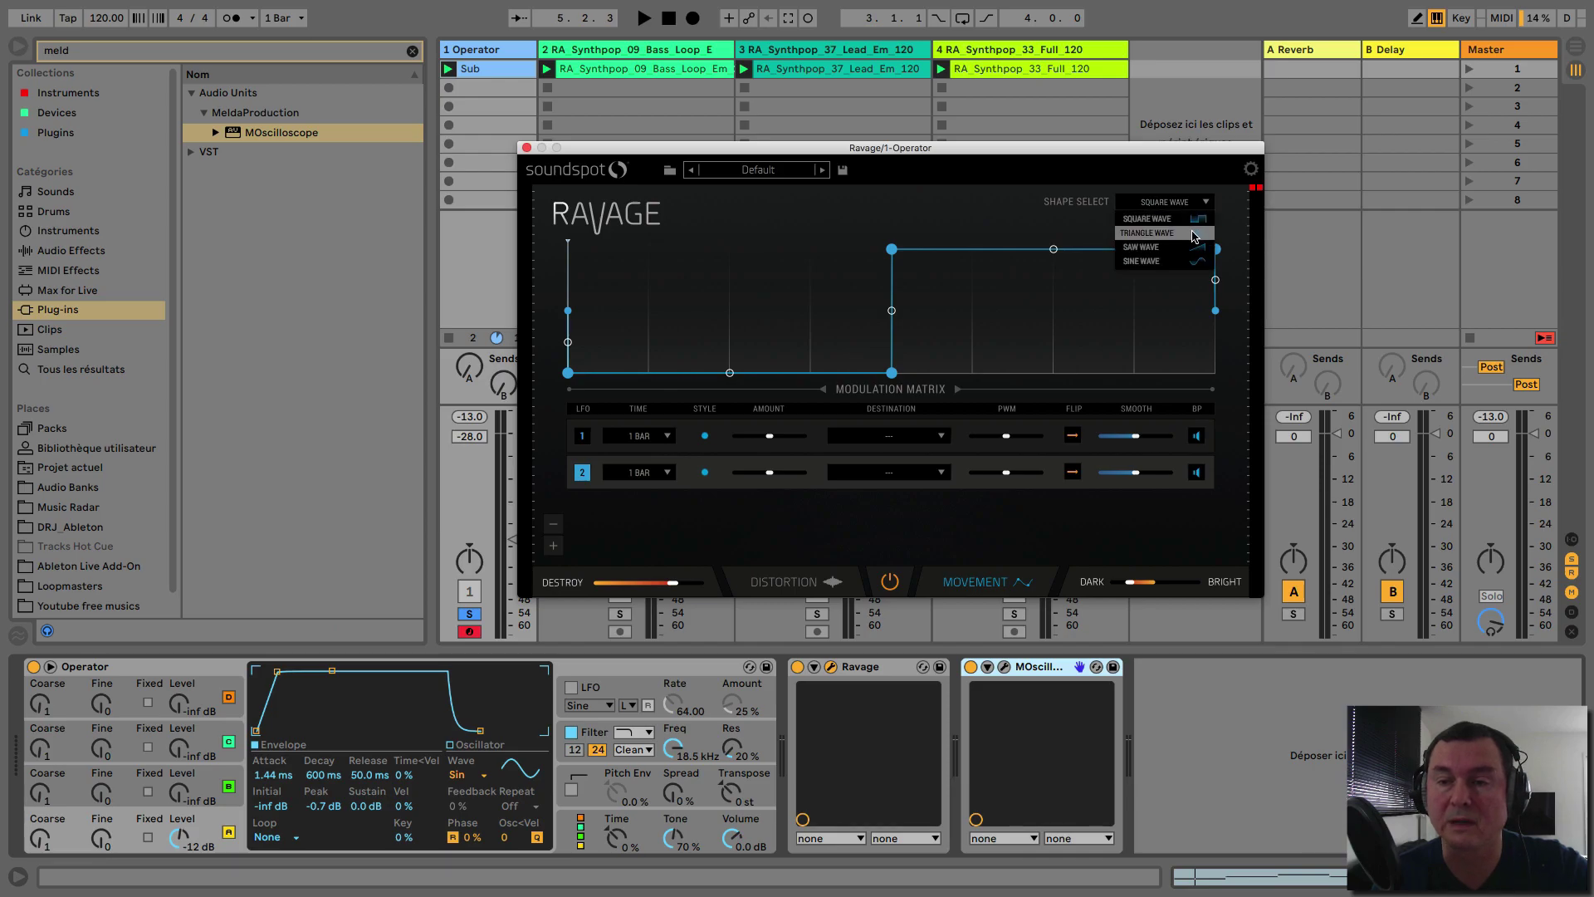
{"action": "key", "text": "Return"}
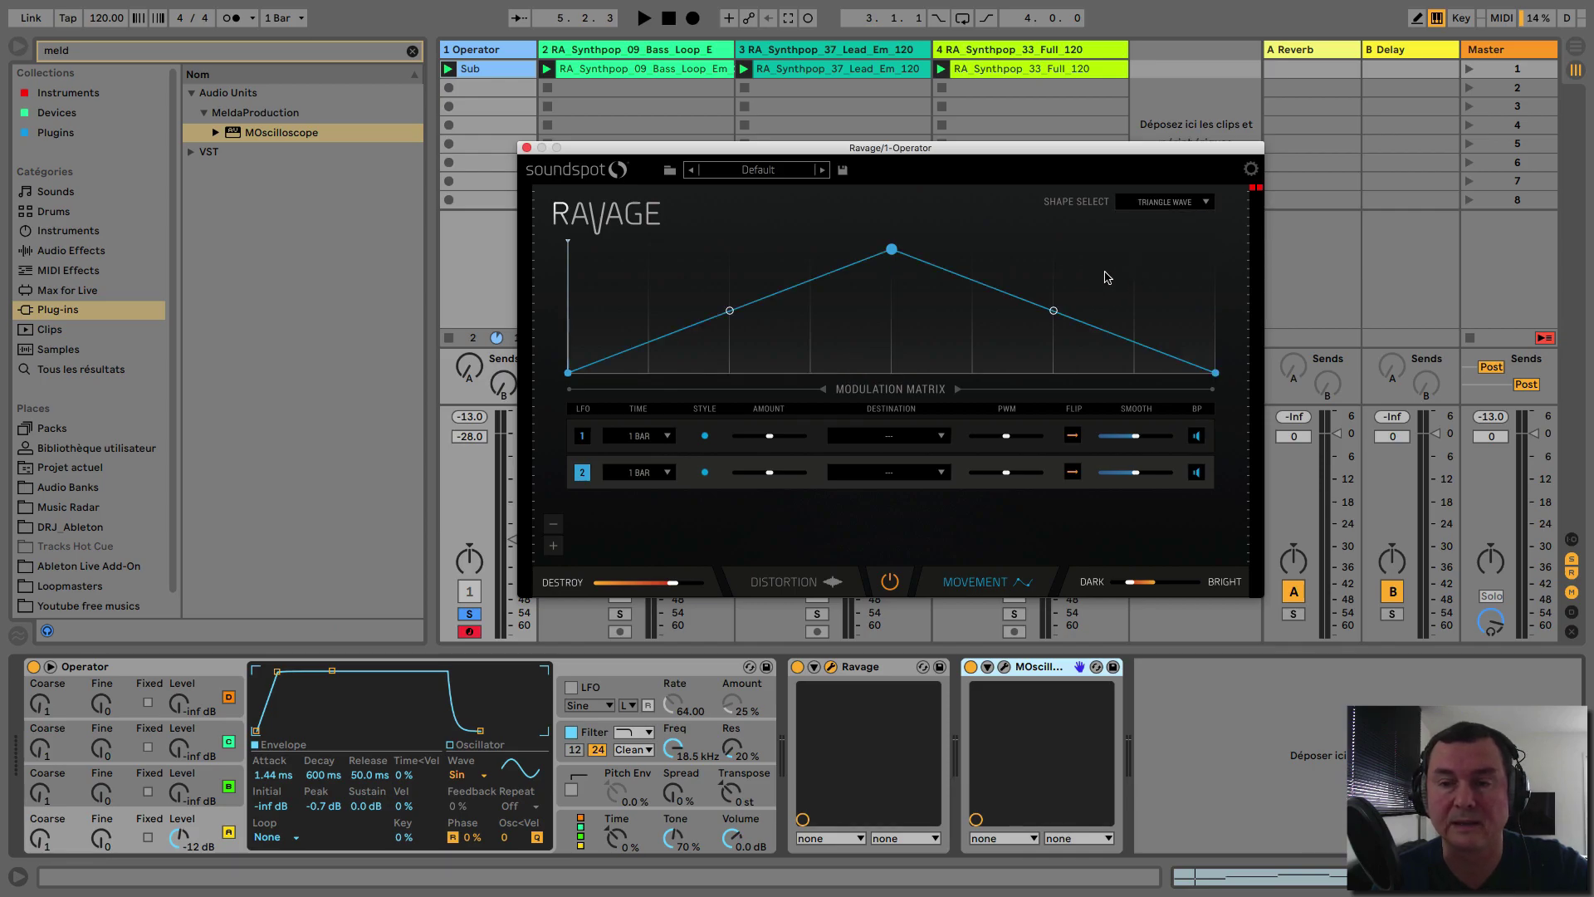
Set up LFO 1 with a 1 BAR time, an amount raised close to maximum, and Drive as the destination
{"action": "left_click", "coordinate": [582, 436]}
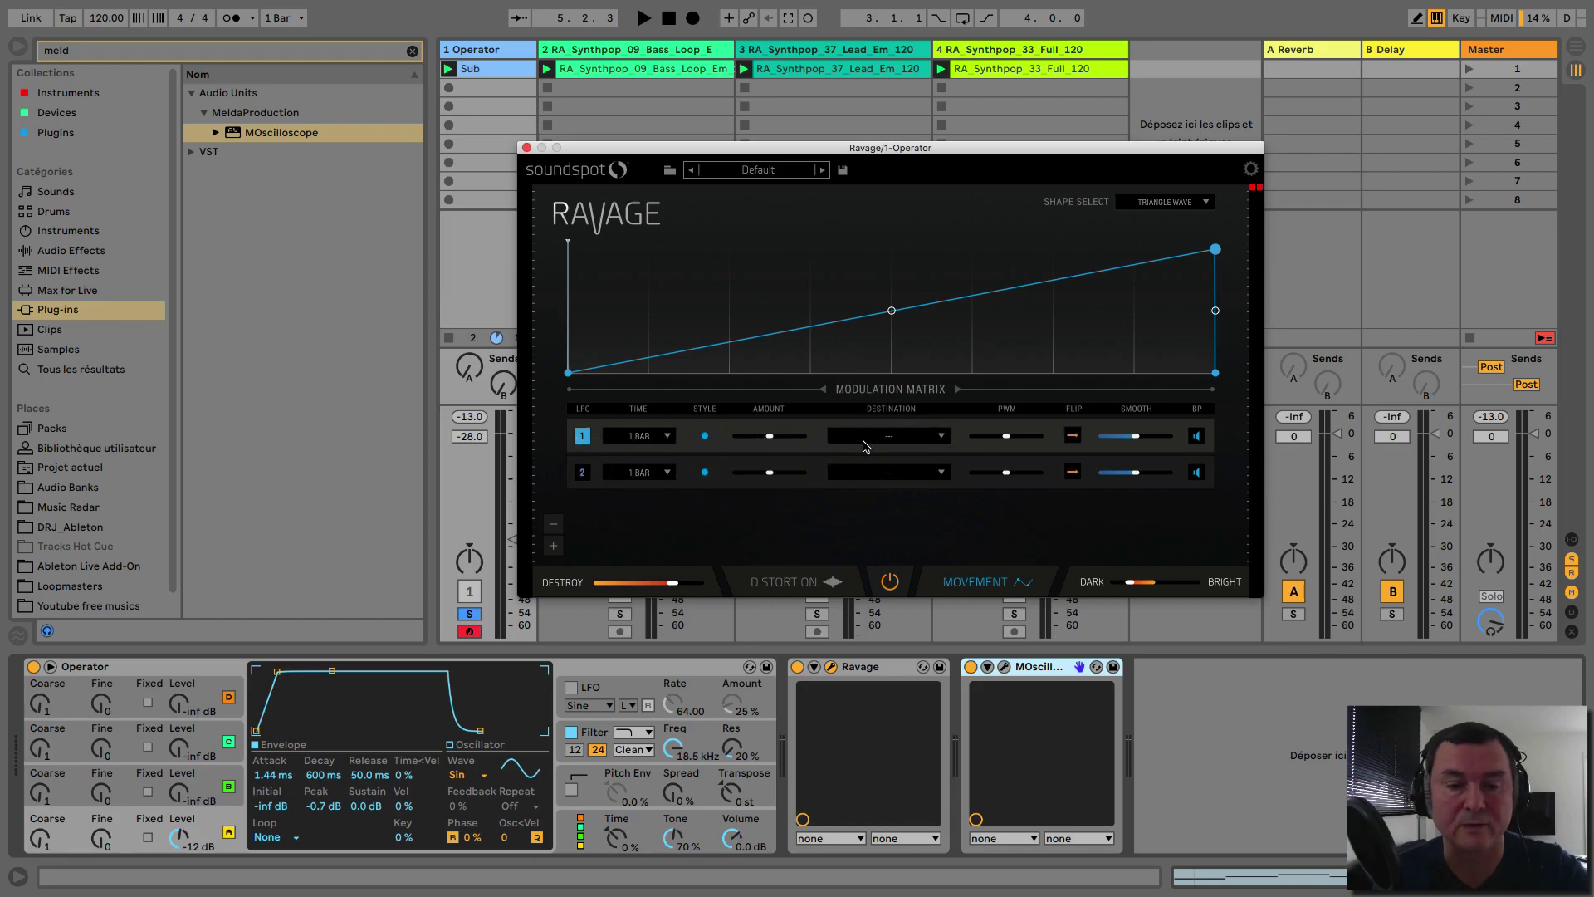
{"action": "left_click", "coordinate": [667, 437]}
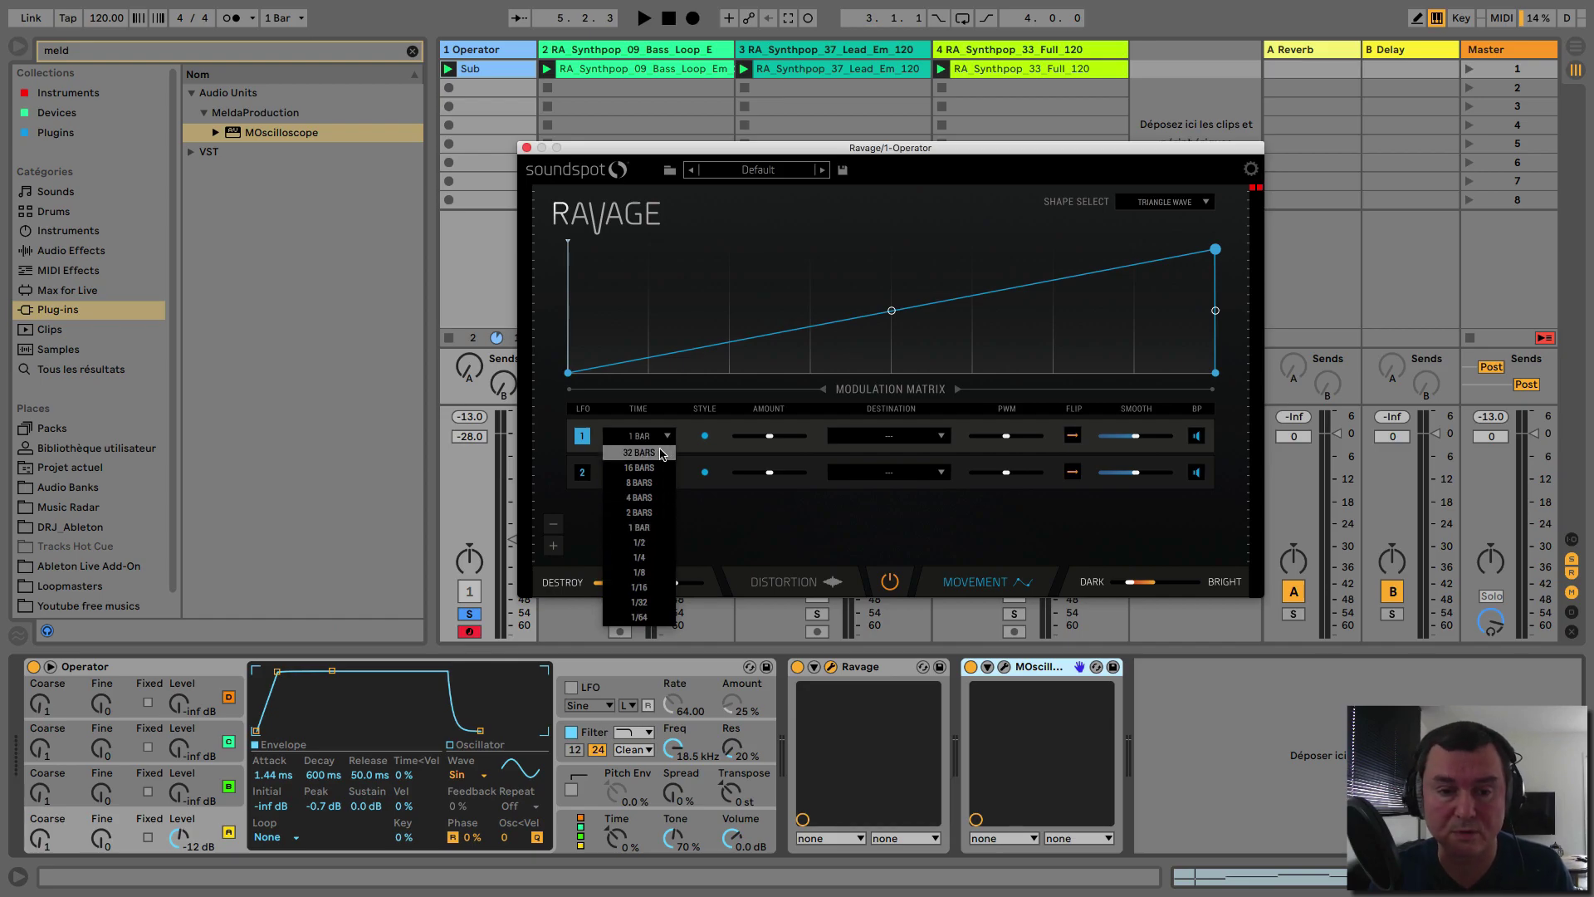
{"action": "left_click", "coordinate": [657, 527]}
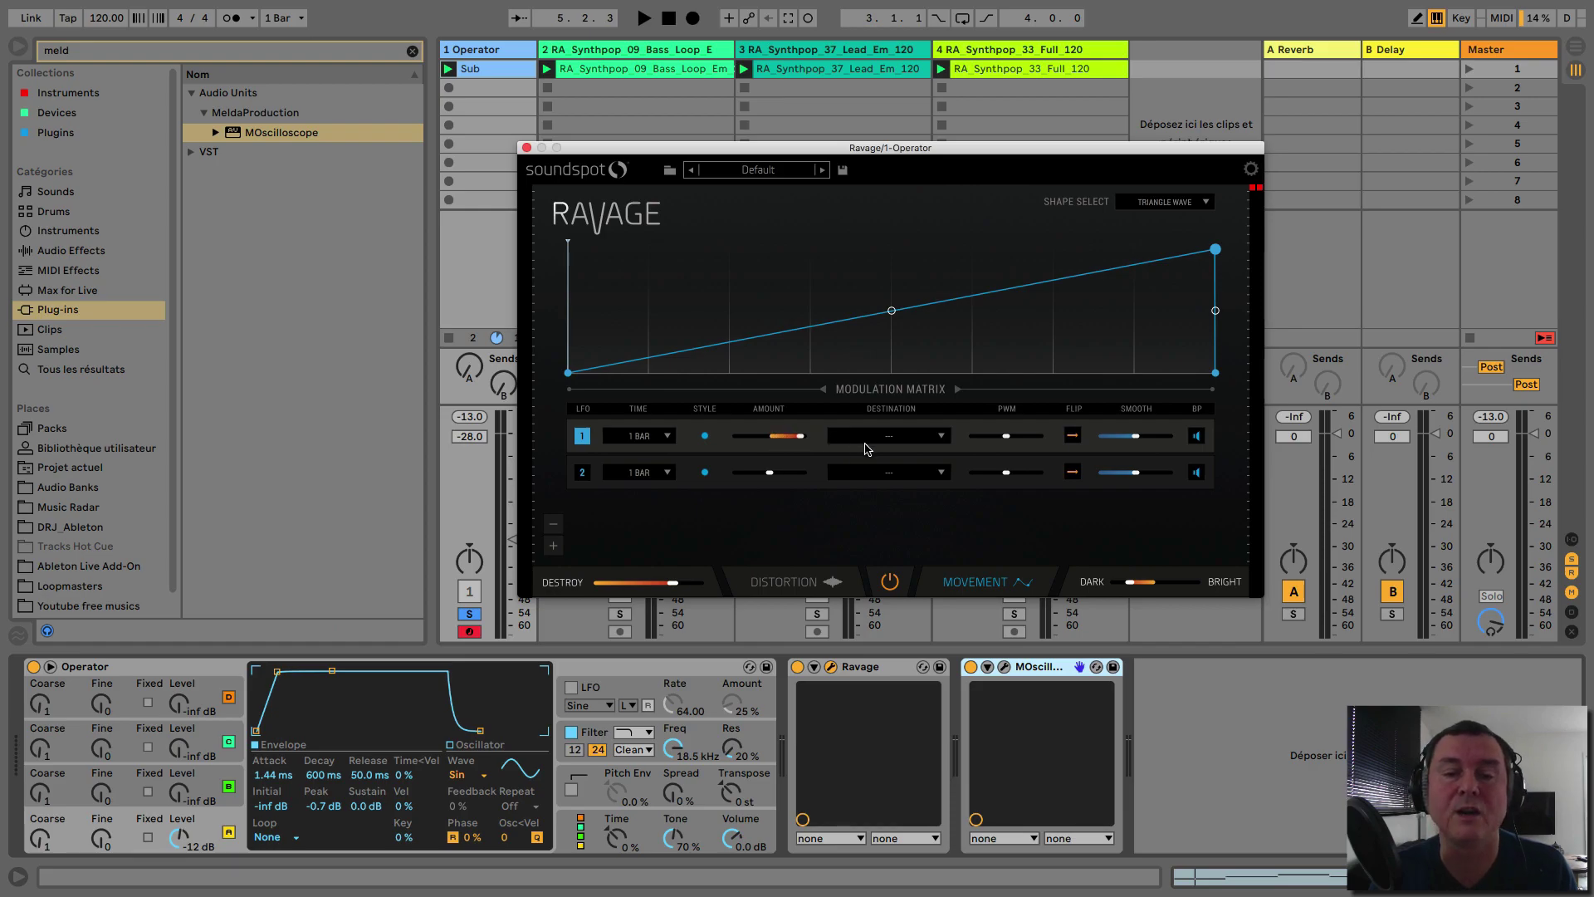
{"action": "left_click", "coordinate": [928, 438]}
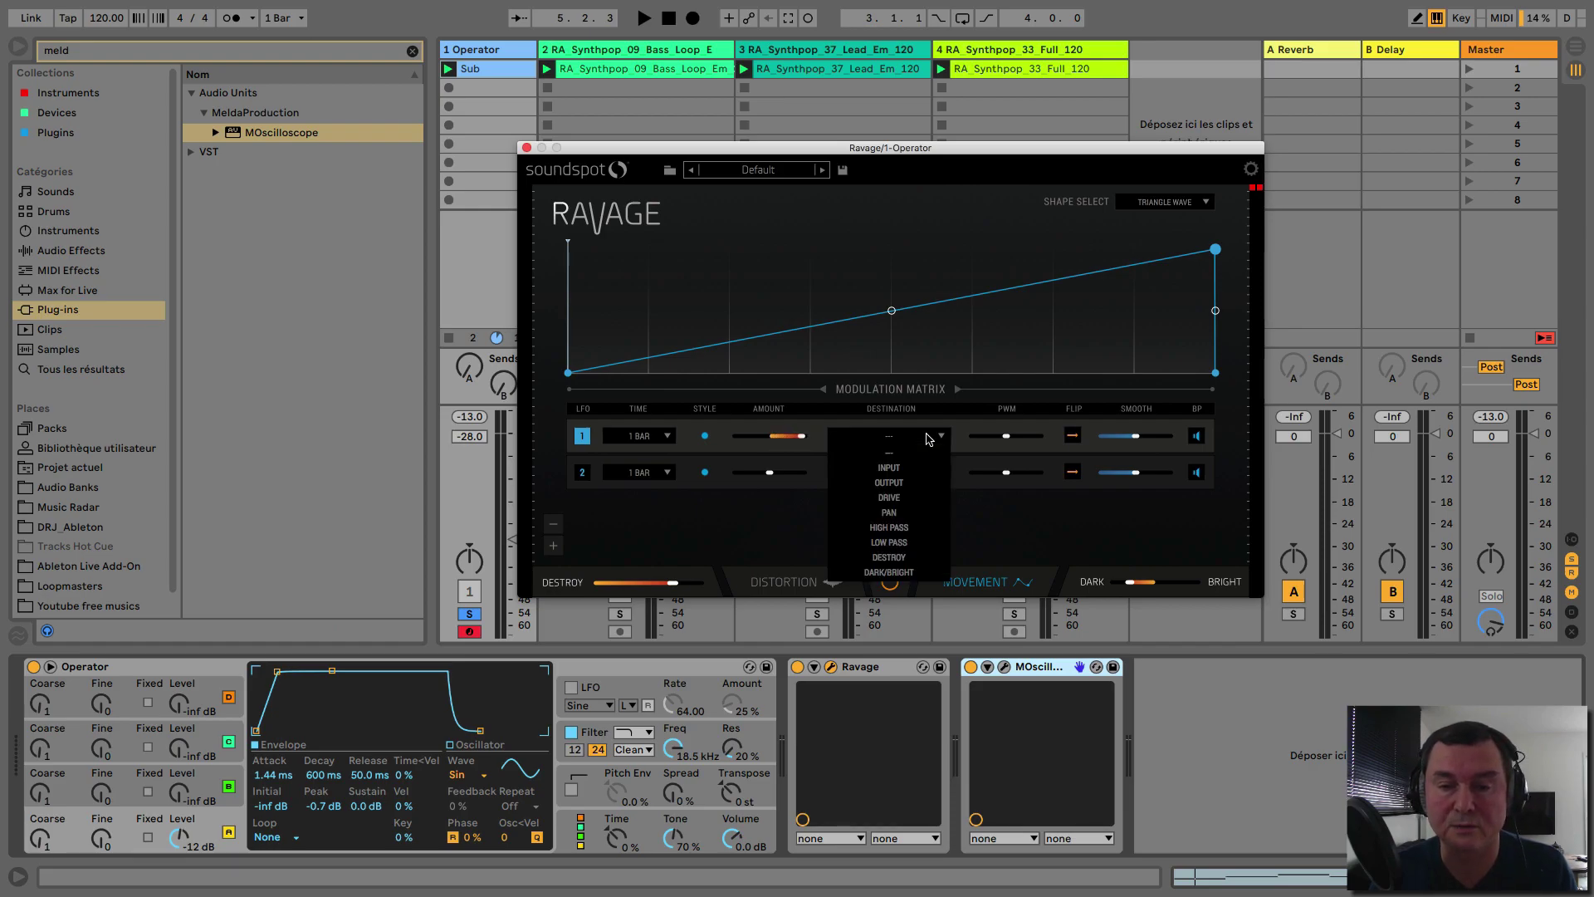
{"action": "left_click", "coordinate": [905, 498]}
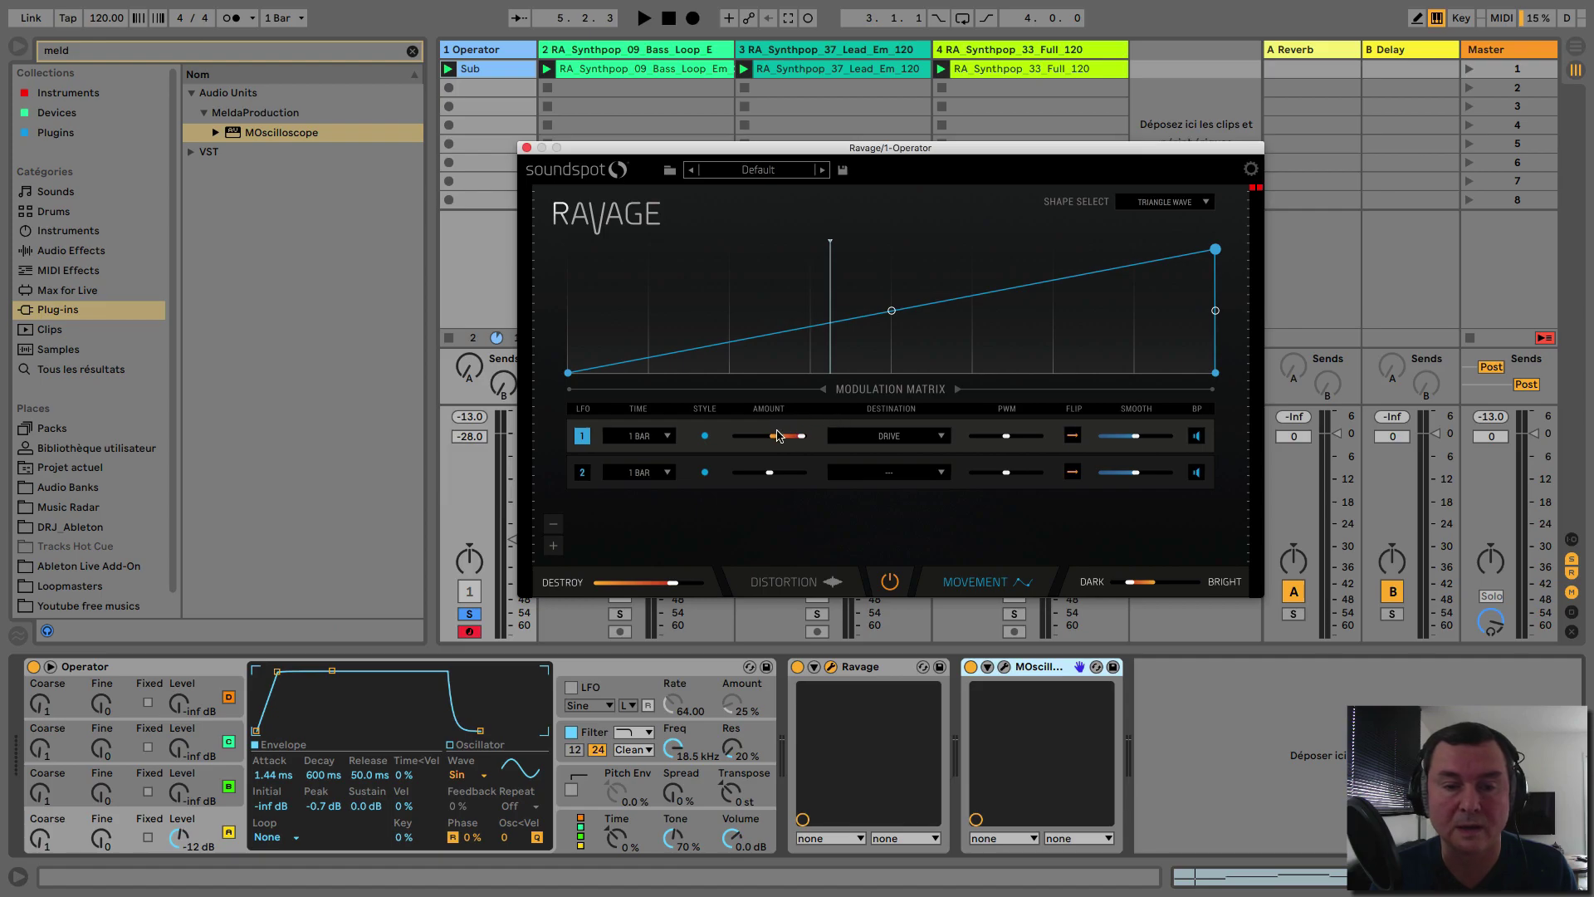
Cycle LFO 1's Style through its alternative playback modes and back to the single-dot mode
{"action": "left_click", "coordinate": [706, 436]}
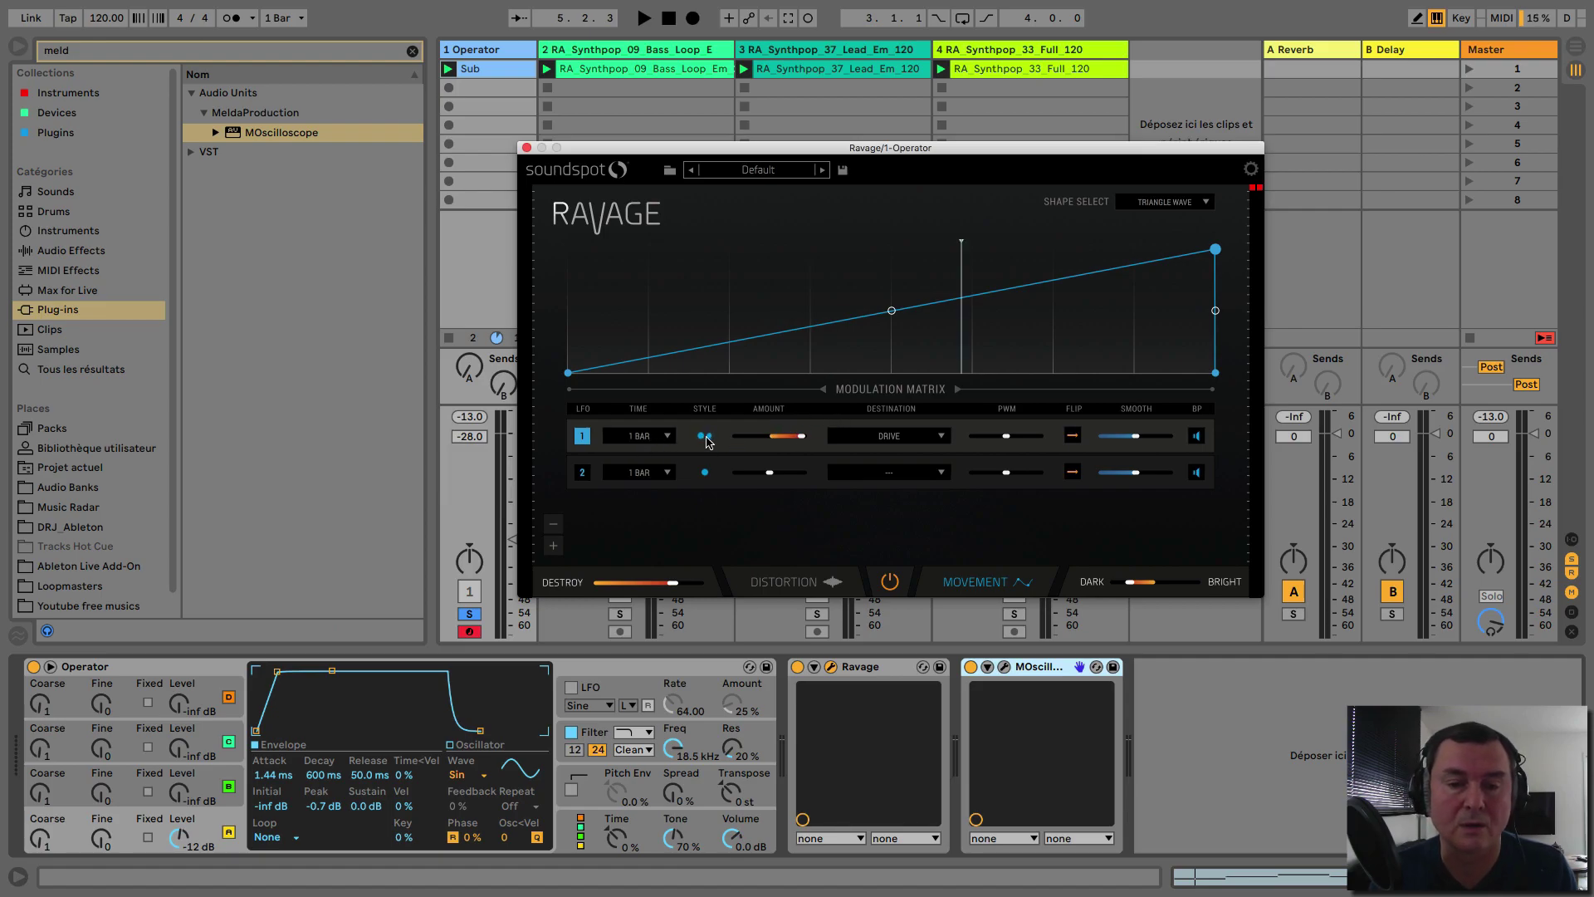
{"action": "left_click", "coordinate": [707, 438]}
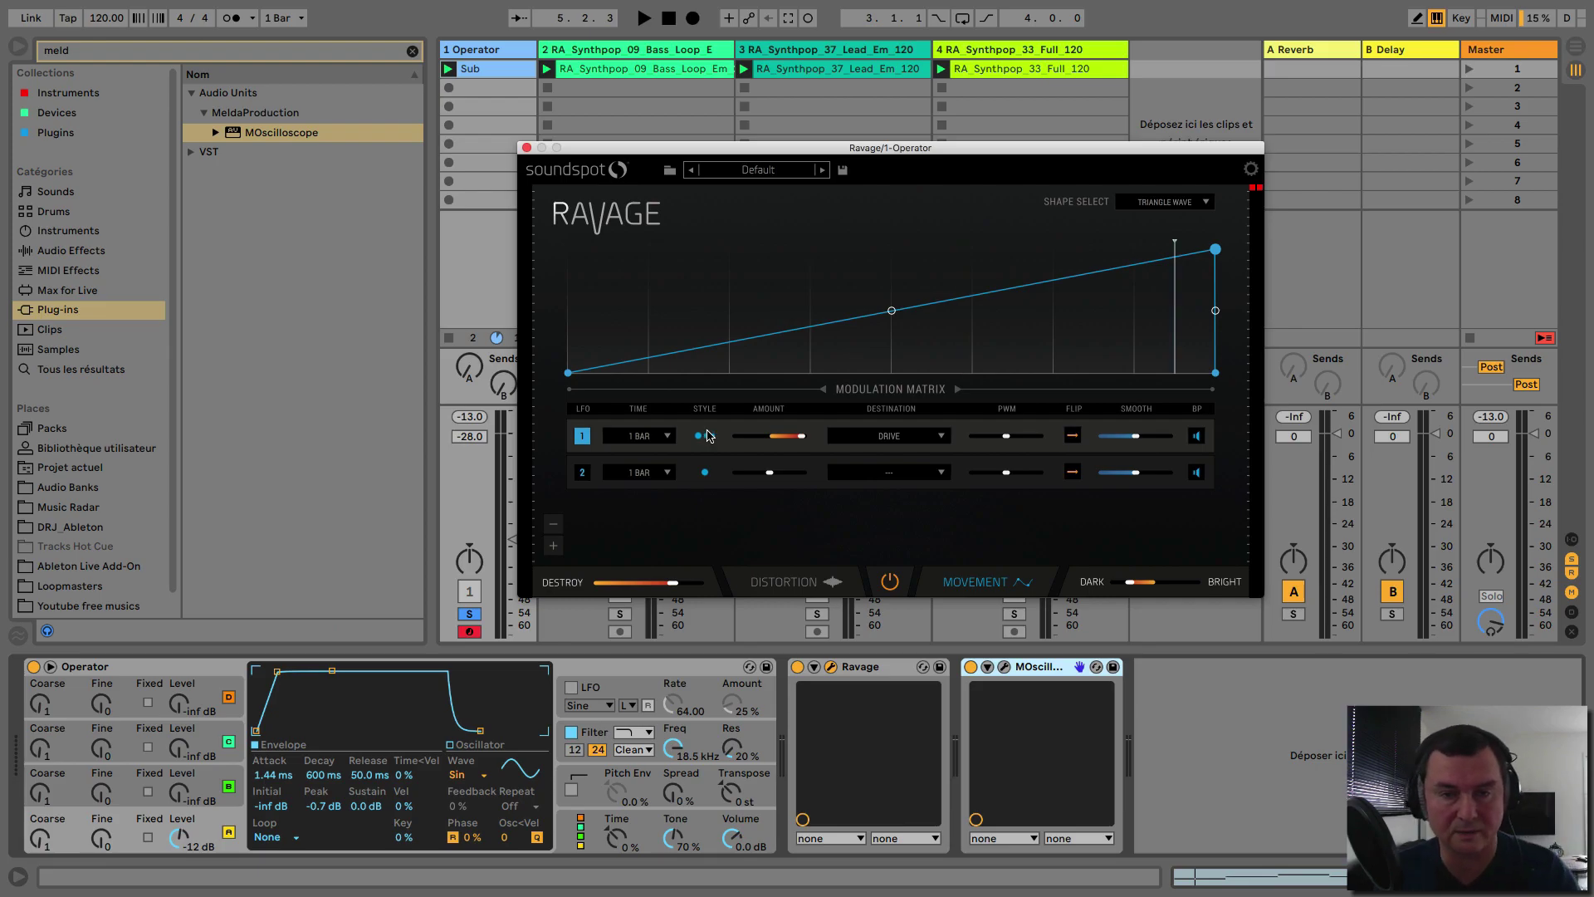
{"action": "left_click", "coordinate": [703, 439]}
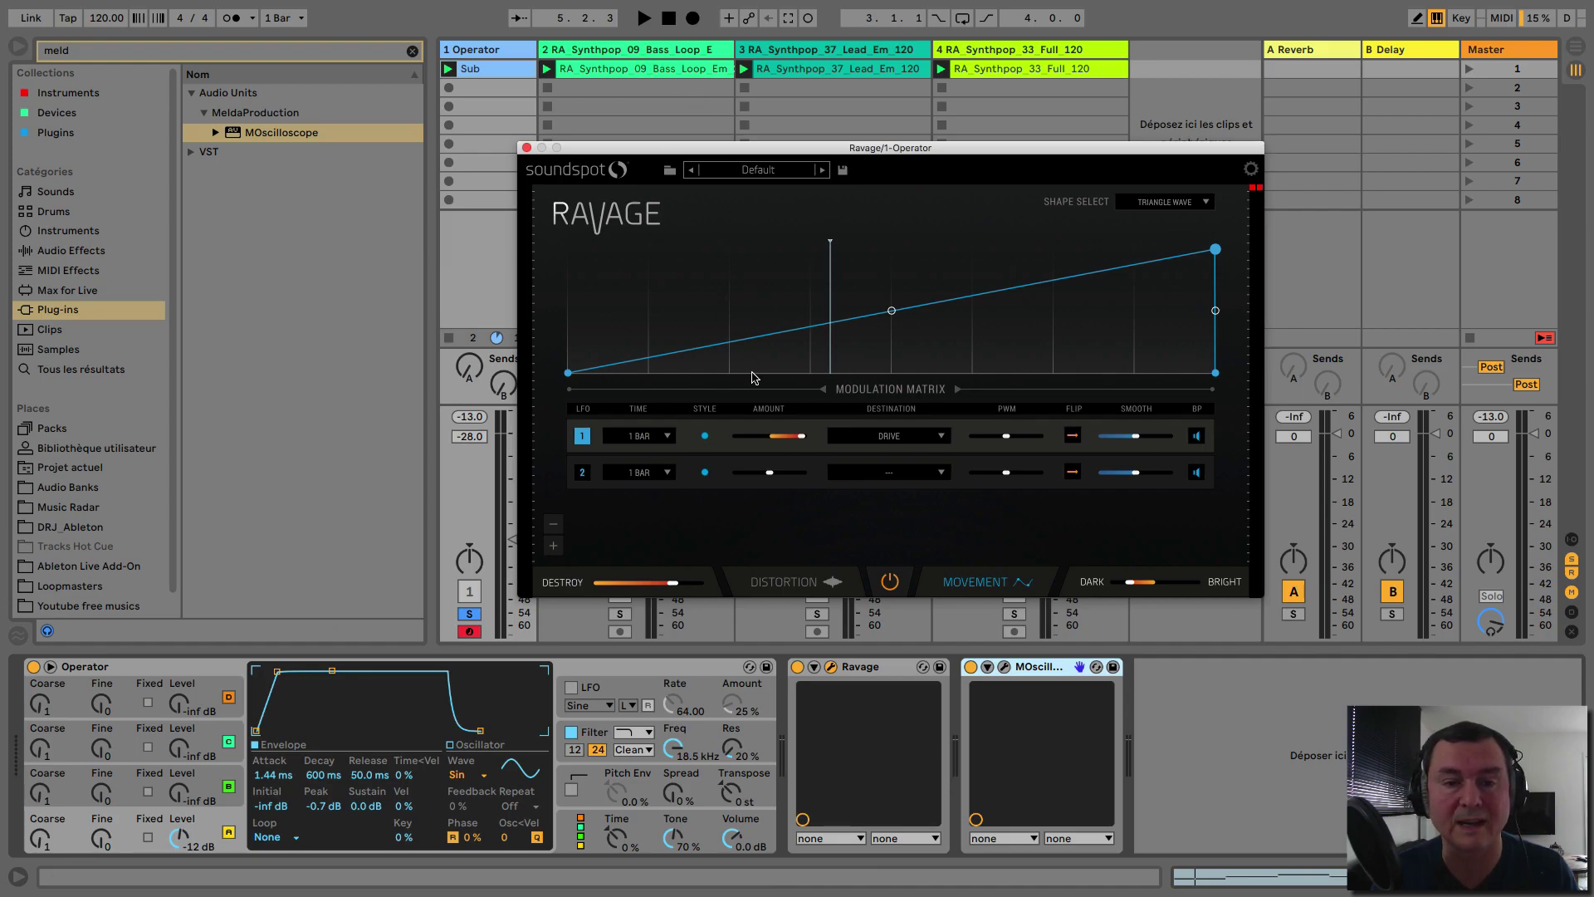
Audition LFO 1's Drive modulation with the transport running, moving the Ravage window slightly and toggling LFO 1's Flip
{"action": "key", "text": "space"}
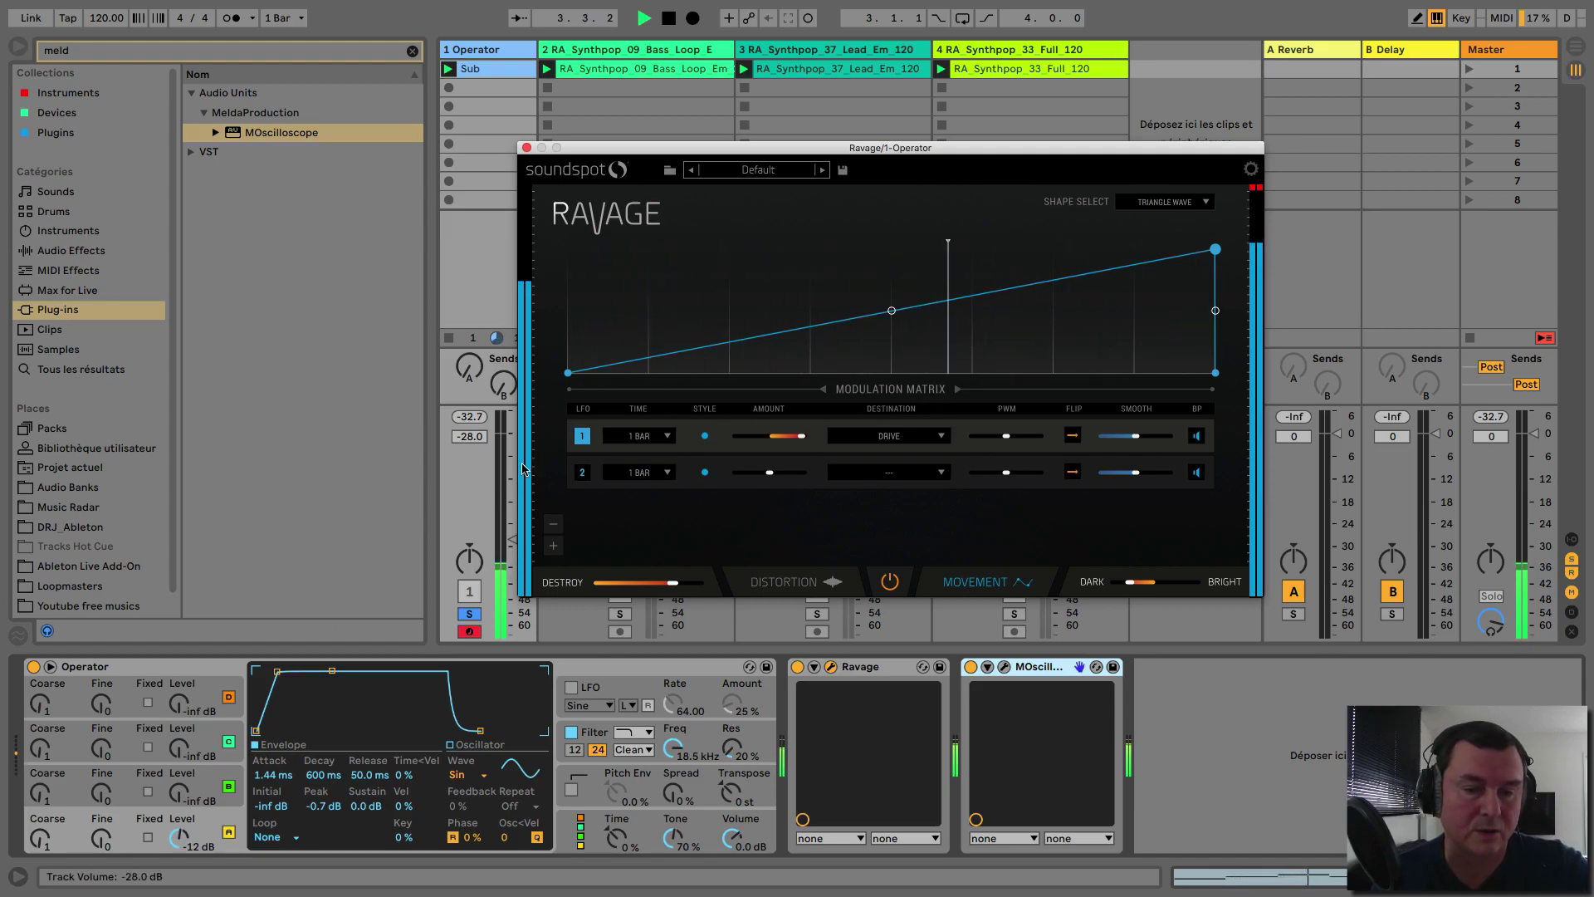
{"action": "left_click_drag", "start_coordinate": [609, 170], "coordinate": [661, 142]}
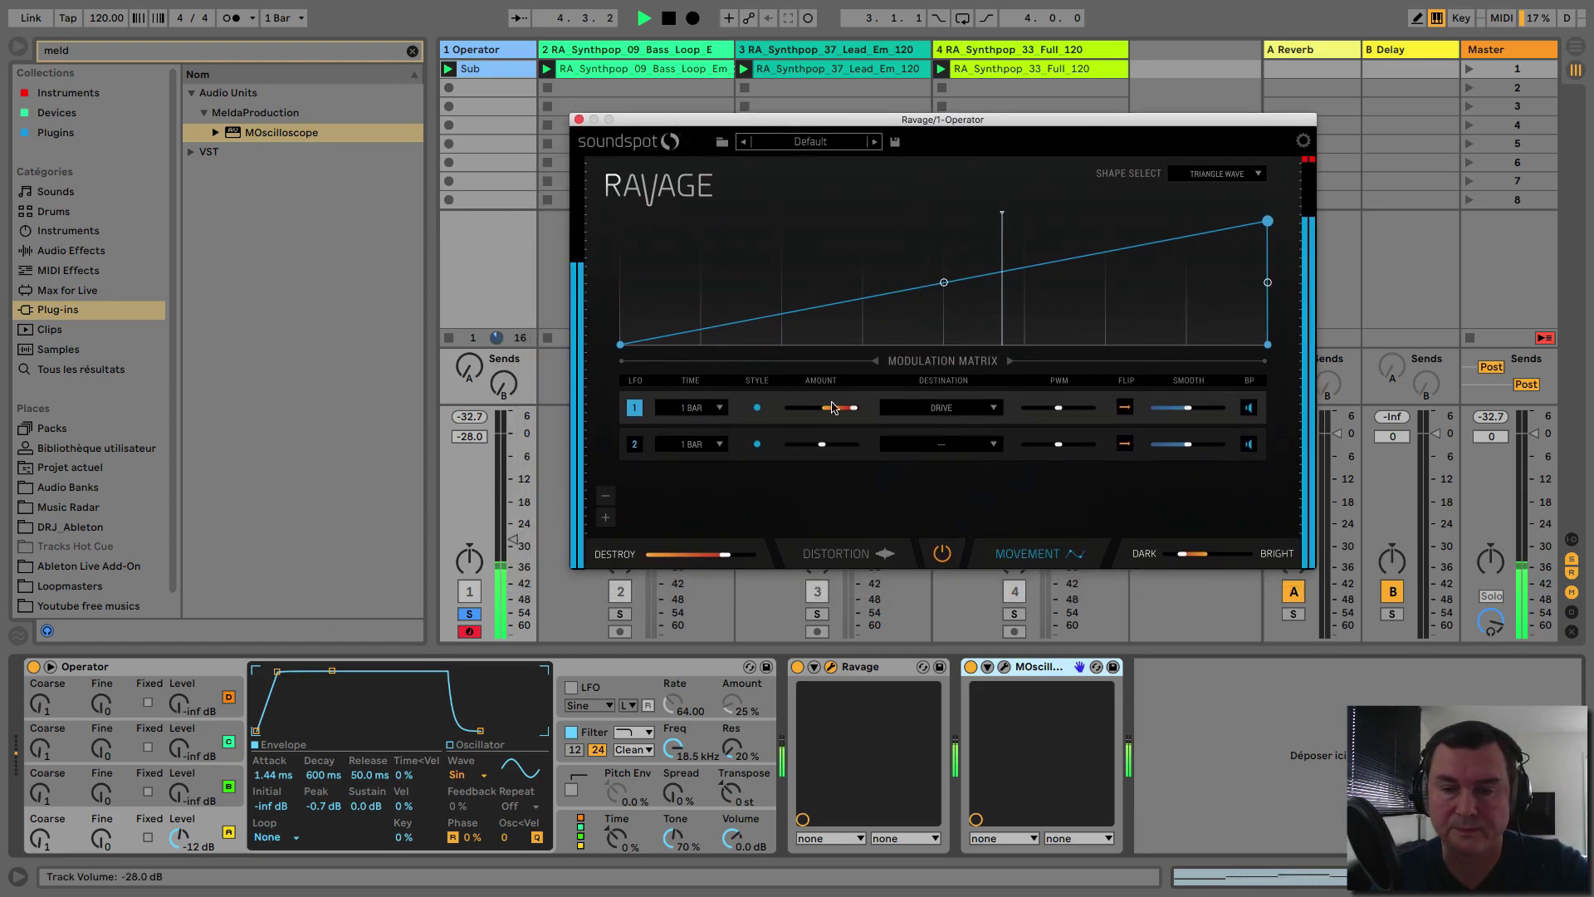
{"action": "left_click", "coordinate": [1126, 408]}
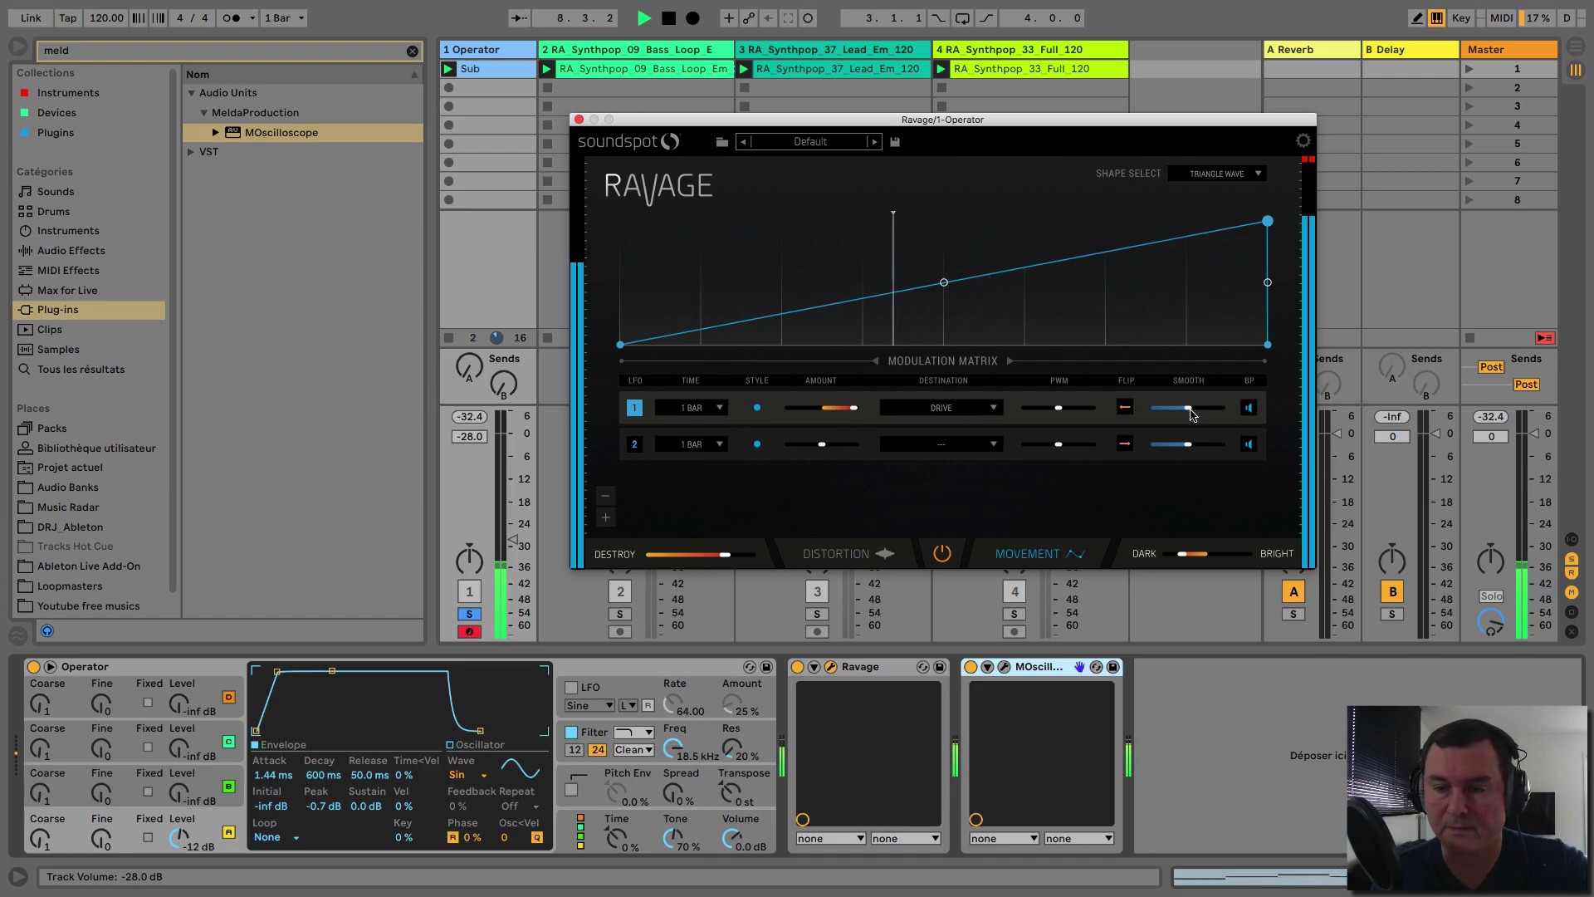
{"action": "key", "text": "space"}
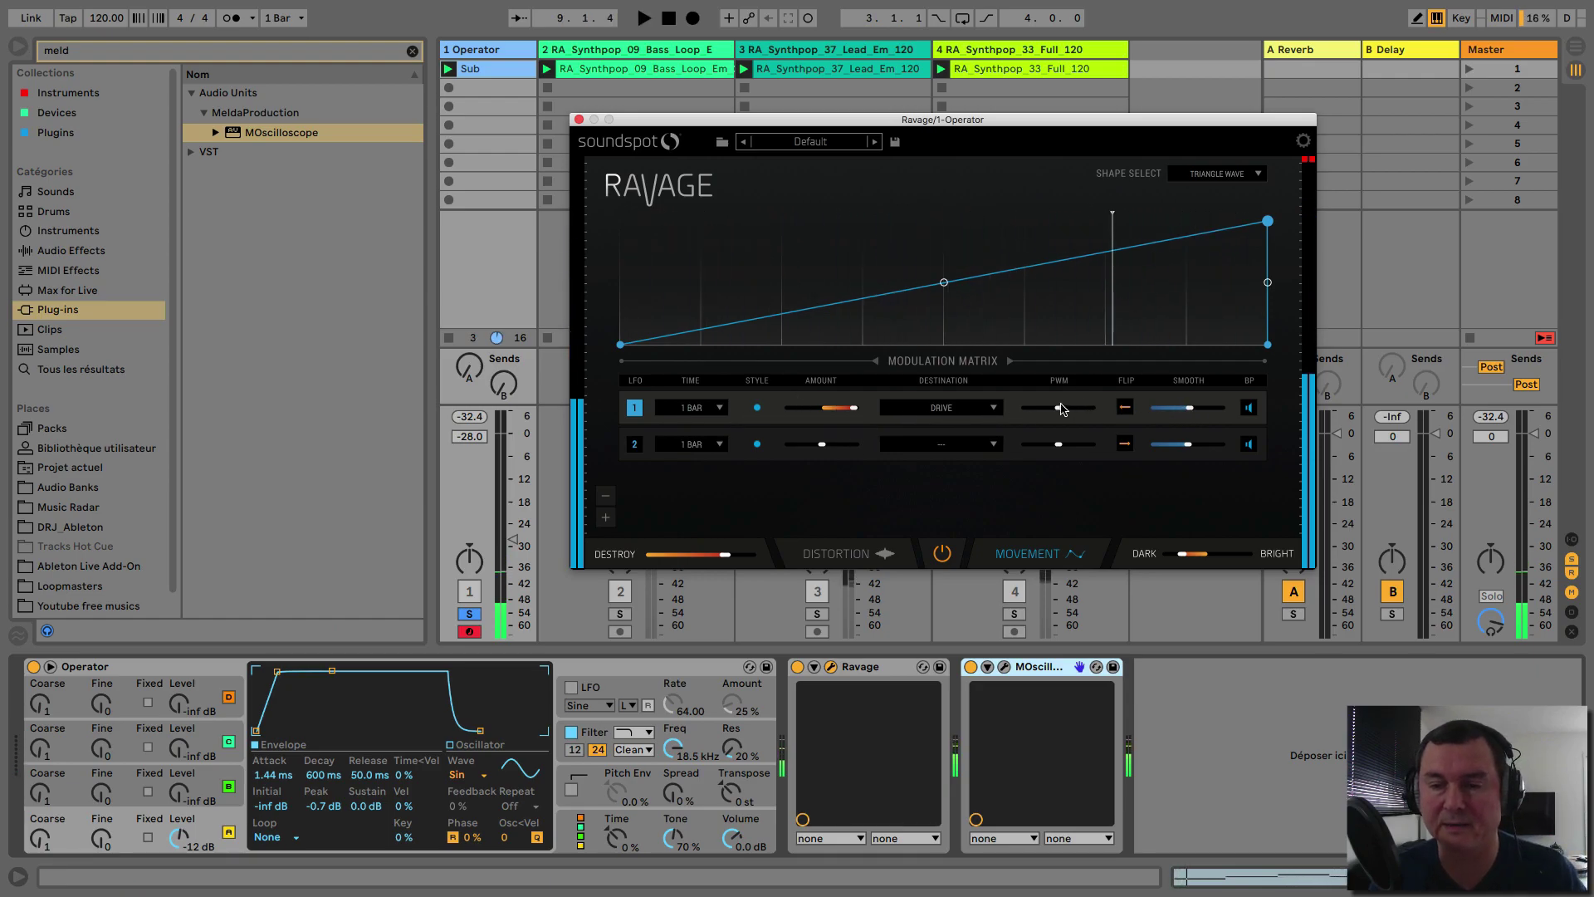
Toggle LFO 1's Flip back and raise its Smooth amount slightly during a short playback
{"action": "left_click", "coordinate": [1126, 409]}
{"action": "key", "text": "space"}
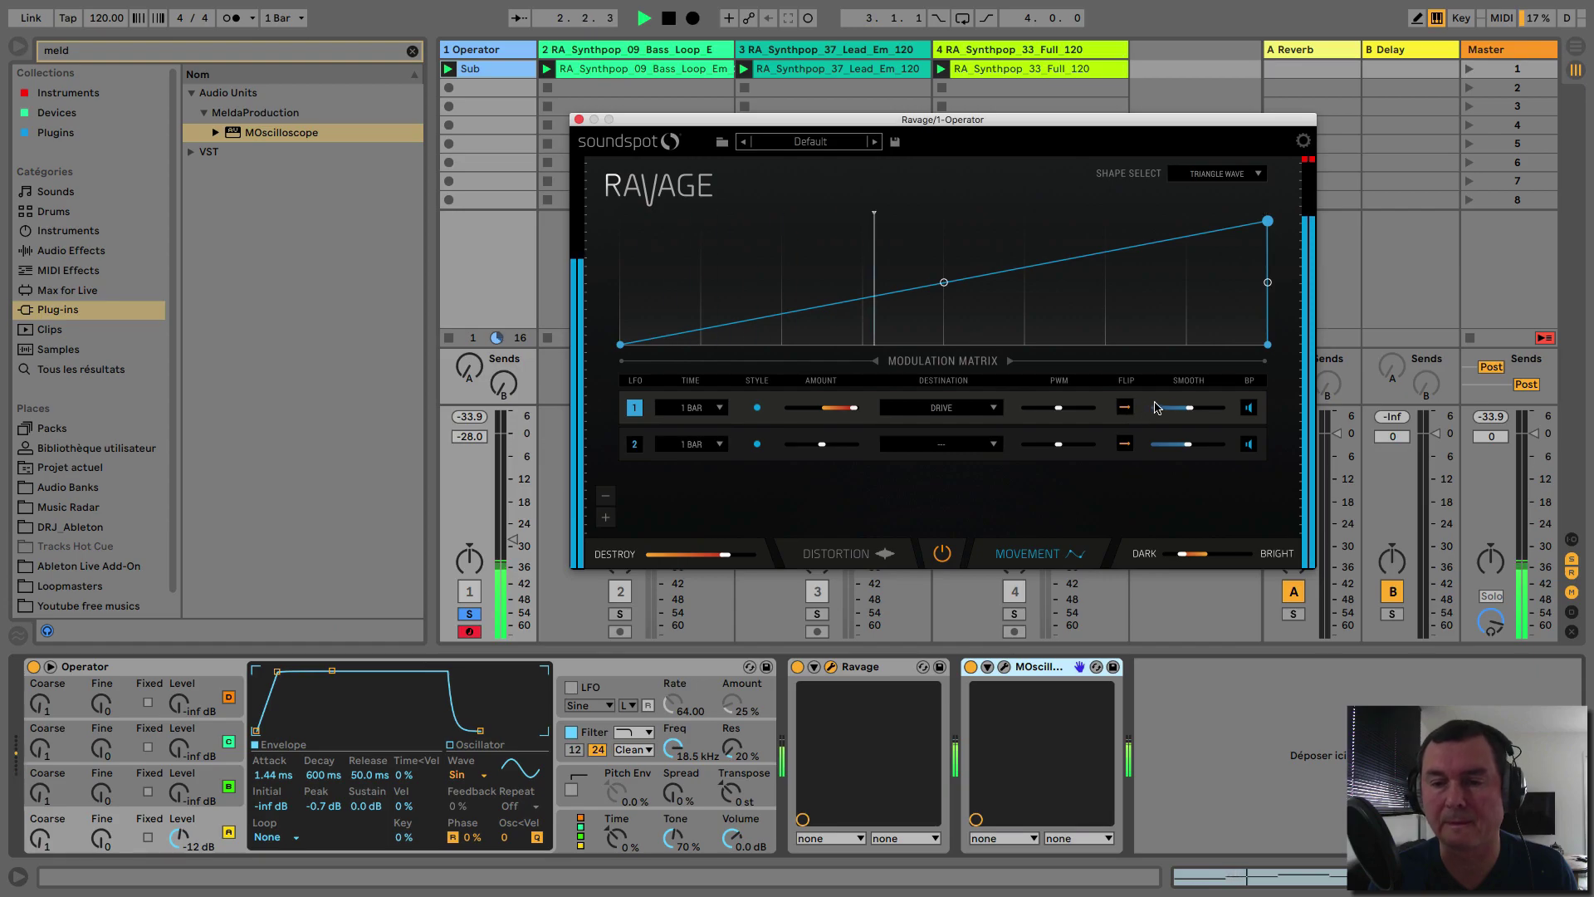
{"action": "key", "text": "space"}
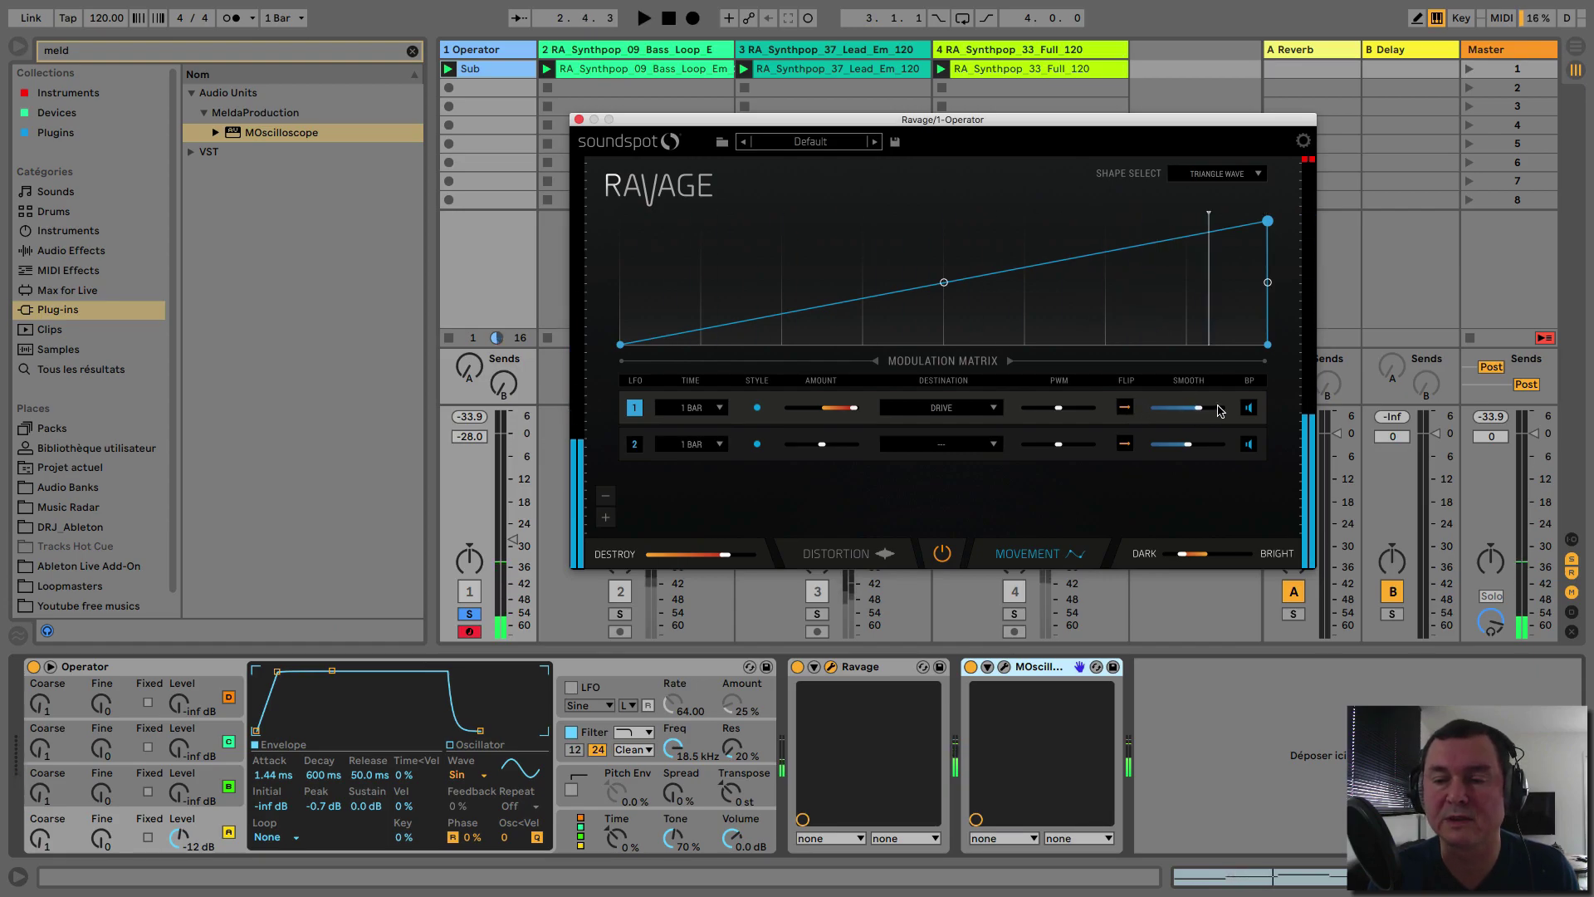
Add two points to LFO 1's ramp, one low near the start and one at full height before the middle
{"action": "left_click", "coordinate": [1224, 176]}
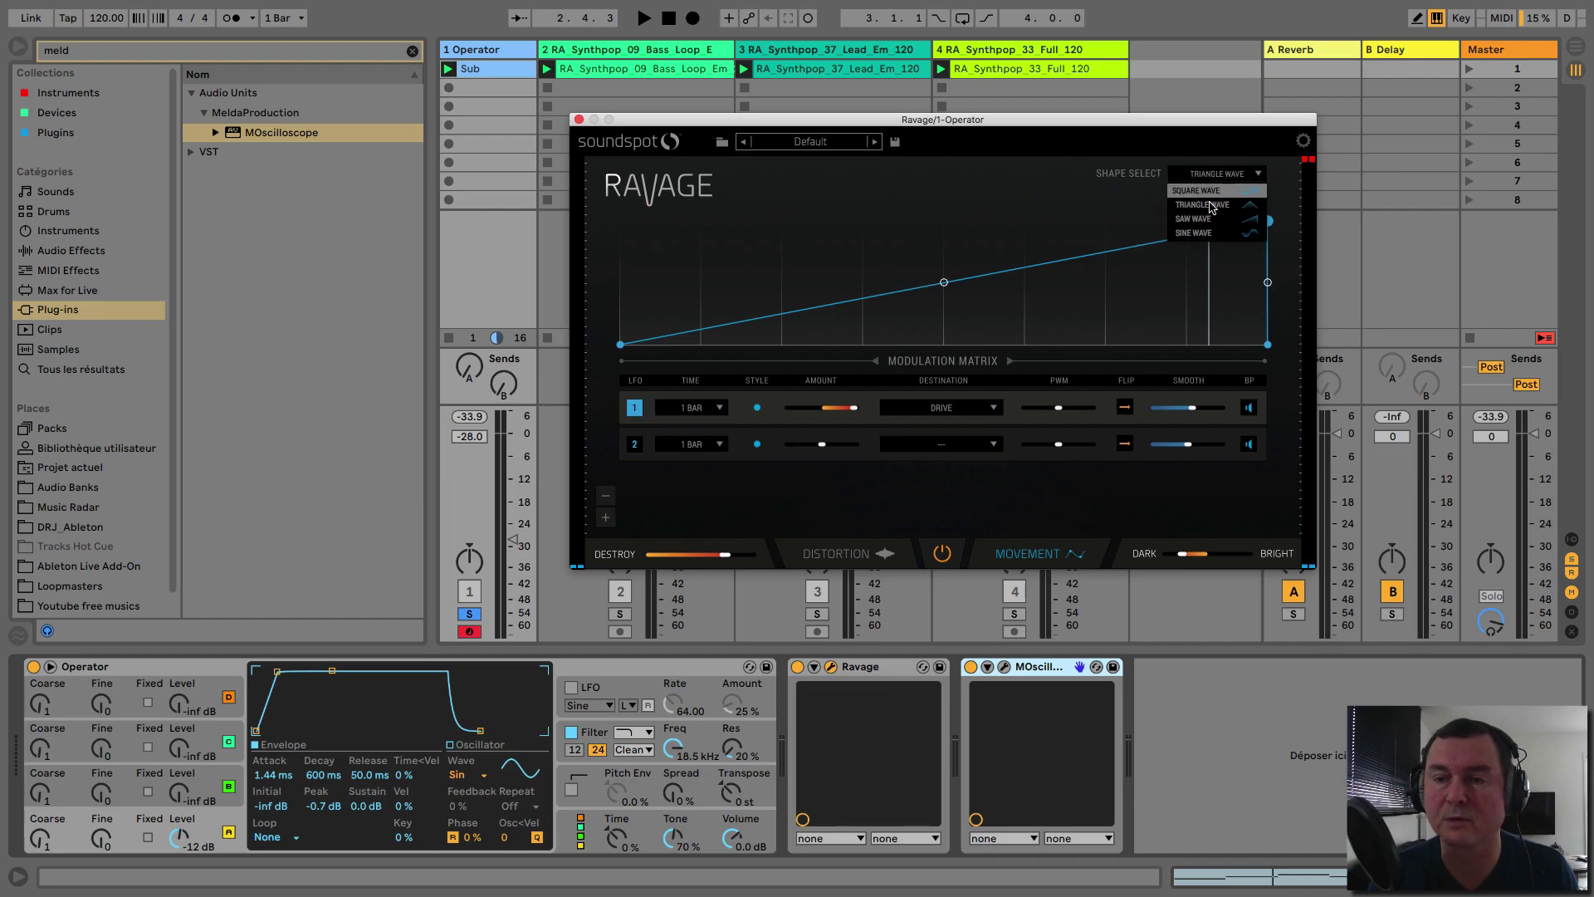
{"action": "left_click", "coordinate": [1033, 290]}
{"action": "double_click", "coordinate": [720, 322]}
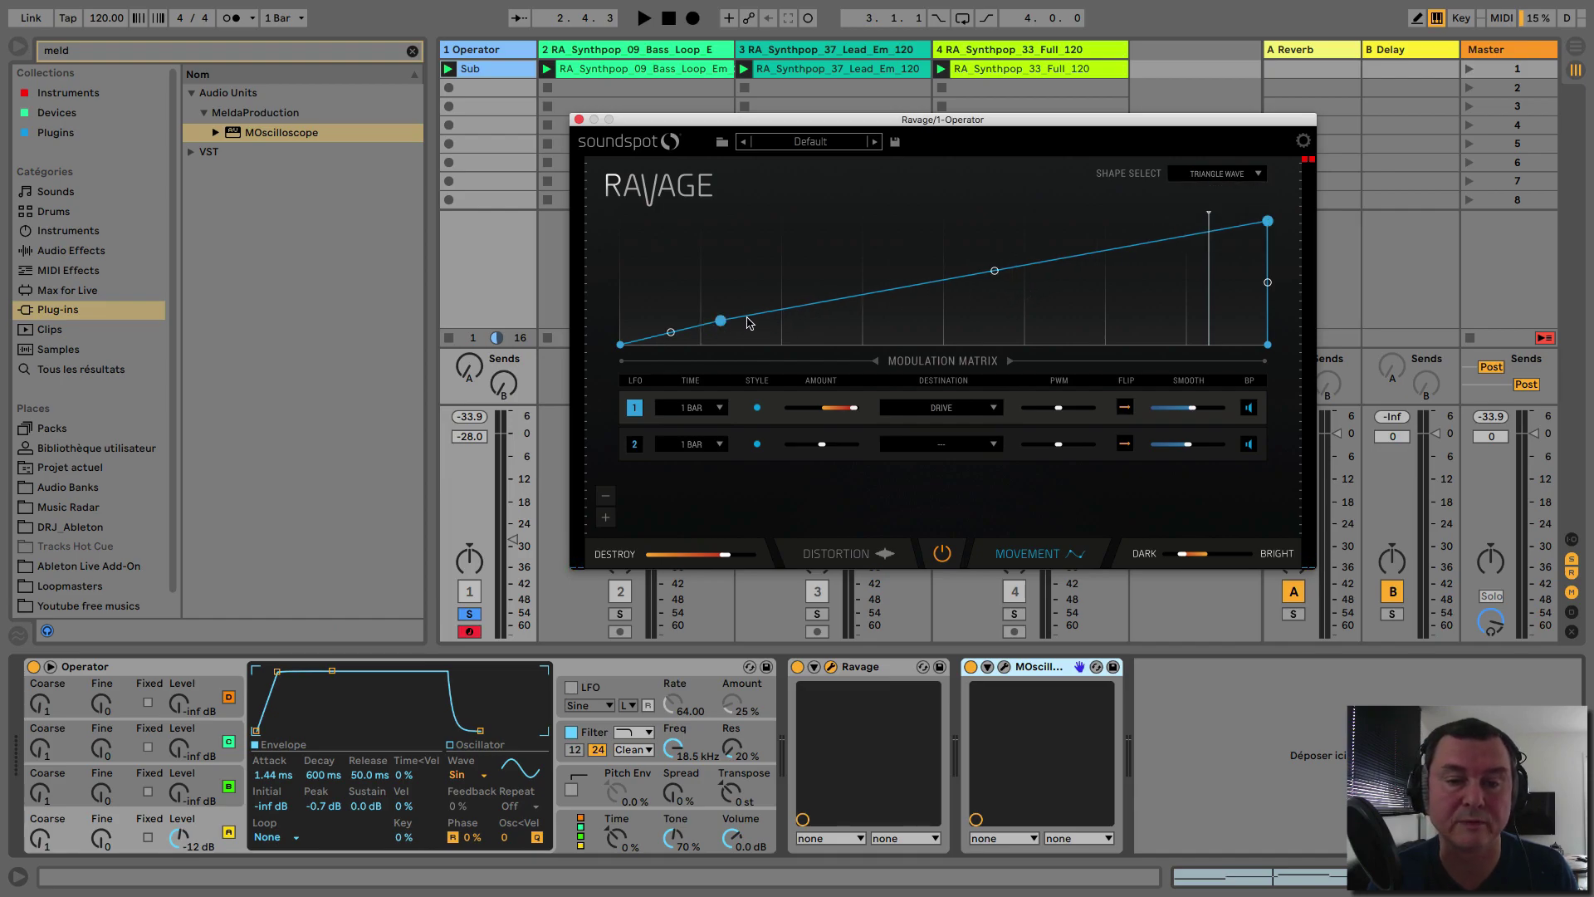
{"action": "left_click_drag", "start_coordinate": [892, 288], "coordinate": [867, 221]}
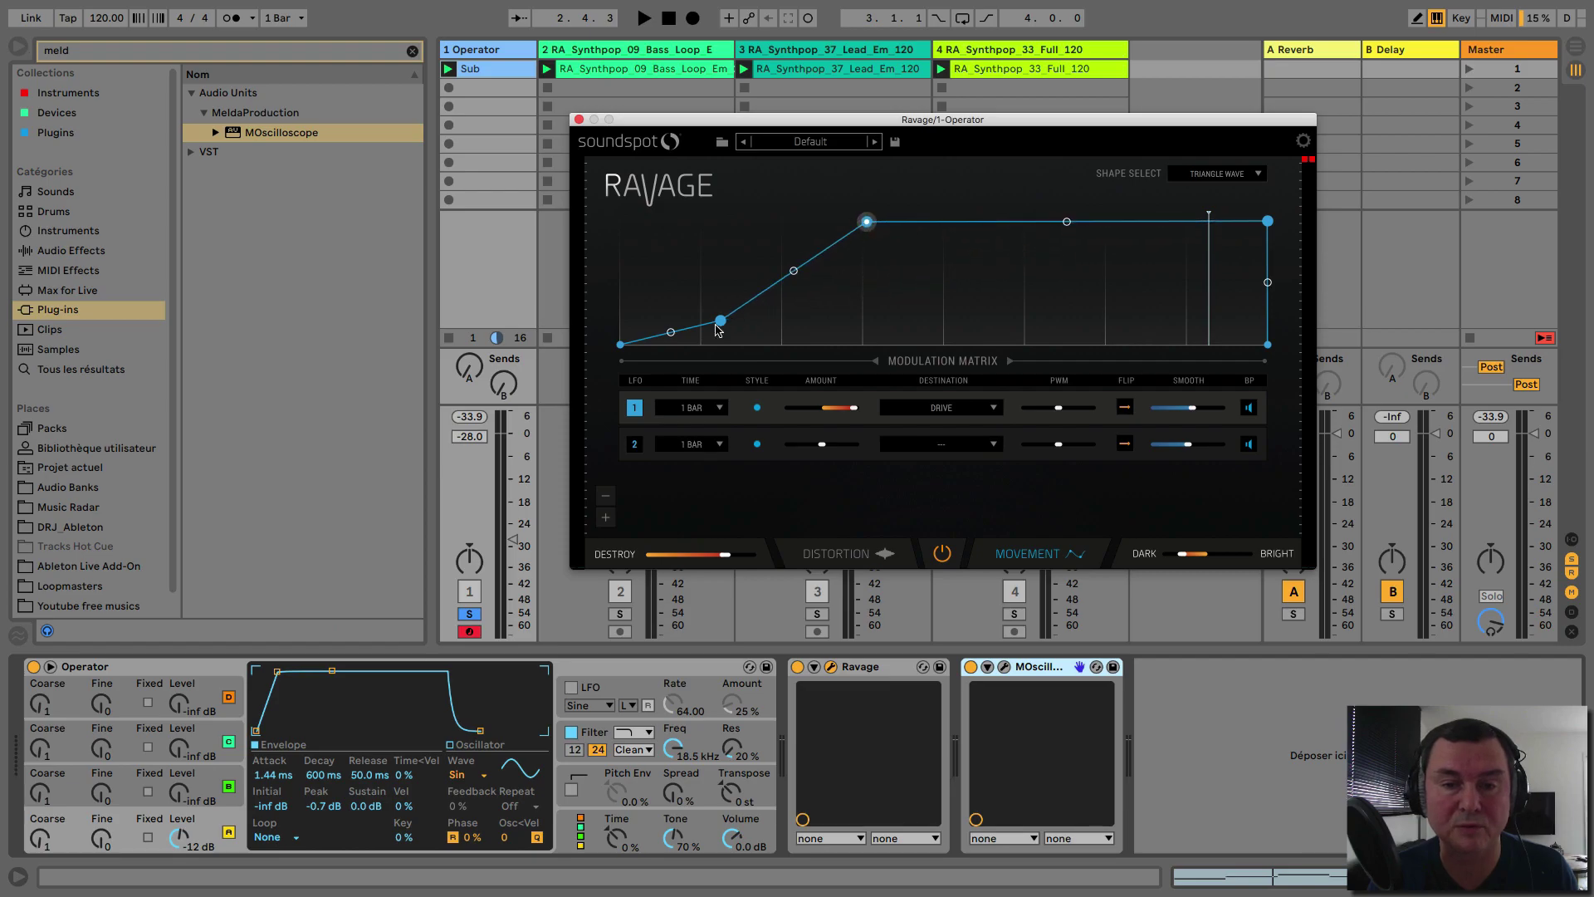
{"action": "left_click_drag", "start_coordinate": [721, 324], "coordinate": [655, 305]}
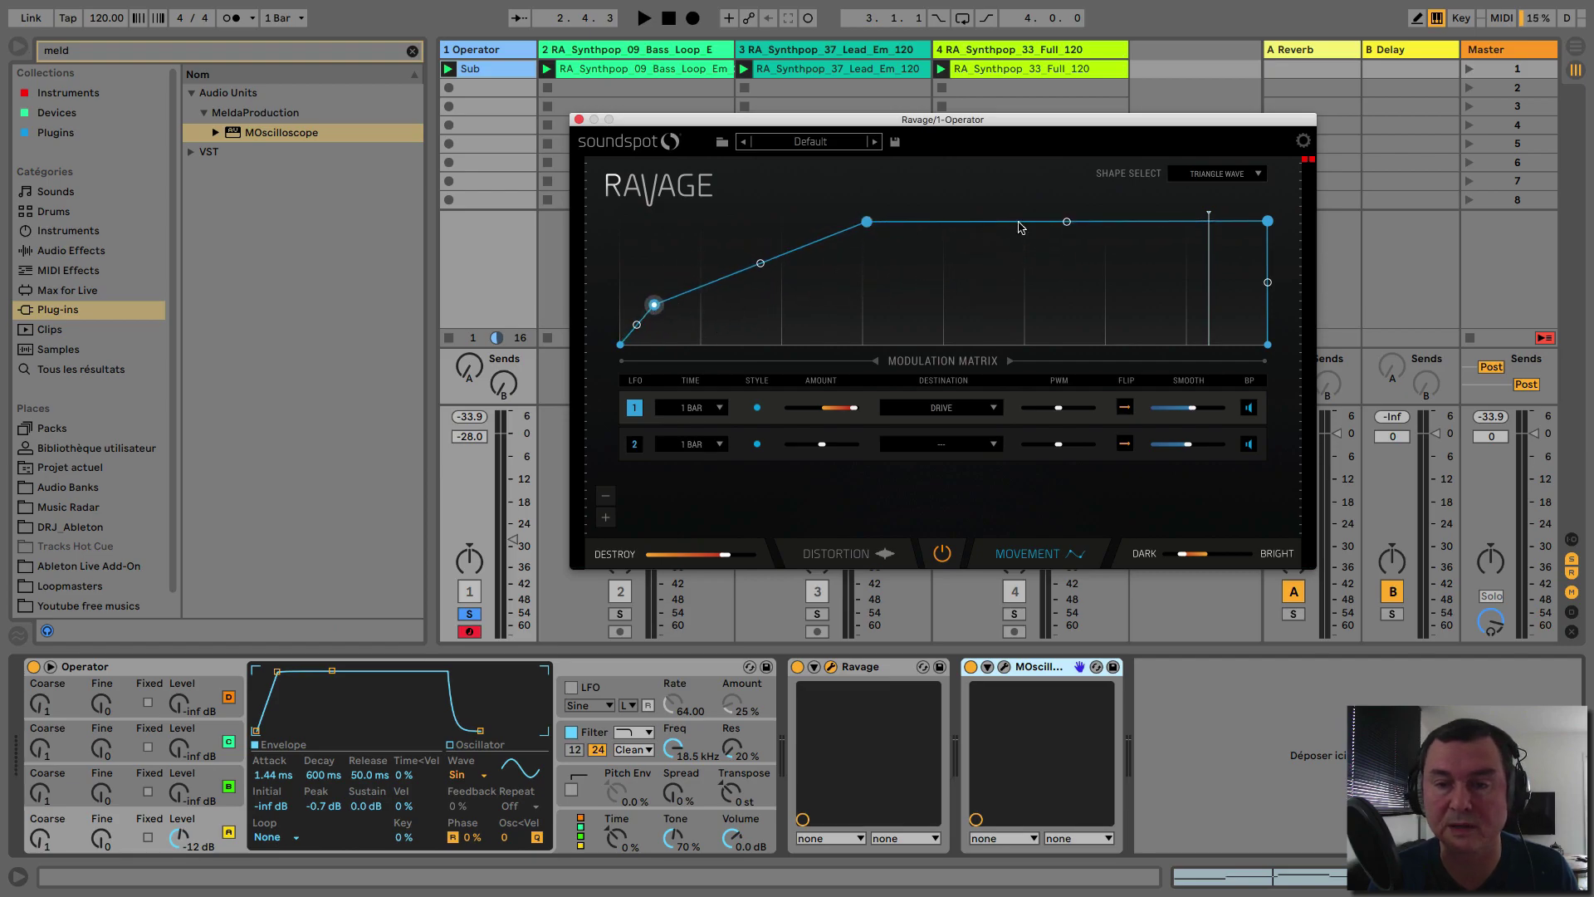
Add a low third point near the end of LFO 1's curve and bend the two long segments downward
{"action": "double_click", "coordinate": [1117, 223]}
{"action": "left_click_drag", "start_coordinate": [1116, 222], "coordinate": [1160, 318]}
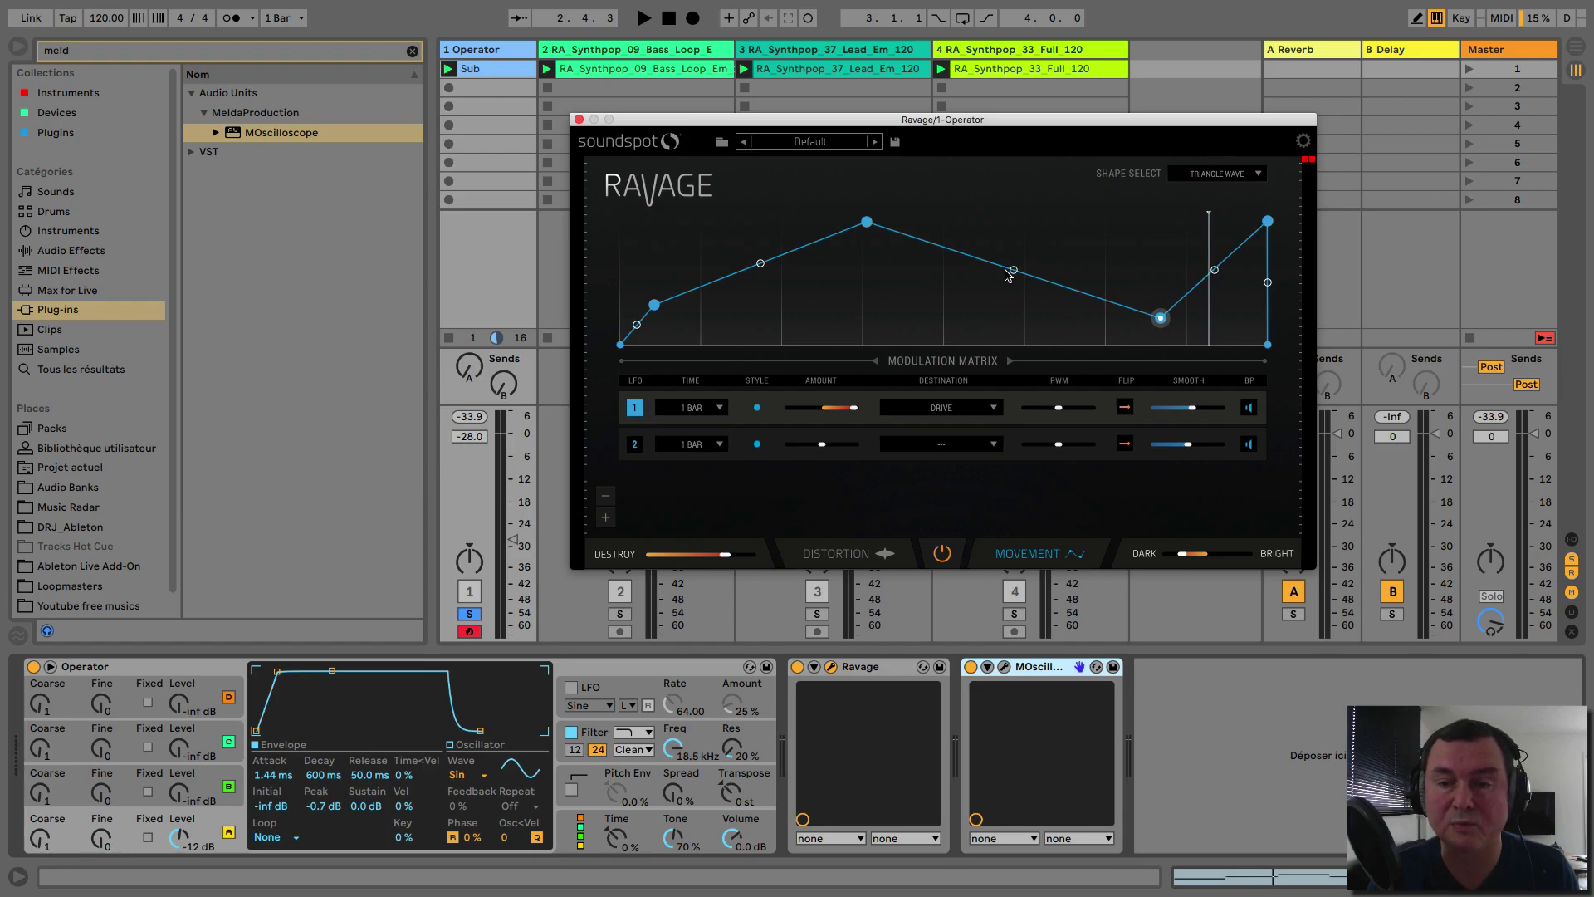
{"action": "left_click_drag", "start_coordinate": [1015, 274], "coordinate": [1014, 317]}
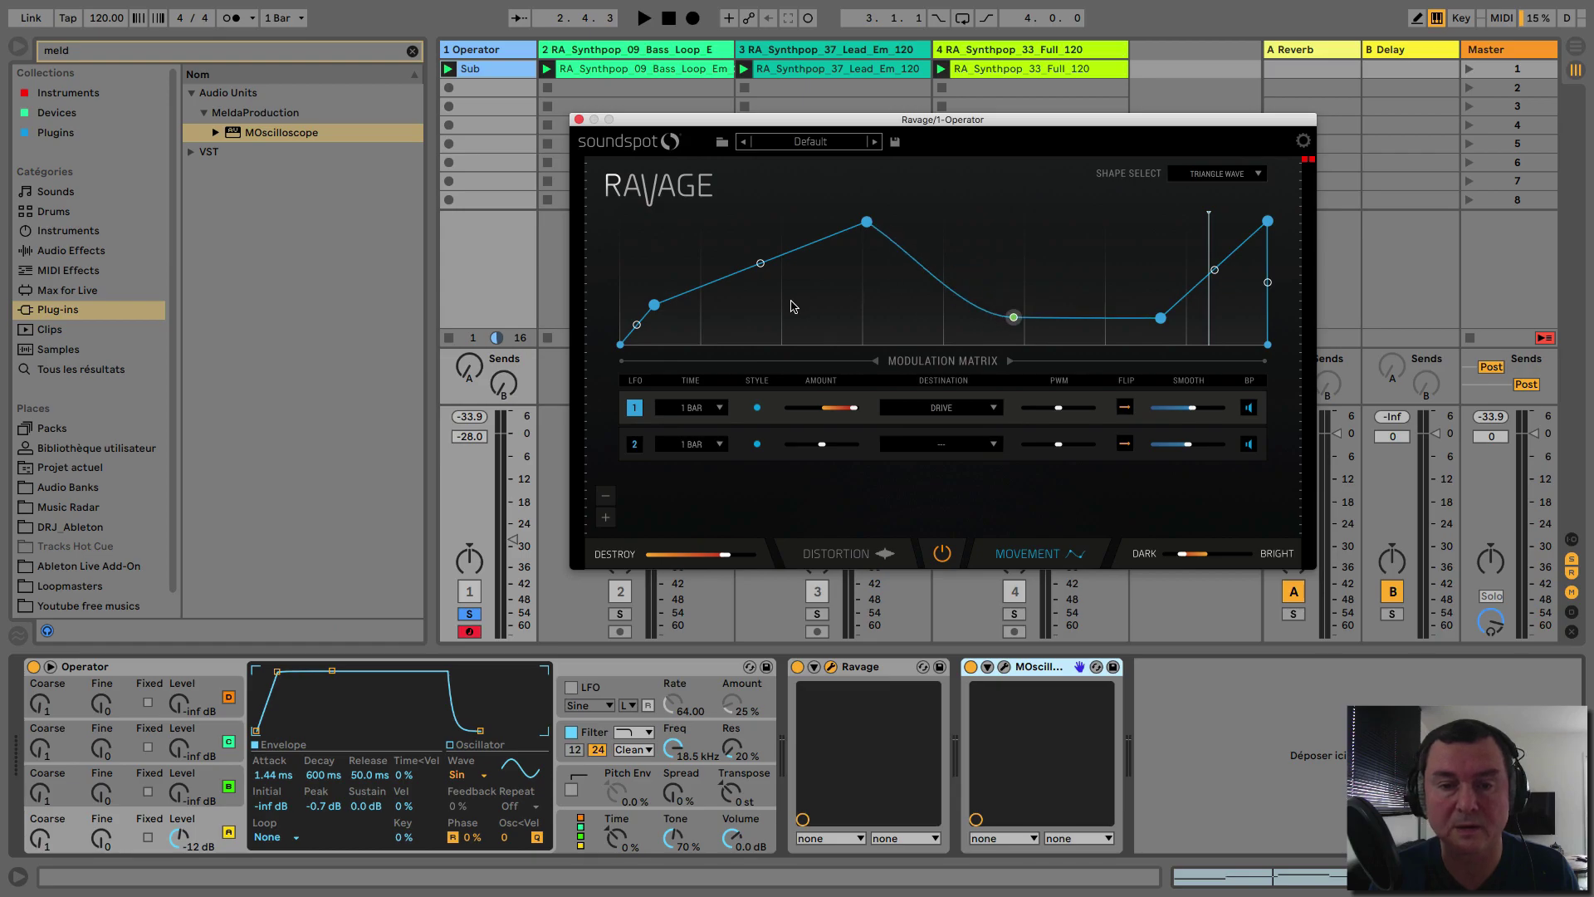
{"action": "left_click_drag", "start_coordinate": [760, 267], "coordinate": [764, 299]}
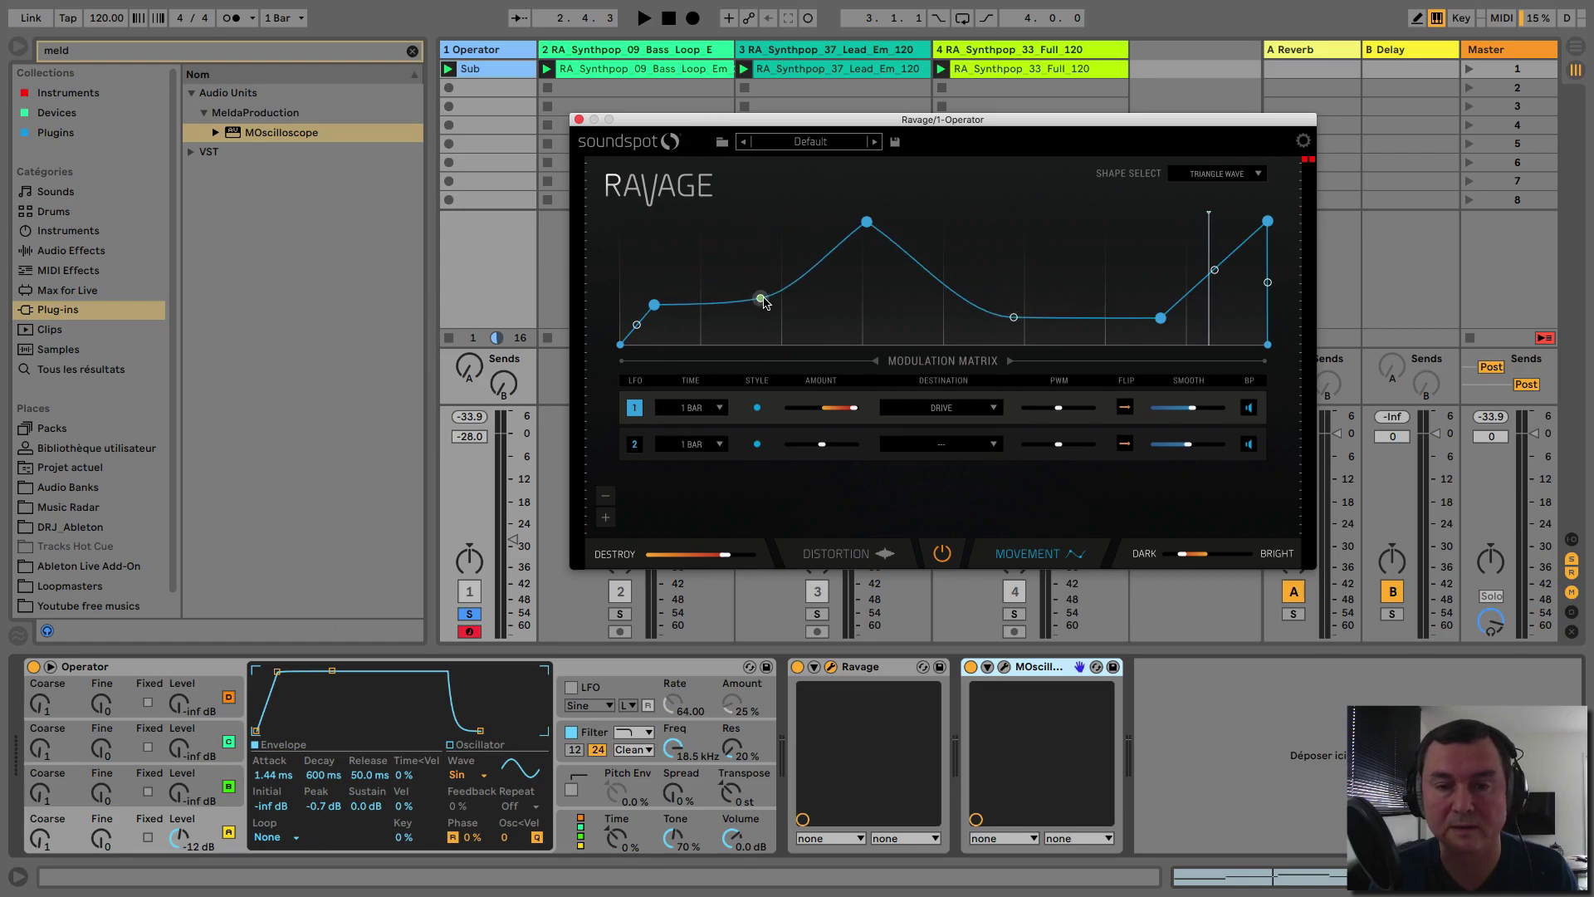
Replace LFO 1's custom curve with the Square Wave shape, and bypass and re-enable the LFO
{"action": "left_click", "coordinate": [1224, 173]}
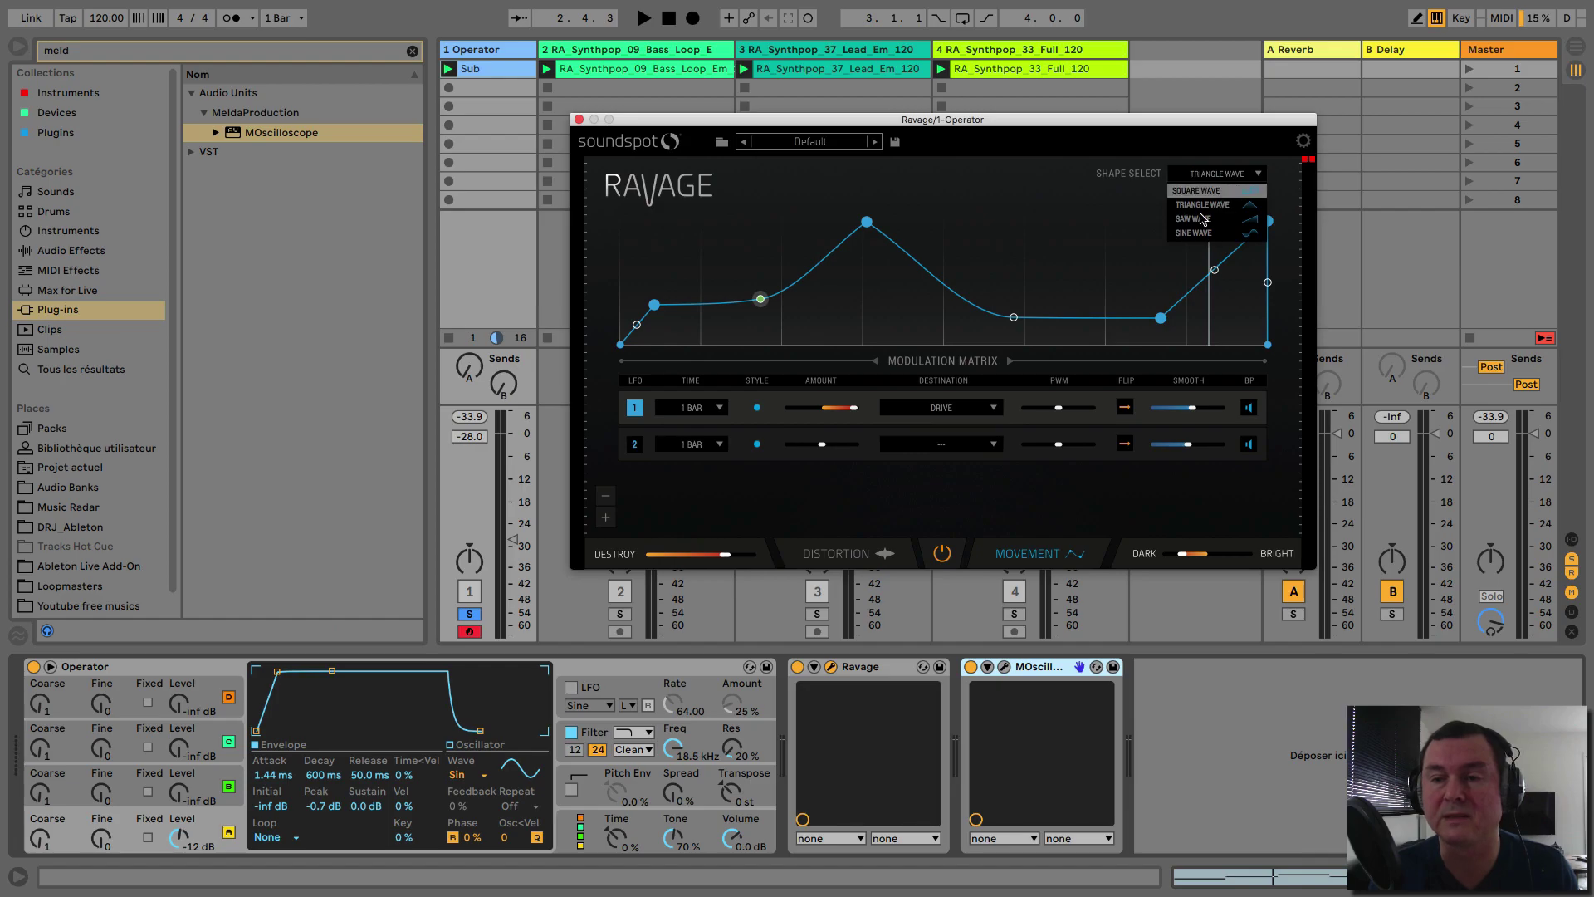
{"action": "left_click", "coordinate": [1196, 190]}
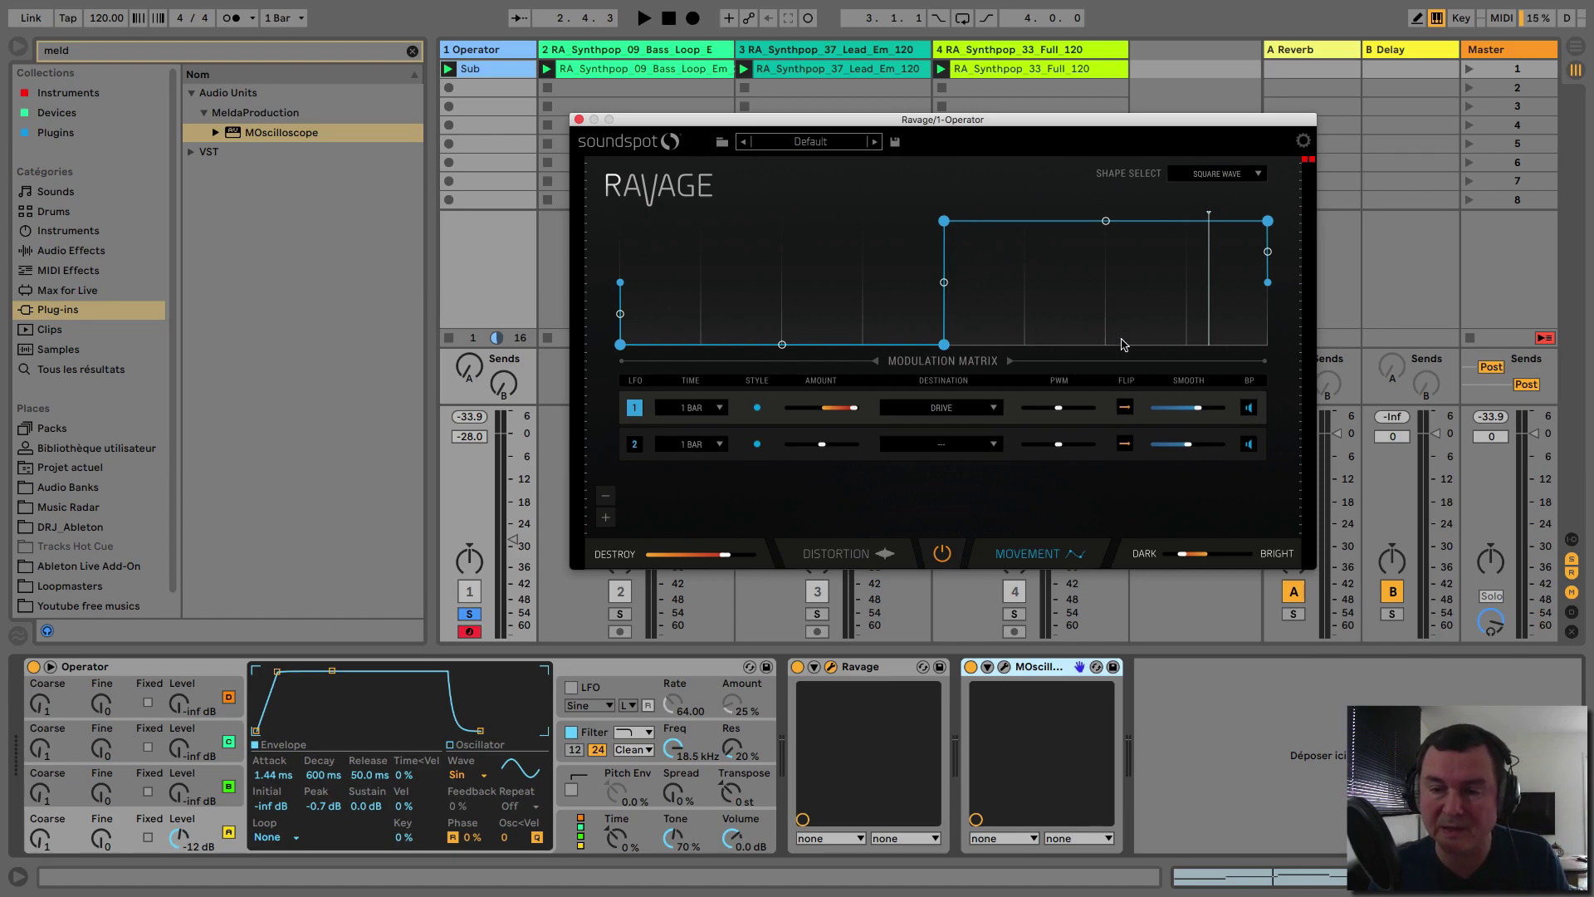
{"action": "left_click", "coordinate": [1251, 409]}
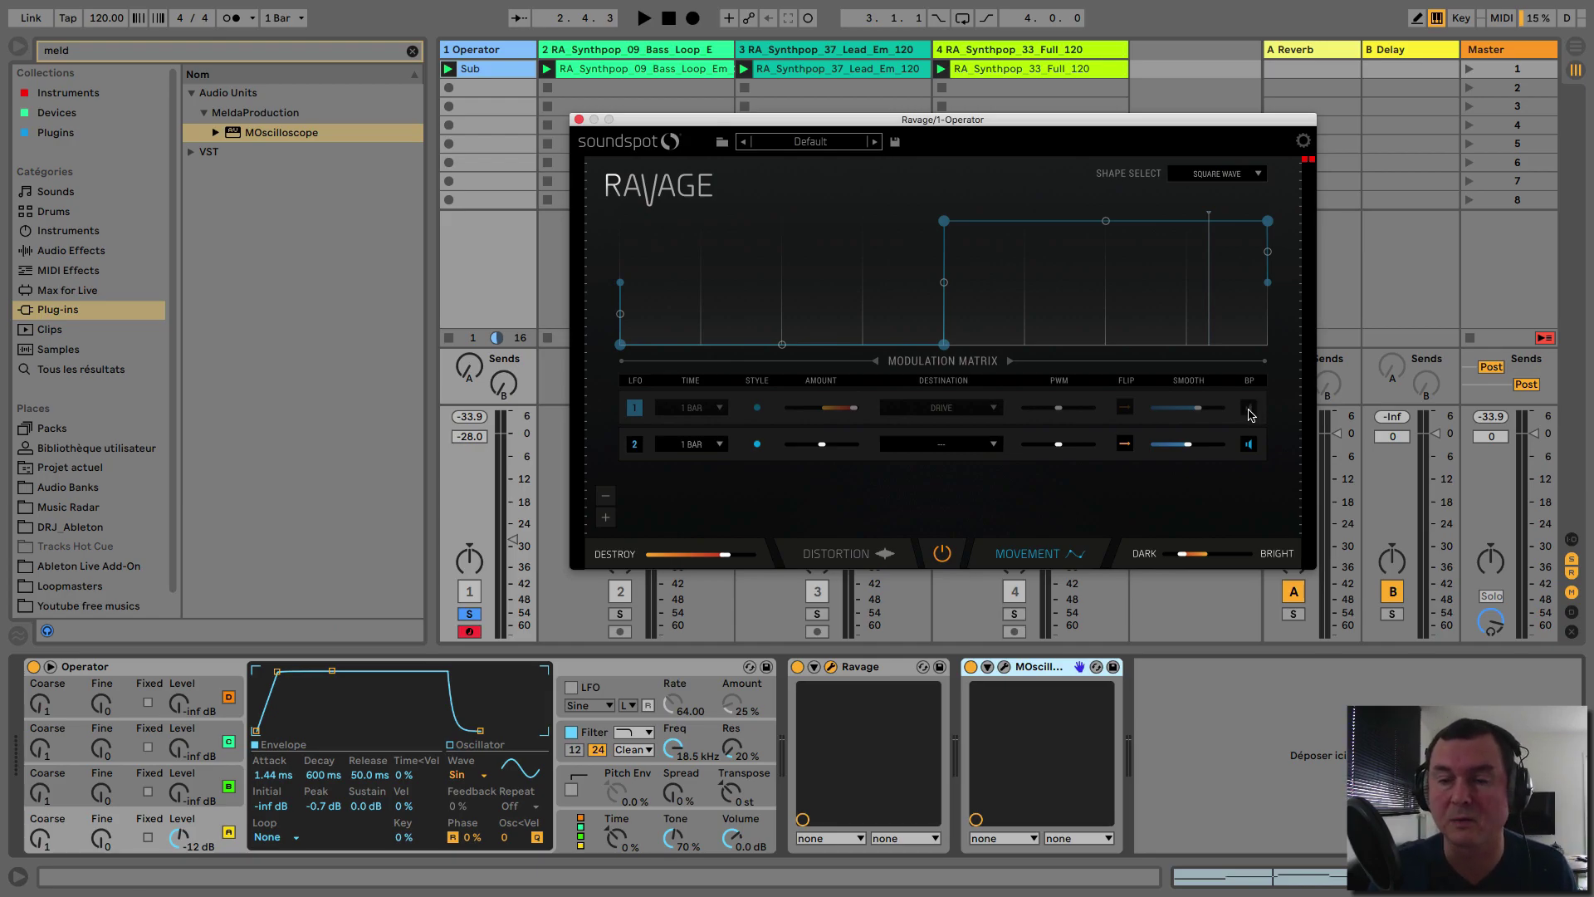
{"action": "left_click", "coordinate": [1249, 410]}
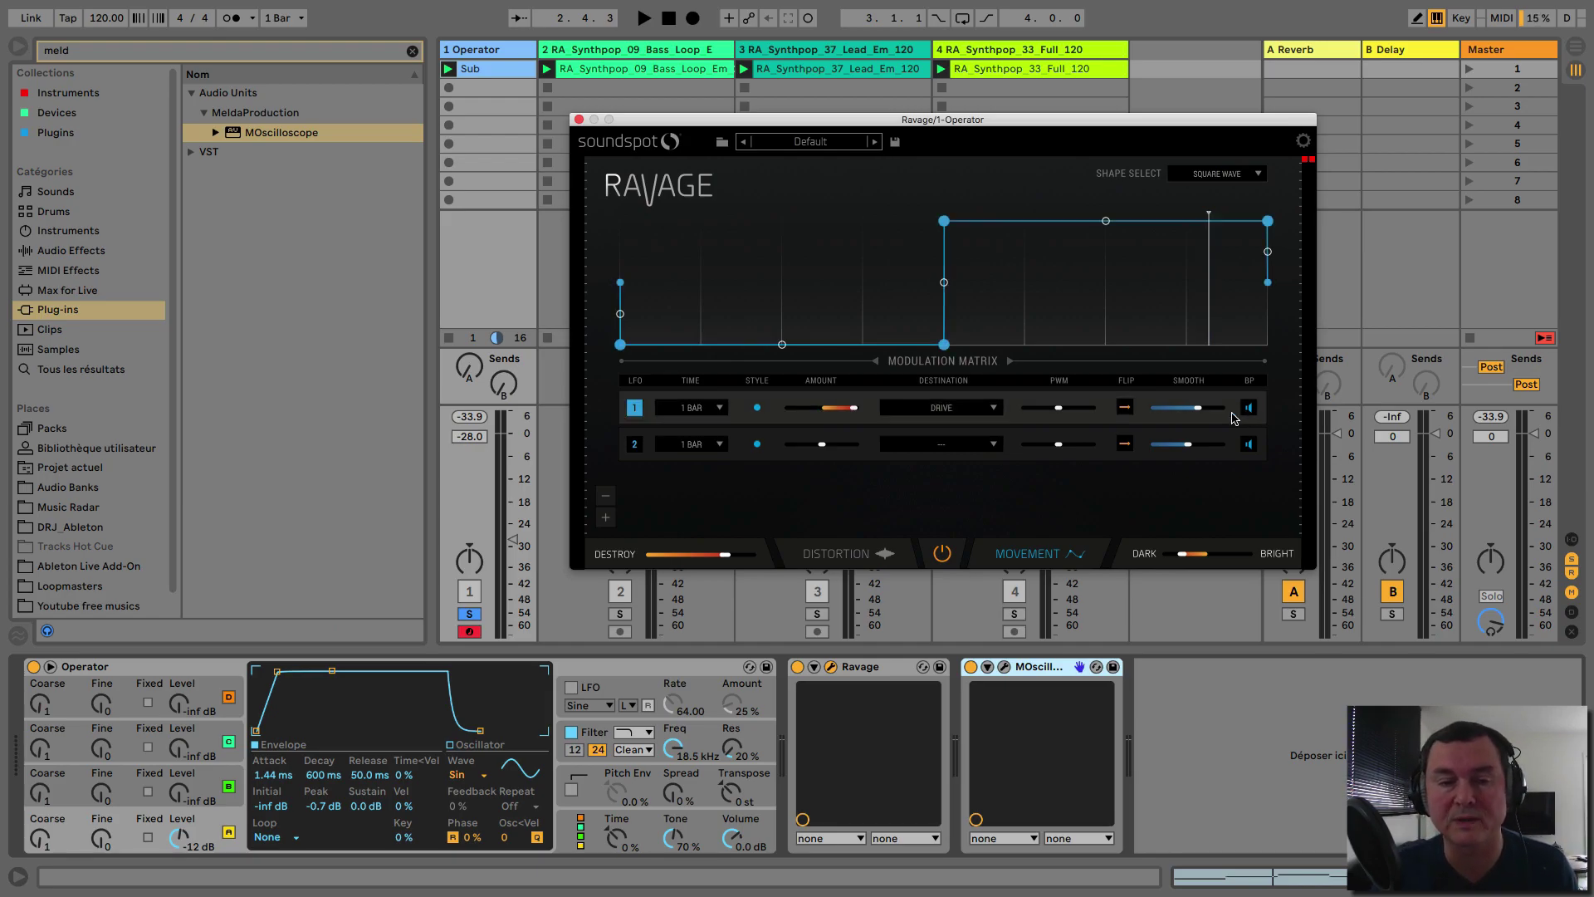
Assign LFO 1 to the Pan destination and set its shape to Saw Wave
{"action": "left_click", "coordinate": [961, 412]}
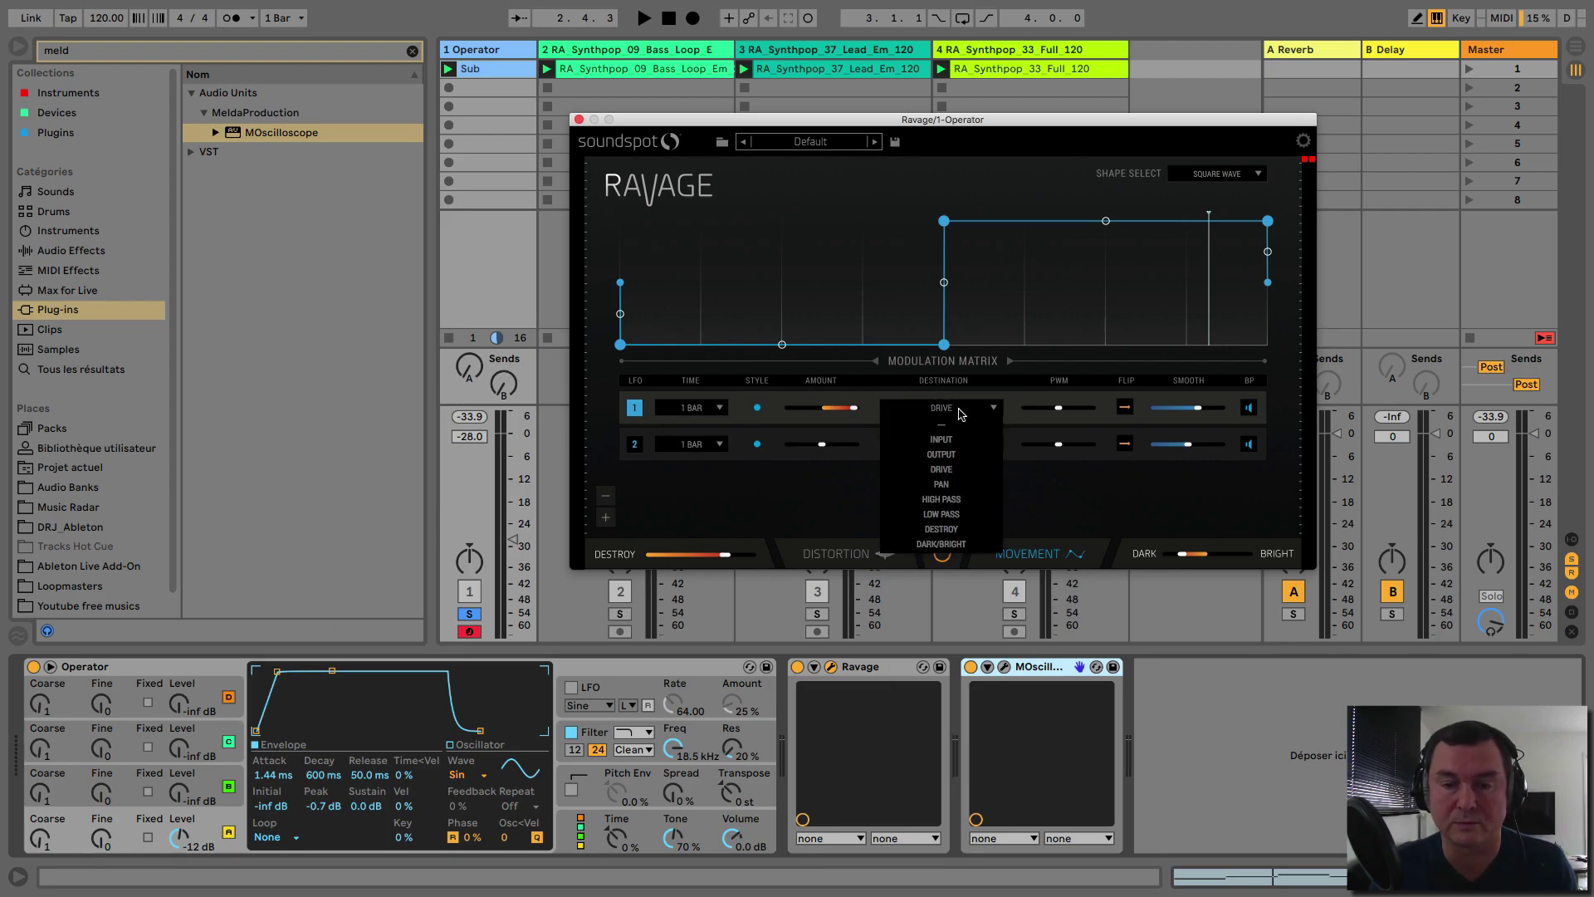
{"action": "left_click", "coordinate": [970, 486]}
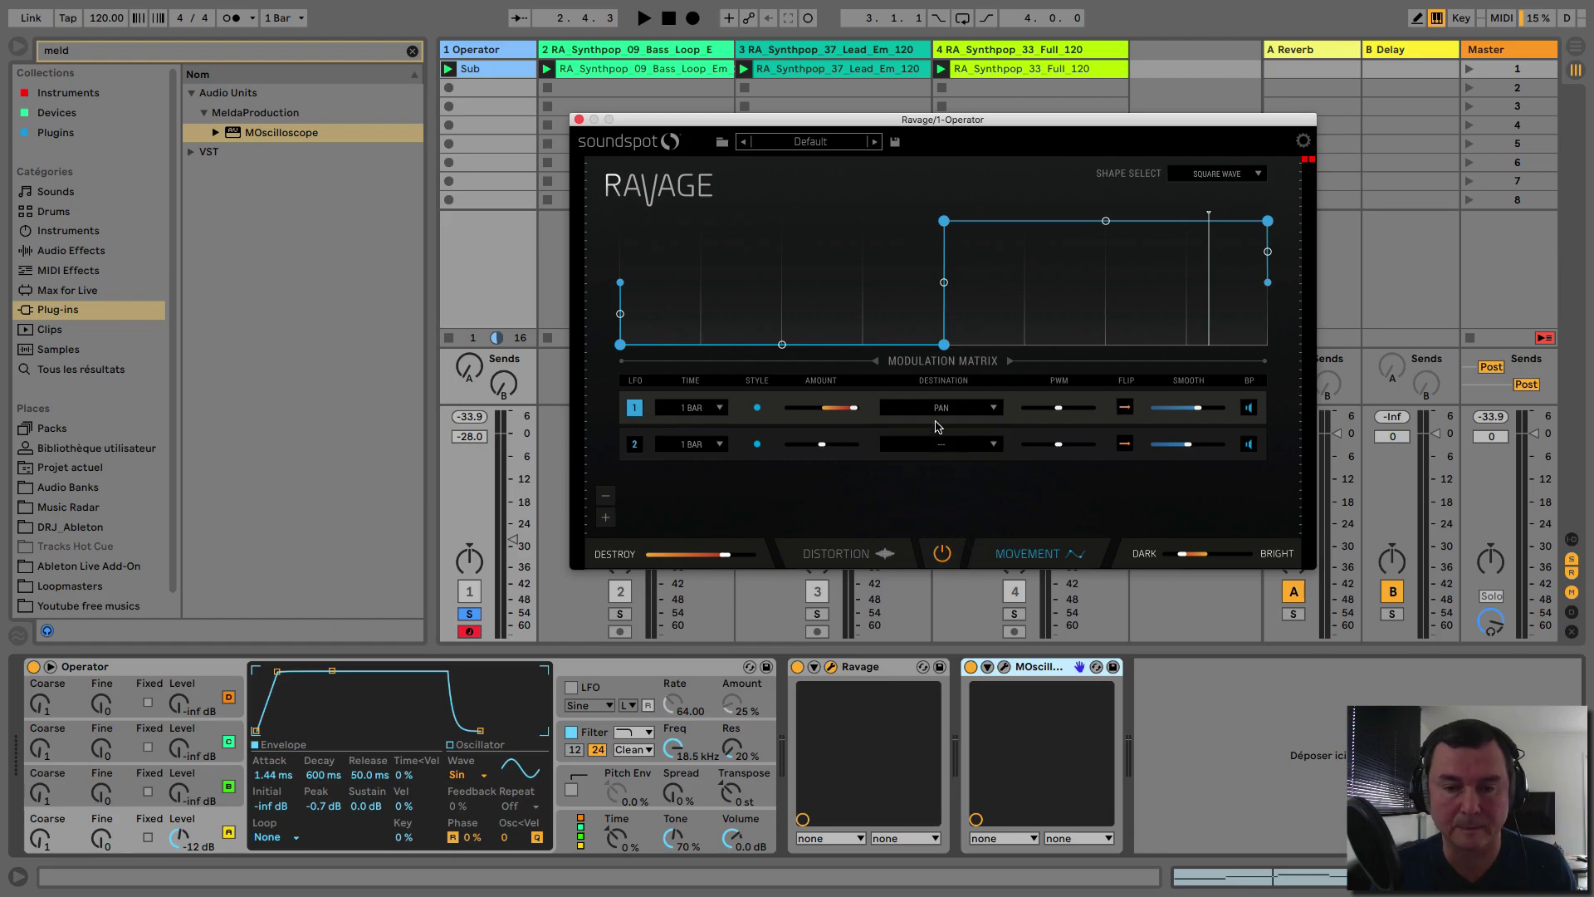
{"action": "left_click", "coordinate": [1244, 174]}
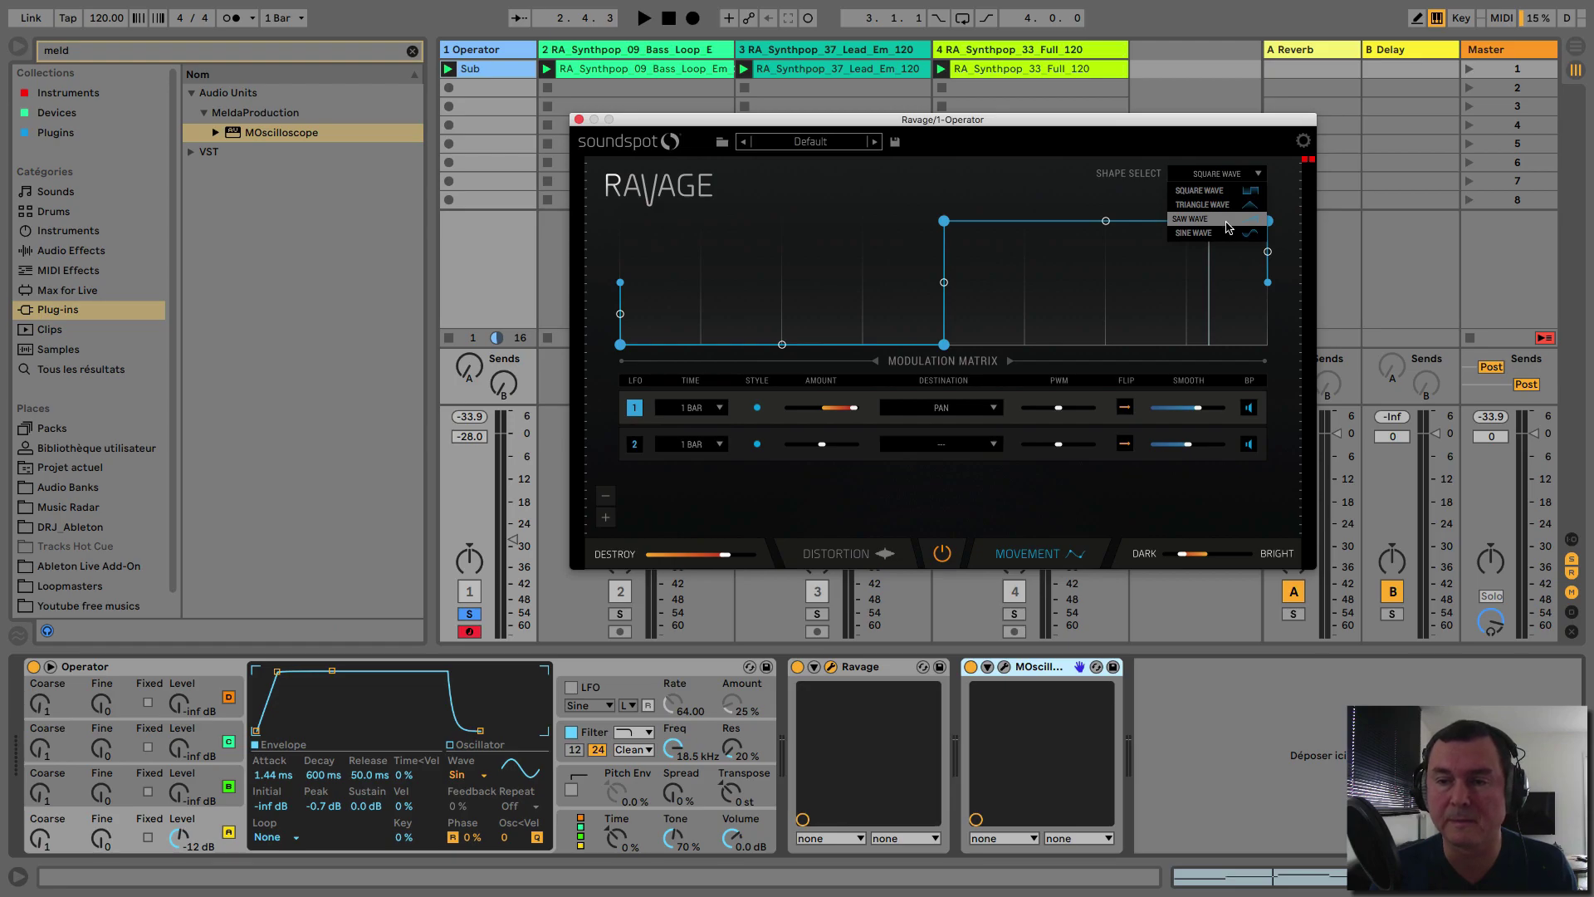
{"action": "left_click", "coordinate": [1228, 220]}
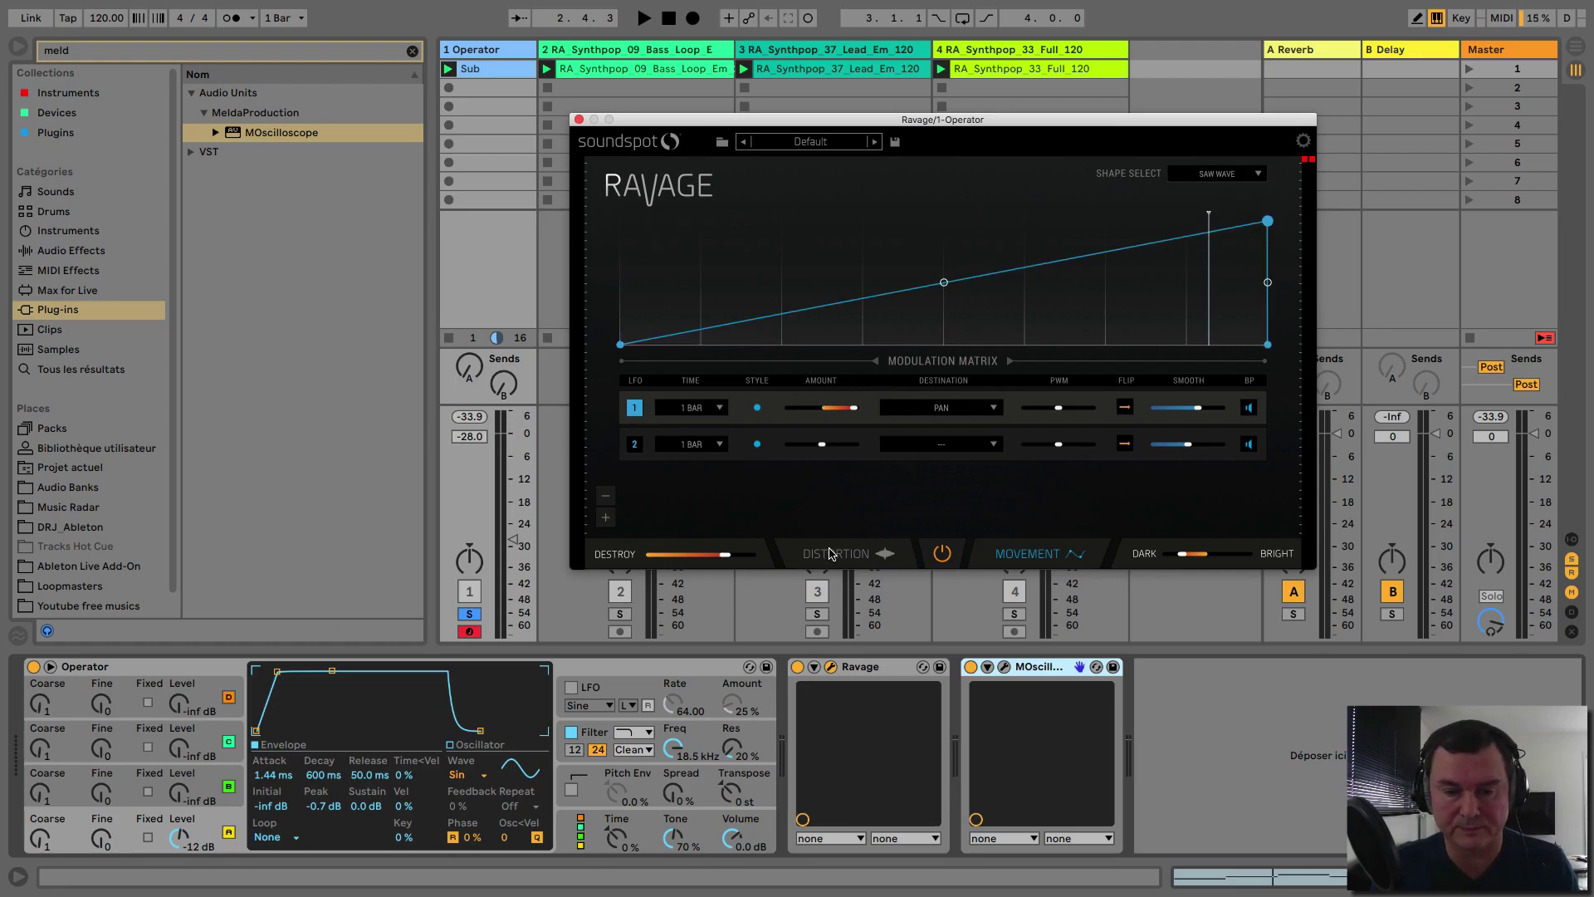
Play the track, check the pan movement on the Distortion page, and lower LFO 1's amount to just above zero
{"action": "key", "text": "space"}
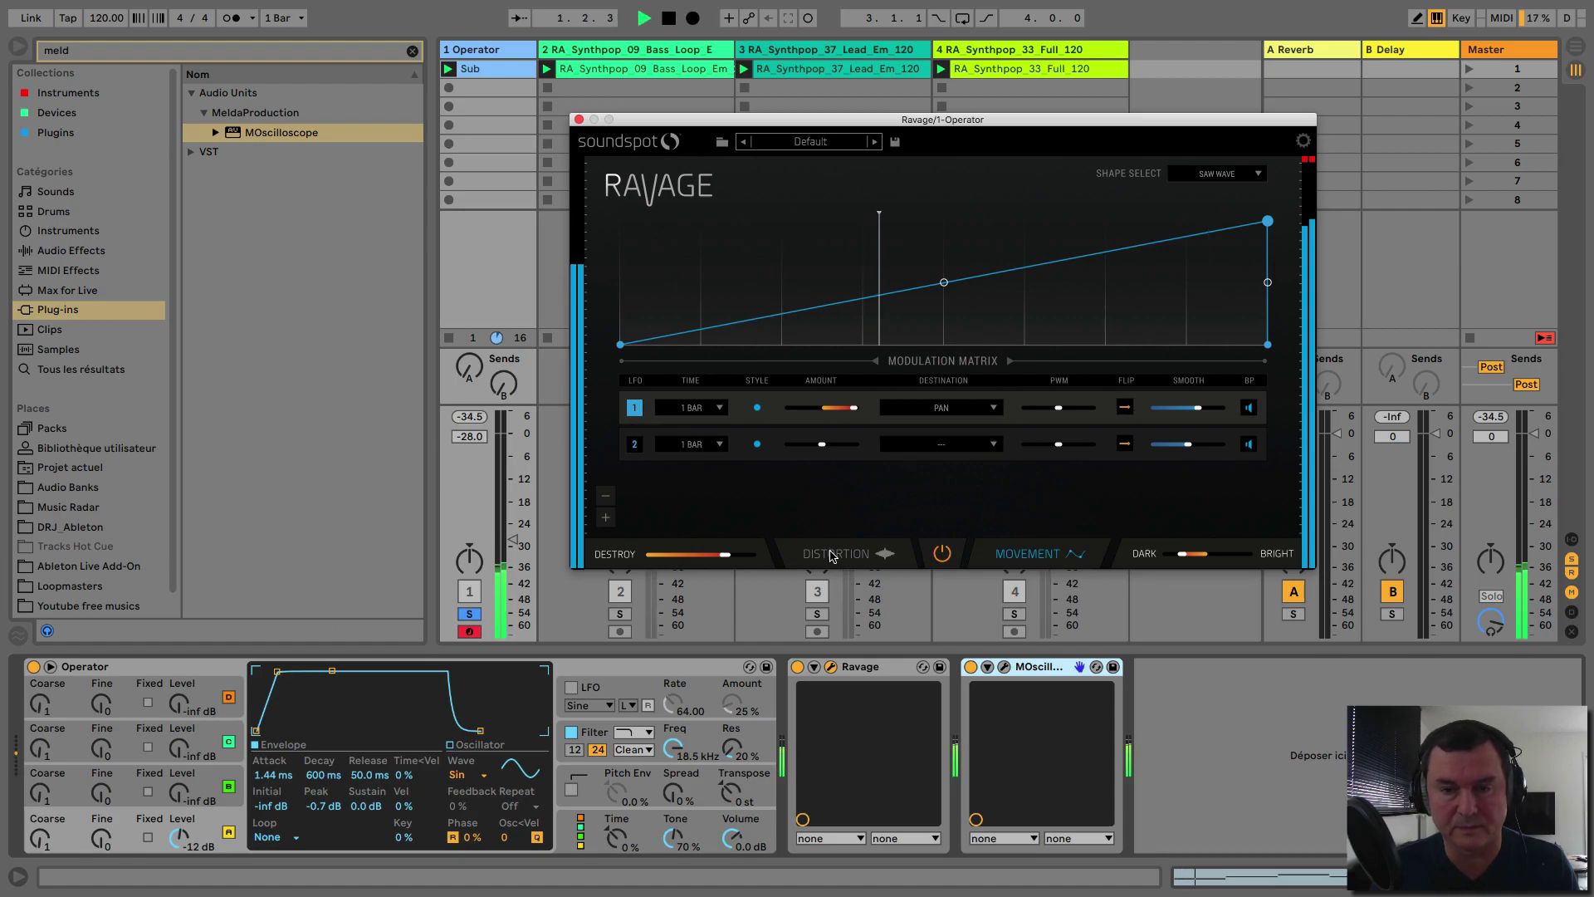
{"action": "left_click", "coordinate": [831, 554]}
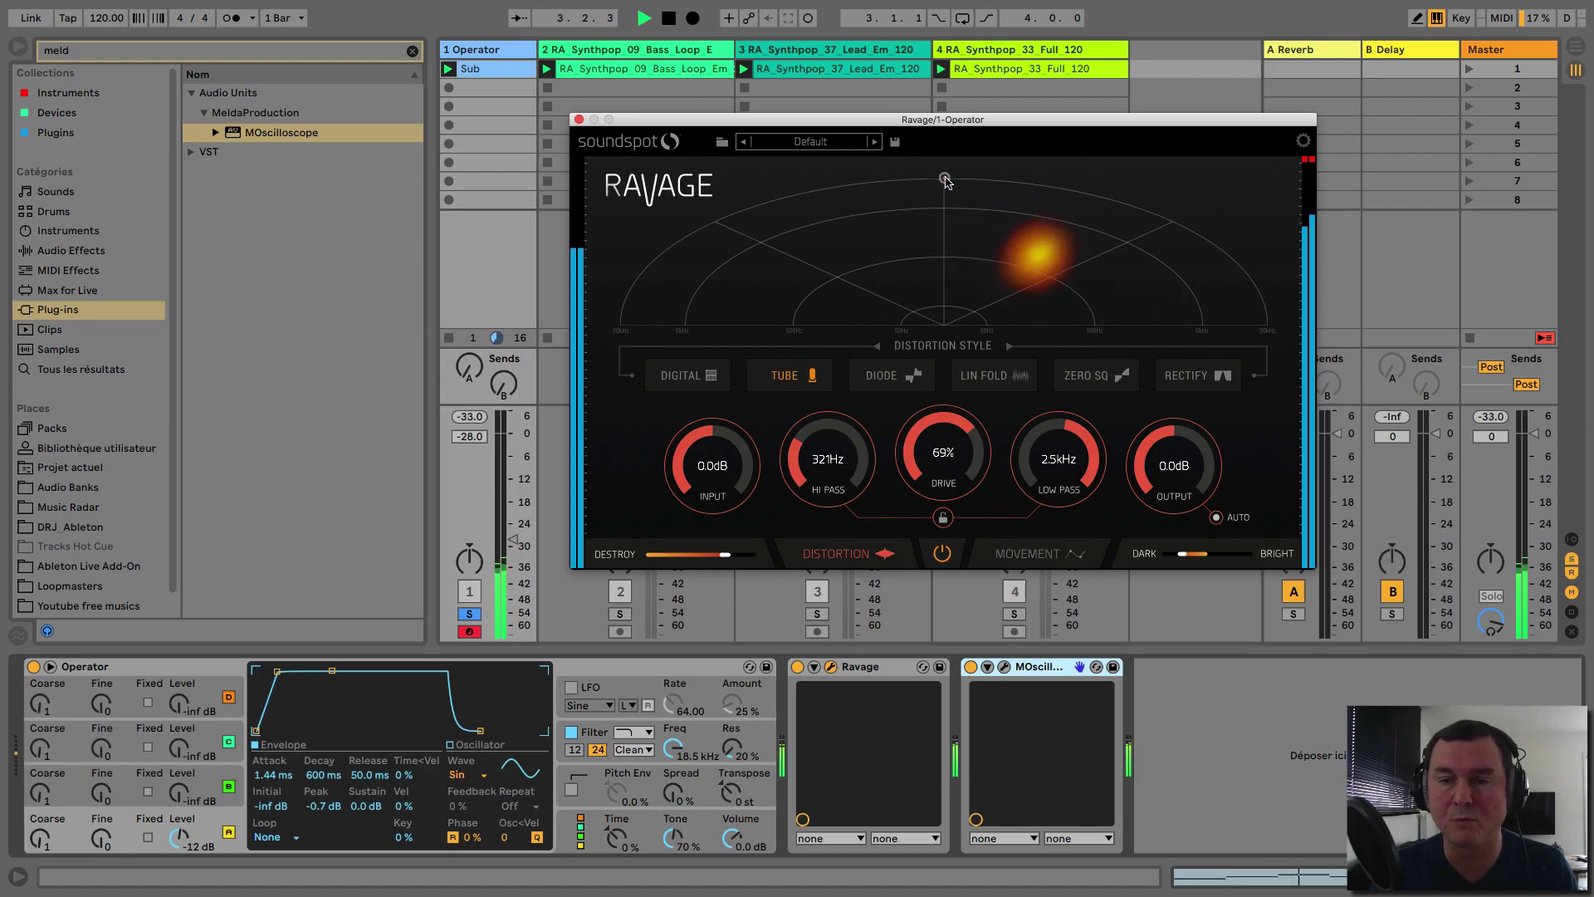
{"action": "left_click", "coordinate": [1027, 554]}
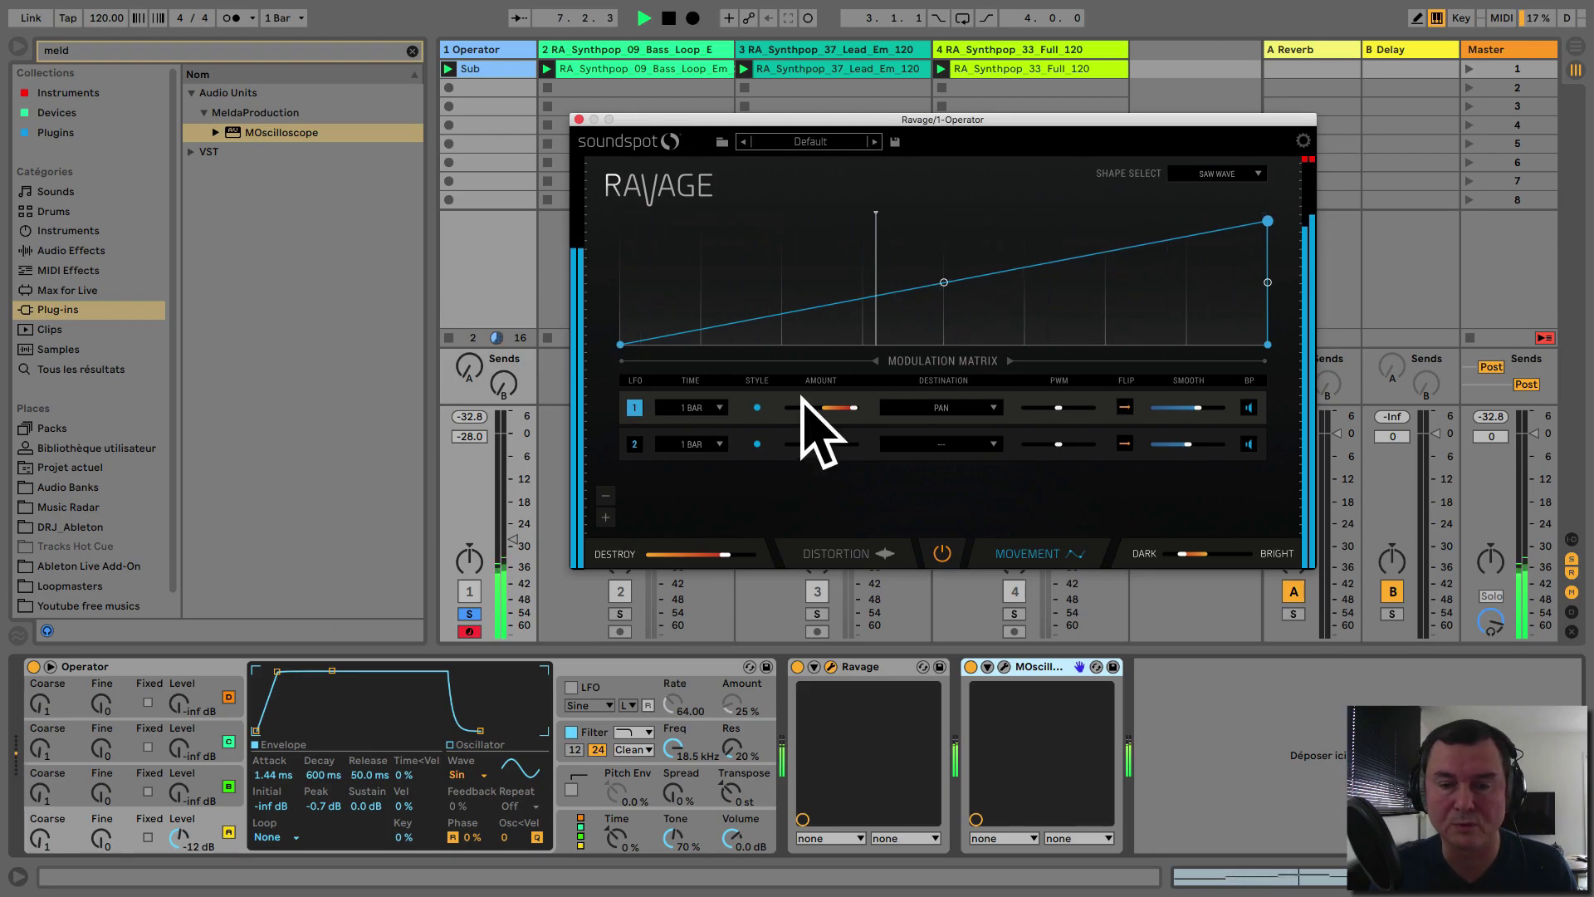
{"action": "left_click_drag", "start_coordinate": [859, 412], "coordinate": [822, 410]}
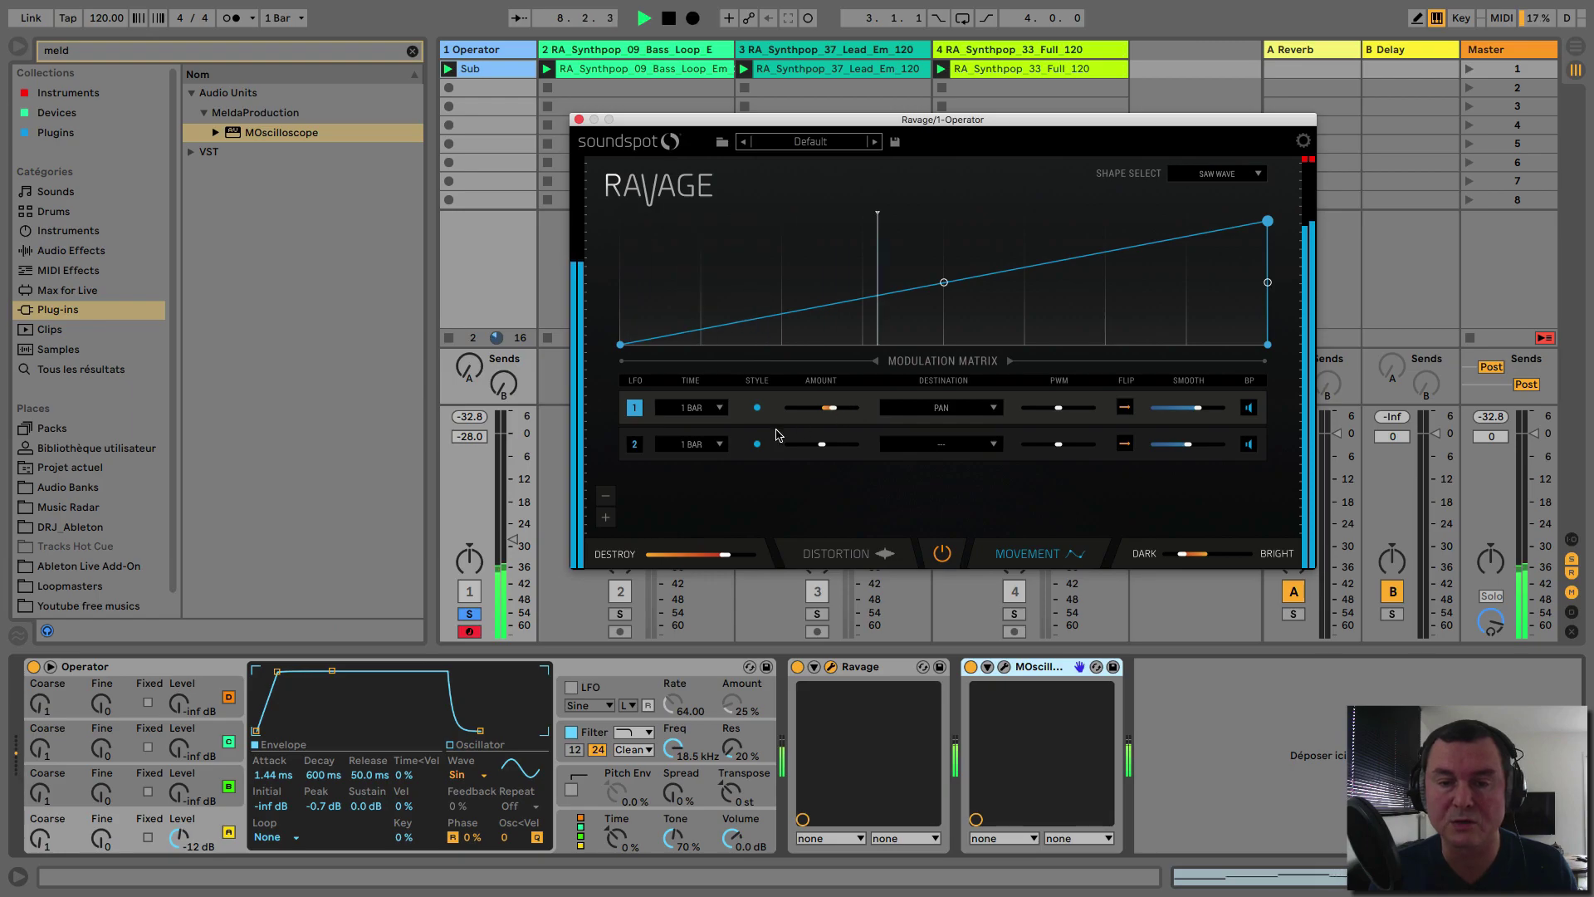
Place the pan point at the far left of the field and set LFO 1's amount to nearly full negative
{"action": "left_click", "coordinate": [839, 554]}
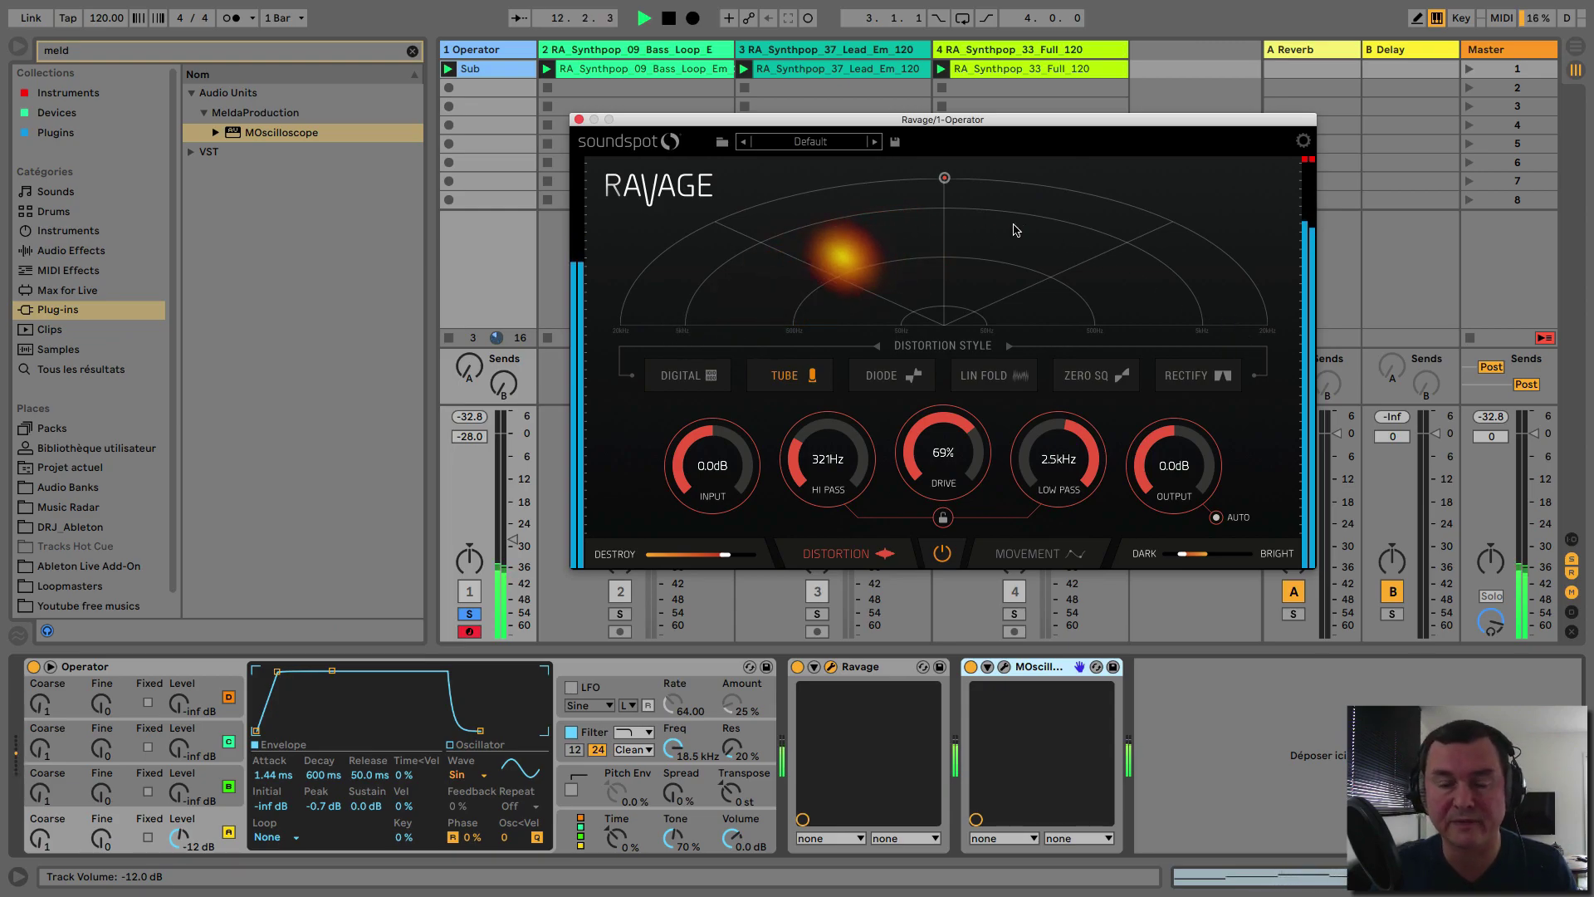
{"action": "left_click_drag", "start_coordinate": [943, 178], "coordinate": [613, 346]}
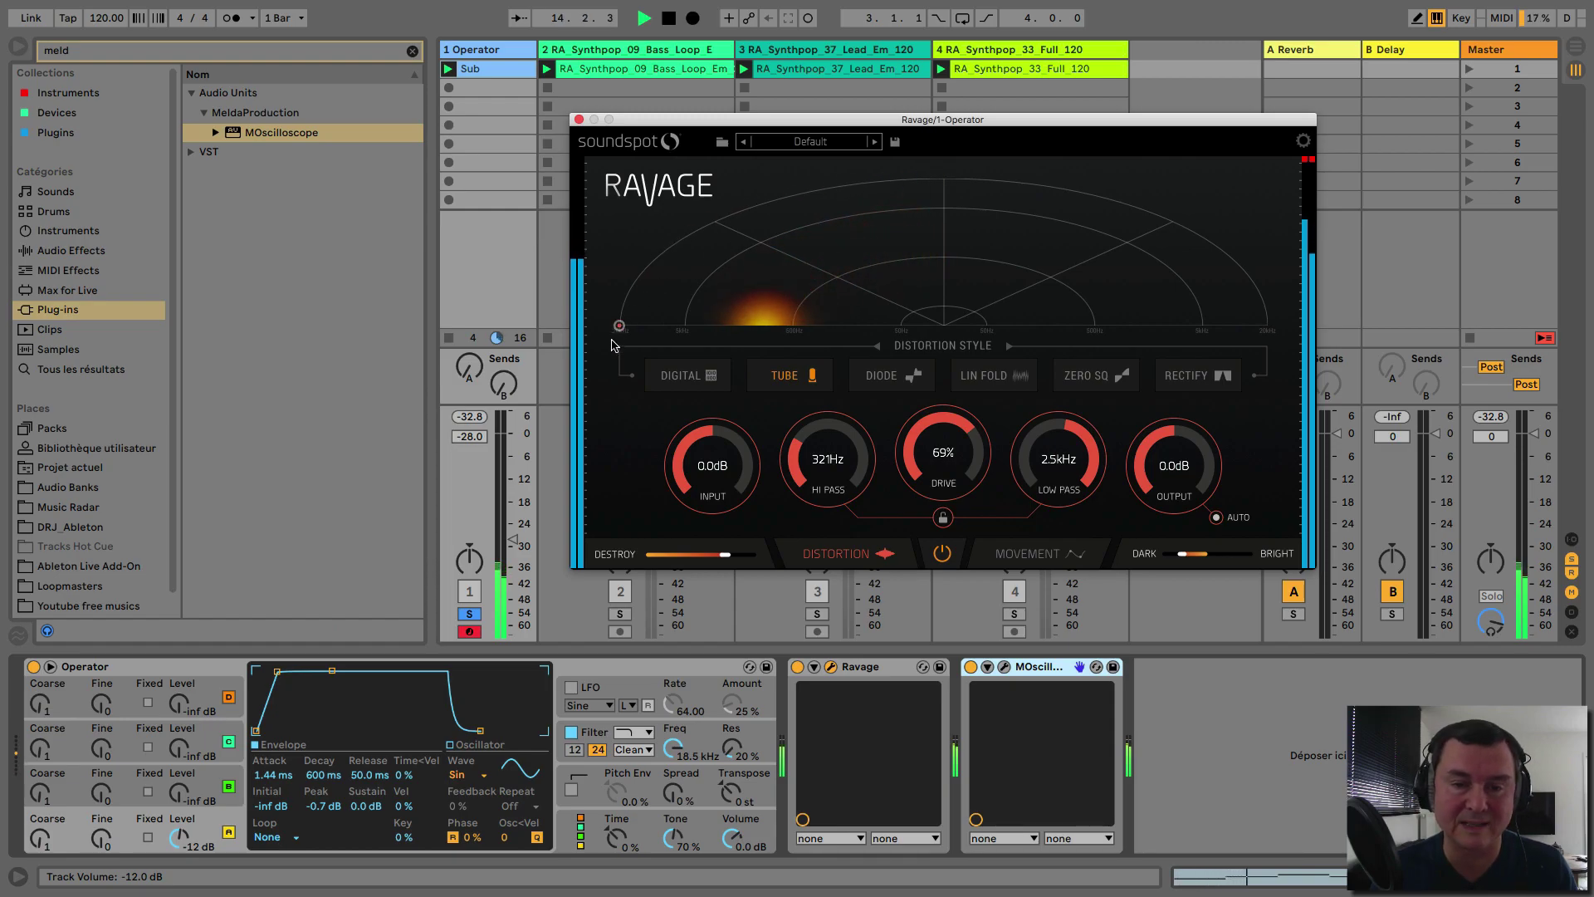
{"action": "left_click", "coordinate": [1023, 555]}
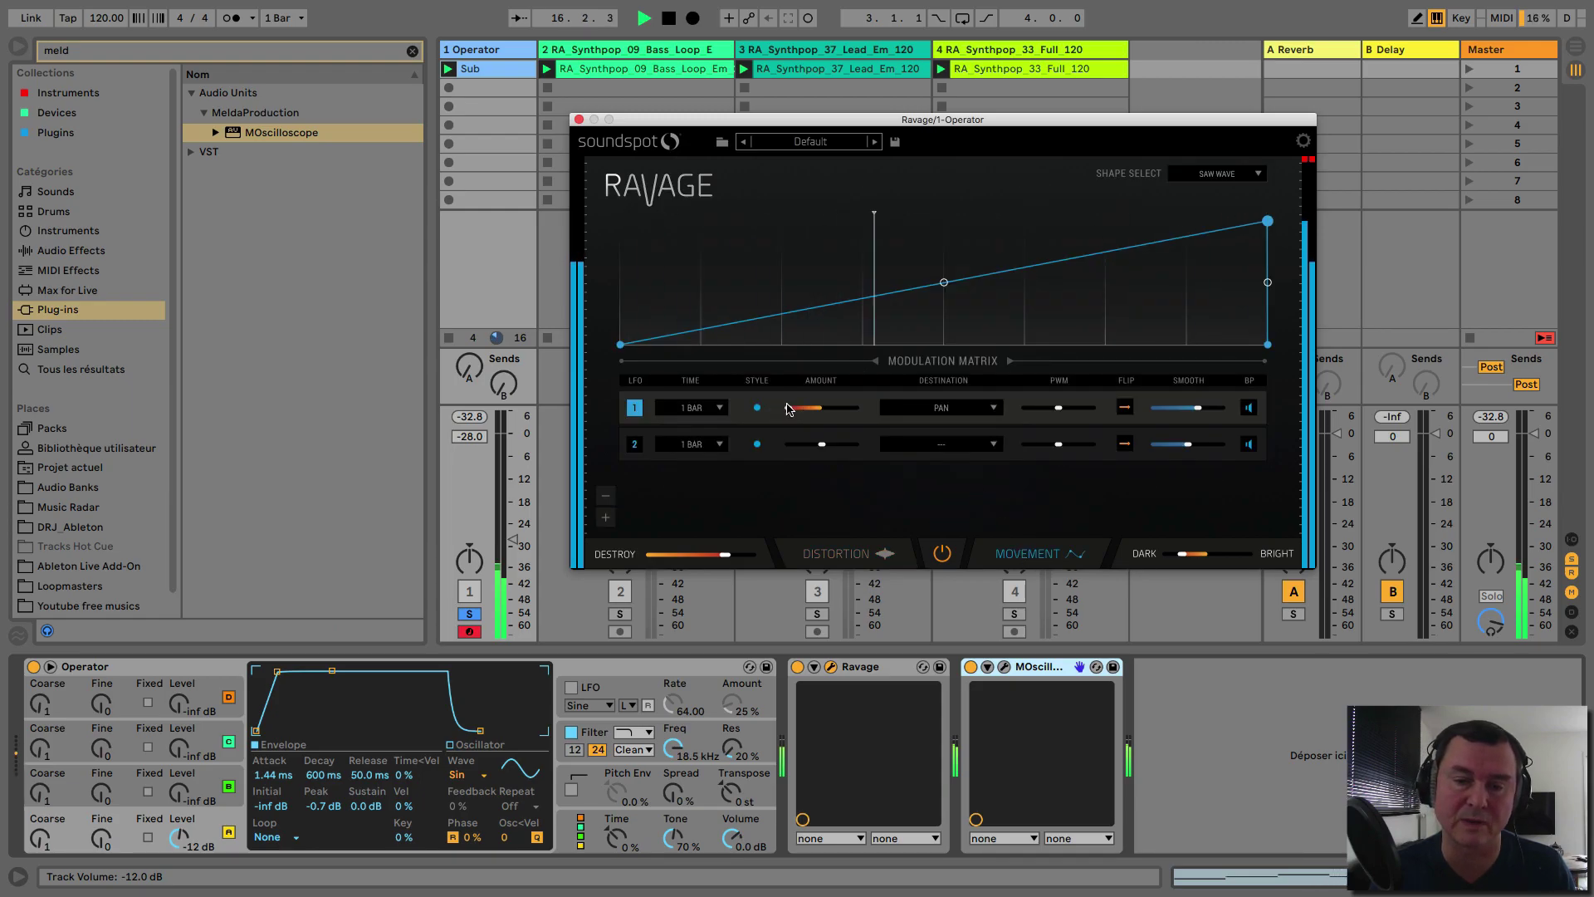
{"action": "left_click", "coordinate": [837, 554]}
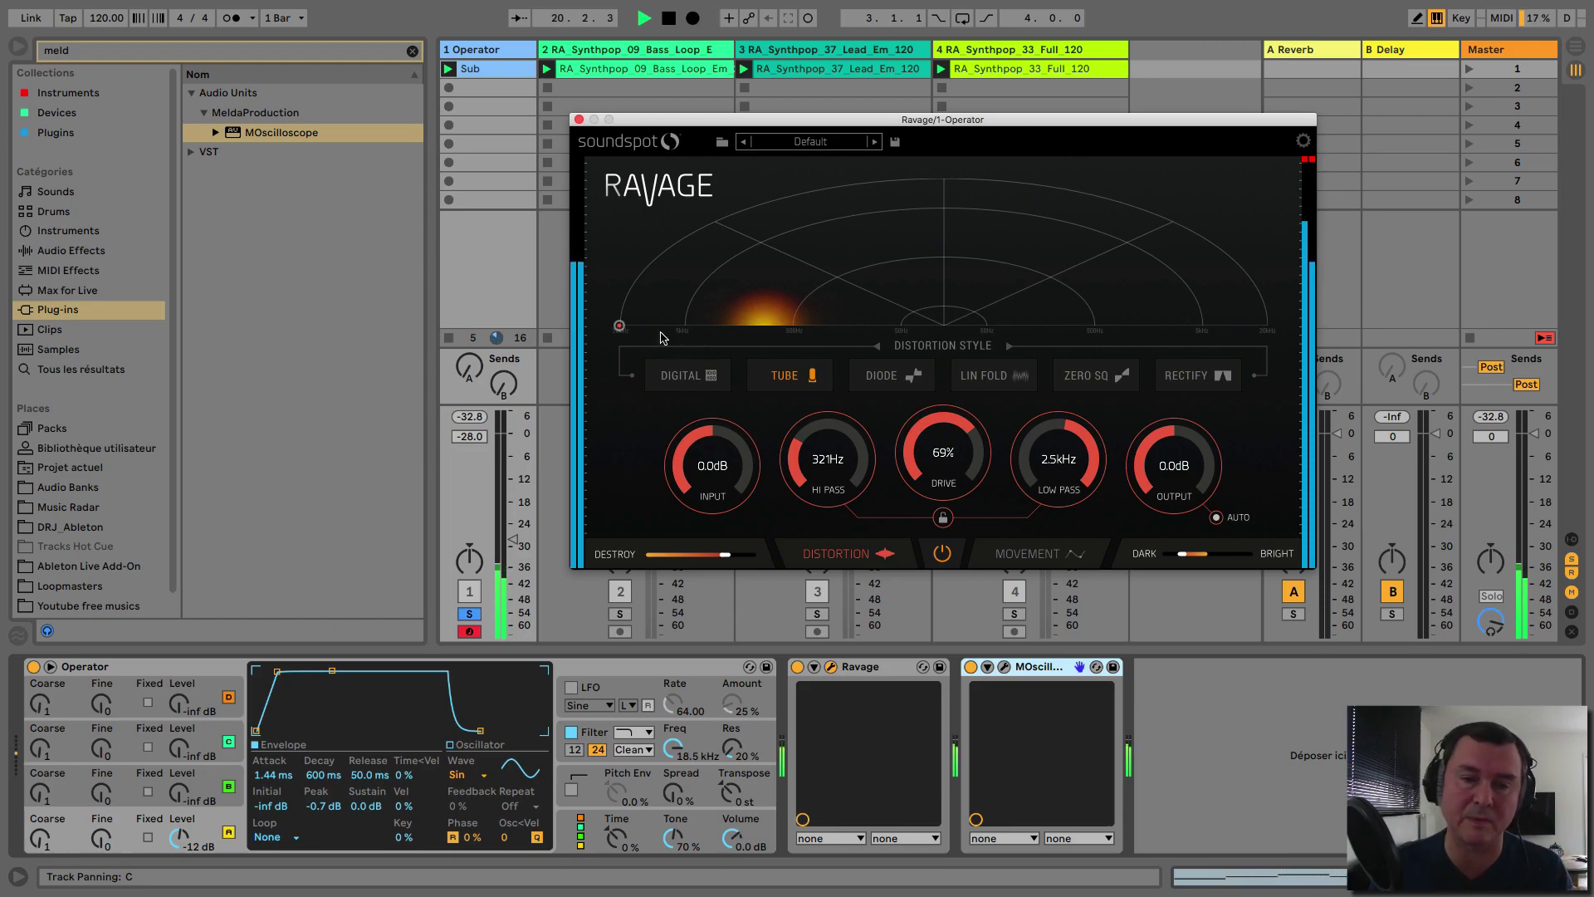
Set LFO 1's amount to nearly full positive and return the pan point to the centre of the field
{"action": "left_click", "coordinate": [1007, 552]}
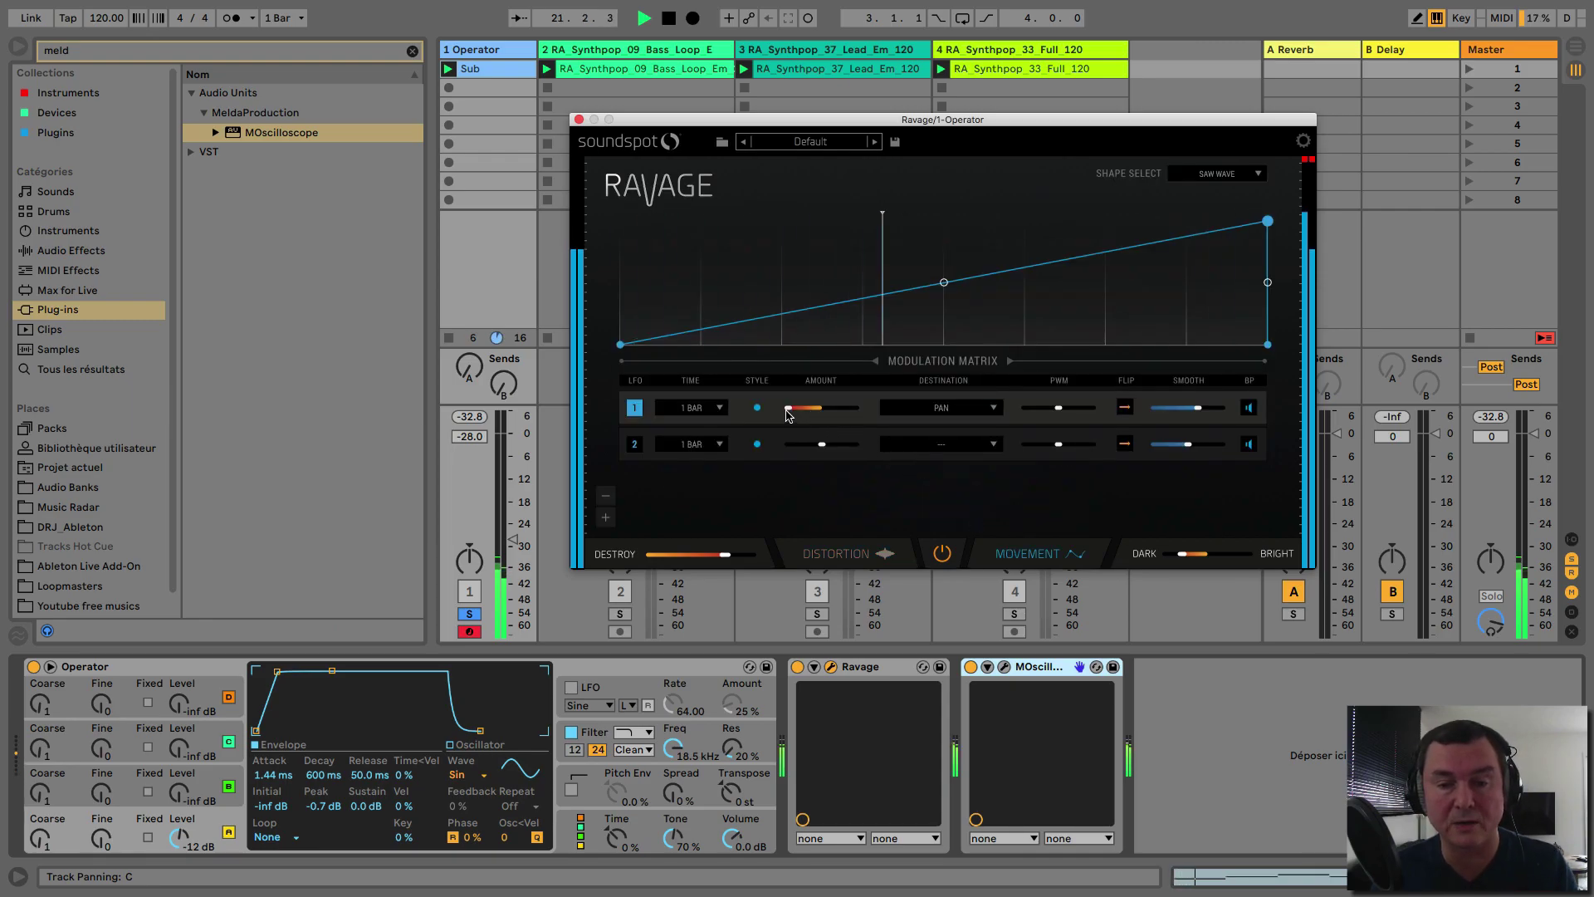
{"action": "left_click_drag", "start_coordinate": [784, 407], "coordinate": [1010, 449]}
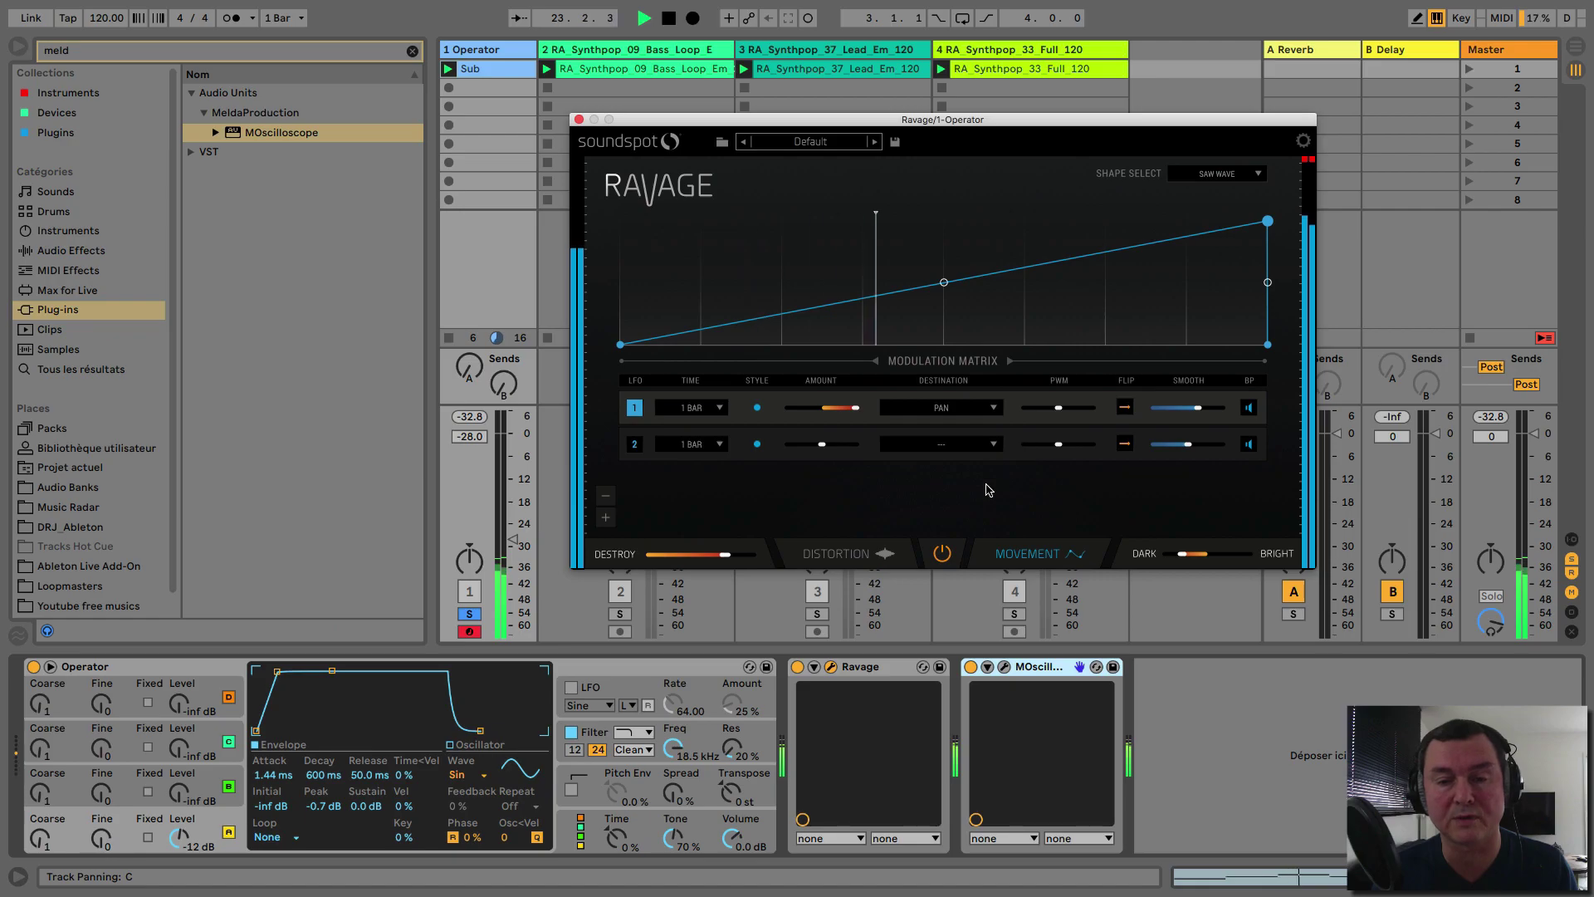
{"action": "left_click", "coordinate": [855, 557]}
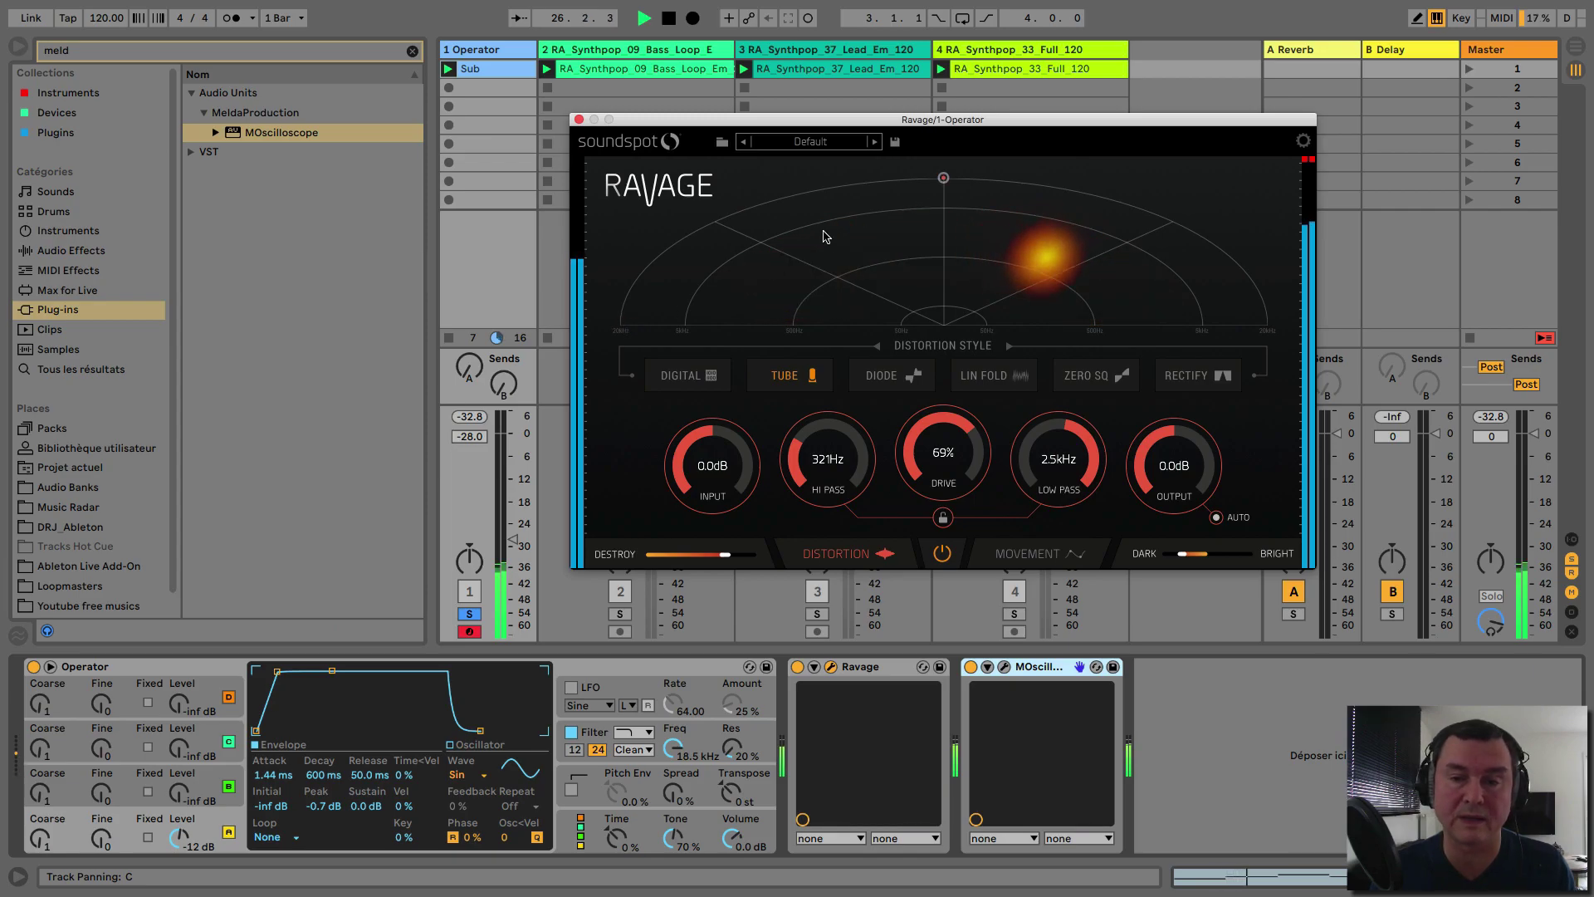
Move the pan point to the far left of the field and stop playback after checking LFO 1's modulation
{"action": "left_click", "coordinate": [1030, 554]}
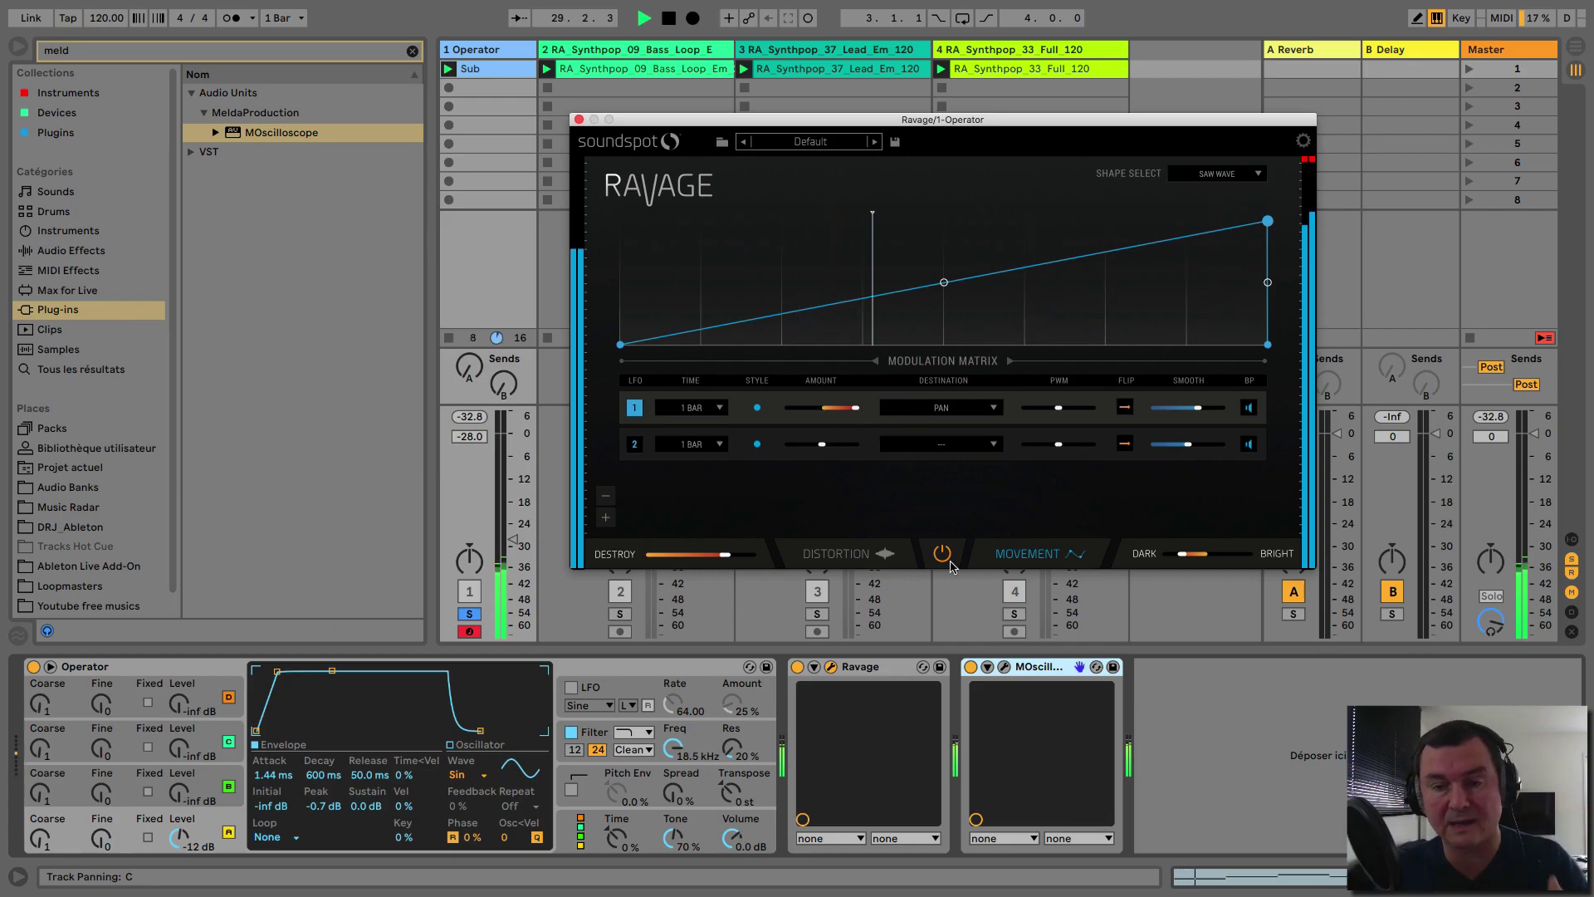
{"action": "left_click", "coordinate": [848, 558]}
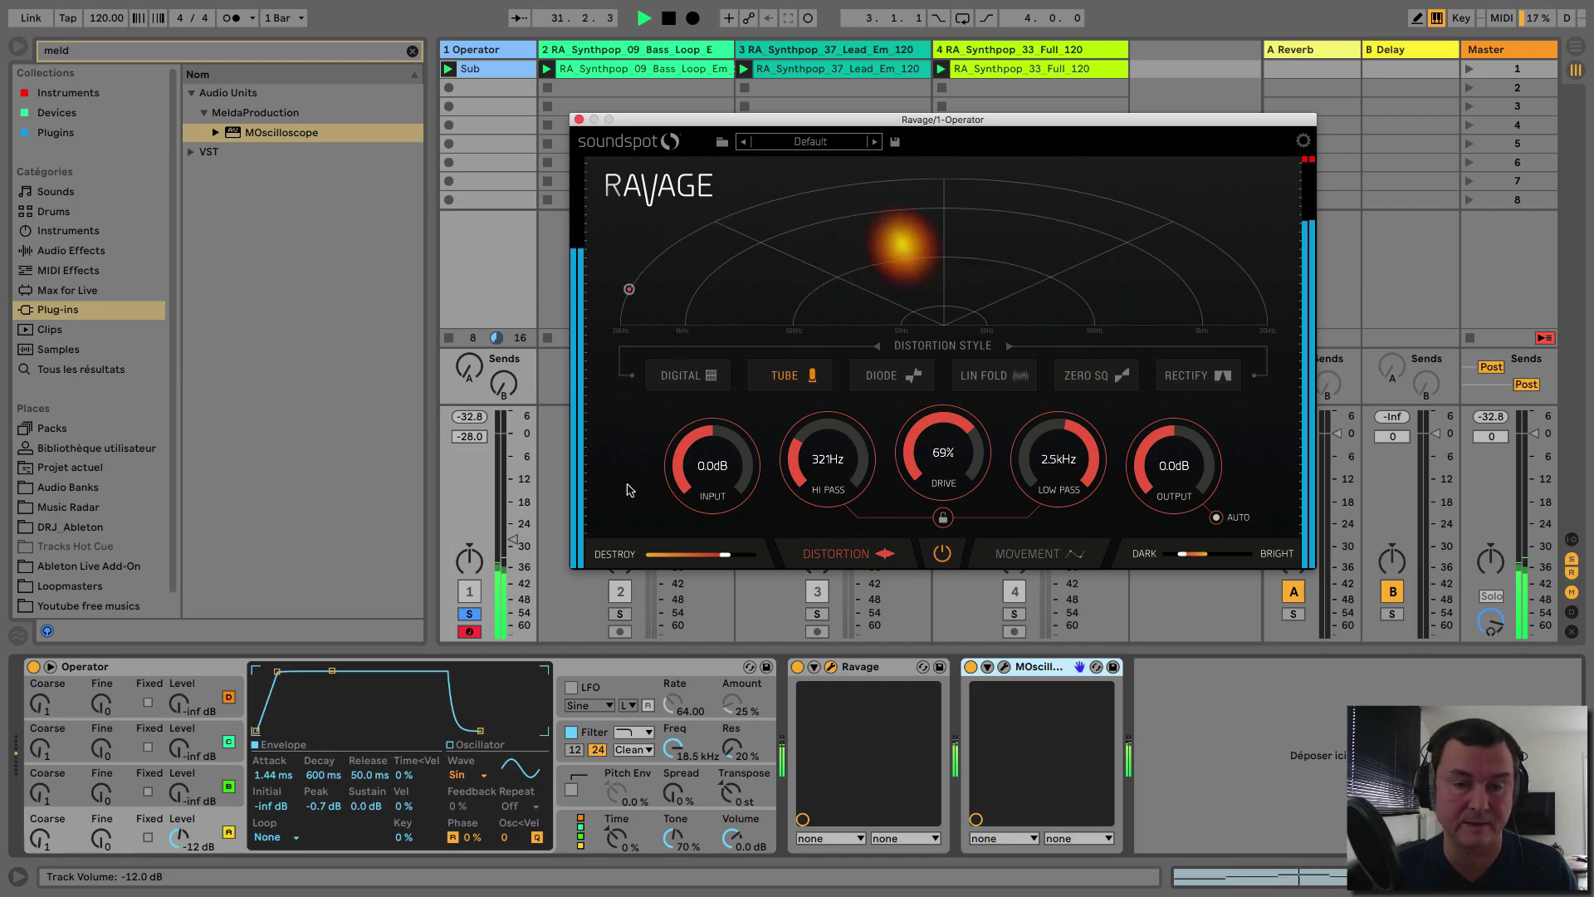
{"action": "left_click", "coordinate": [1034, 556]}
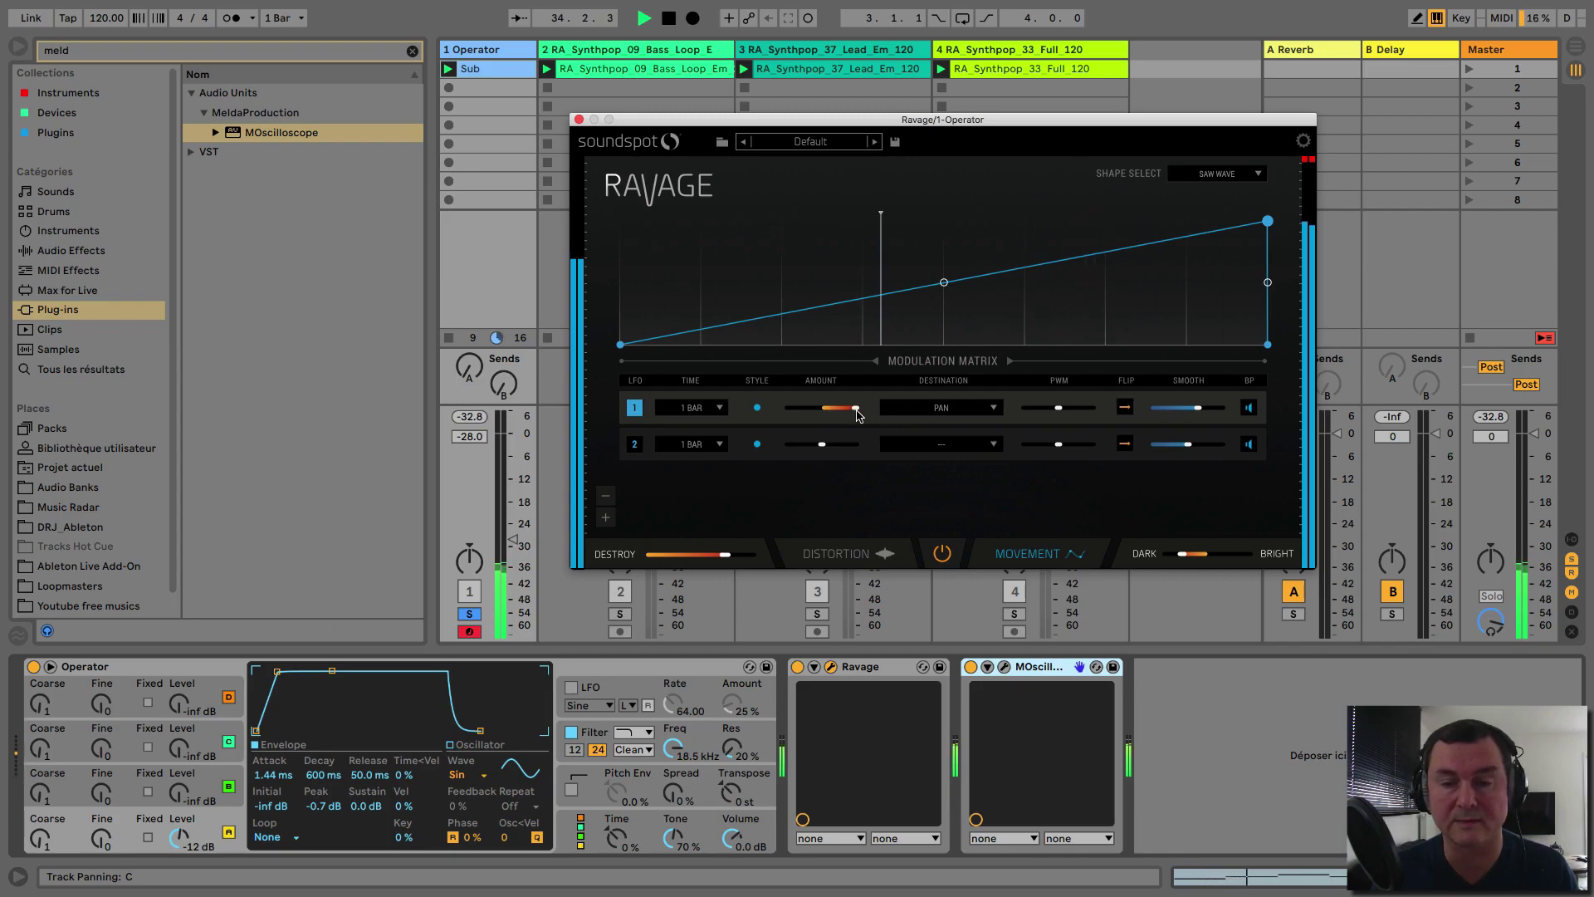
{"action": "key", "text": "space"}
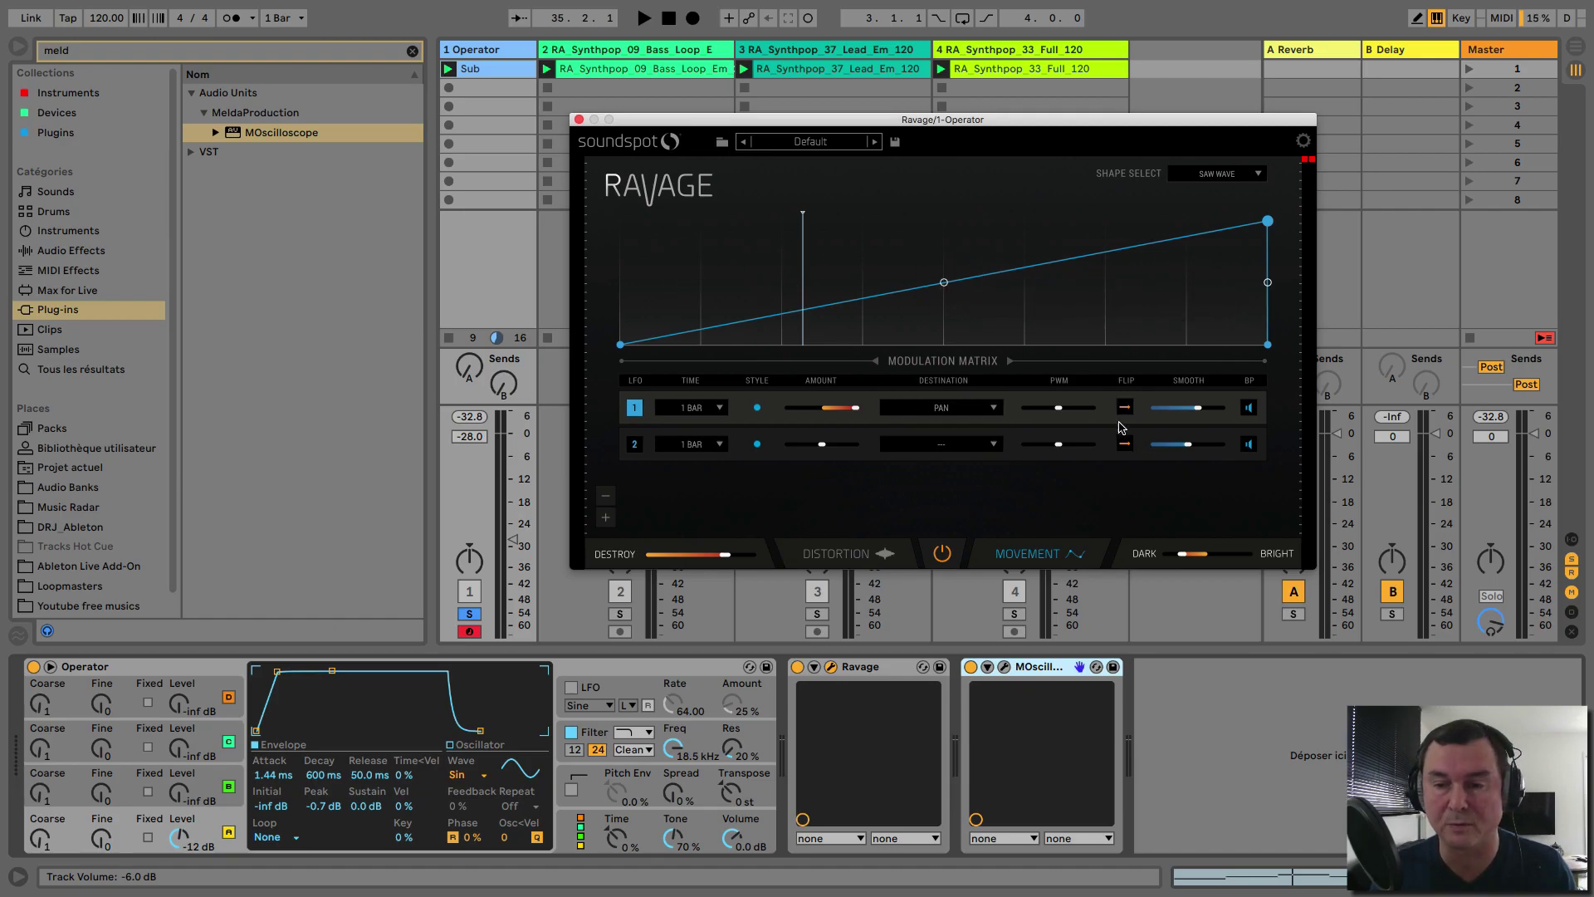
Raise LFO 1's PWM well above centre and check its effect on the pan movement during playback
{"action": "left_click_drag", "start_coordinate": [1054, 412], "coordinate": [1160, 412]}
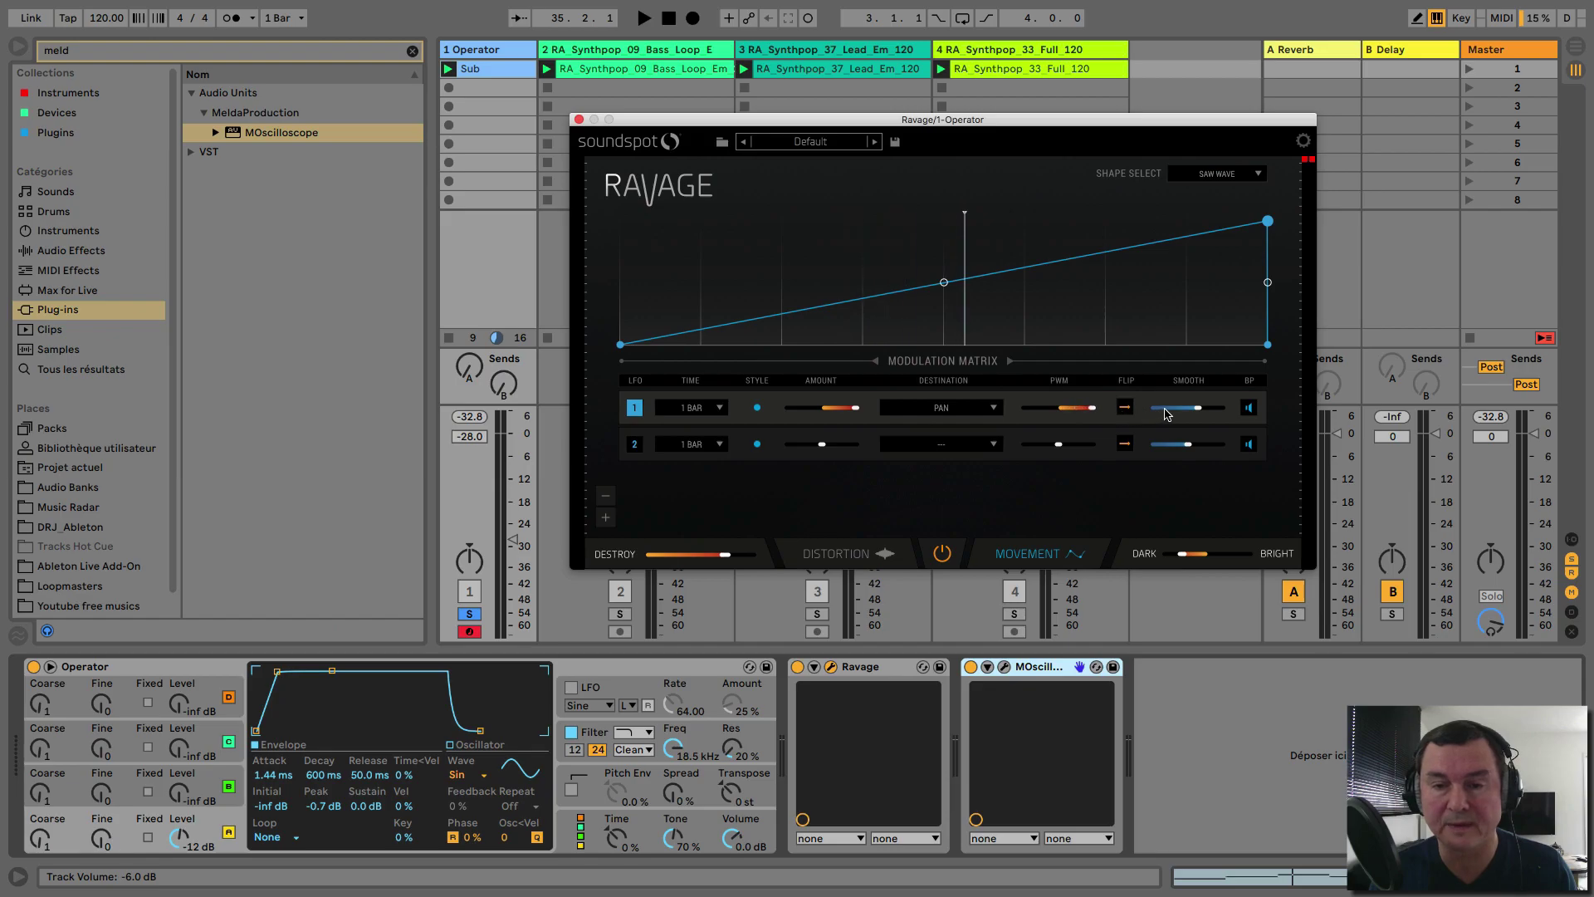
{"action": "key", "text": "space"}
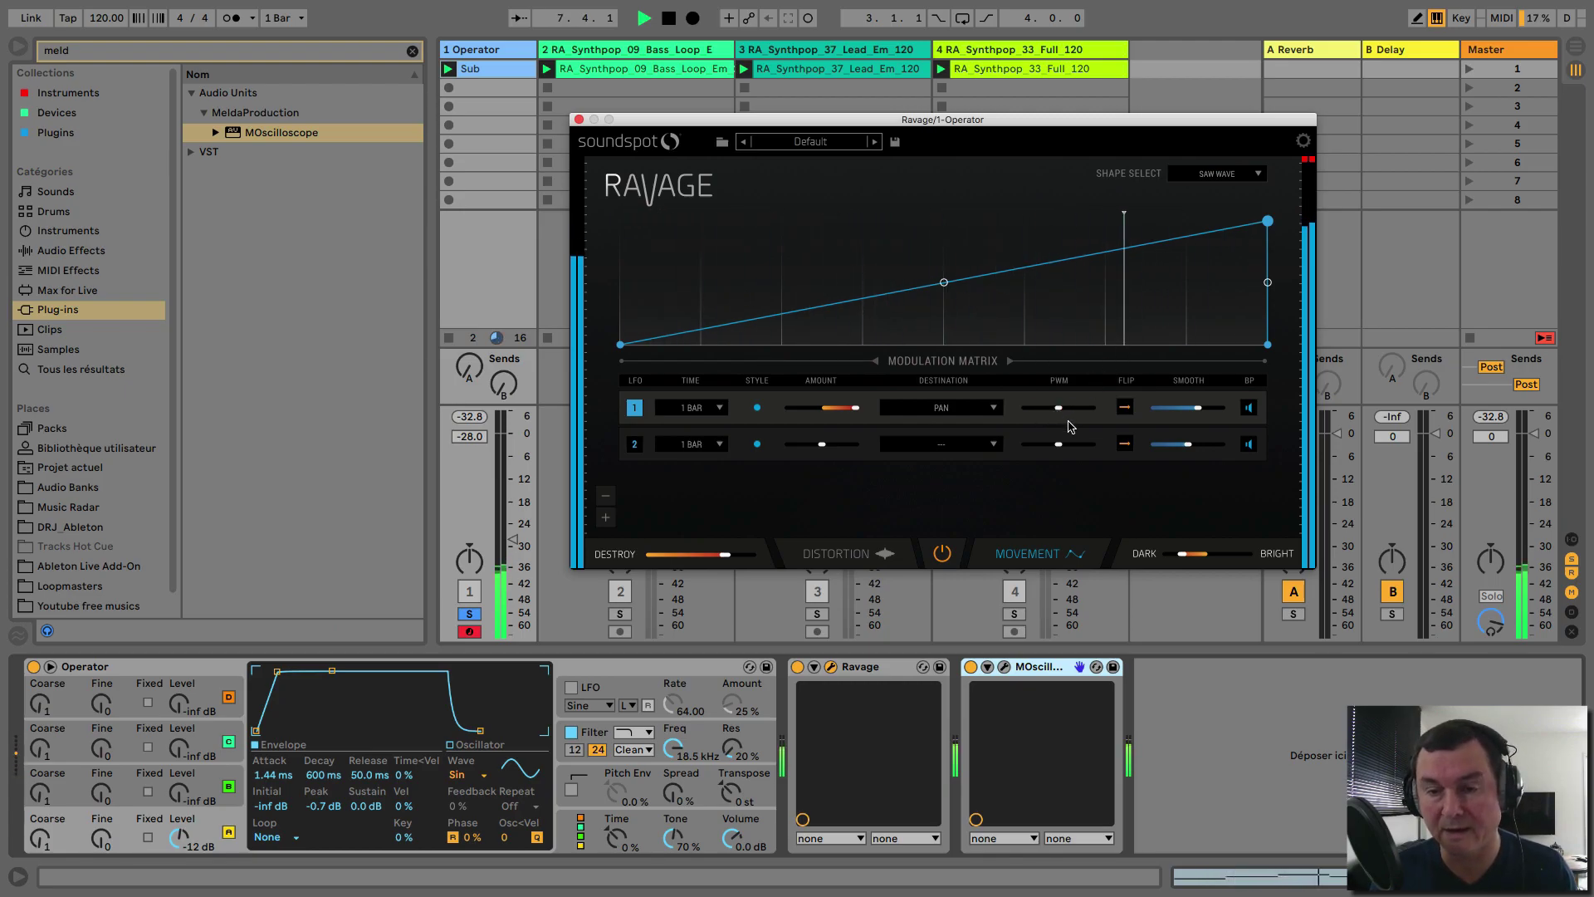
{"action": "left_click_drag", "start_coordinate": [1055, 408], "coordinate": [1173, 379]}
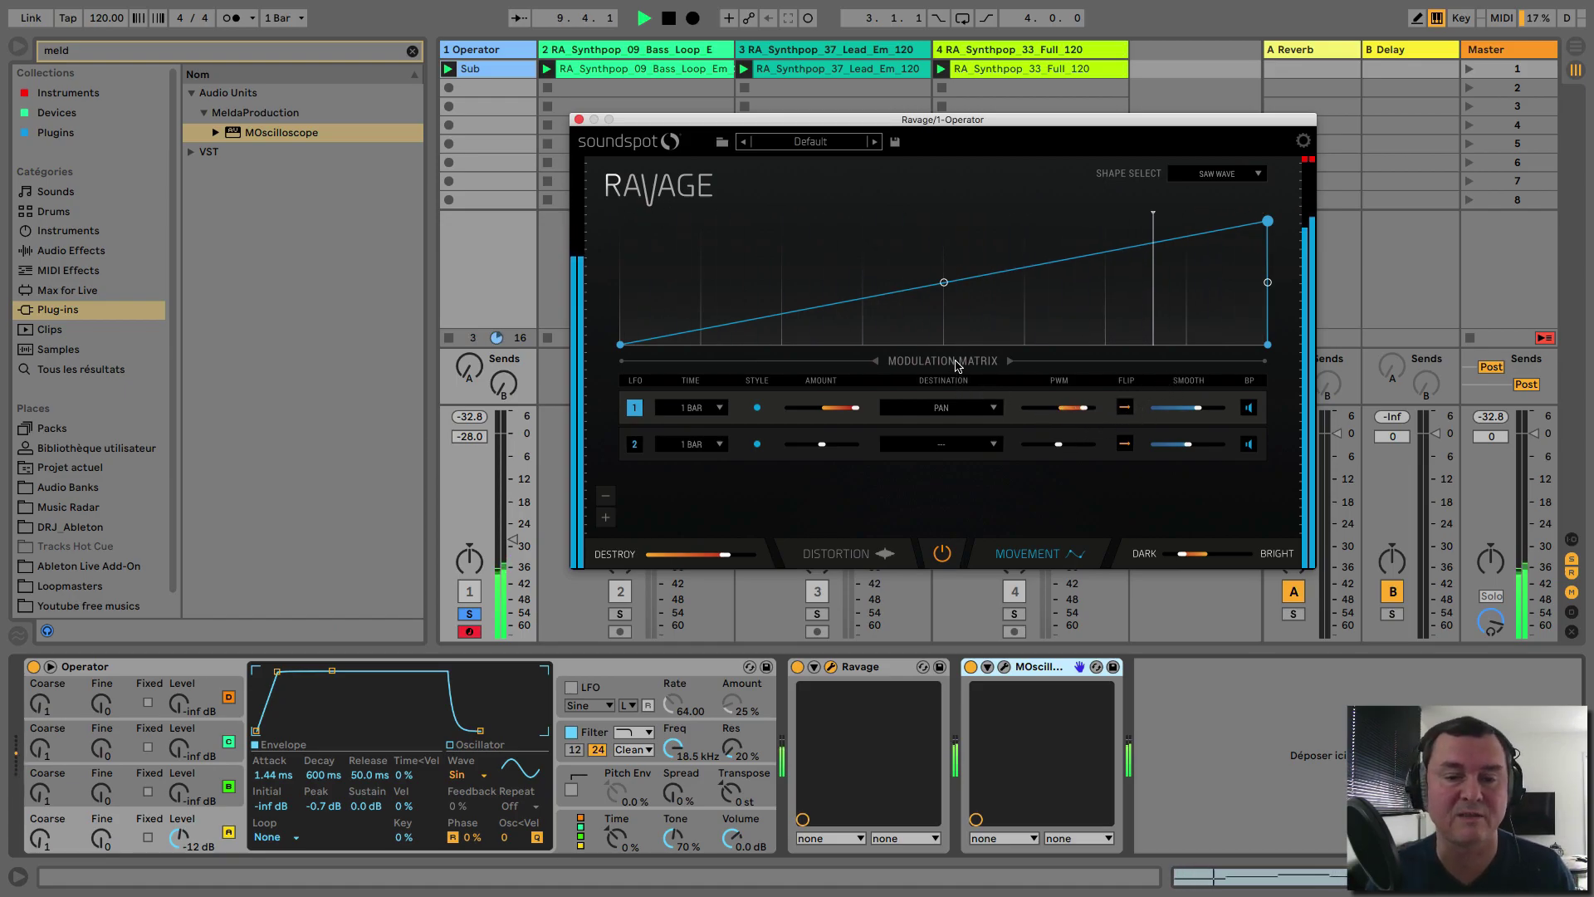
{"action": "left_click", "coordinate": [836, 554]}
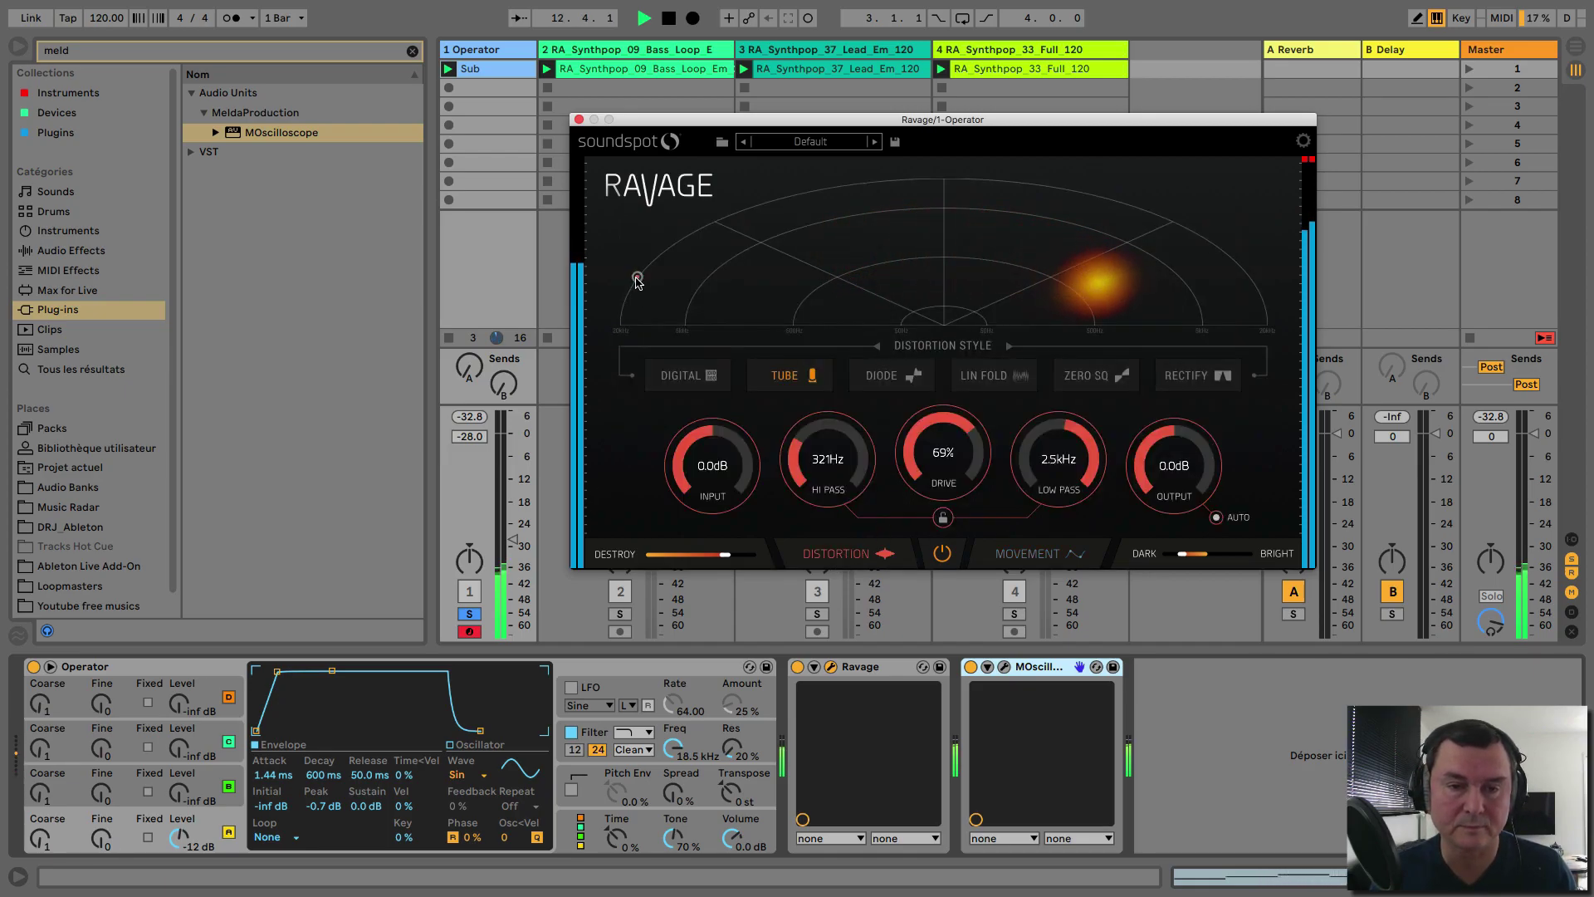
Set LFO 2 to a 1/4 time with the High Pass destination and a nearly full positive amount
{"action": "left_click", "coordinate": [1014, 555]}
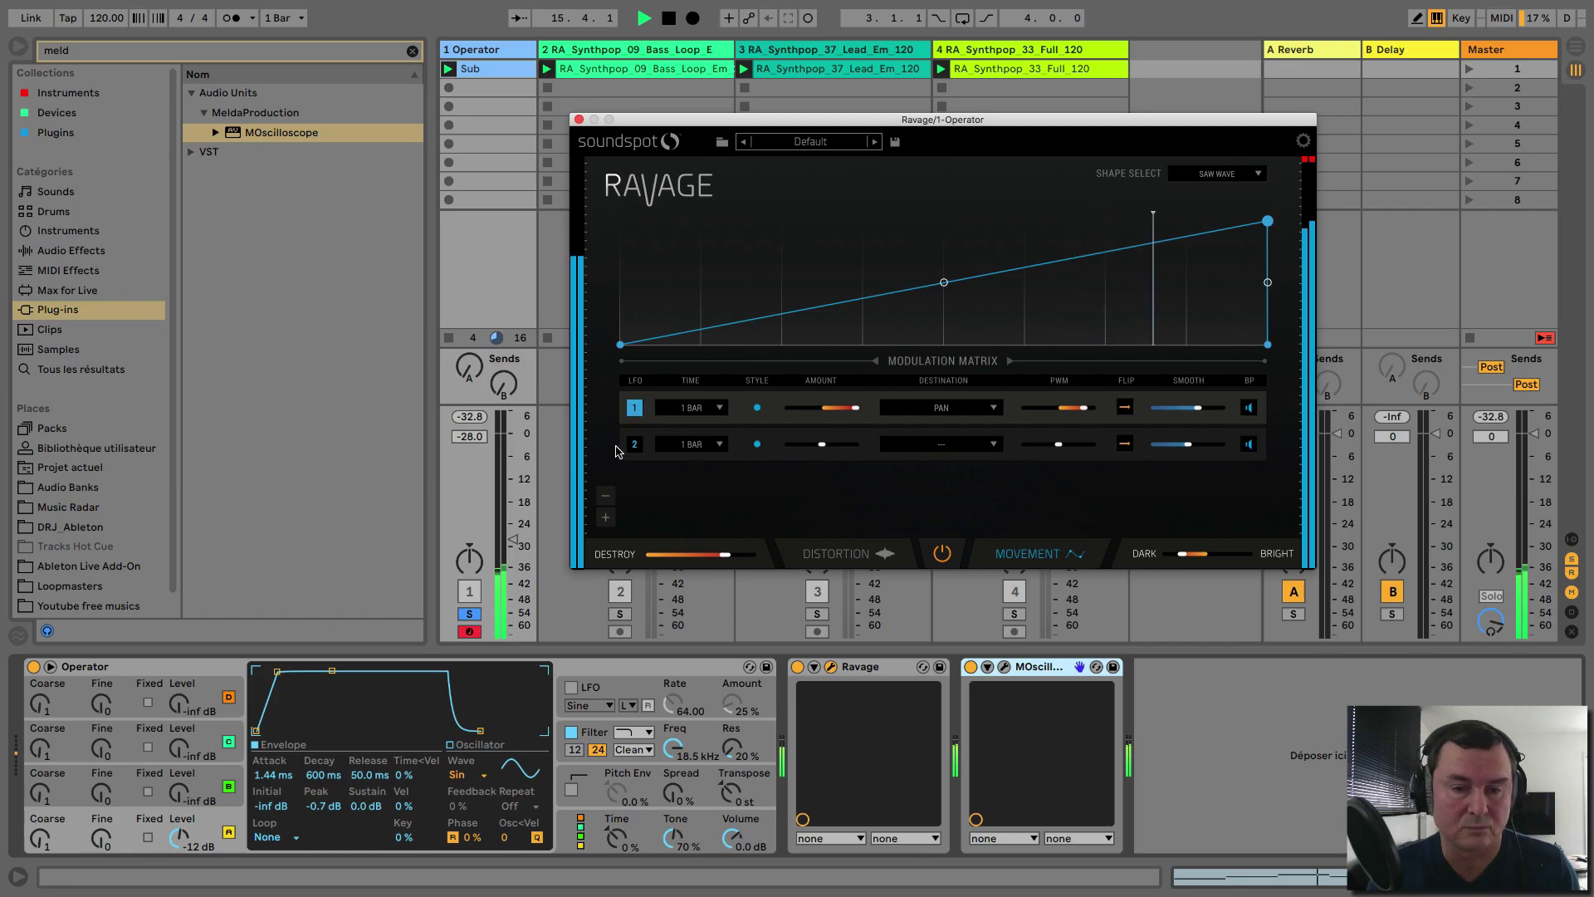
{"action": "left_click", "coordinate": [688, 446]}
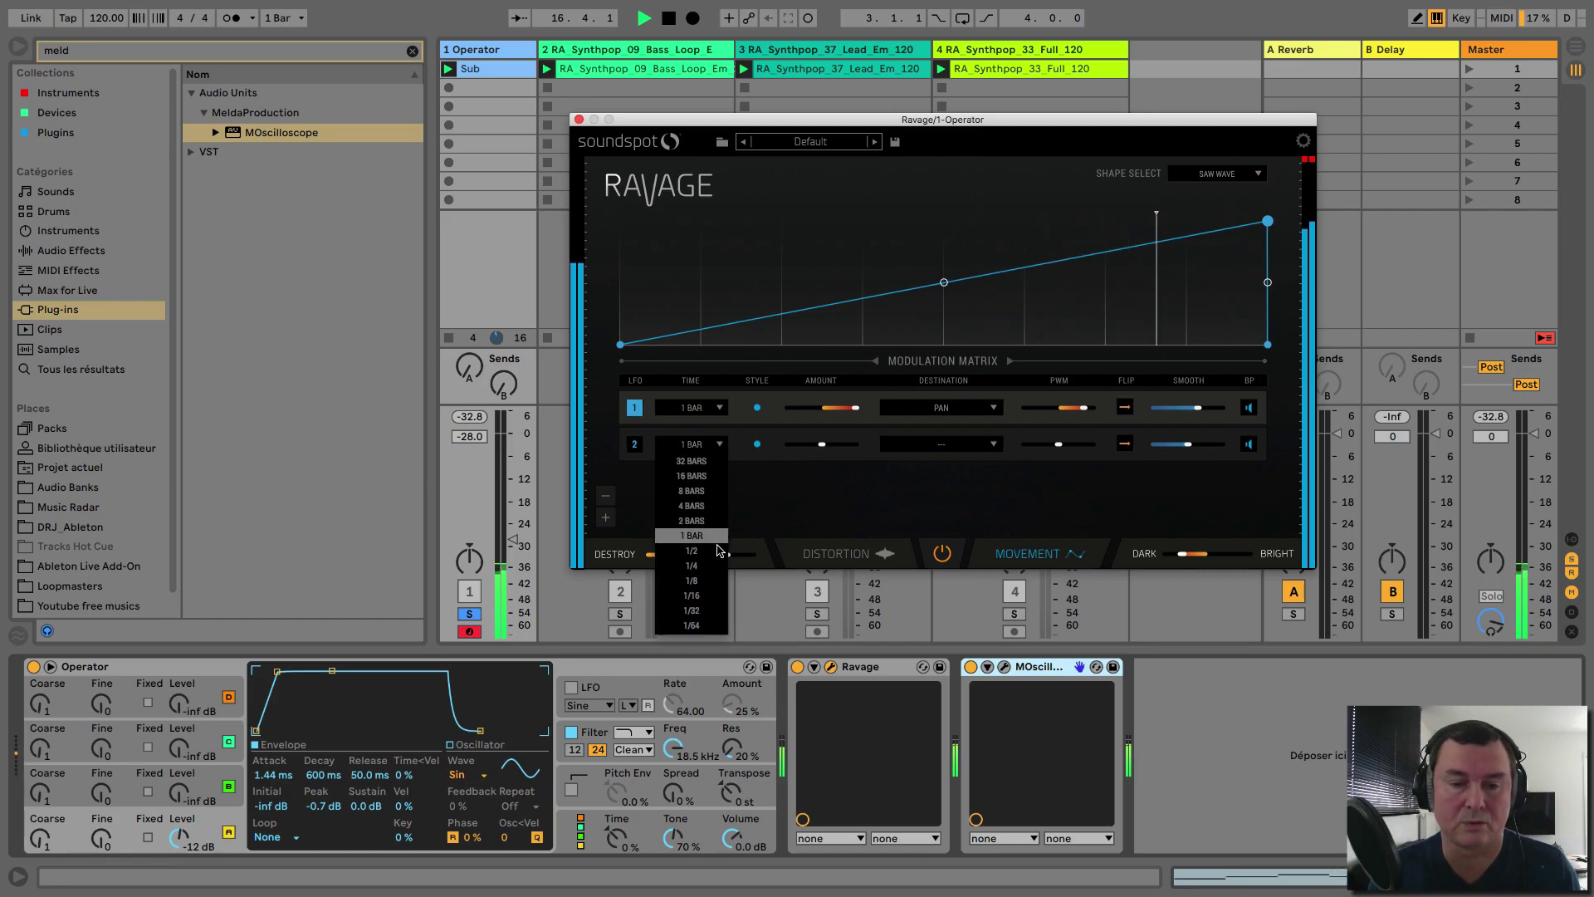
{"action": "left_click", "coordinate": [696, 567]}
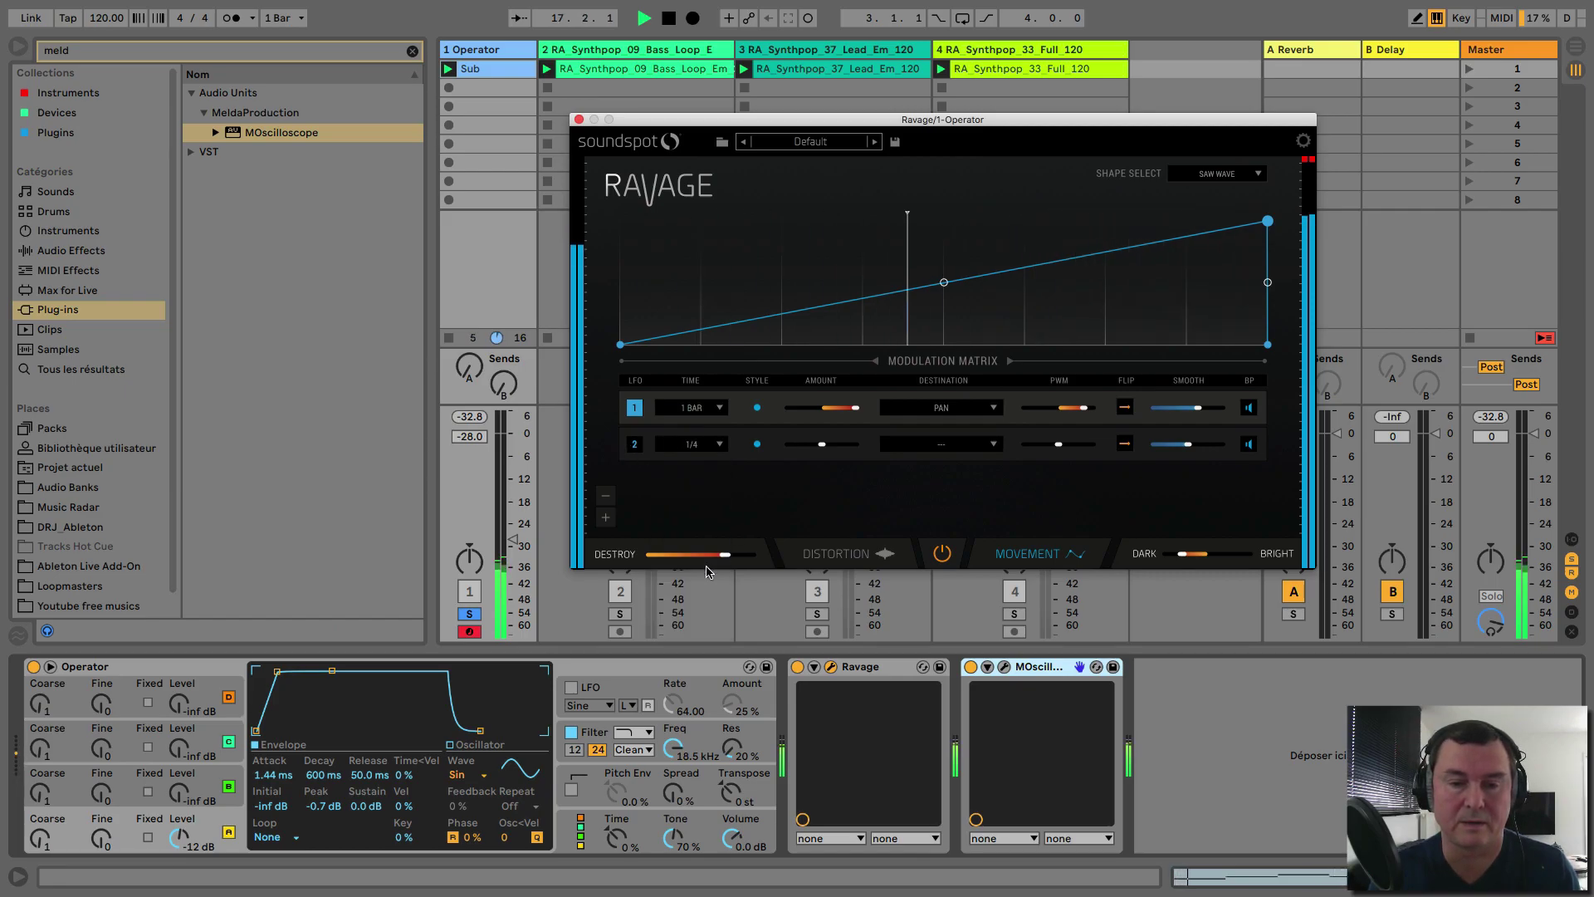
{"action": "left_click", "coordinate": [989, 449]}
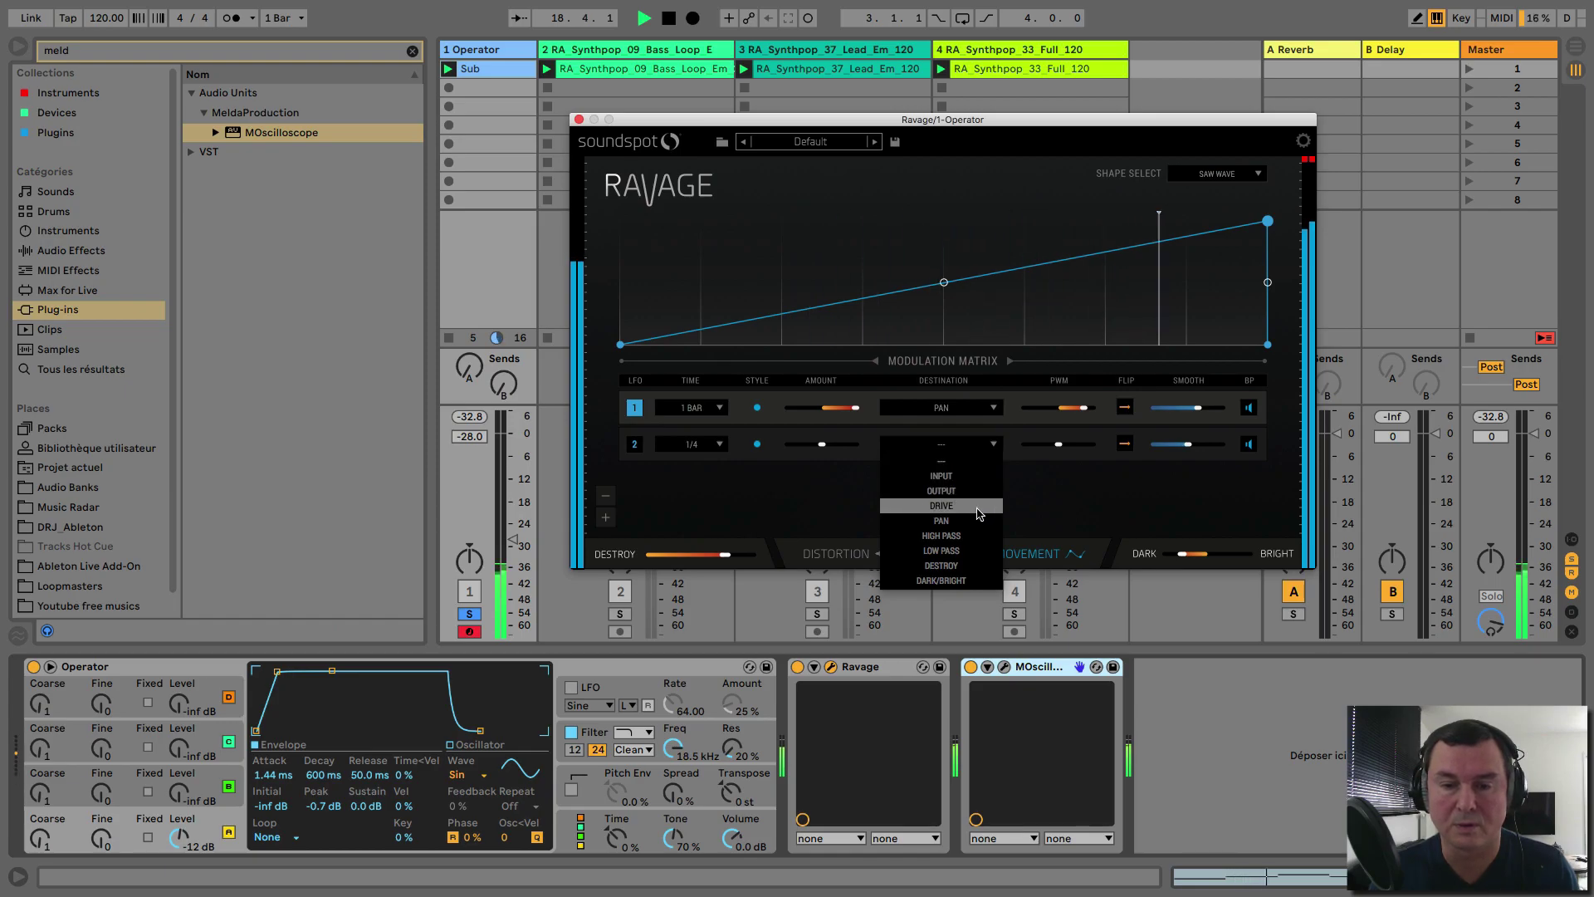
{"action": "left_click", "coordinate": [978, 535]}
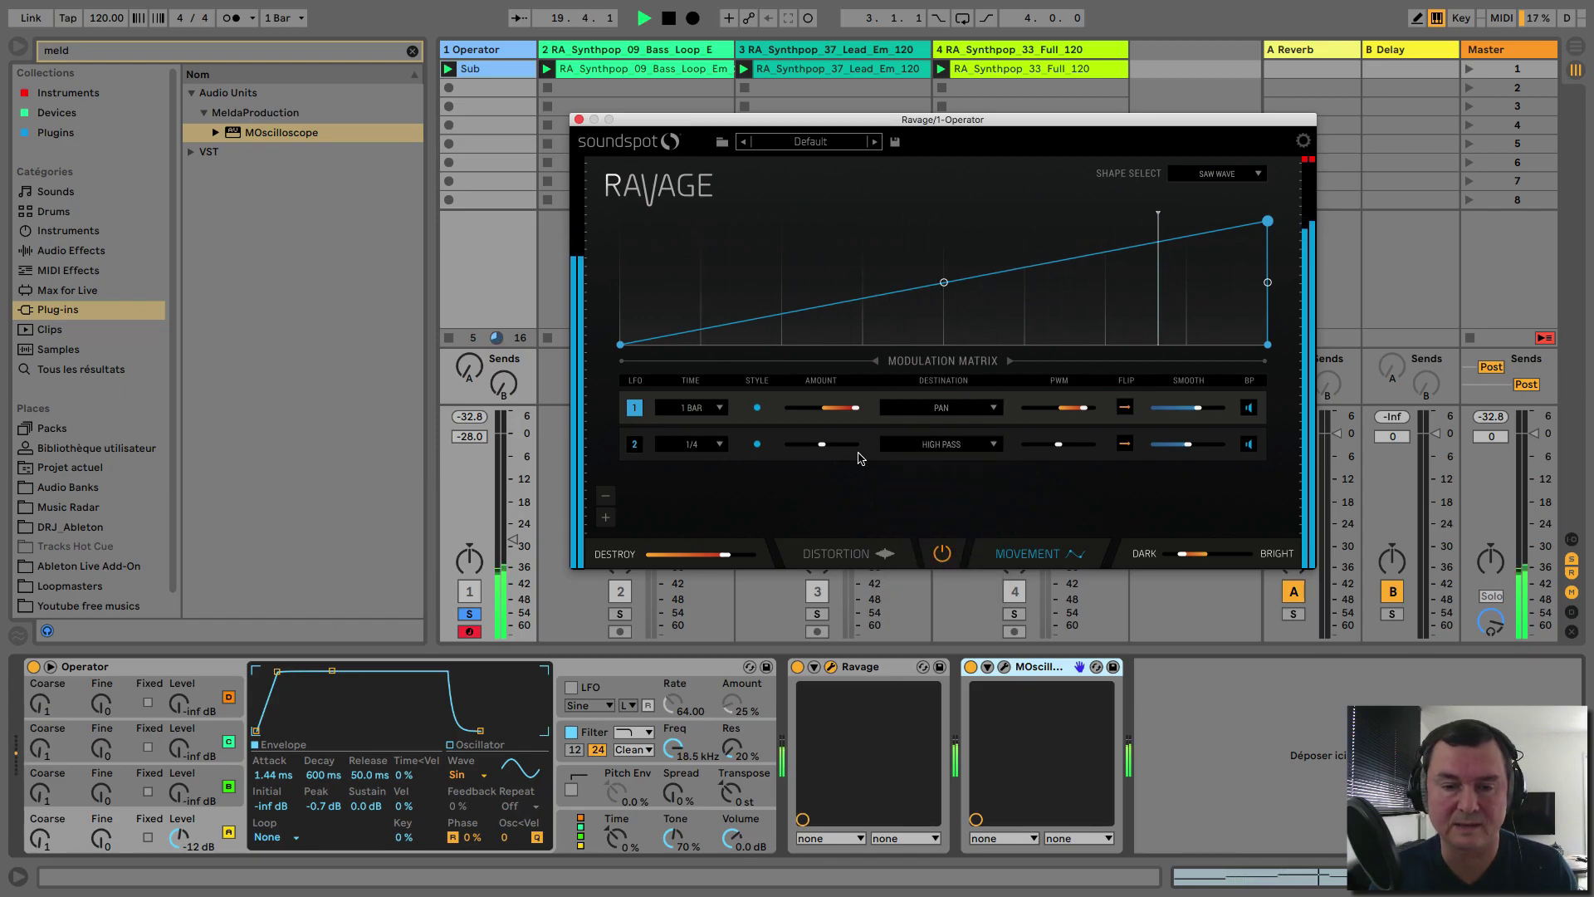
{"action": "left_click_drag", "start_coordinate": [819, 444], "coordinate": [989, 452]}
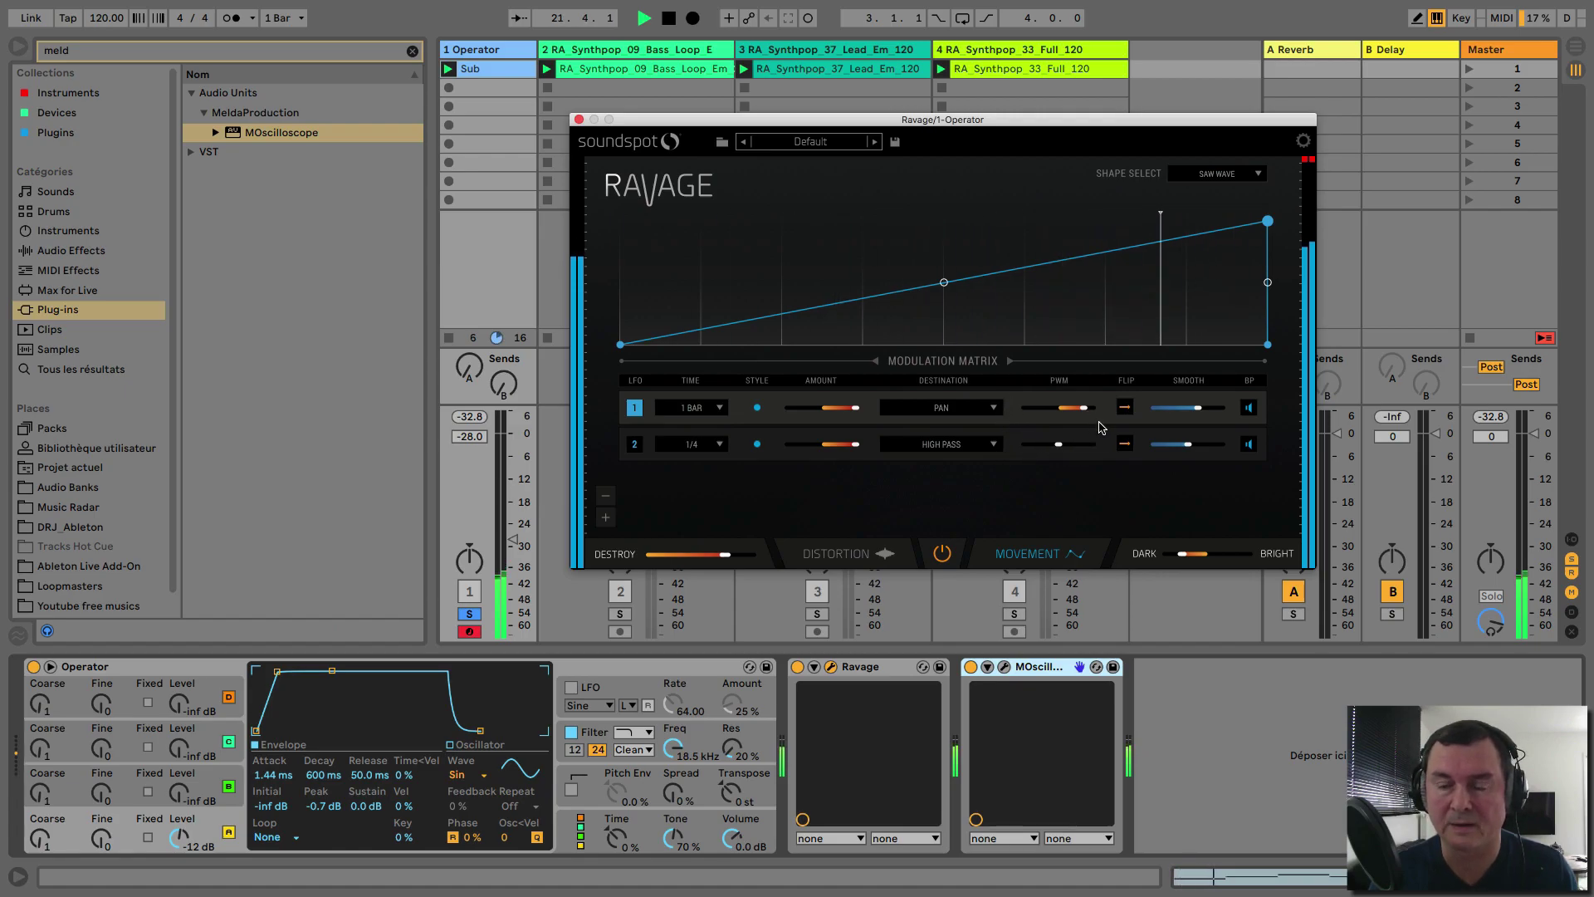
Raise the Operator track volume to -8.8 dB and reposition the Ravage window over the mixer
{"action": "left_click_drag", "start_coordinate": [747, 118], "coordinate": [817, 108]}
{"action": "left_click_drag", "start_coordinate": [515, 548], "coordinate": [514, 467]}
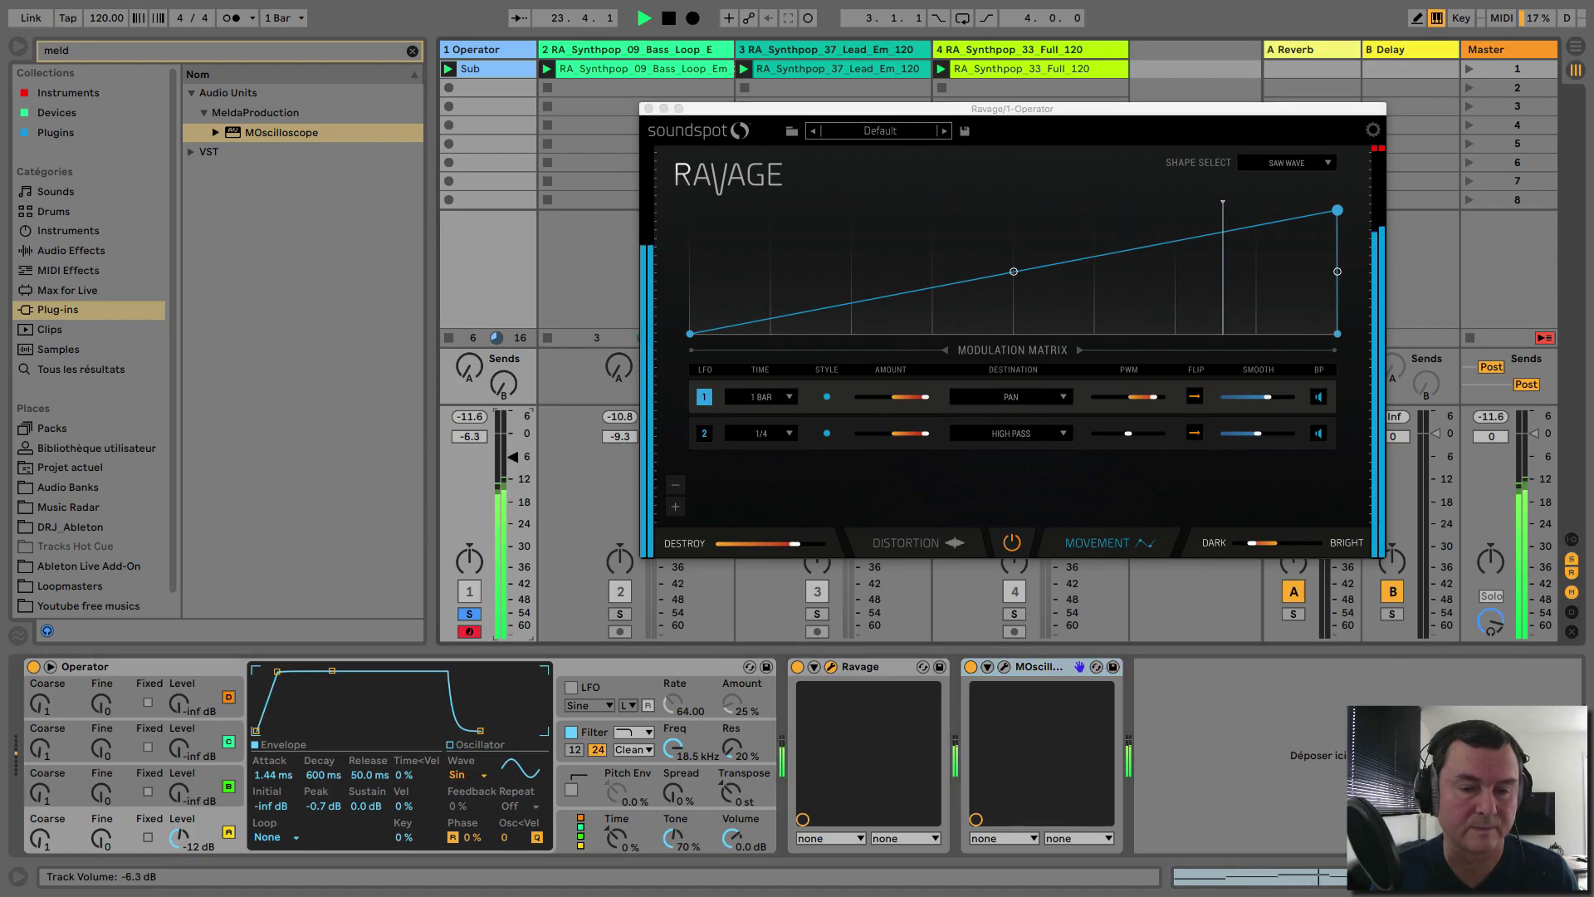
{"action": "left_click_drag", "start_coordinate": [989, 113], "coordinate": [896, 155]}
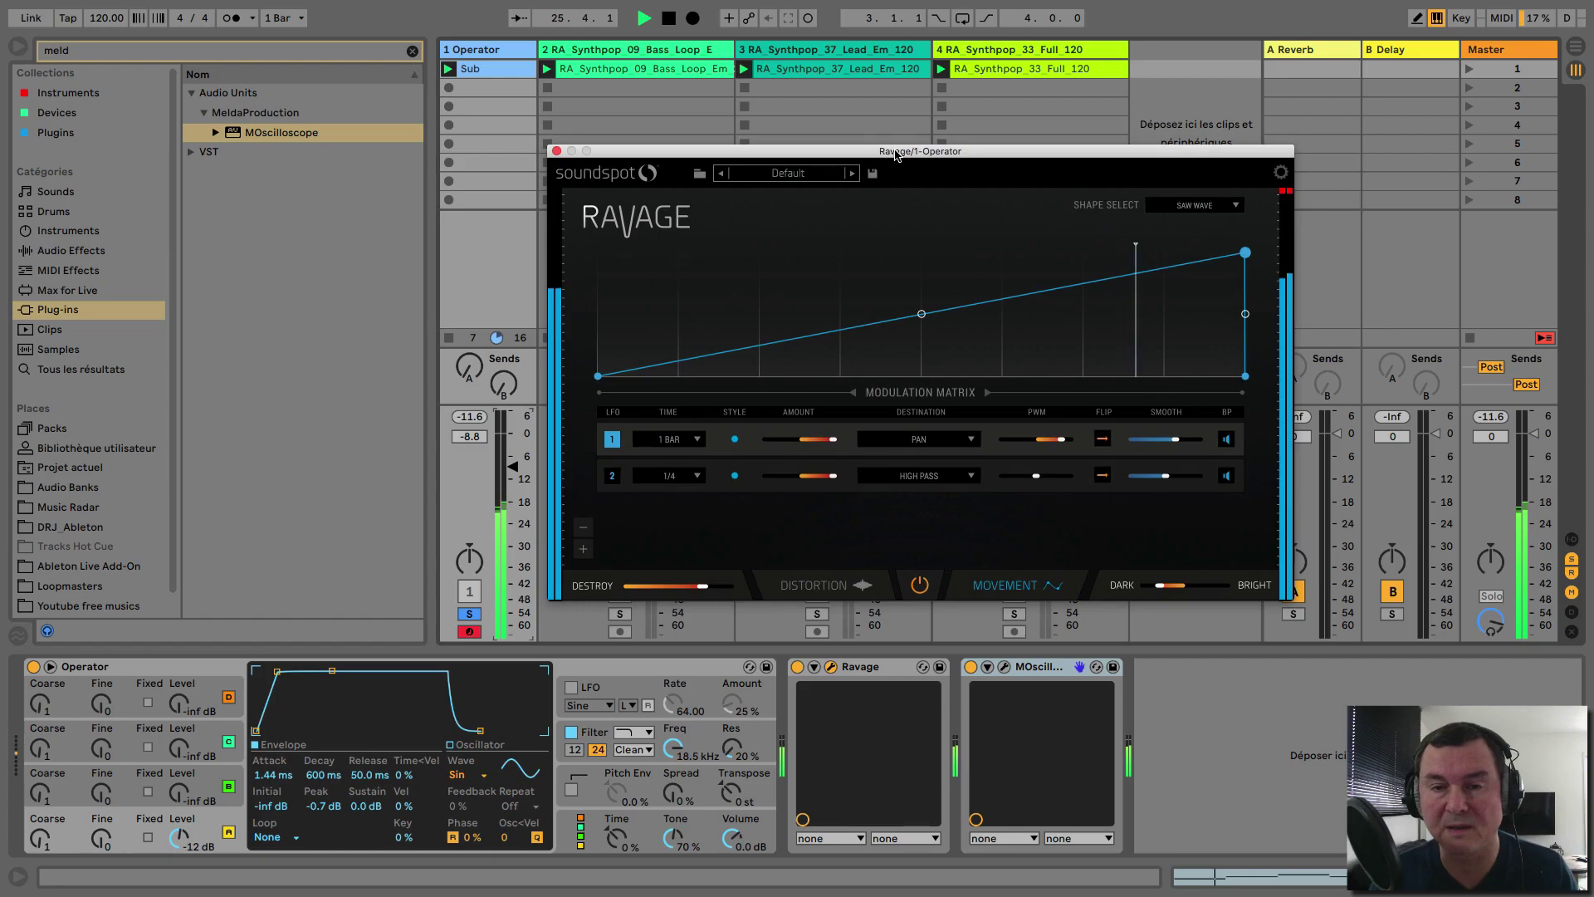
Switch the distortion style to Diode, set the drive to 52%, and bypass and re-enable Ravage
{"action": "left_click", "coordinate": [833, 581]}
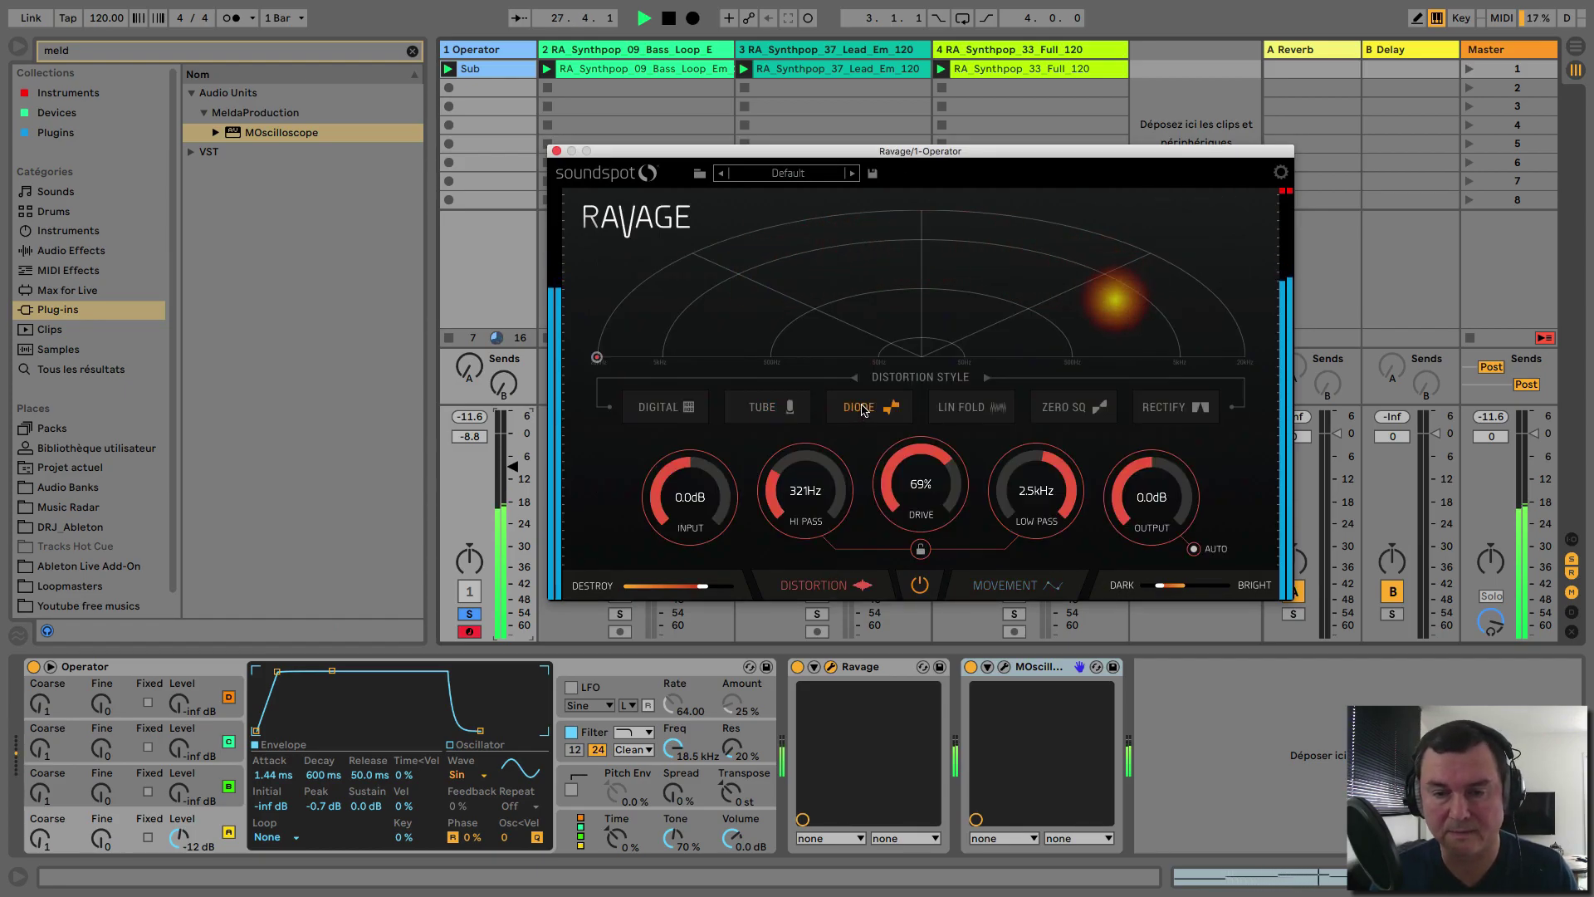
{"action": "left_click_drag", "start_coordinate": [937, 456], "coordinate": [923, 532]}
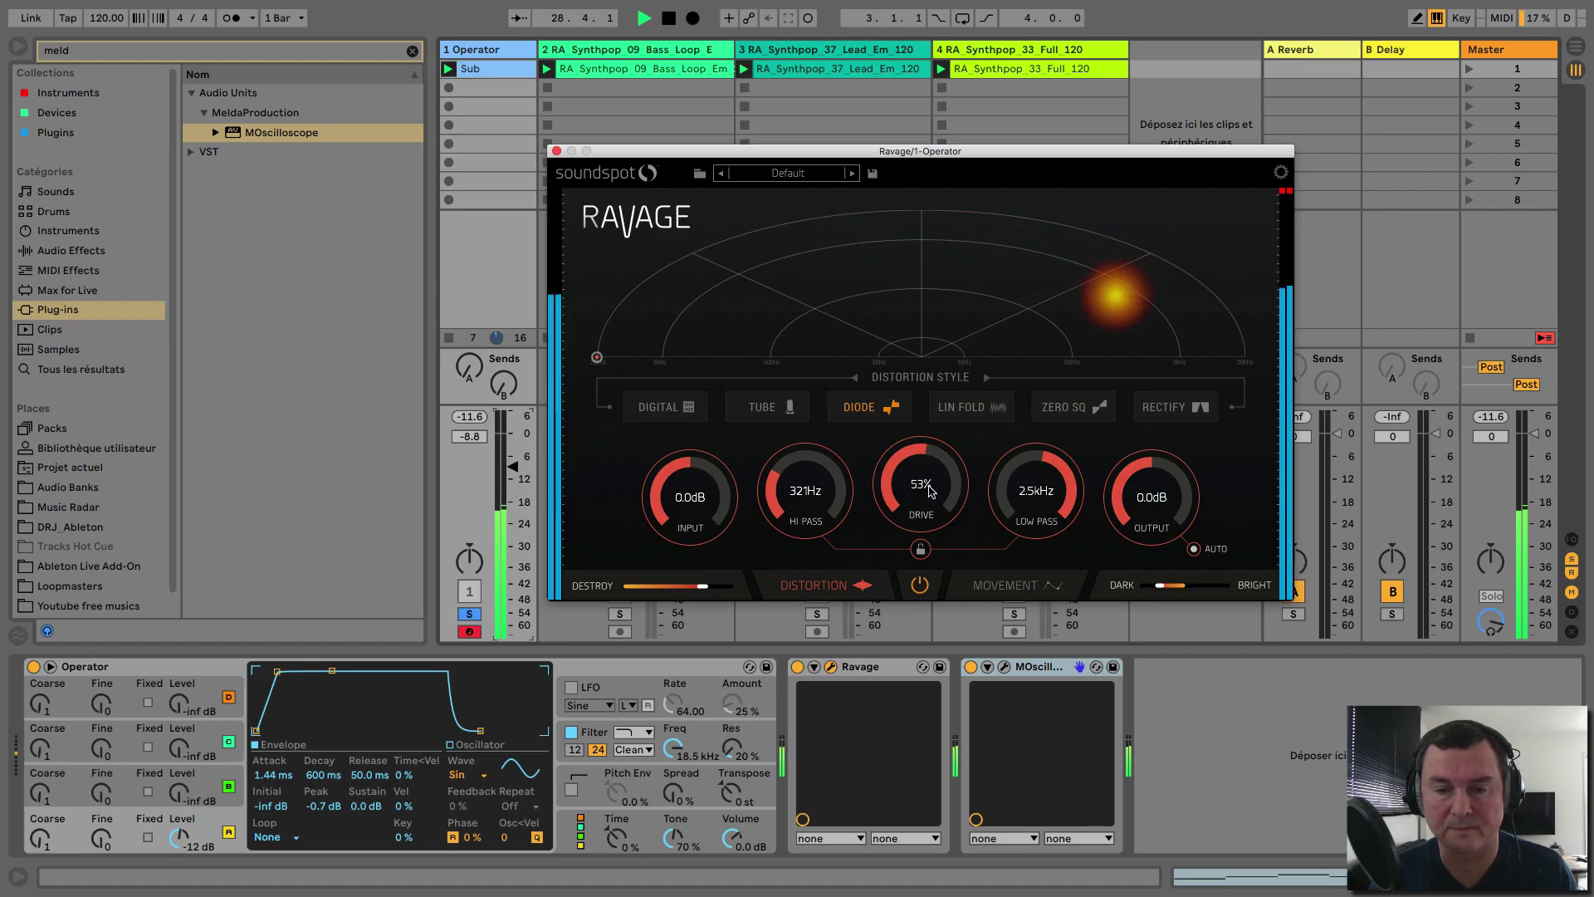
{"action": "left_click", "coordinate": [922, 586]}
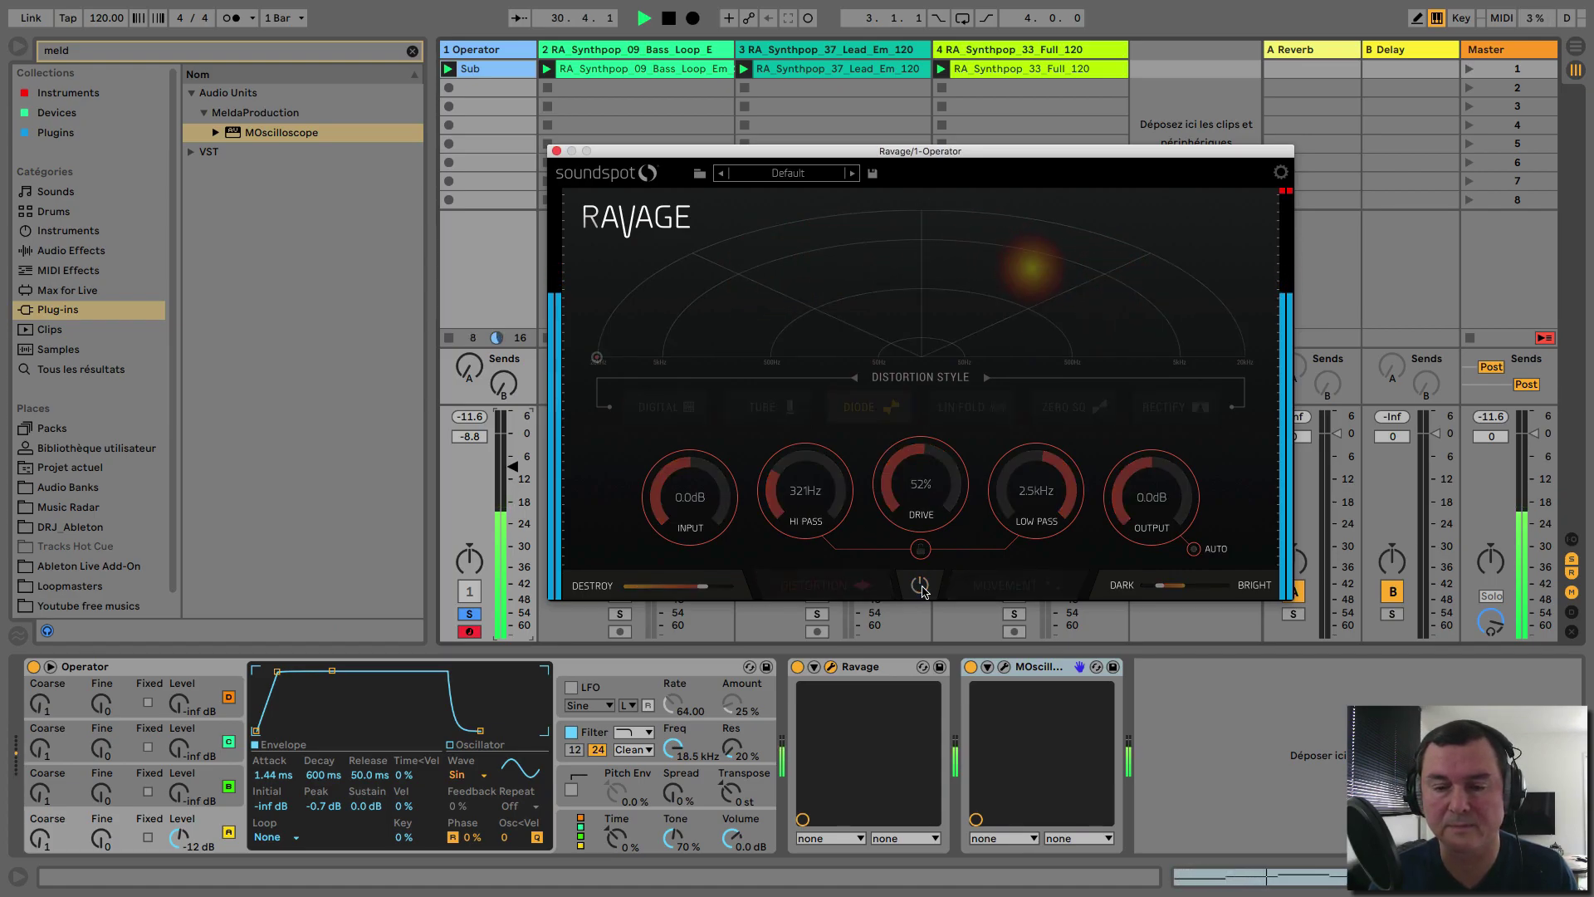
{"action": "left_click", "coordinate": [922, 586]}
Increase LFO 1's smoothing slightly and stop playback
{"action": "left_click", "coordinate": [1006, 586]}
{"action": "left_click_drag", "start_coordinate": [1179, 442], "coordinate": [1207, 473]}
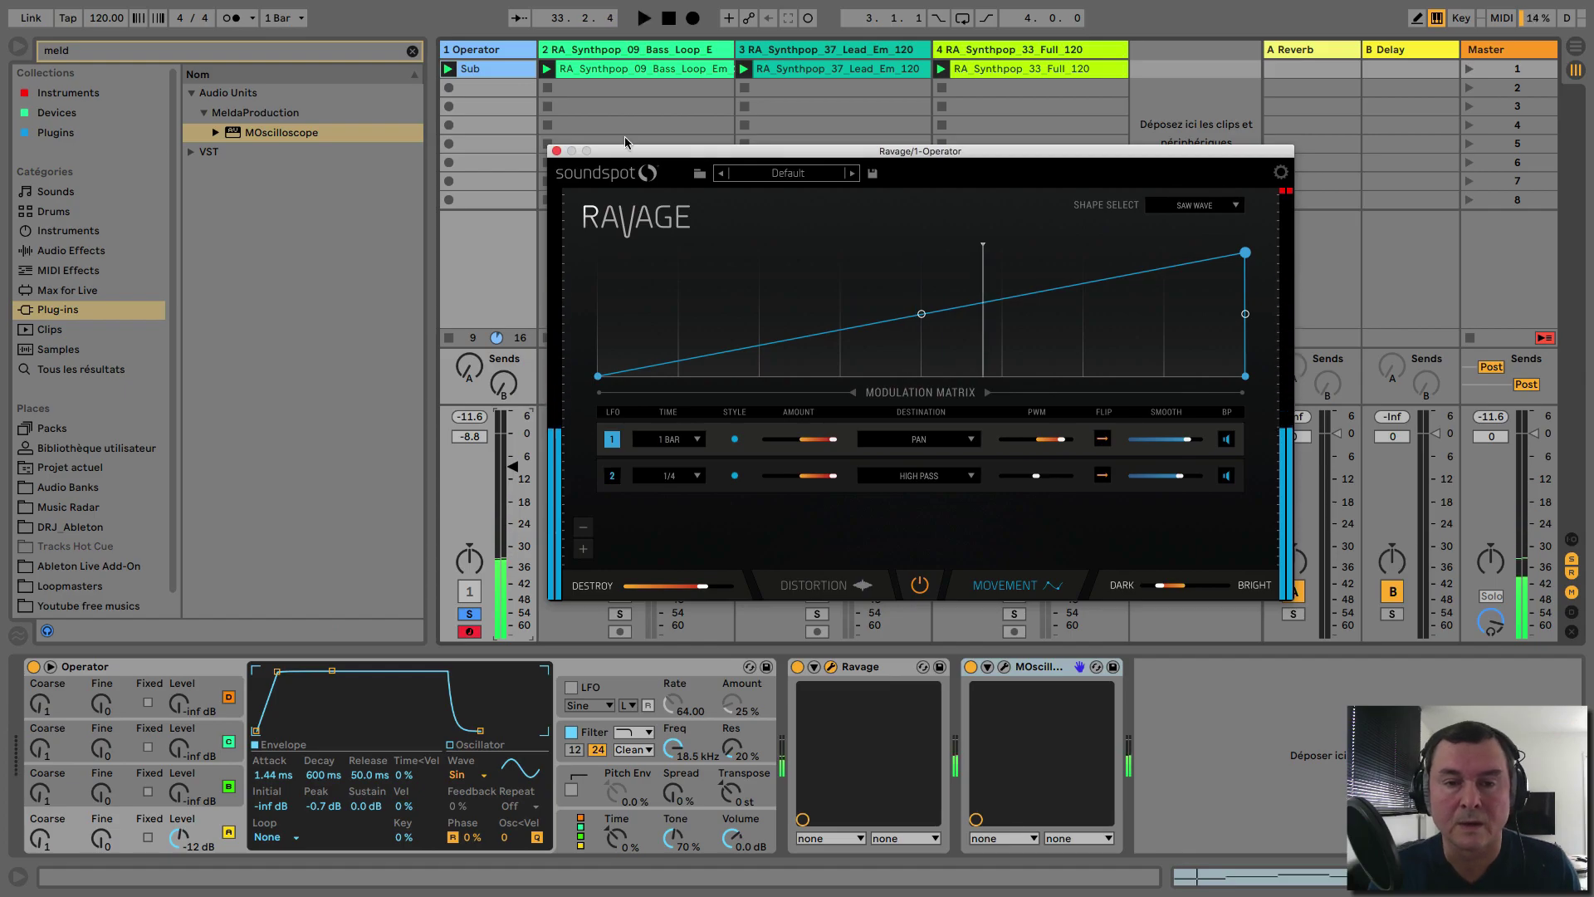
Close the Ravage window and delete the Ravage device from the Operator track
{"action": "left_click", "coordinate": [556, 151]}
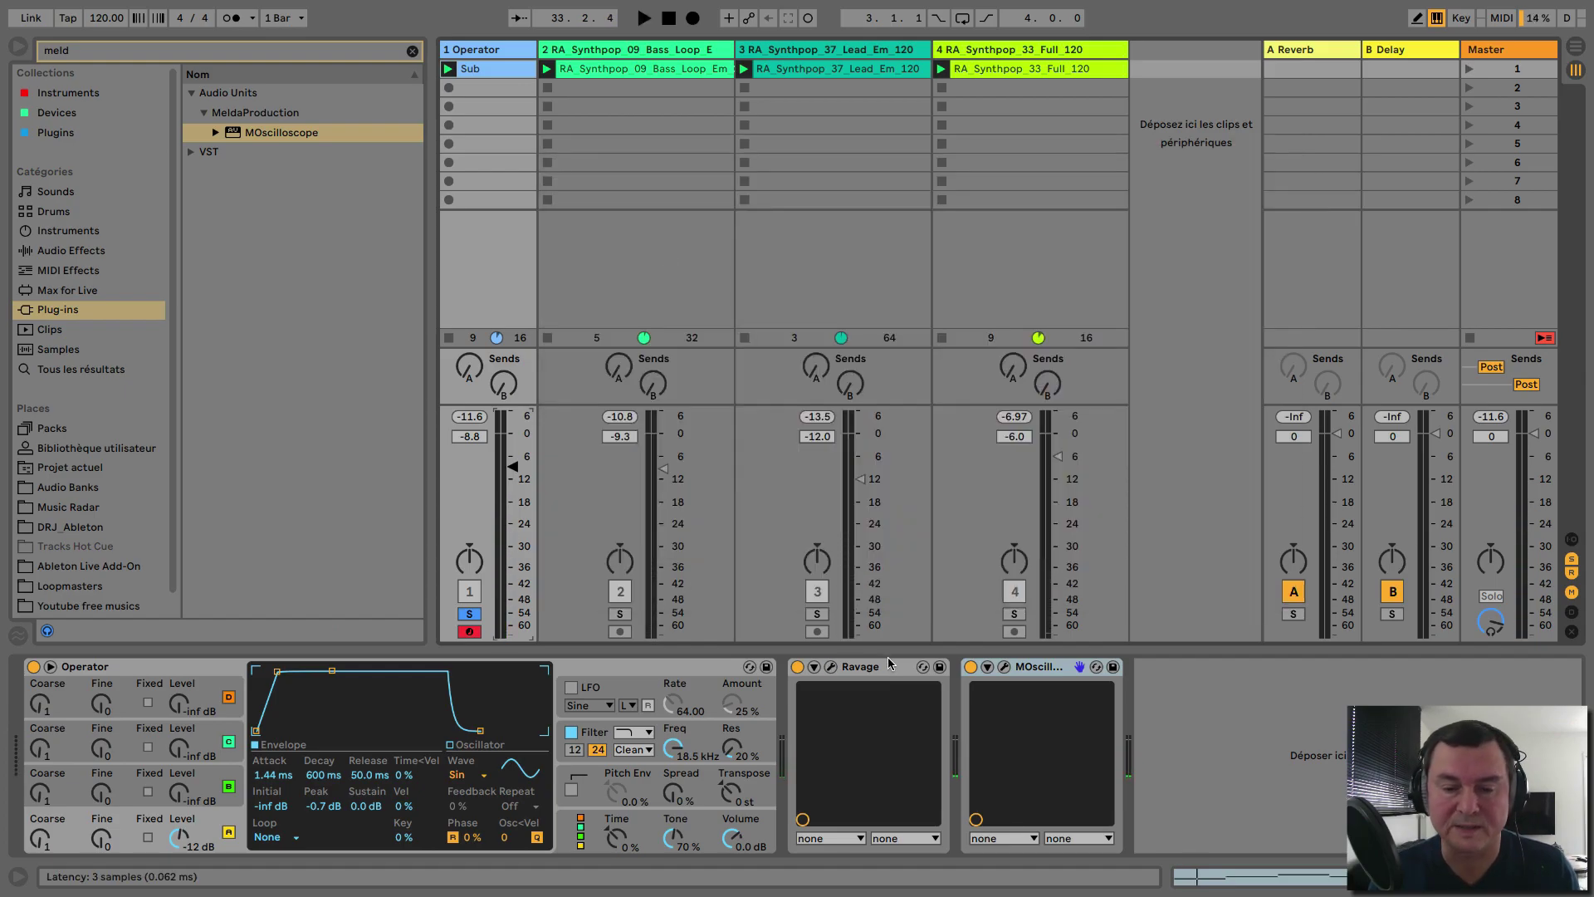
{"action": "left_click", "coordinate": [866, 674]}
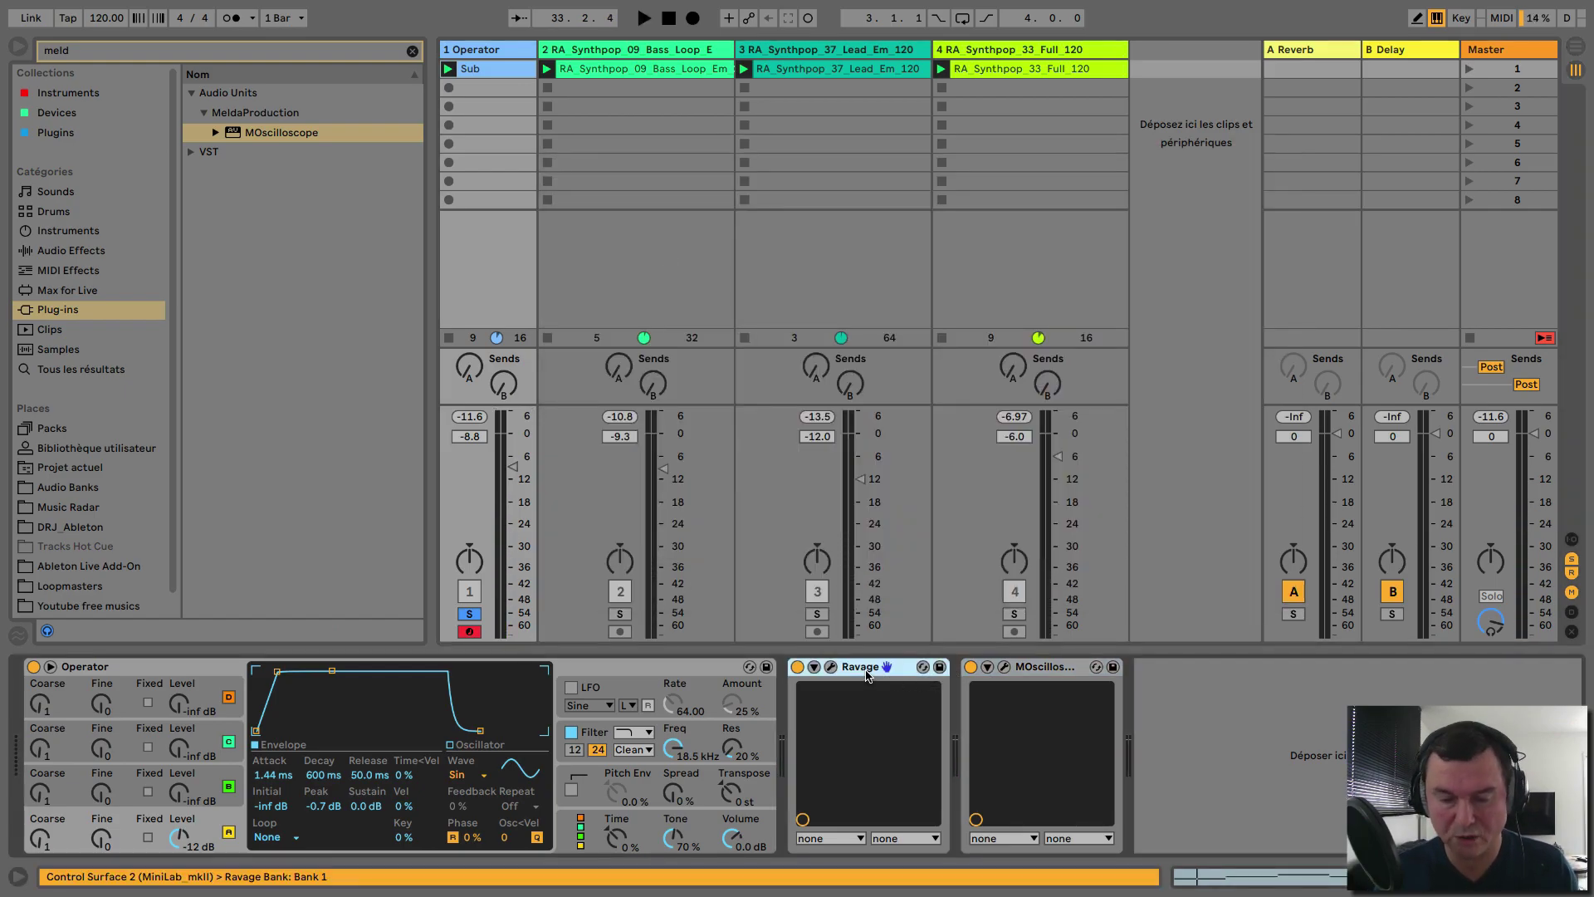
{"action": "key", "text": "Delete"}
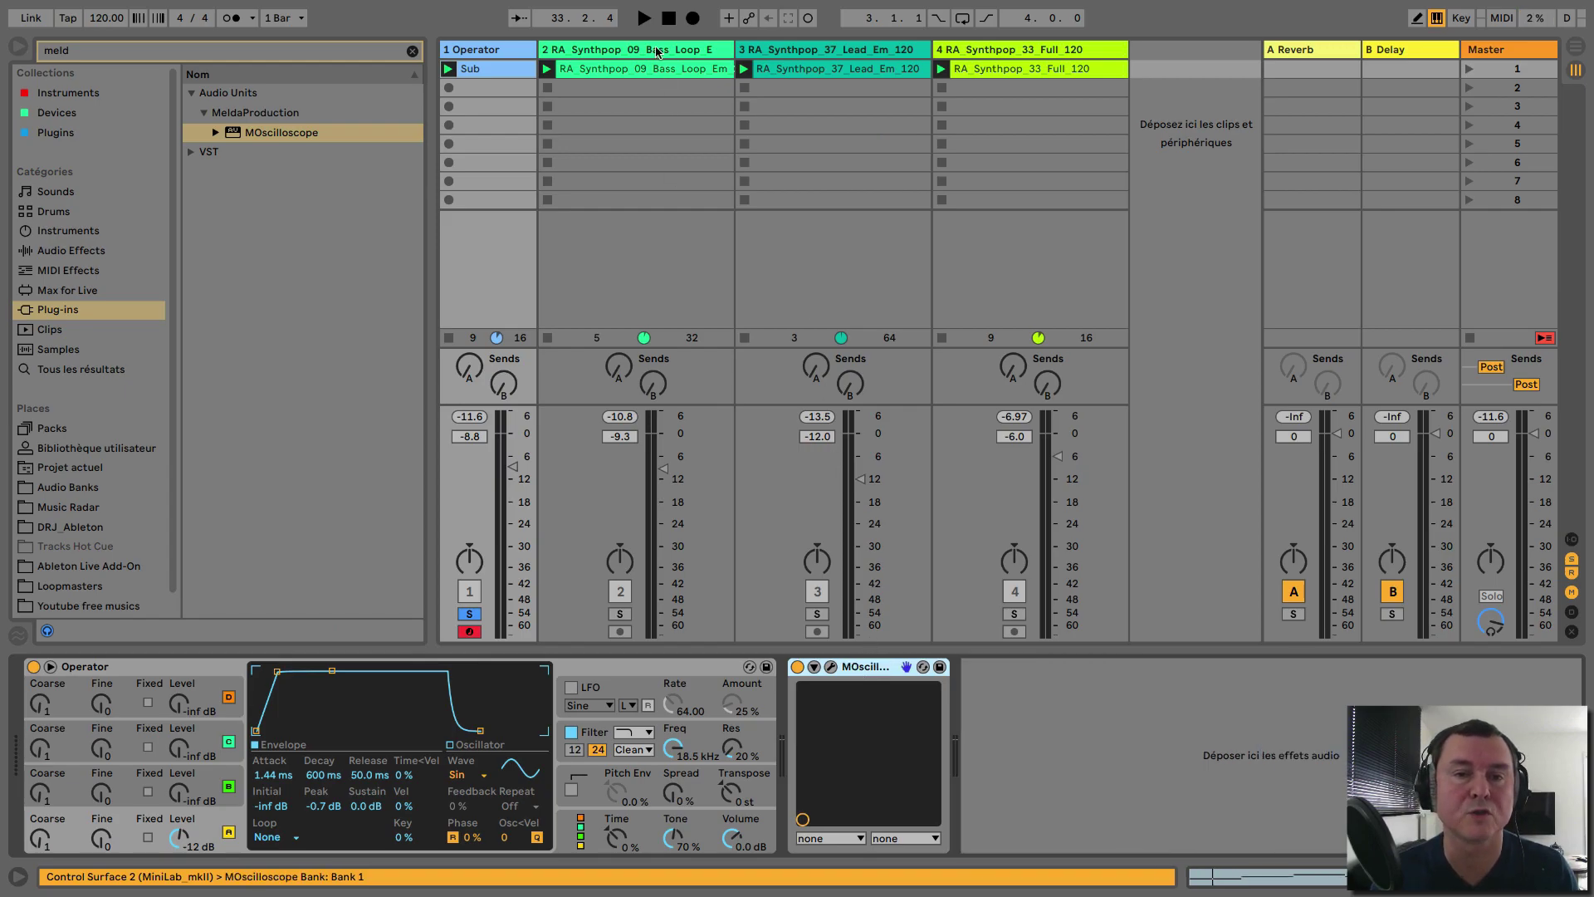
Select and solo the RA Synthpop 09 Bass Loop E track
{"action": "left_click", "coordinate": [625, 488]}
{"action": "left_click", "coordinate": [619, 613]}
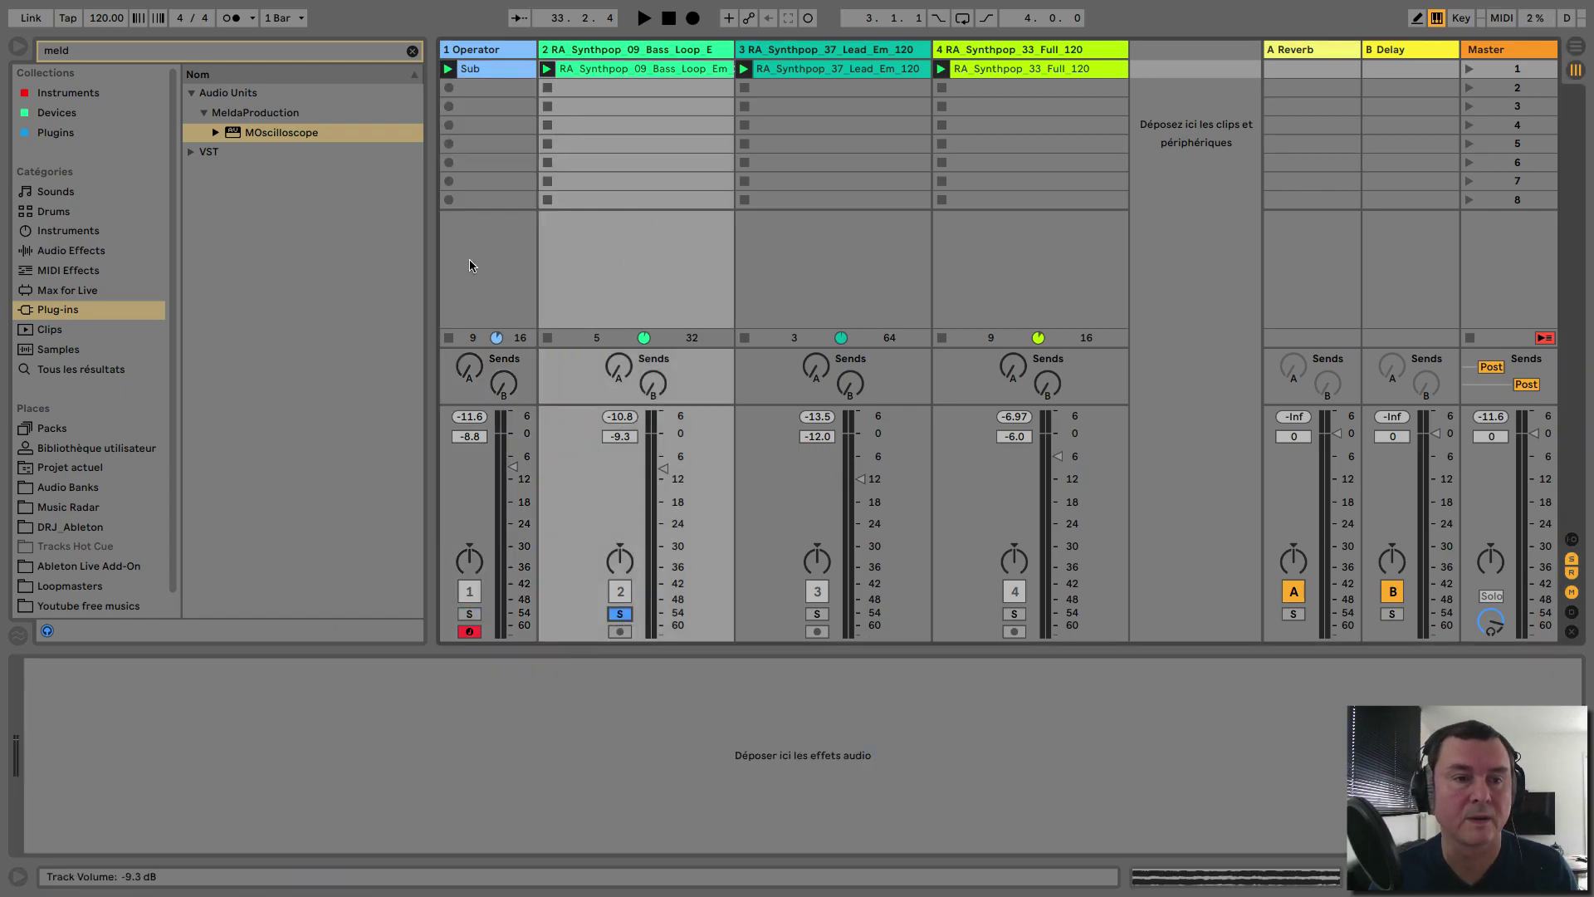
Search the plug-ins for "ravage" and load the Soundspot Ravage Audio Unit onto the bass loop track
{"action": "left_click", "coordinate": [214, 56]}
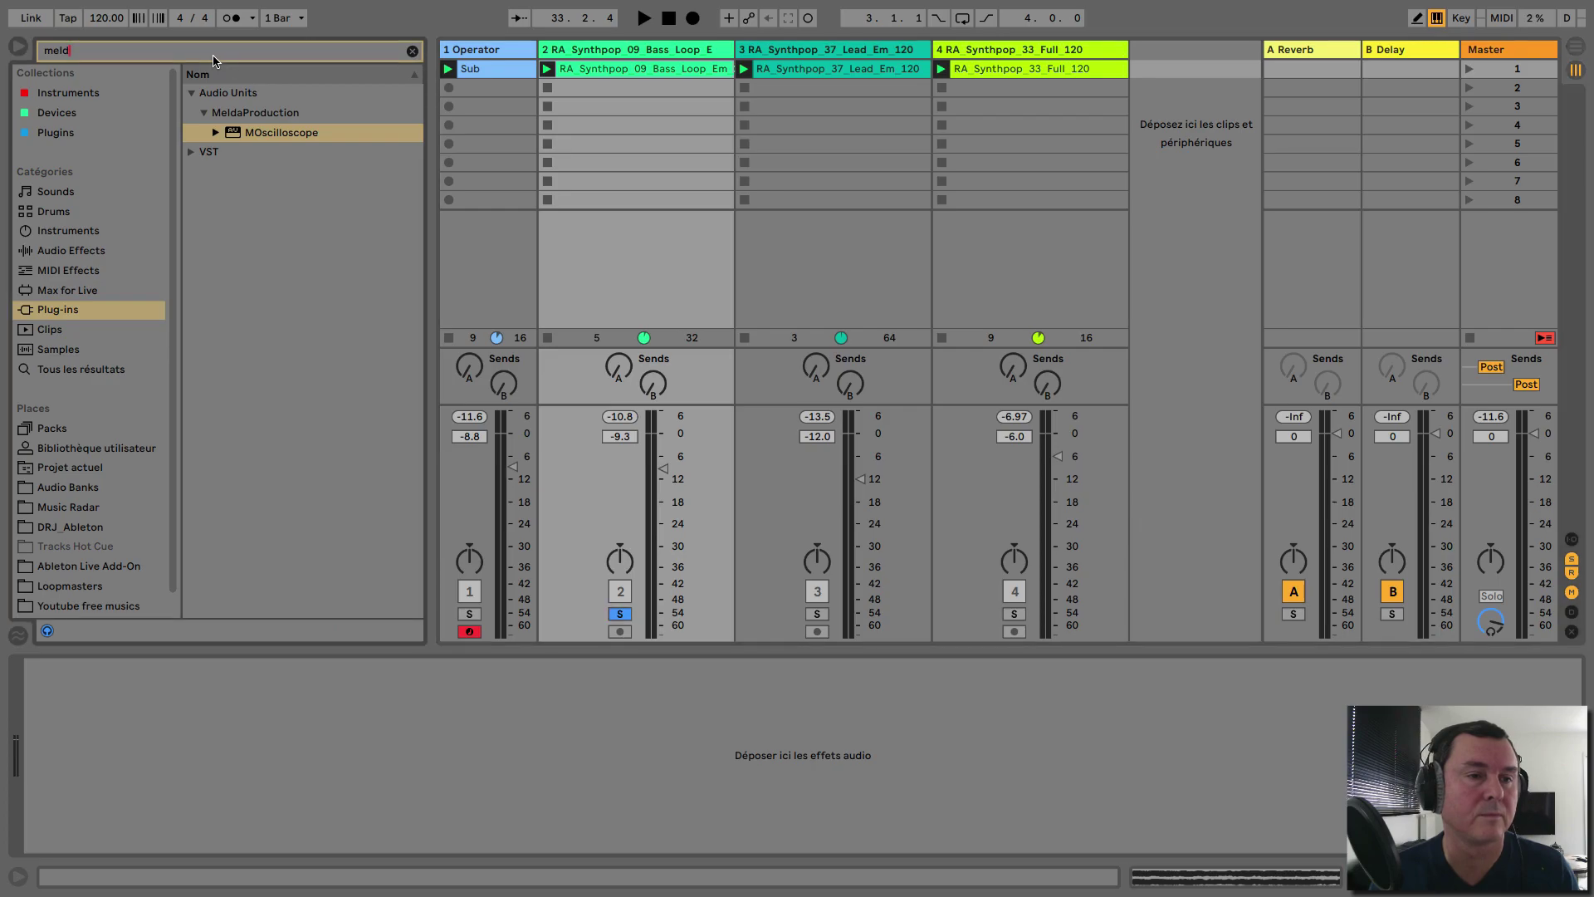
{"action": "type", "text": "ravage"}
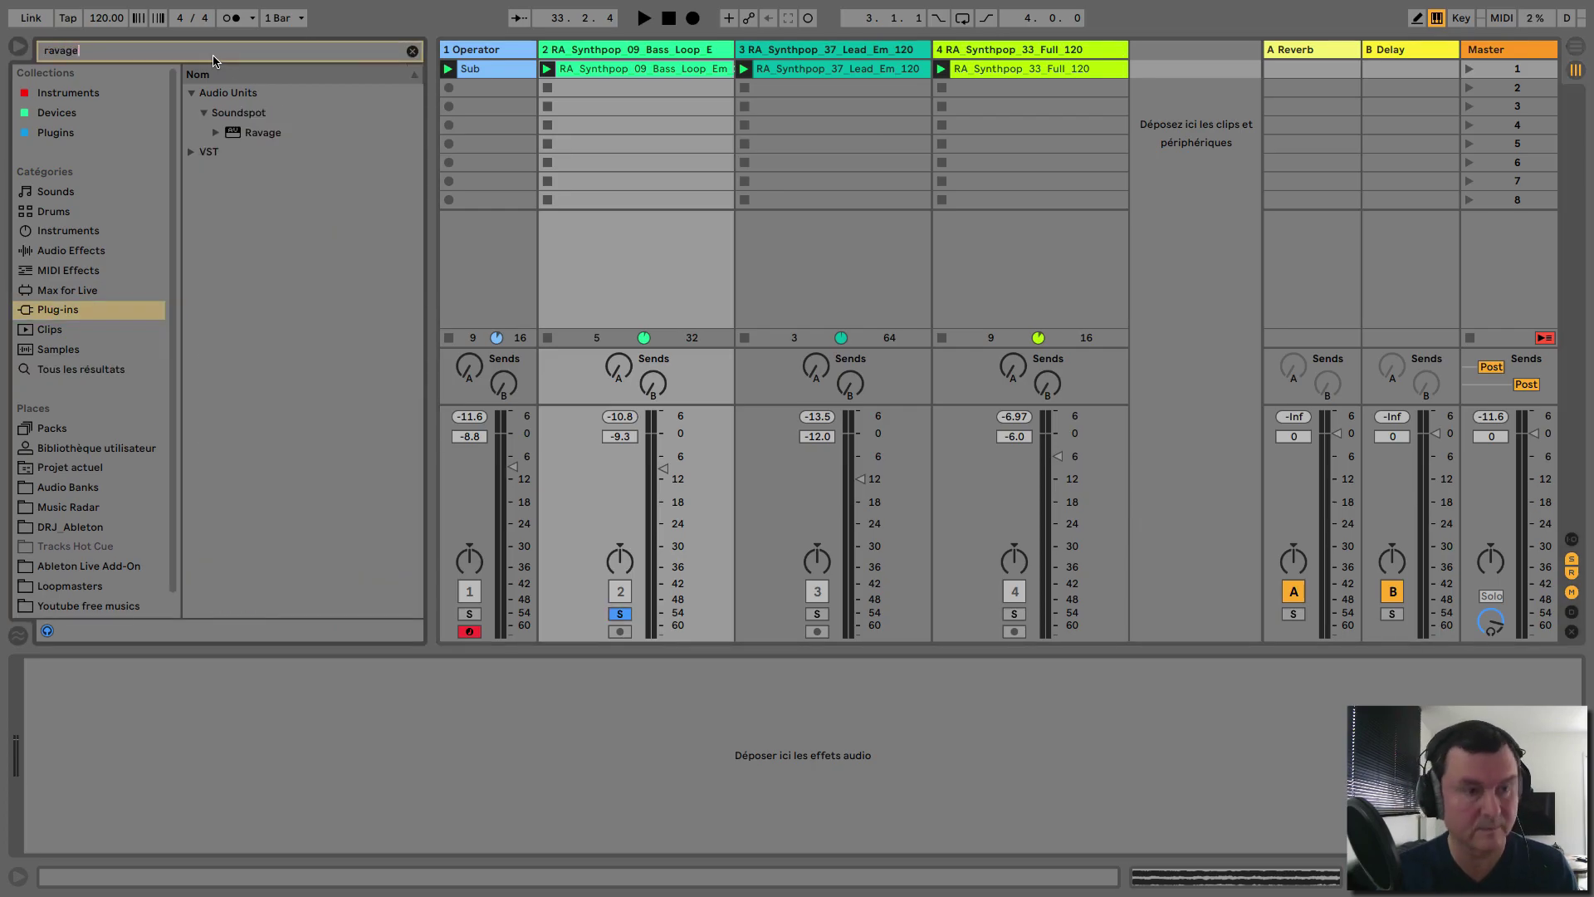
{"action": "key", "text": "Down"}
{"action": "key", "text": "Down"}
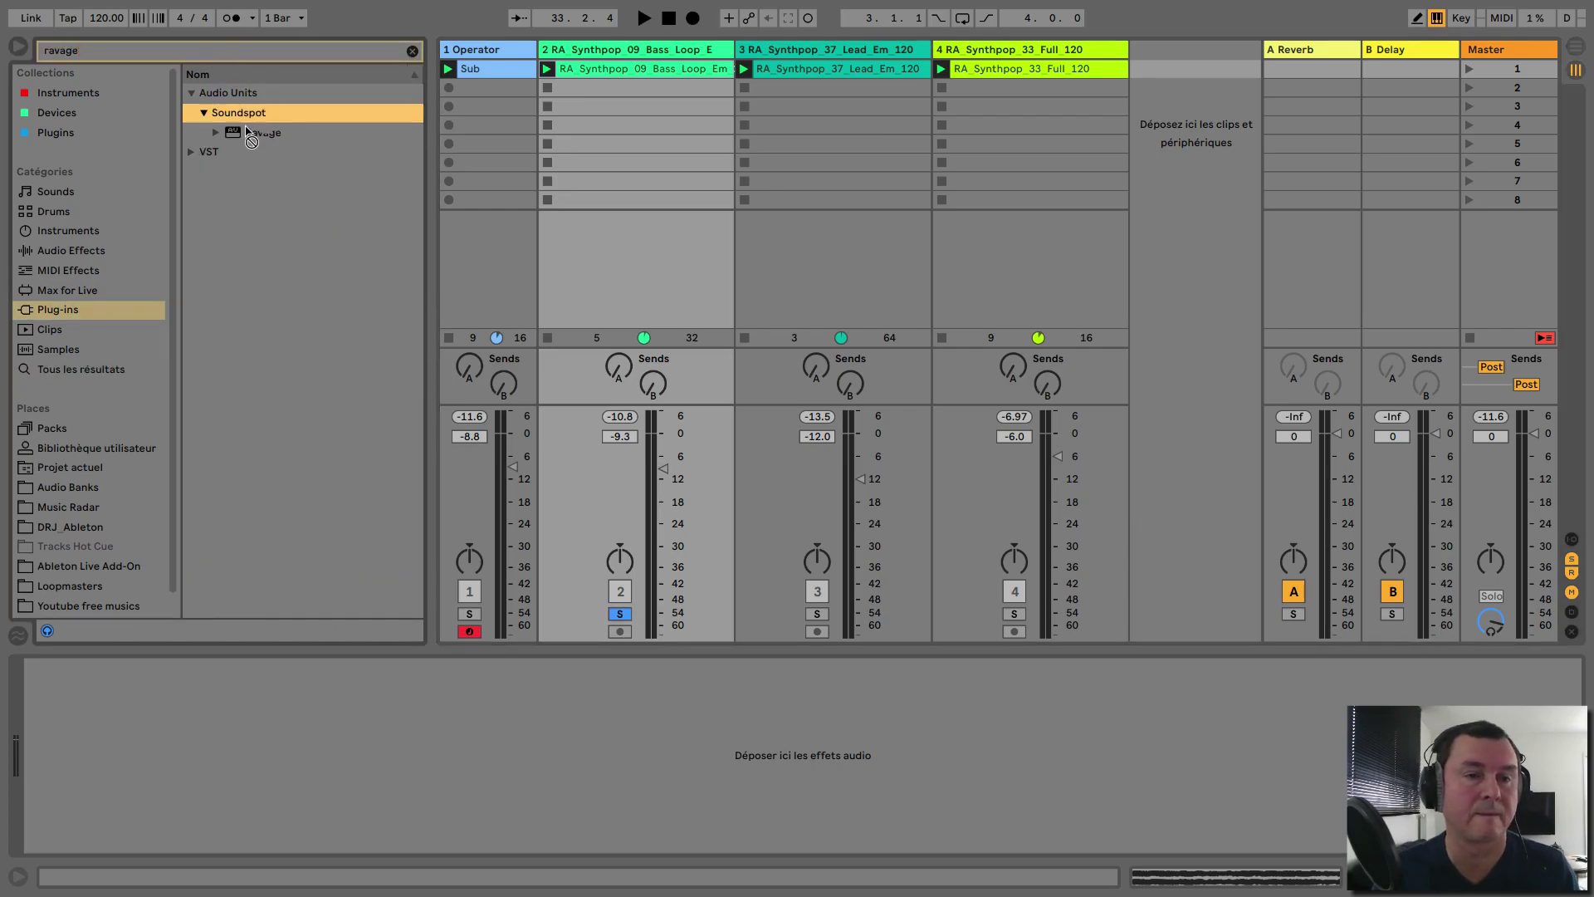
{"action": "key", "text": "Down"}
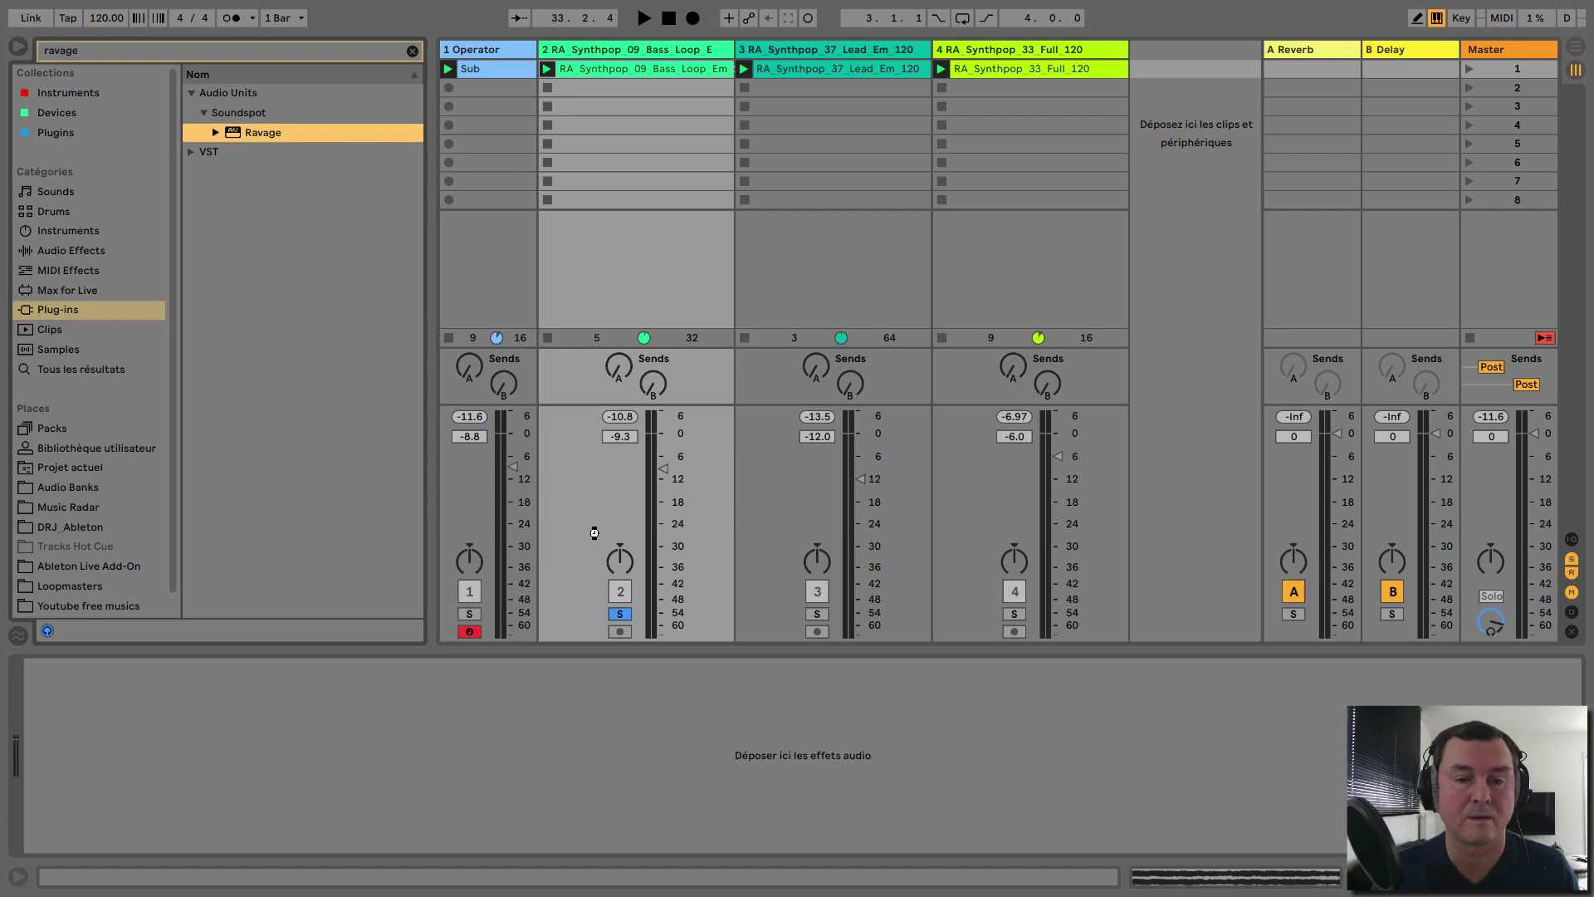
{"action": "left_click_drag", "start_coordinate": [648, 310], "coordinate": [649, 310]}
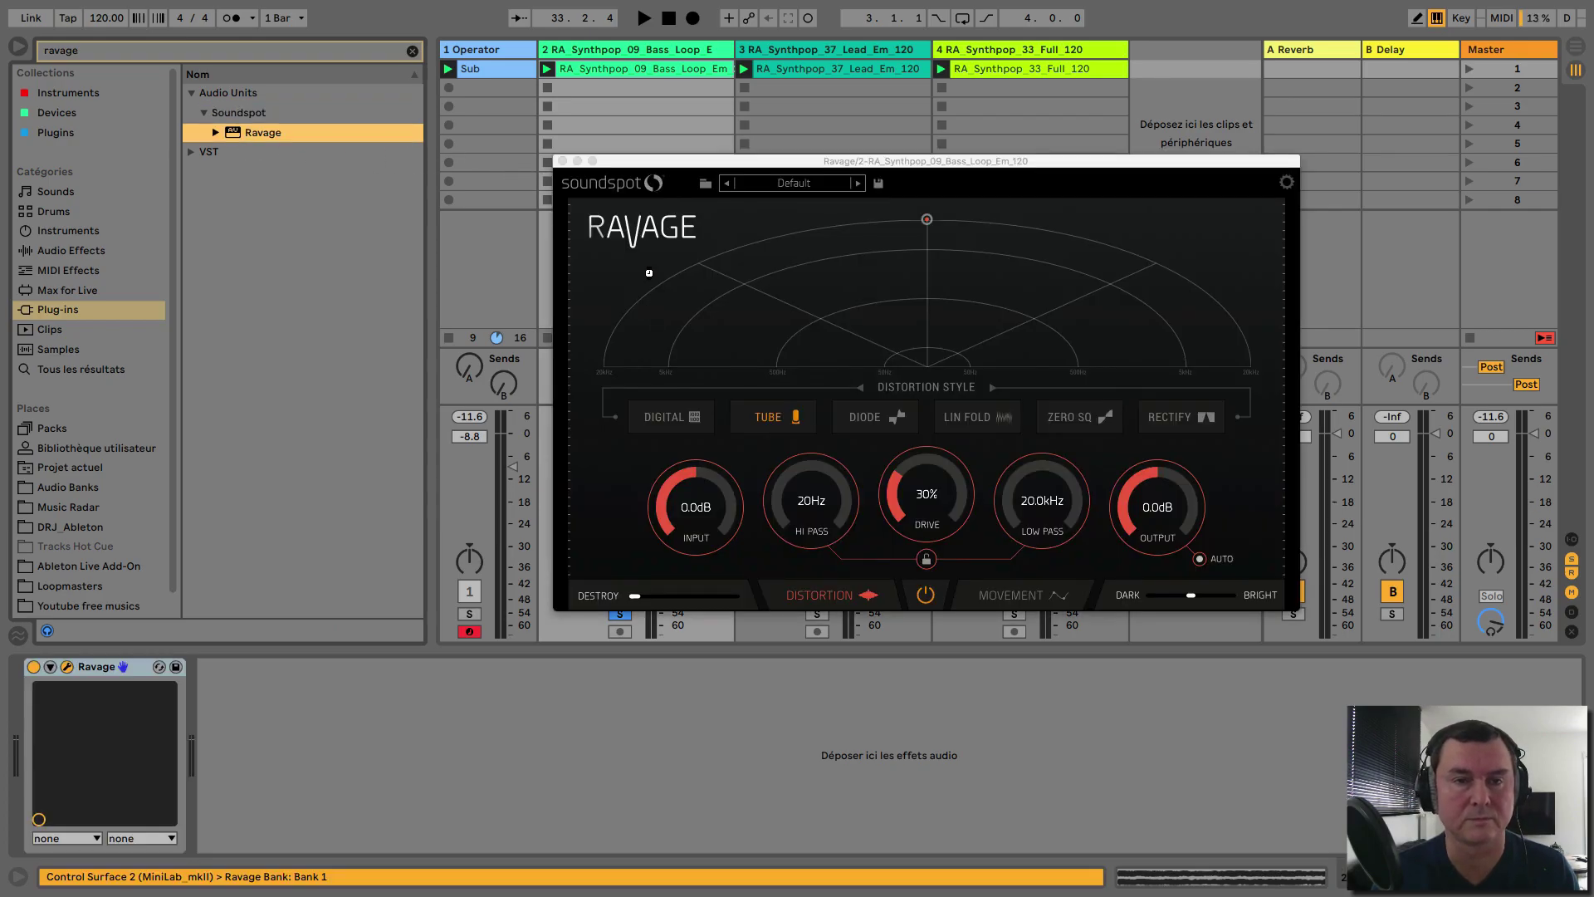
During playback, set Ravage to Diode distortion with 51% drive and a 1.2 kHz high pass, comparing against the bypassed sound
{"action": "key", "text": "space"}
{"action": "left_click_drag", "start_coordinate": [722, 164], "coordinate": [835, 109]}
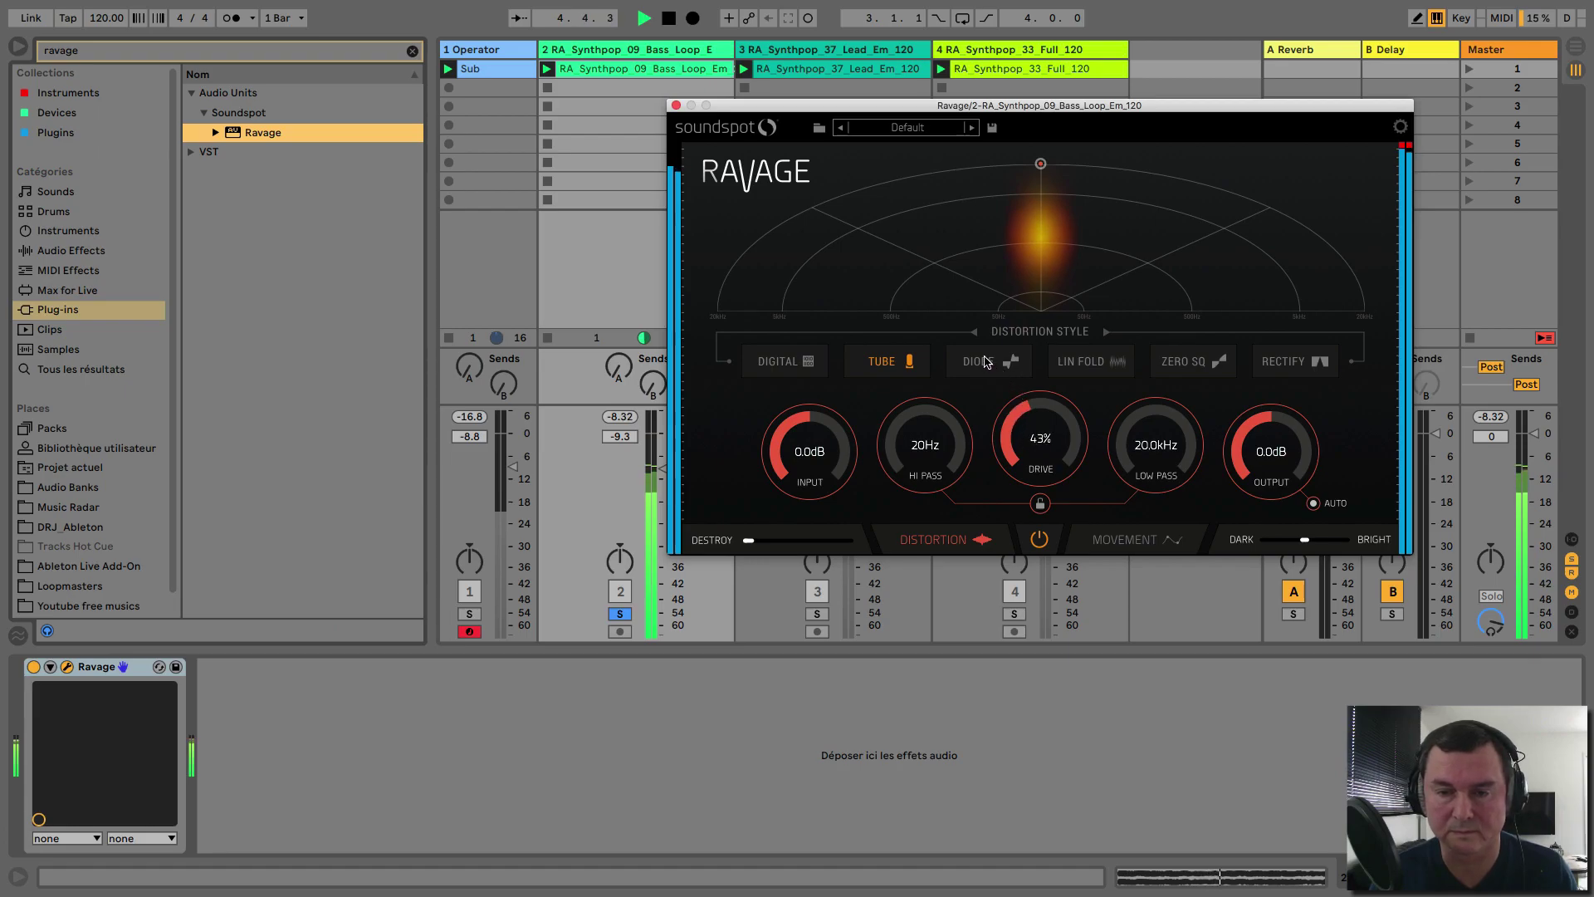
{"action": "left_click", "coordinate": [1033, 396]}
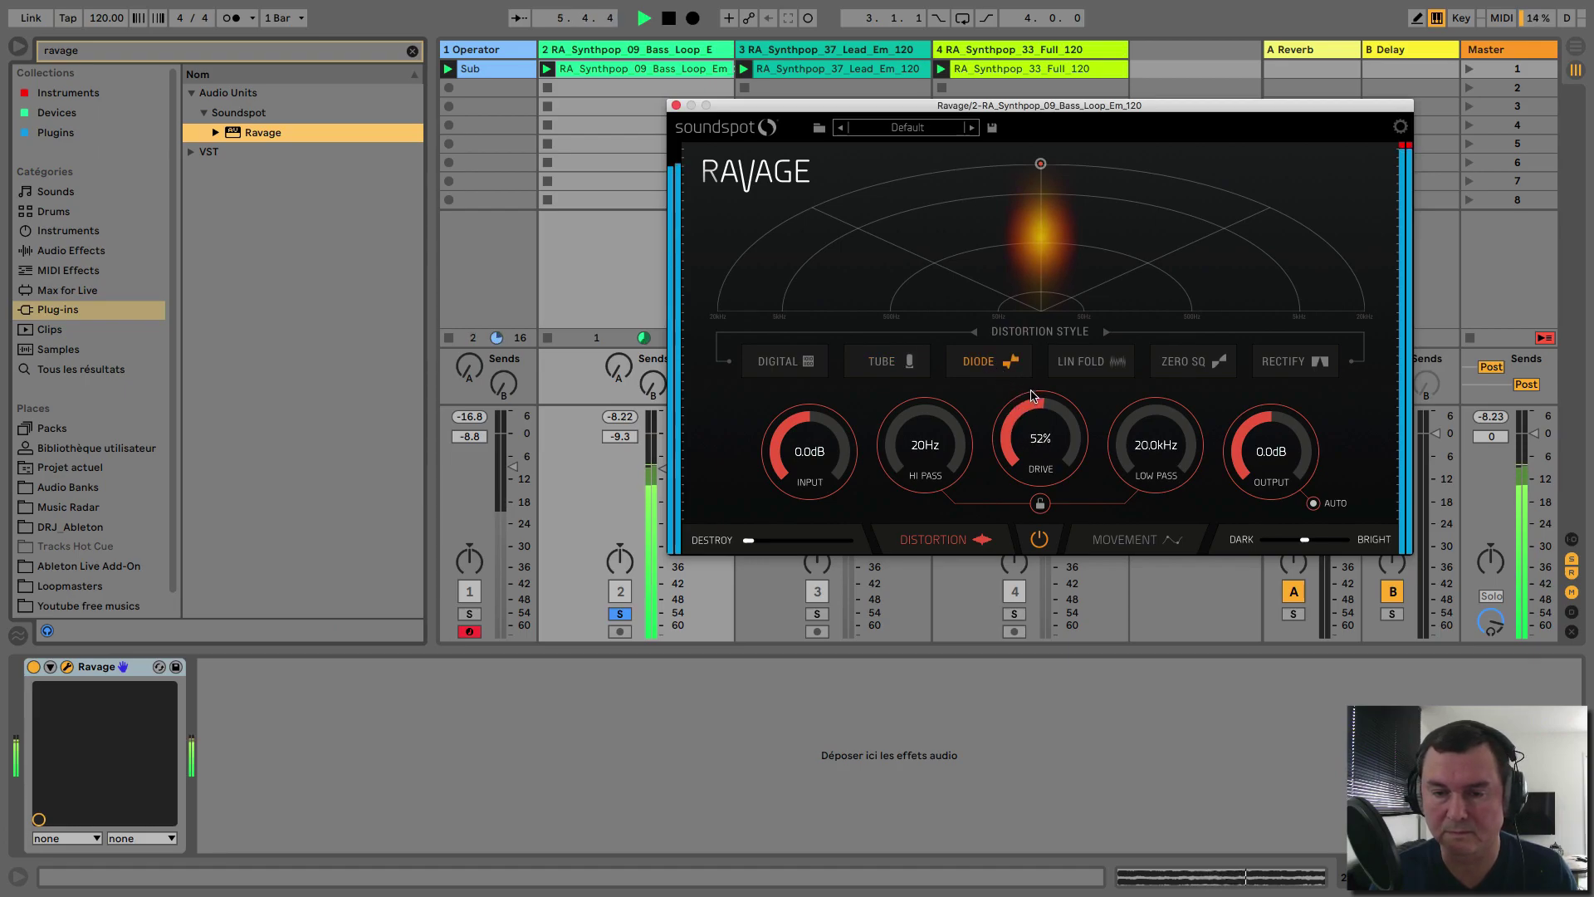
{"action": "left_click", "coordinate": [1040, 540]}
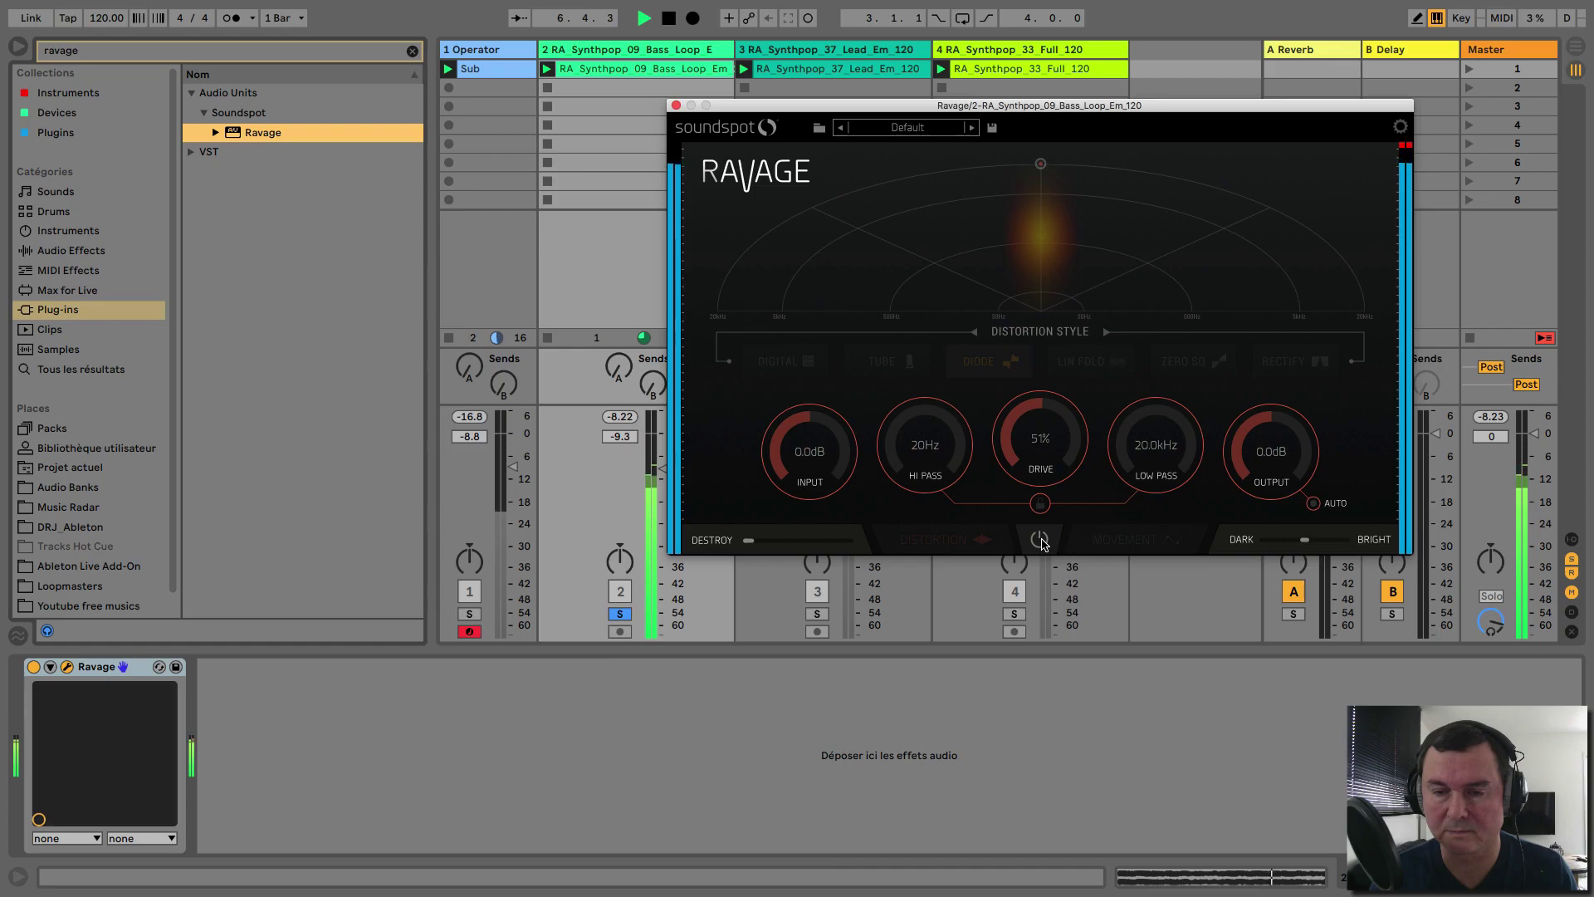
{"action": "left_click", "coordinate": [1041, 540]}
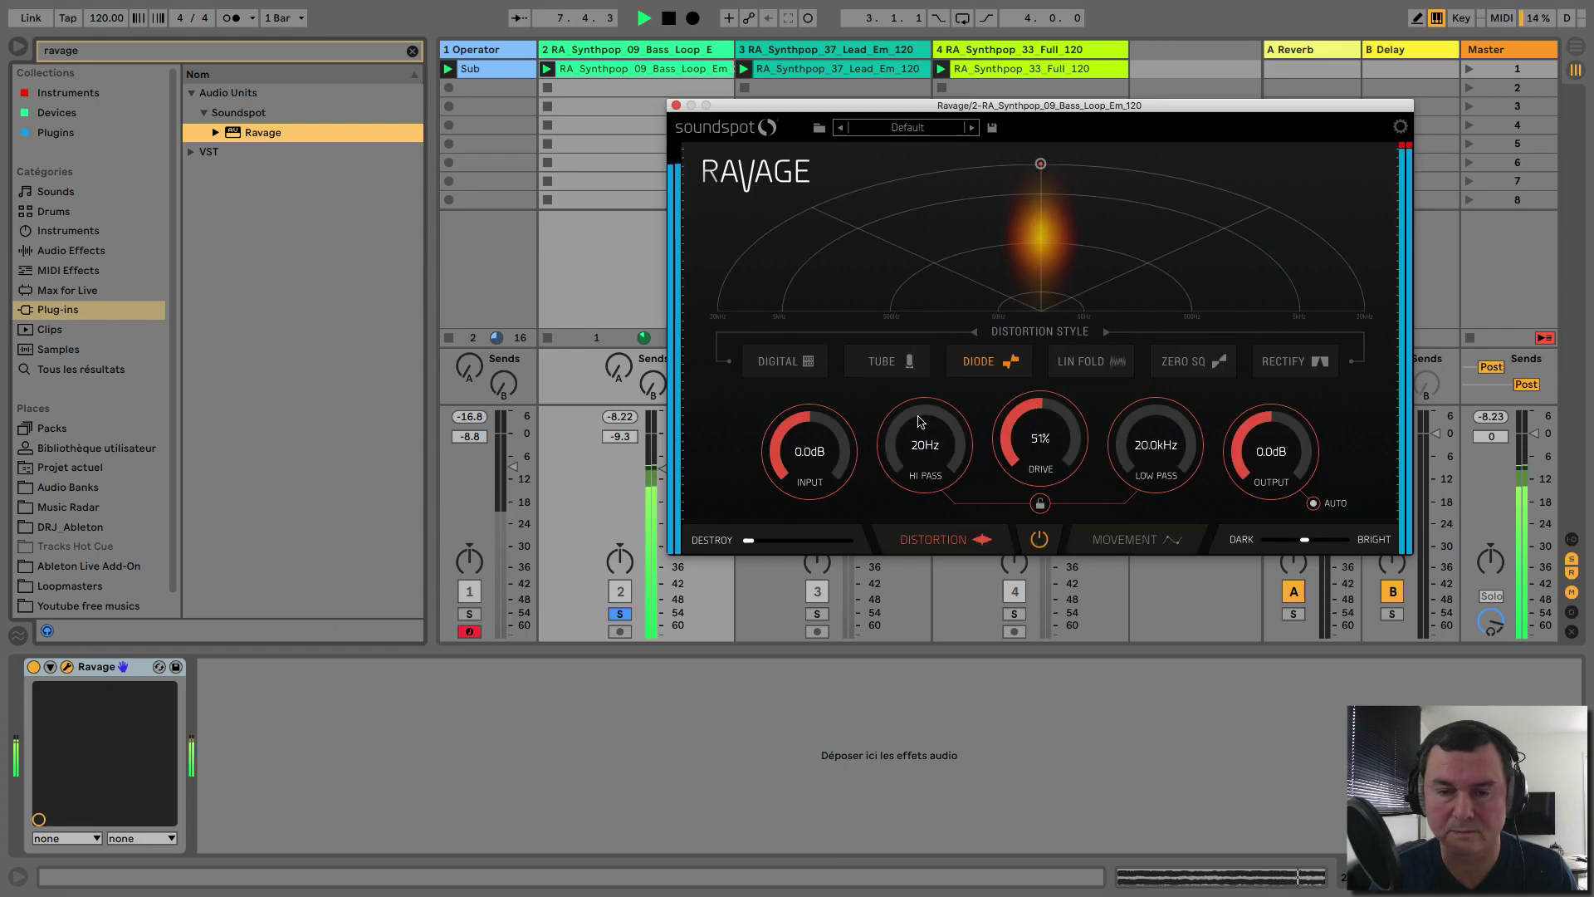
{"action": "left_click_drag", "start_coordinate": [919, 393], "coordinate": [1014, 386]}
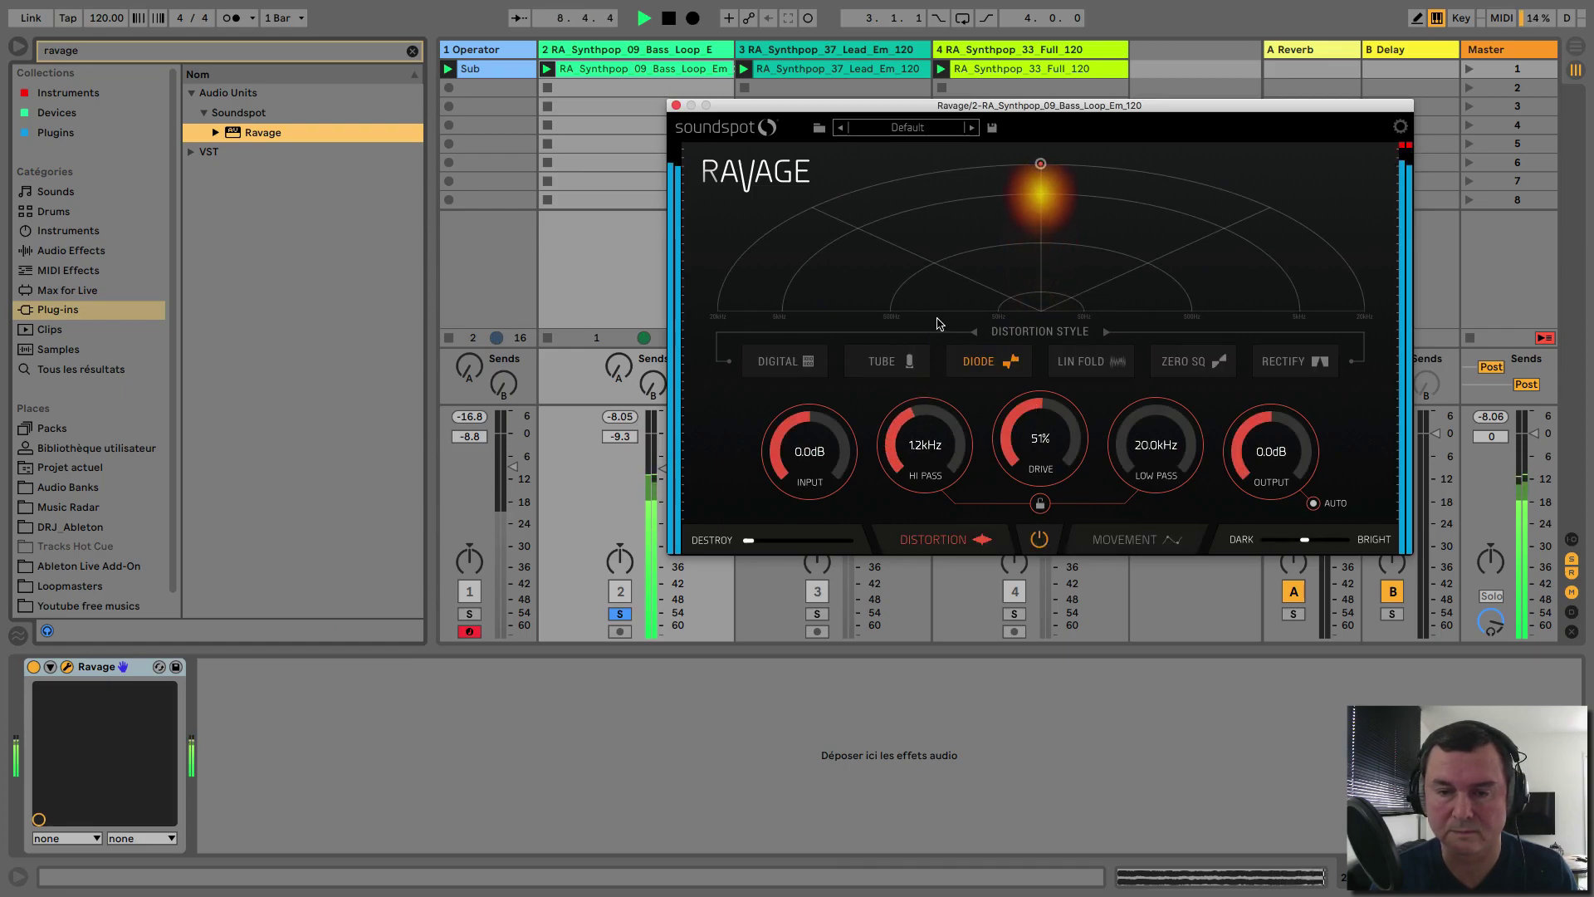
Route LFO 1 to High Pass with slightly positive amount and PWM and a touch more smoothing, then return to the distortion page
{"action": "left_click", "coordinate": [1117, 542]}
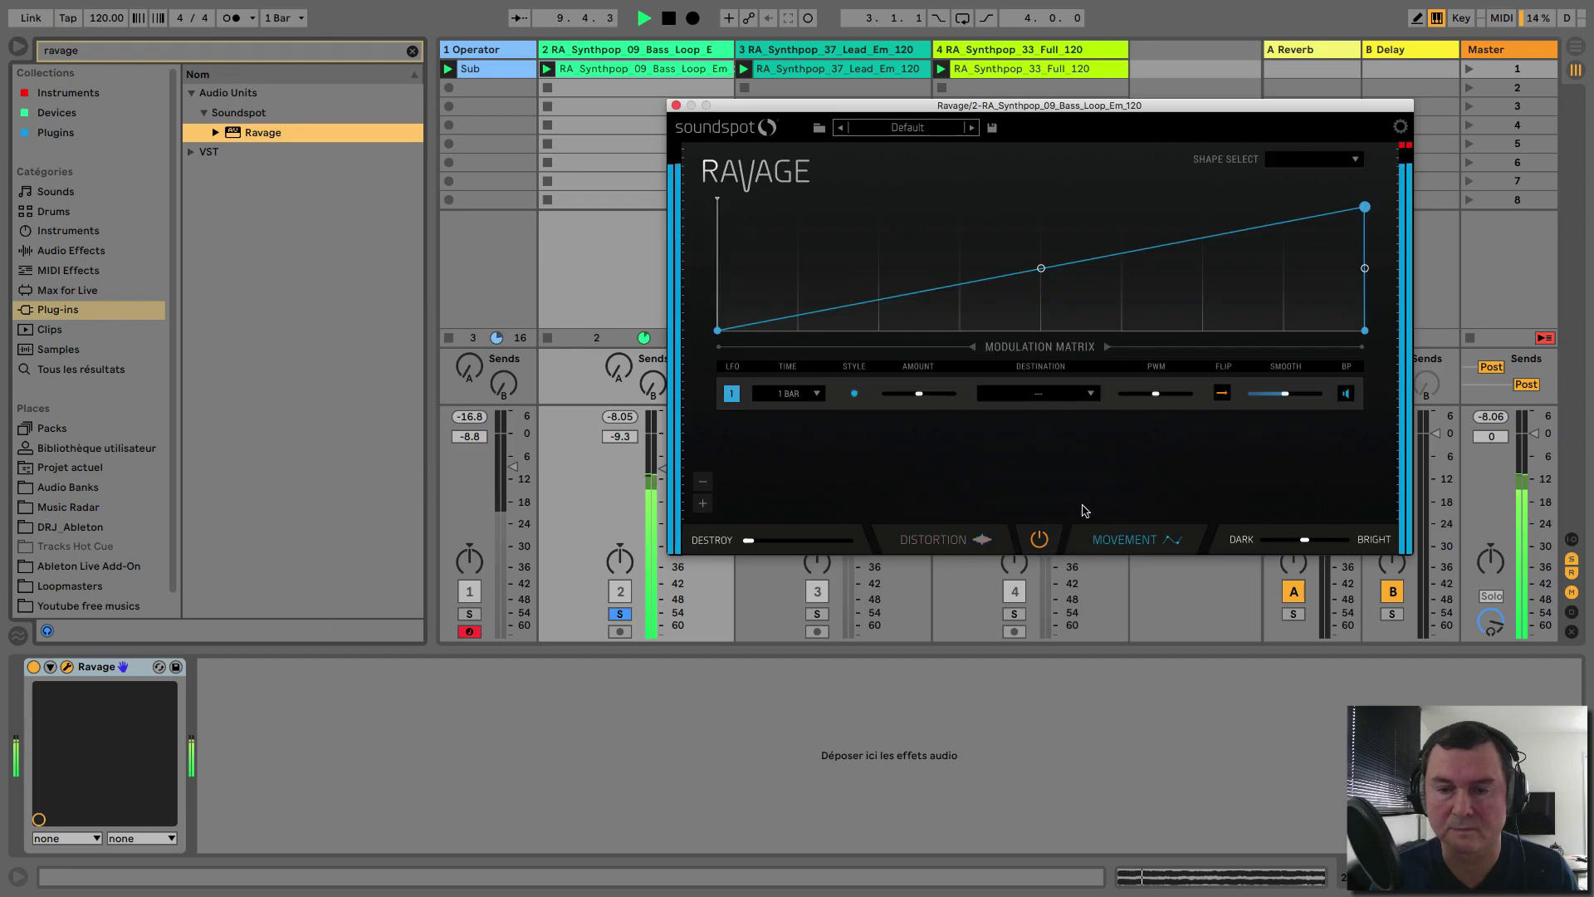
{"action": "left_click", "coordinate": [1059, 398]}
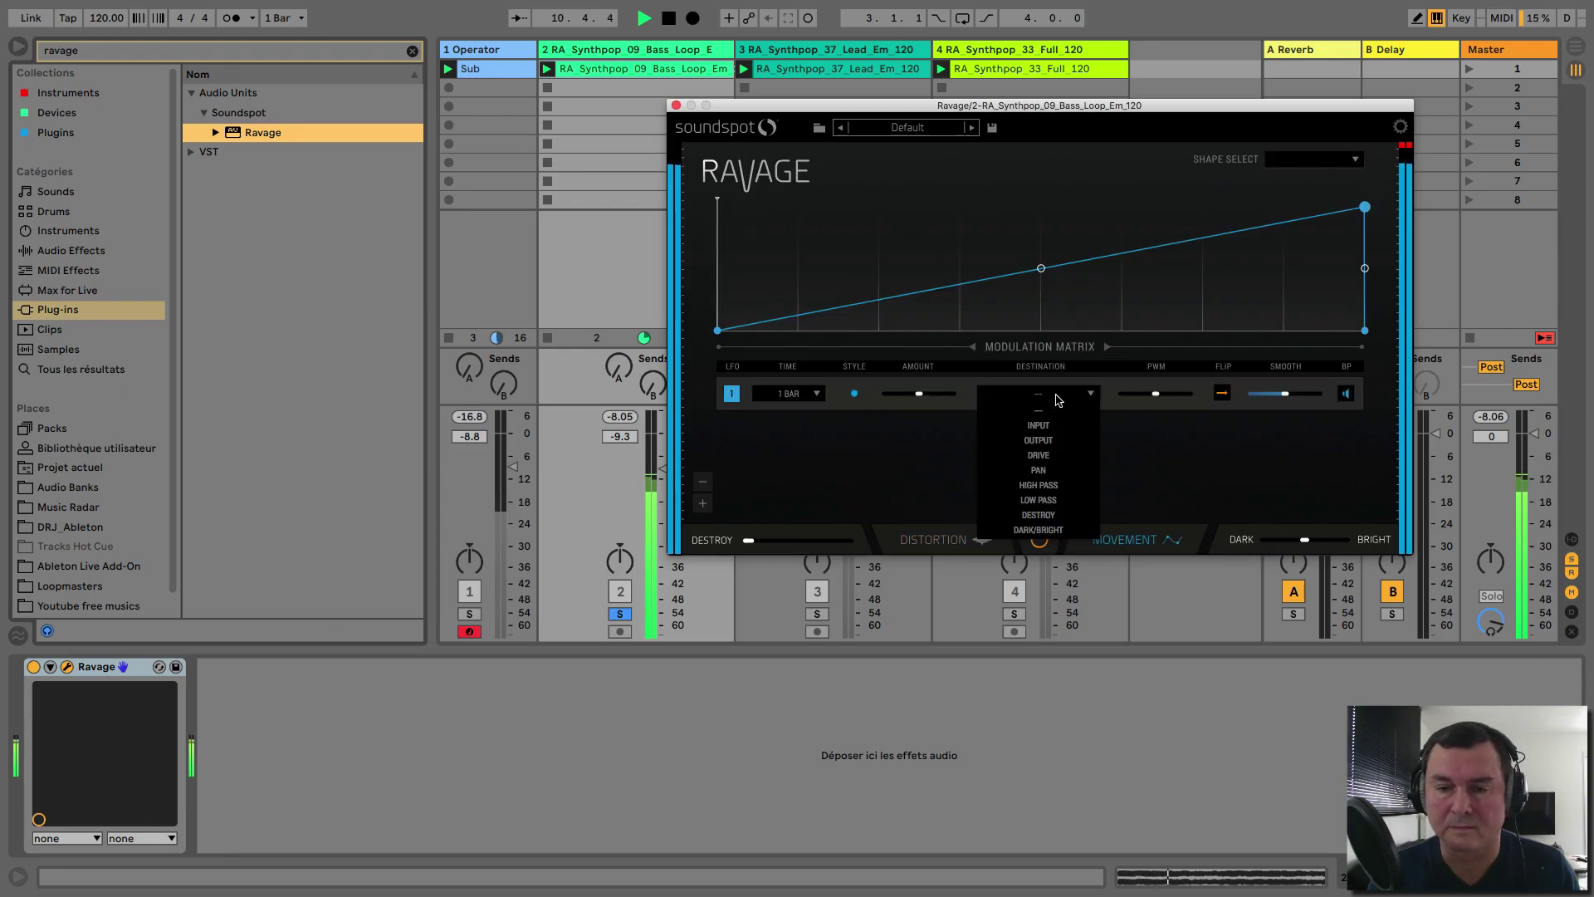
{"action": "left_click", "coordinate": [1068, 494]}
{"action": "left_click_drag", "start_coordinate": [919, 394], "coordinate": [935, 395]}
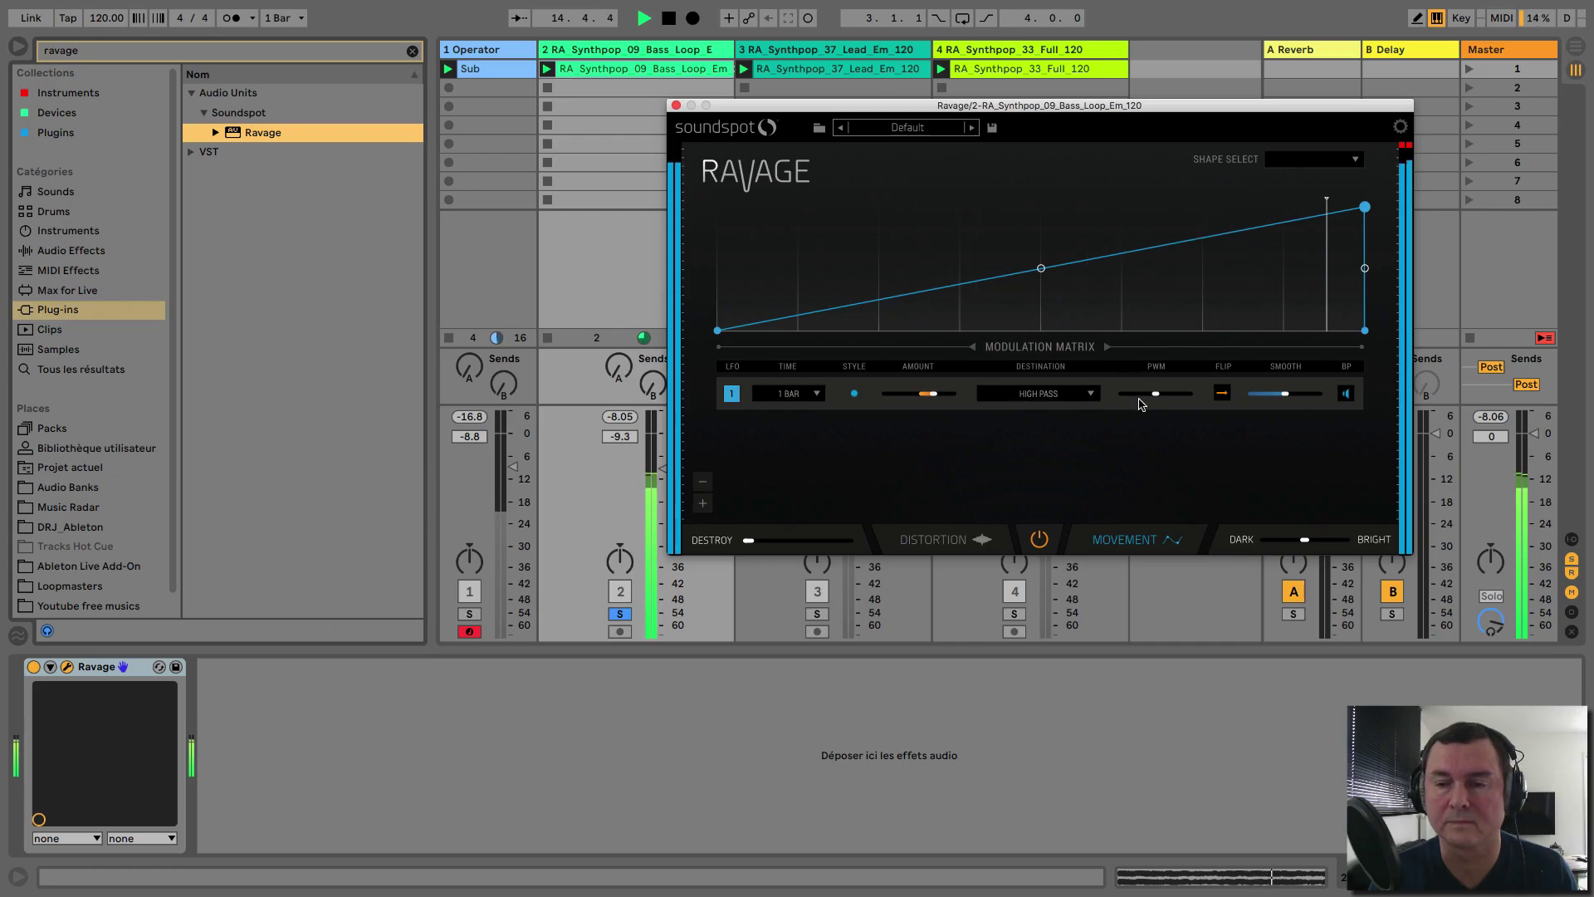
{"action": "left_click_drag", "start_coordinate": [1156, 395], "coordinate": [1293, 395]}
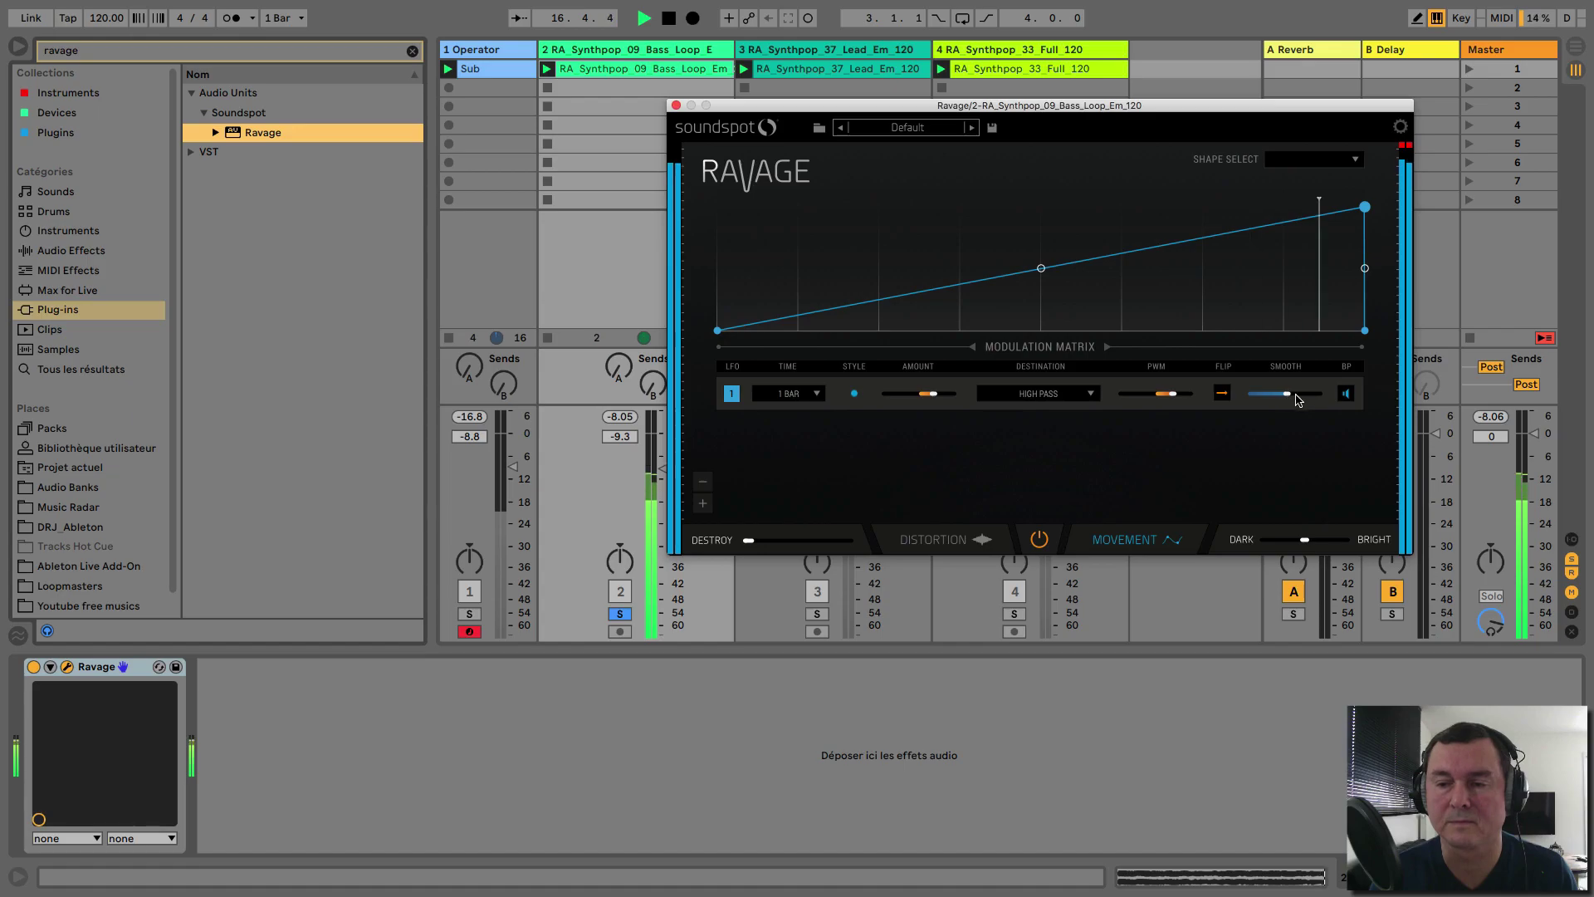
{"action": "left_click", "coordinate": [934, 540]}
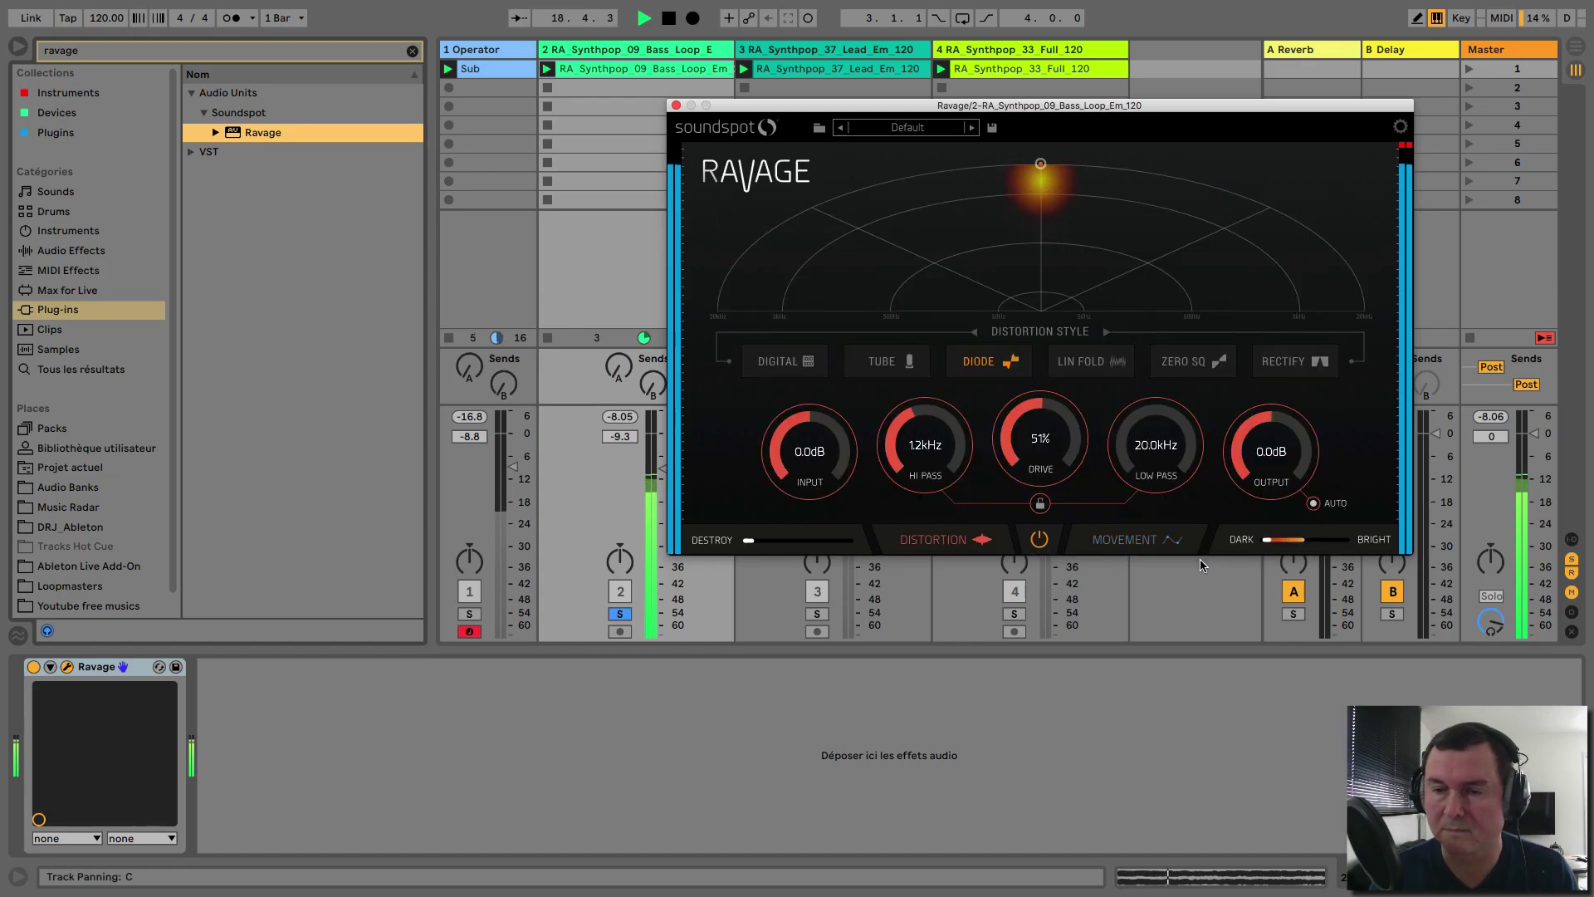
Try the Dark/Bright balance toward its bright end, bypassing and re-enabling Ravage to compare the sound
{"action": "left_click_drag", "start_coordinate": [1283, 540], "coordinate": [1394, 560]}
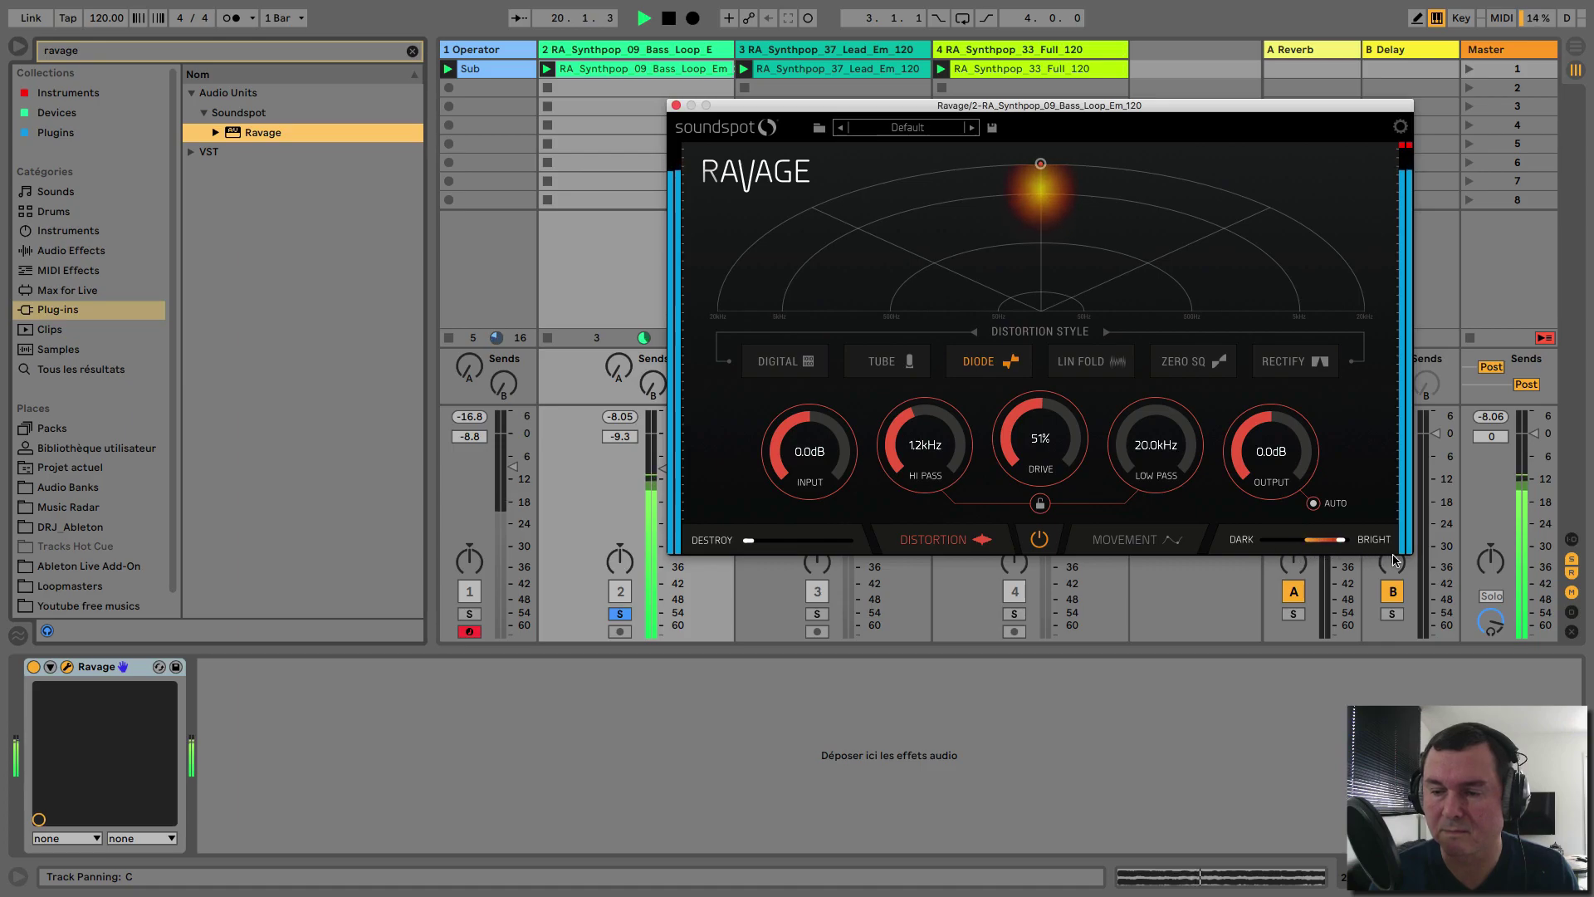
{"action": "left_click", "coordinate": [1040, 540]}
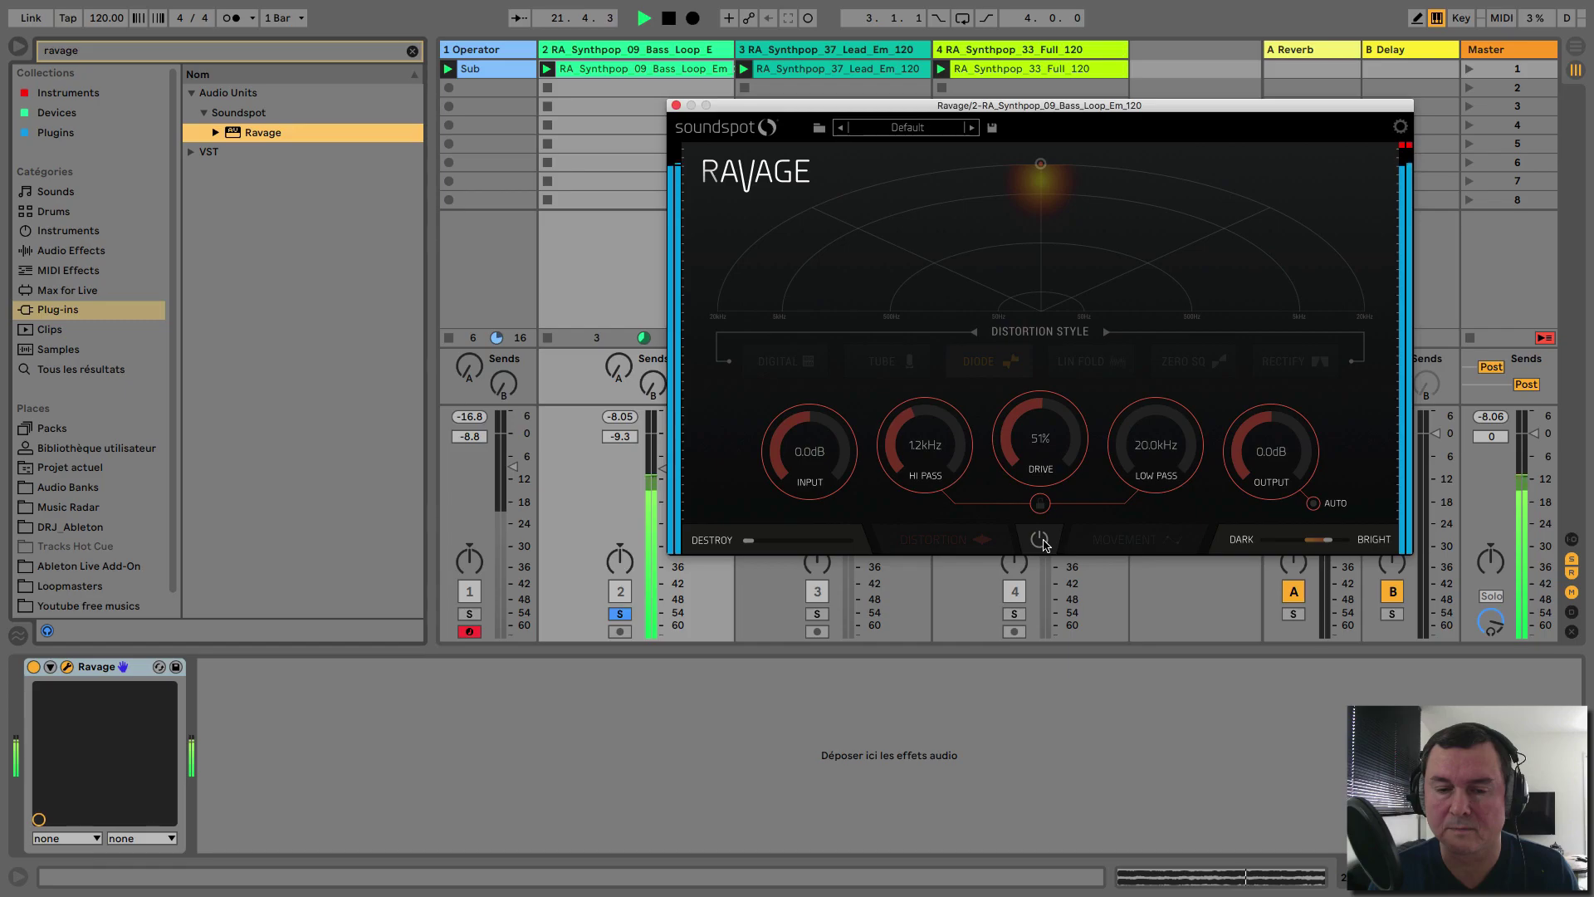
{"action": "left_click", "coordinate": [1042, 540]}
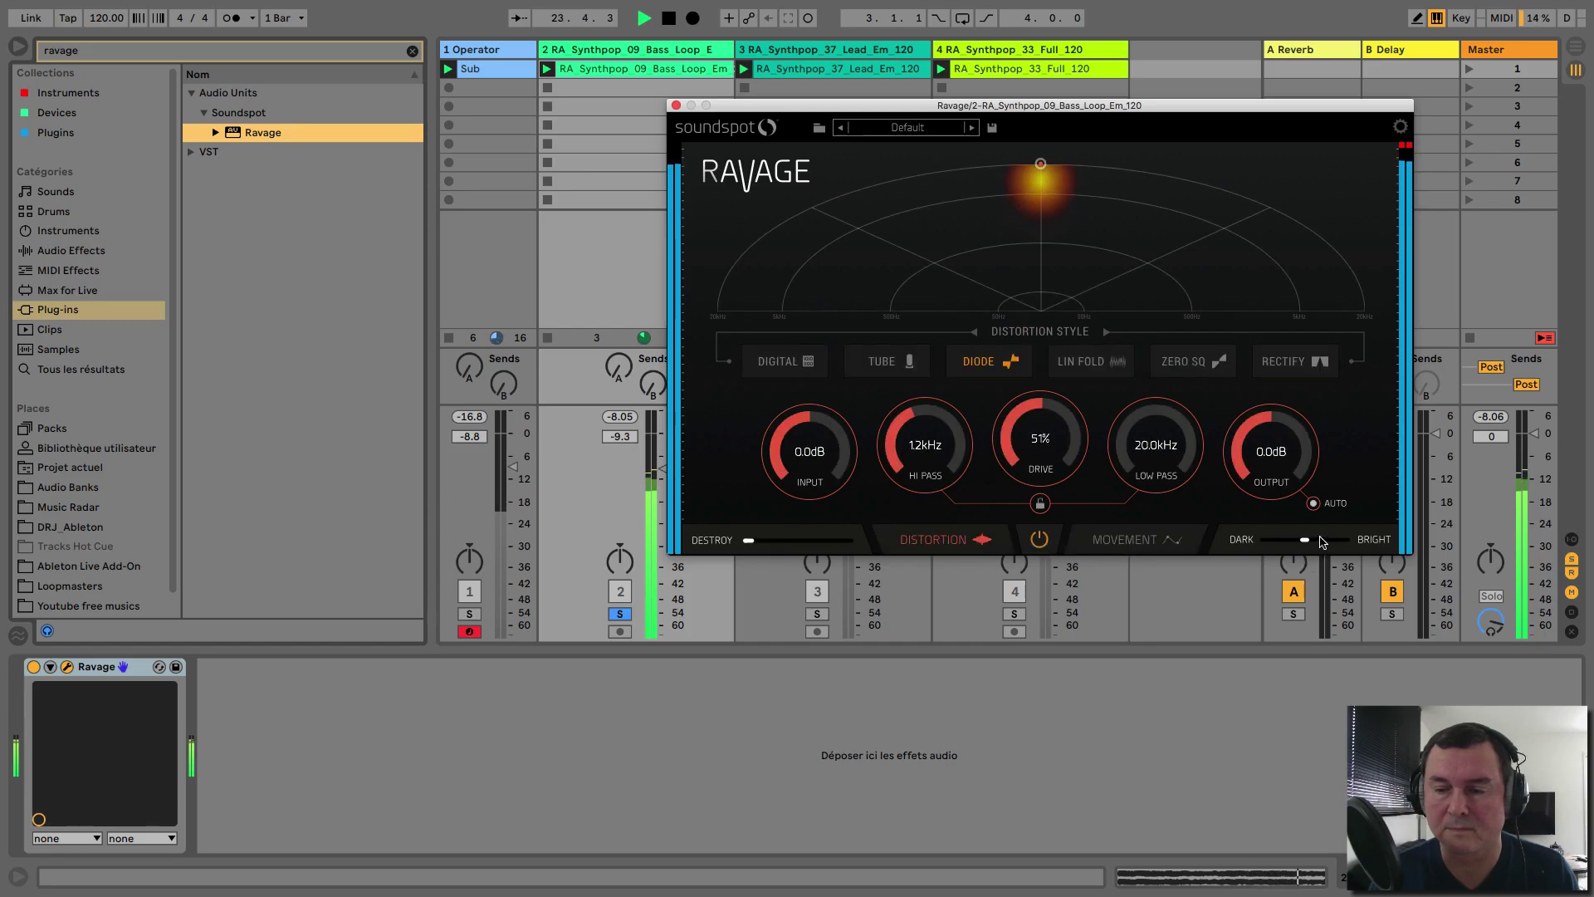
Raise the drive to 66%, stop playback and hide the Ravage window
{"action": "left_click_drag", "start_coordinate": [1039, 407], "coordinate": [1048, 379]}
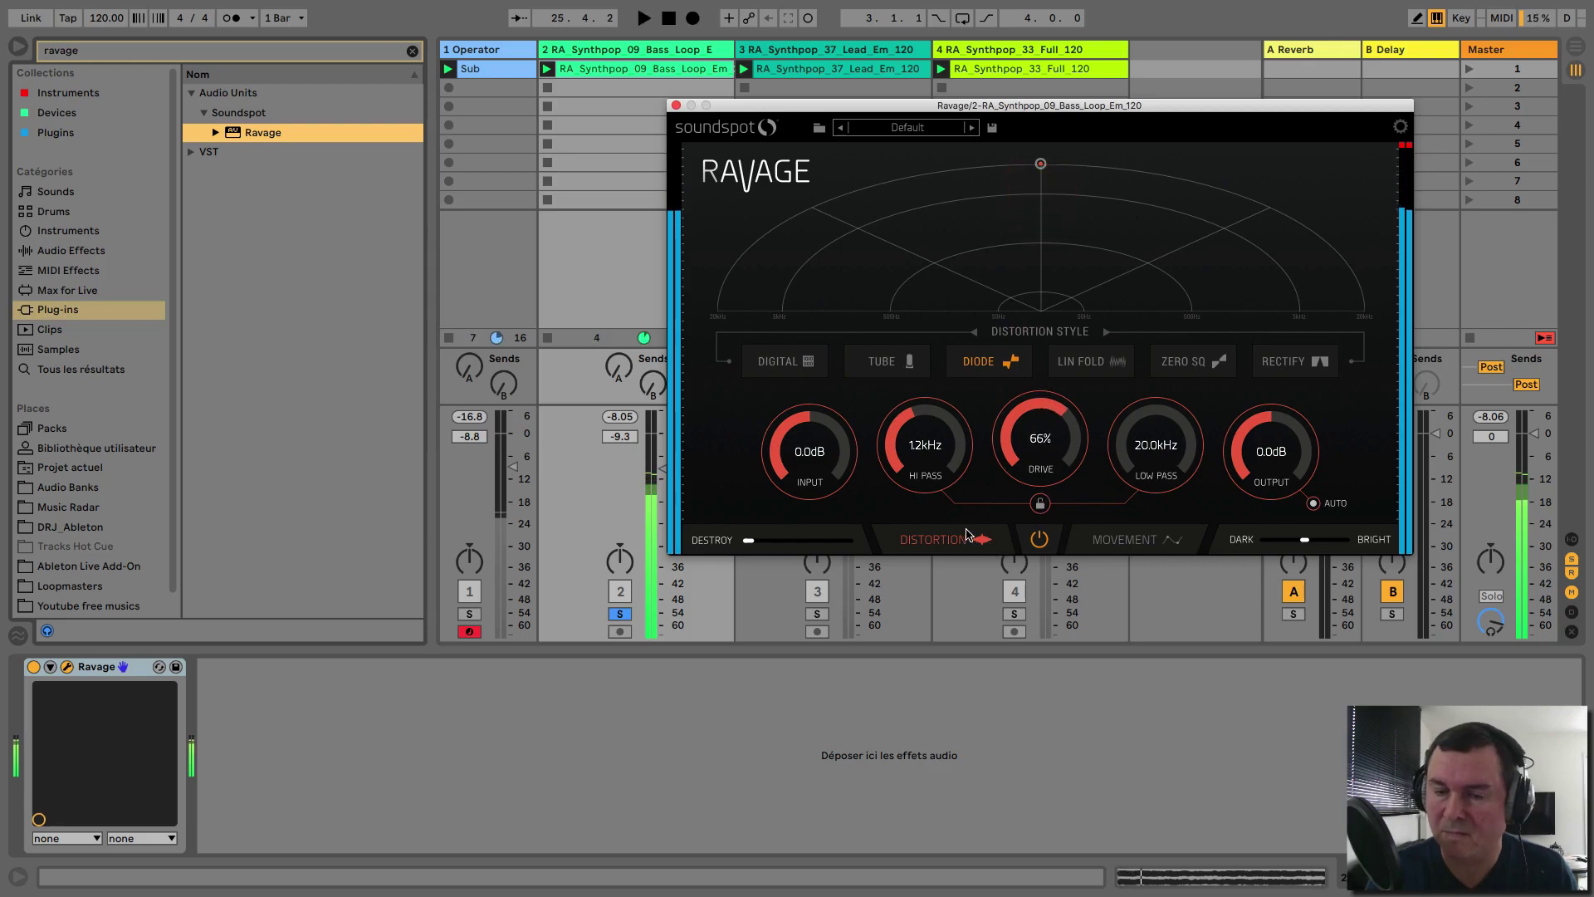
{"action": "key", "text": "super+alt+p"}
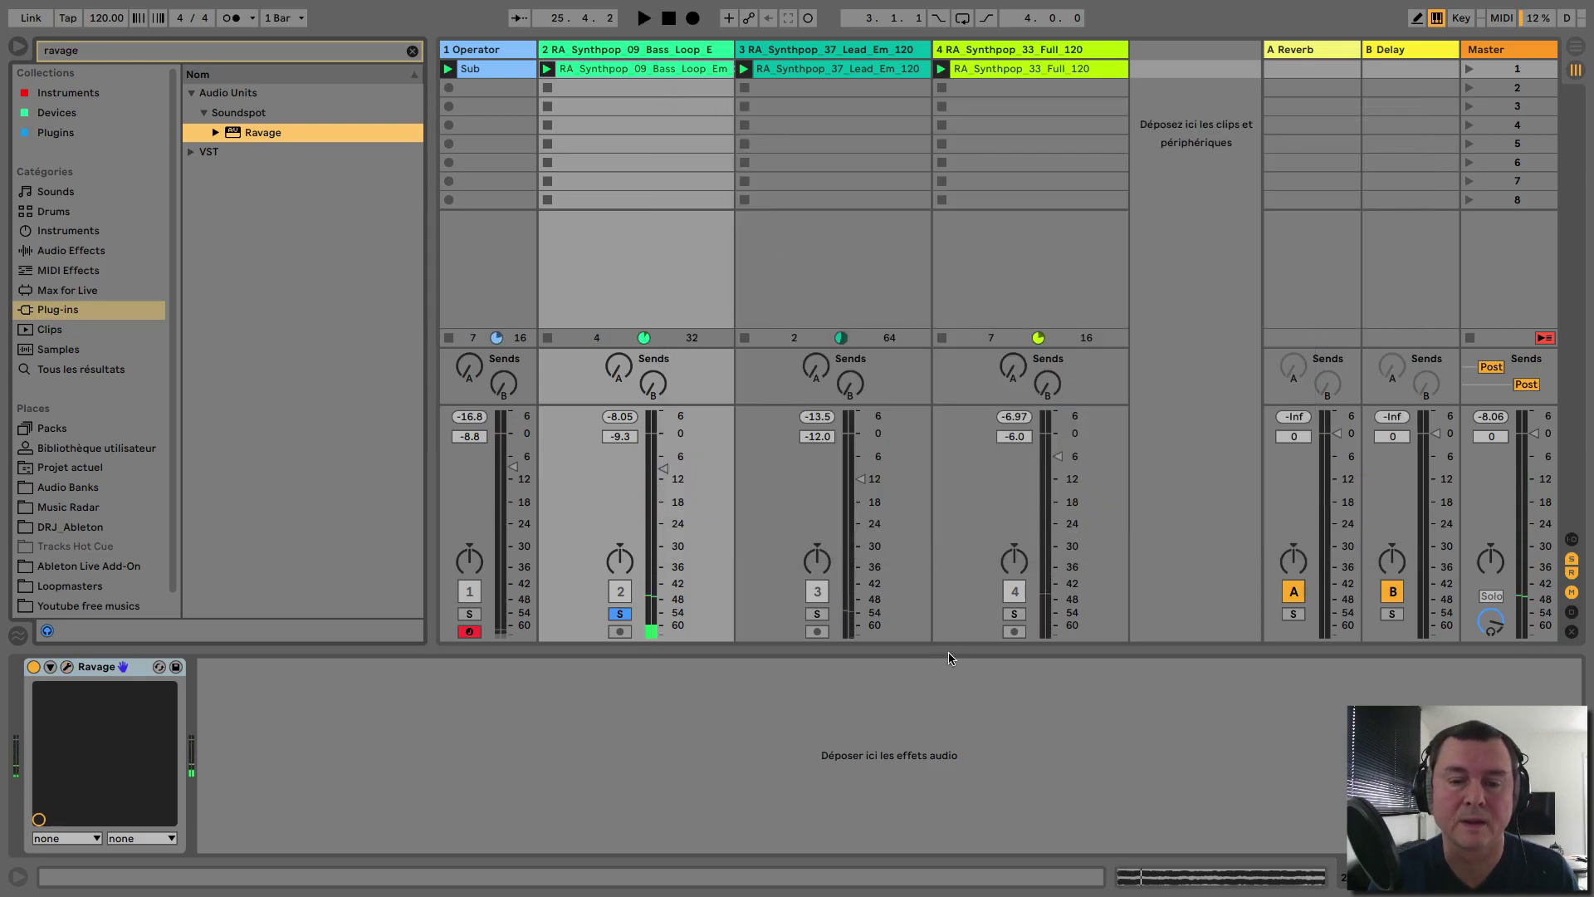